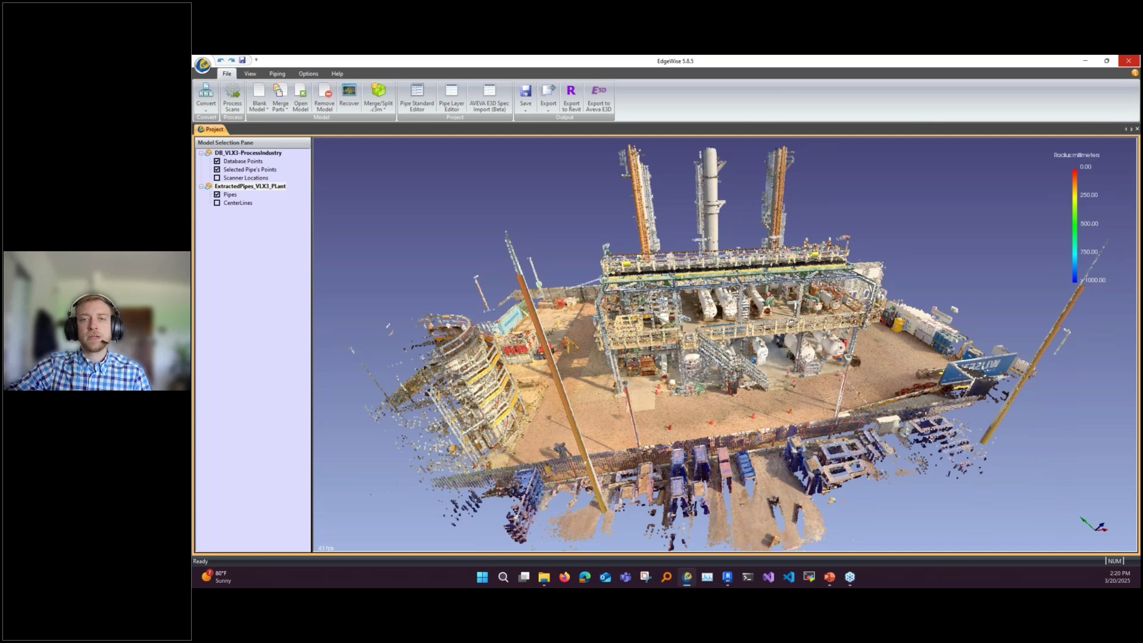
Step: Open the pipe standard editor and review the management options for the ASME standard and its 150 psi class
left_click_drag(723, 265, 686, 304)
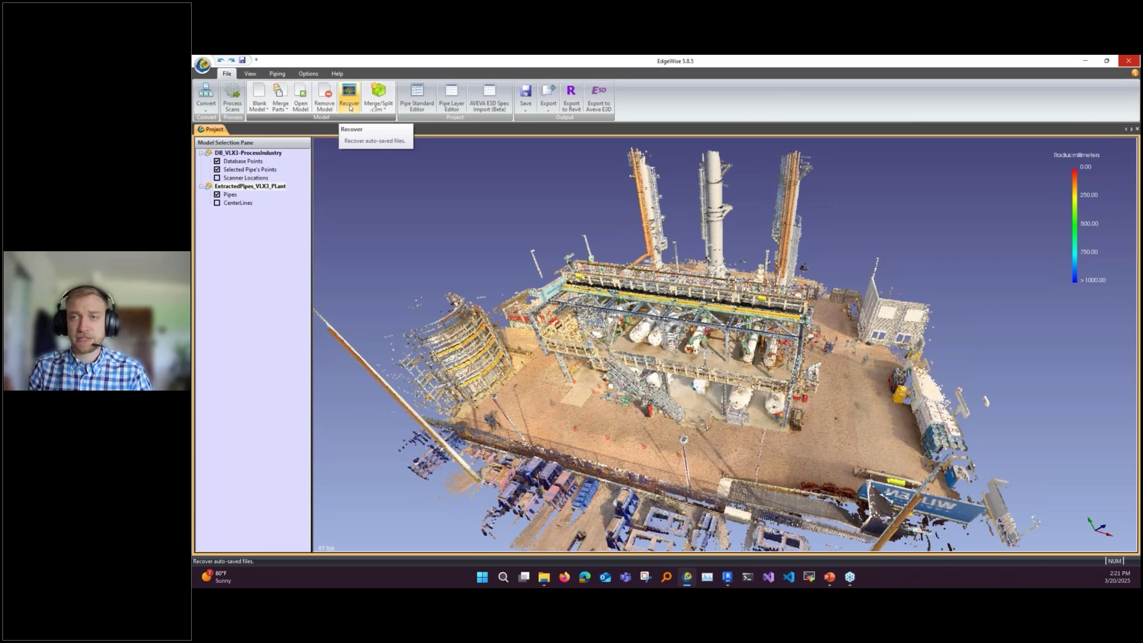
left_click(423, 101)
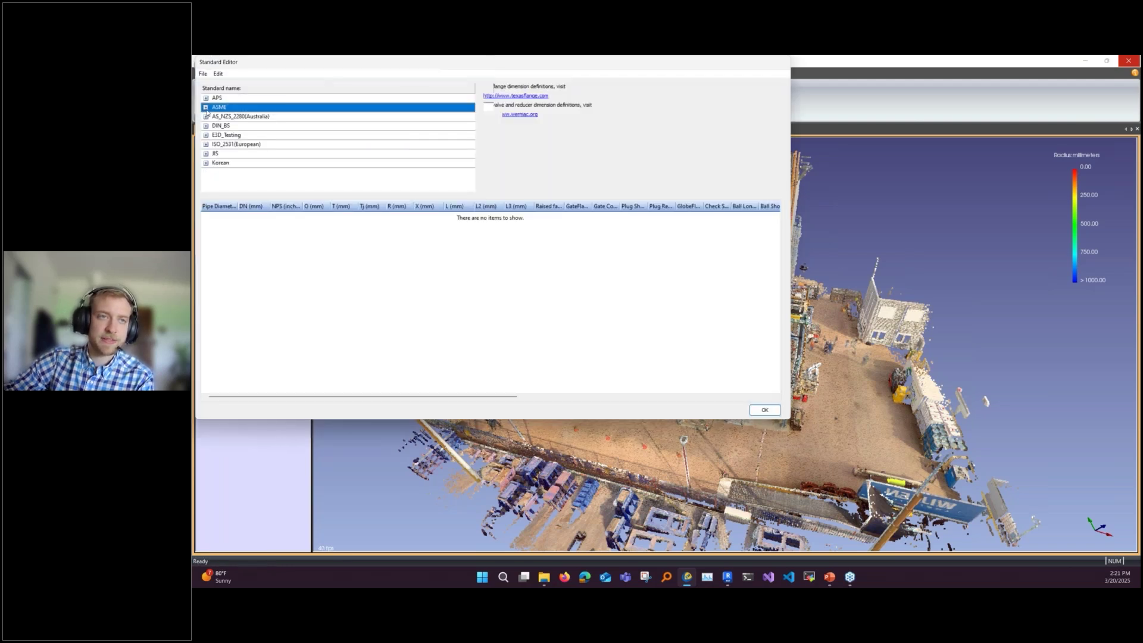
left_click(206, 107)
left_click(231, 117)
right_click(242, 117)
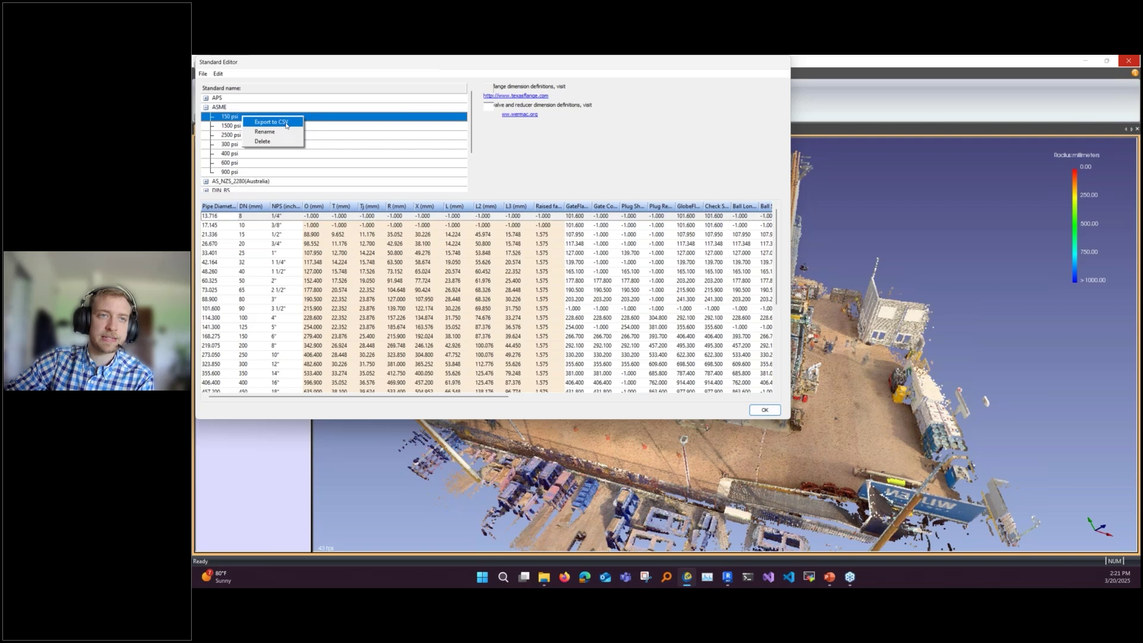
left_click(219, 108)
right_click(222, 107)
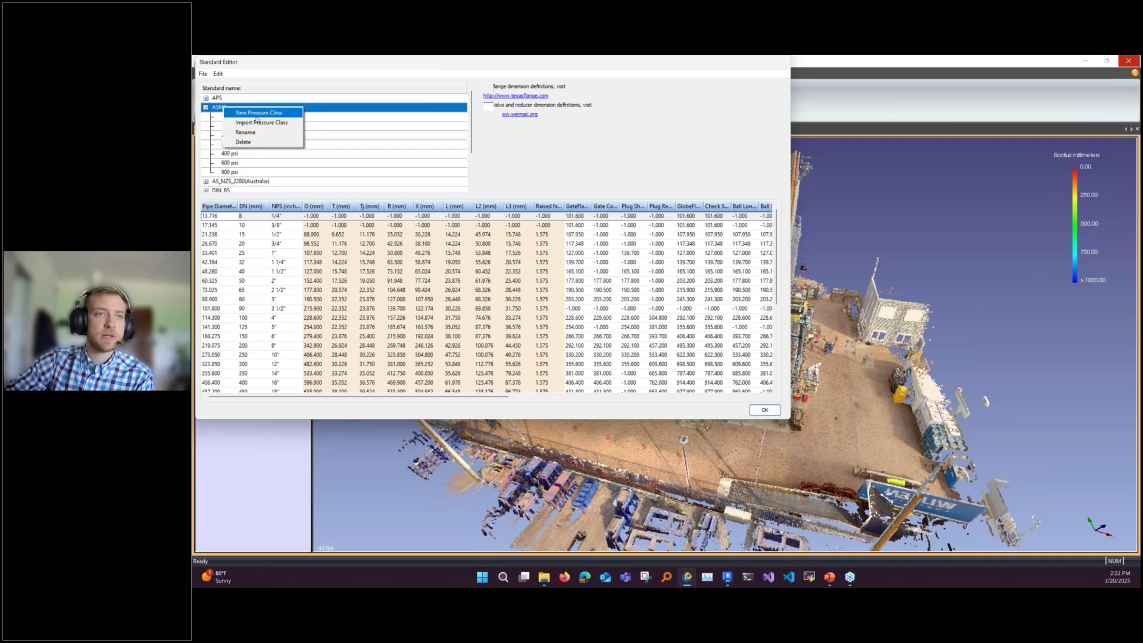
Step: Examine the dimension columns of the ASME 1500 psi pressure class, and close the standard editor
left_click(368, 124)
left_click(369, 124)
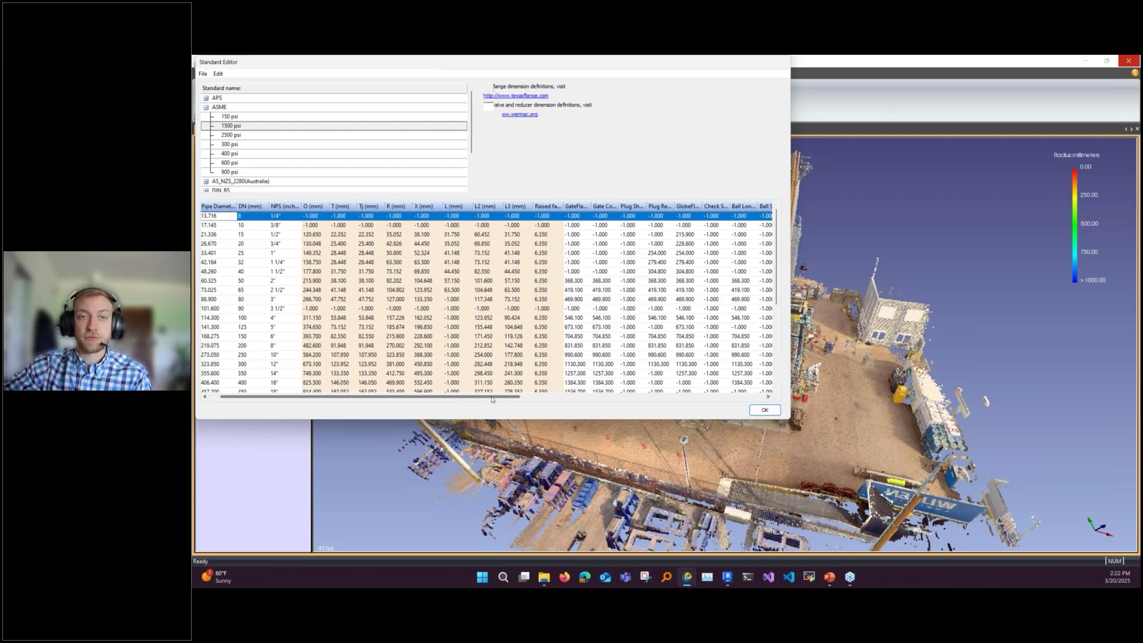
left_click_drag(491, 396, 575, 396)
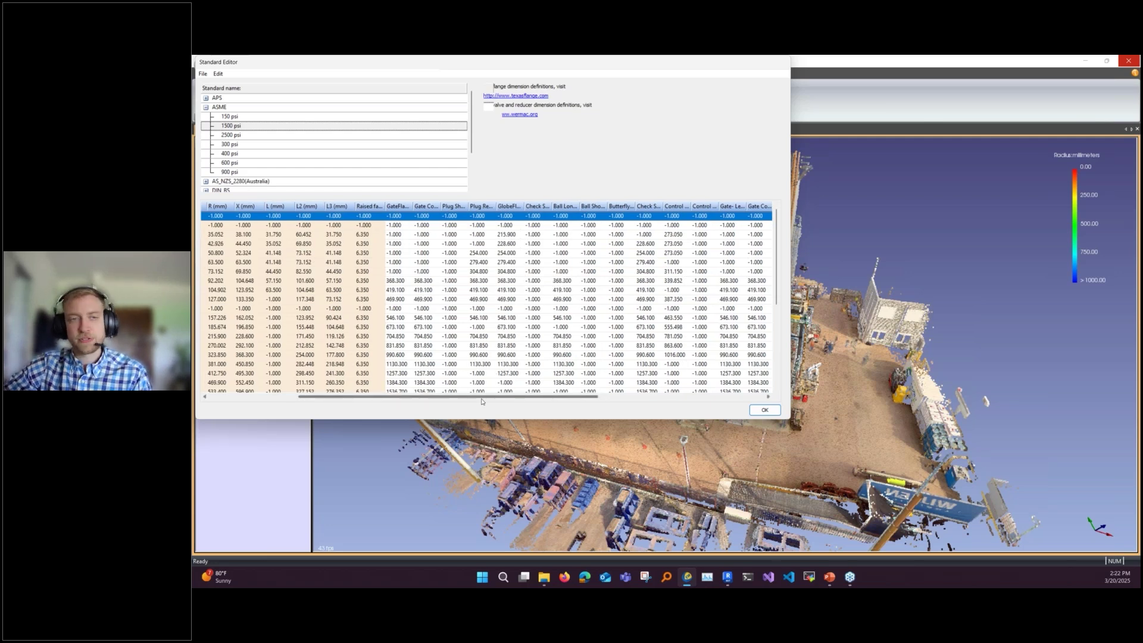
left_click_drag(481, 397, 392, 397)
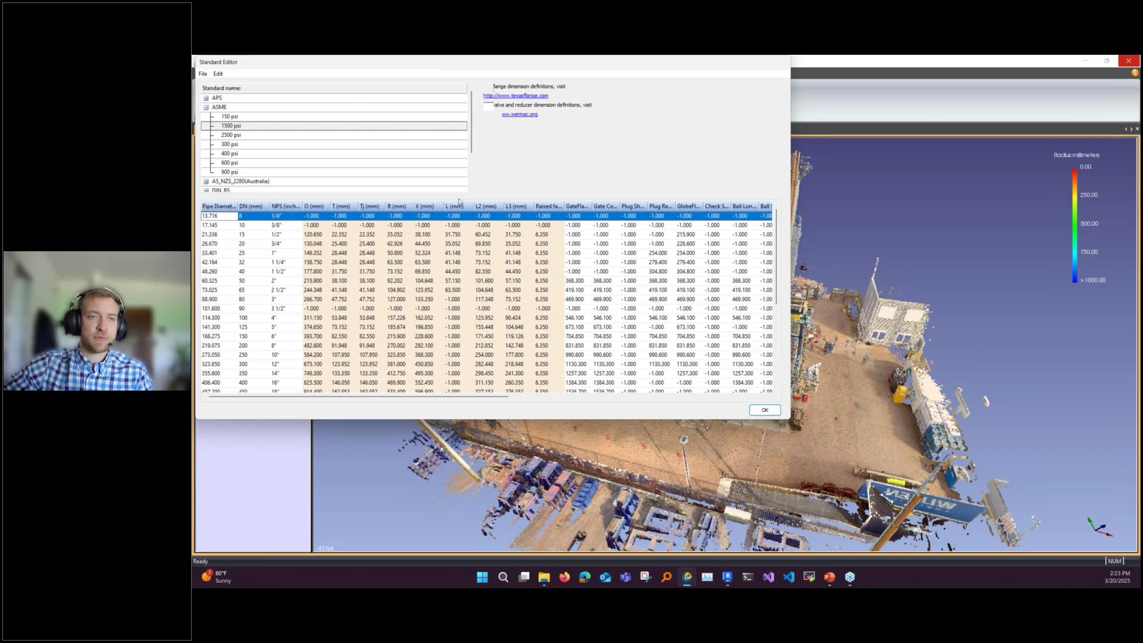
left_click(764, 412)
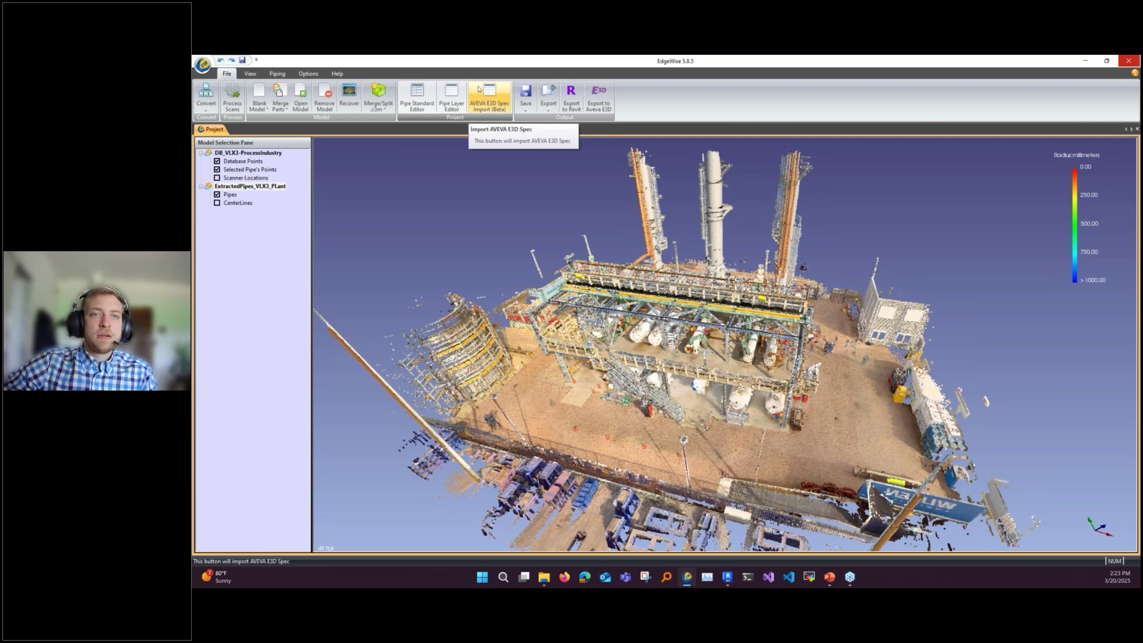
Step: Bring up the piping tools for the extracted pipes model, and toggle the database points to compare the point cloud with the pipes
left_click(251, 187)
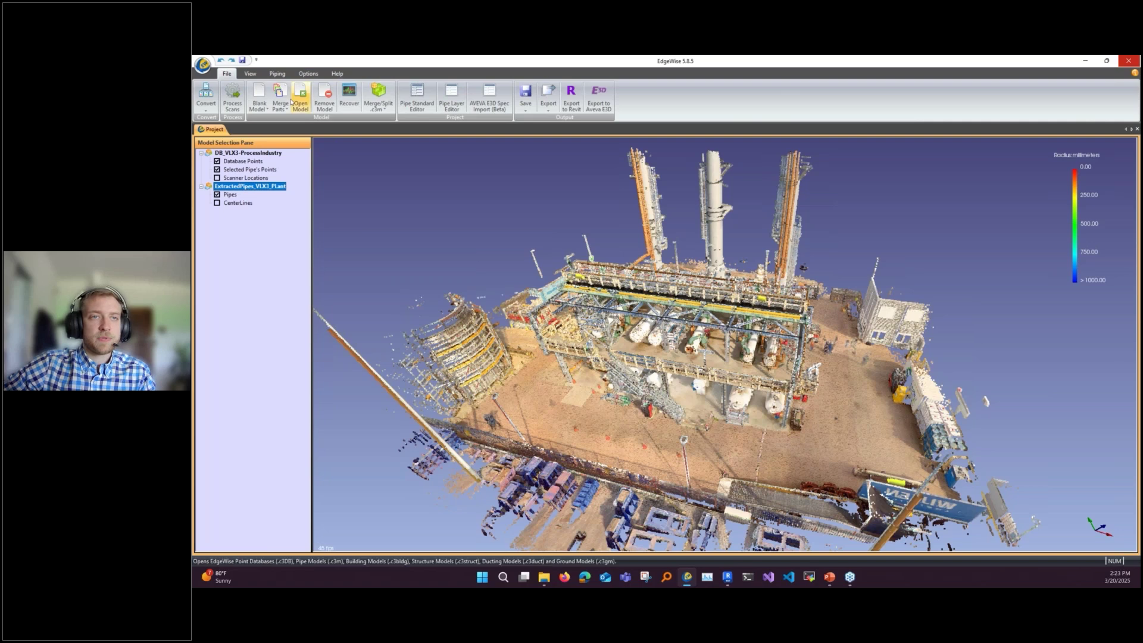
left_click(277, 74)
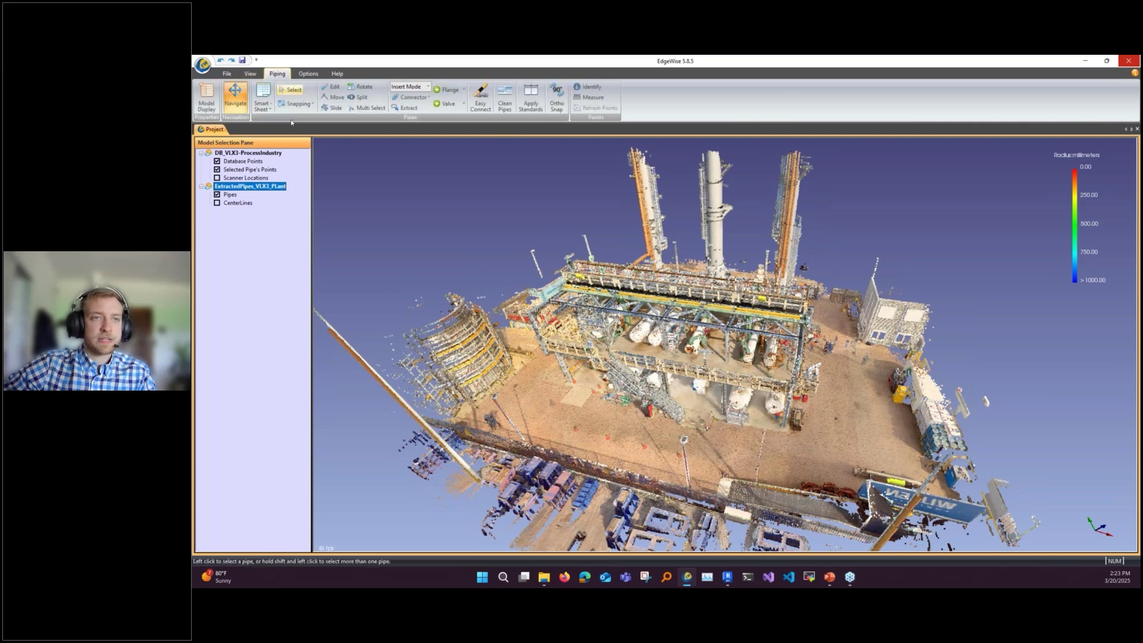
left_click(644, 307)
left_click_drag(643, 306, 705, 310)
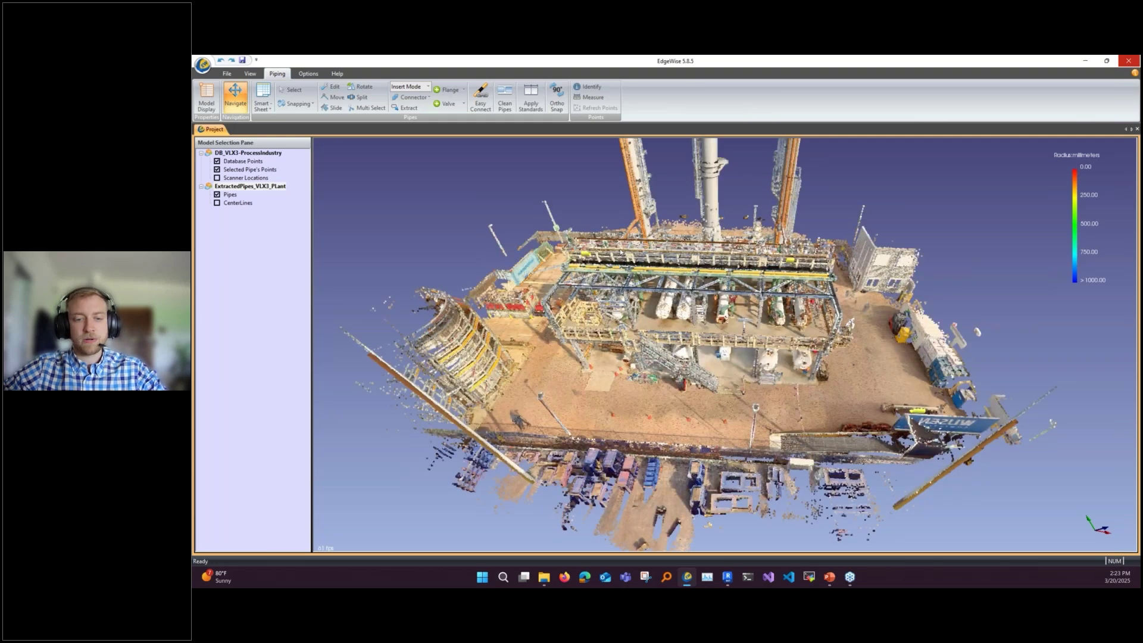
key("space")
key("space")
key("space")
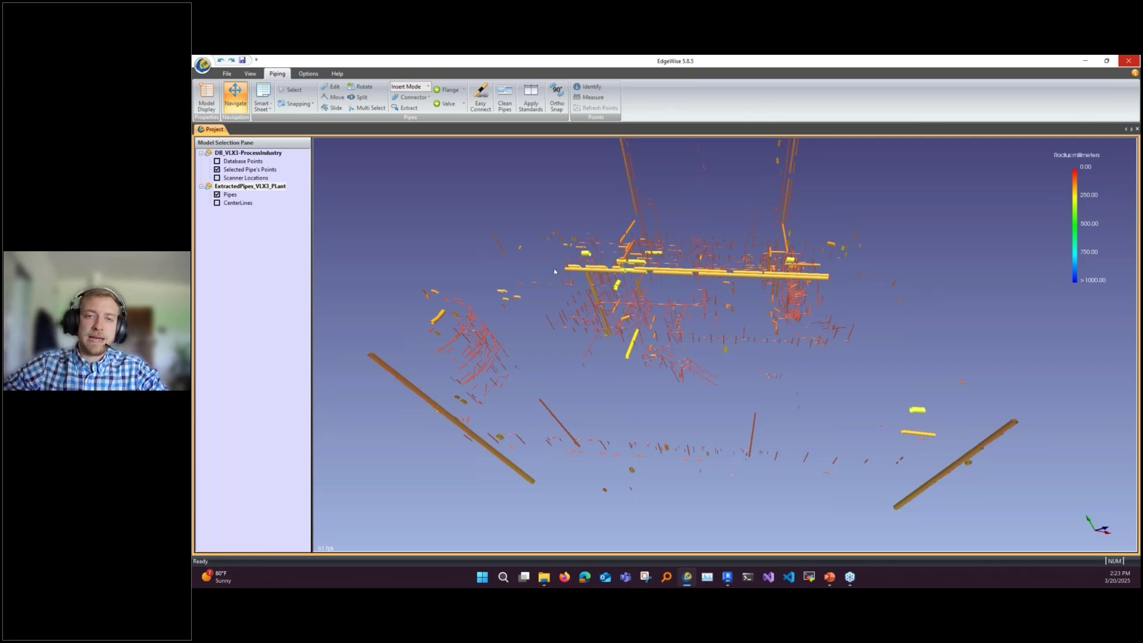
left_click_drag(553, 268, 556, 255)
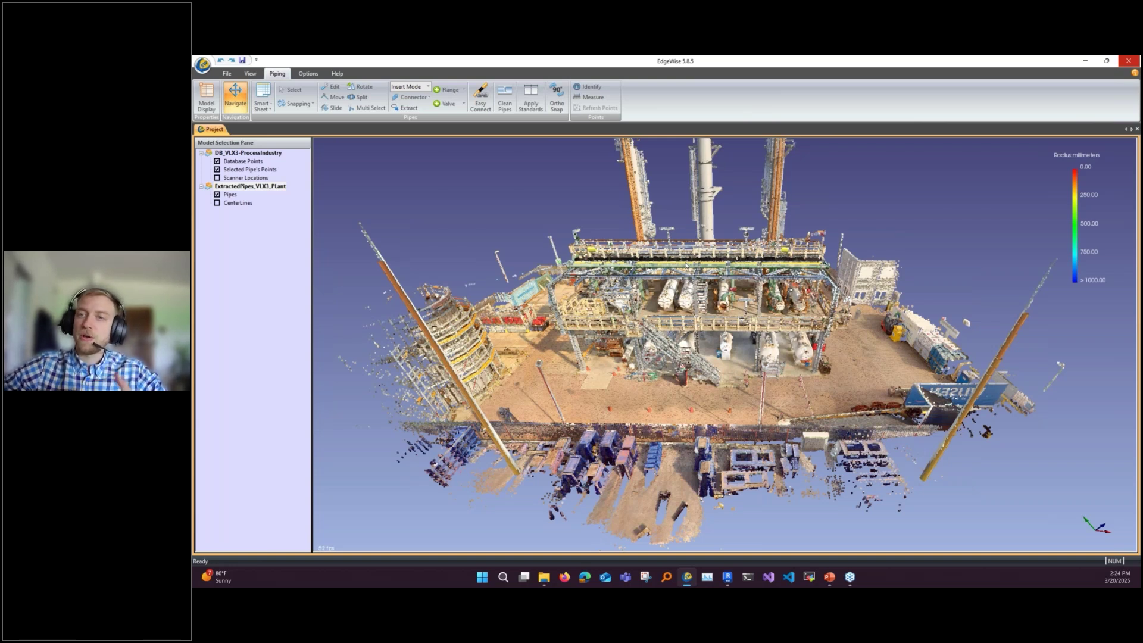
Step: Focus the view on the long yellow pipe and inspect the plant around it from several angles
left_click_drag(685, 265, 679, 339)
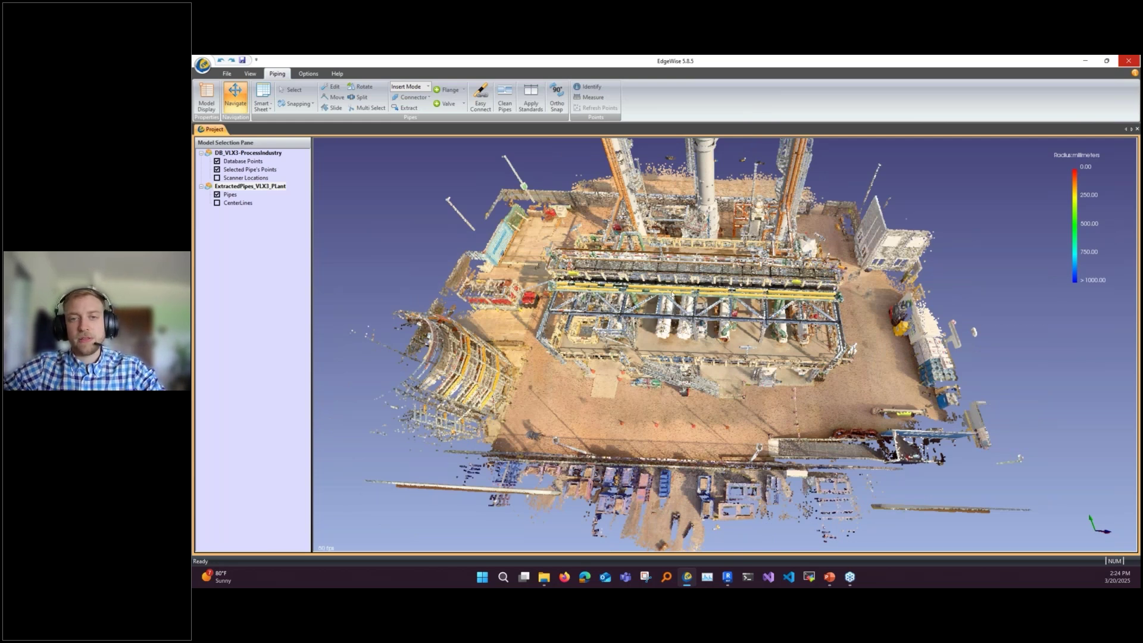
right_click(670, 295)
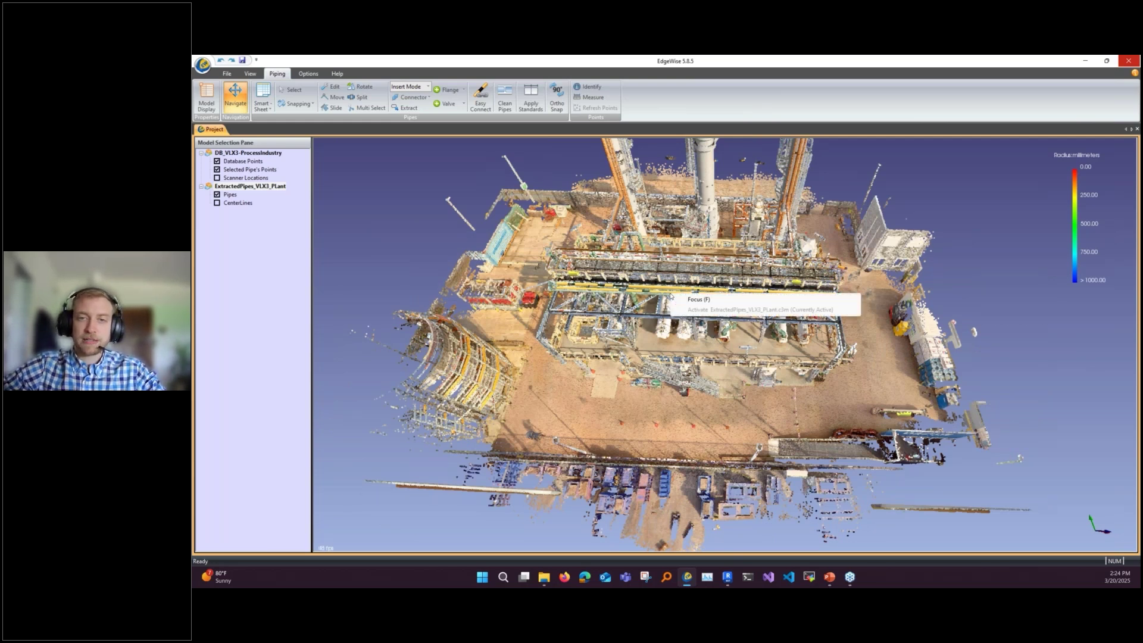
left_click(713, 300)
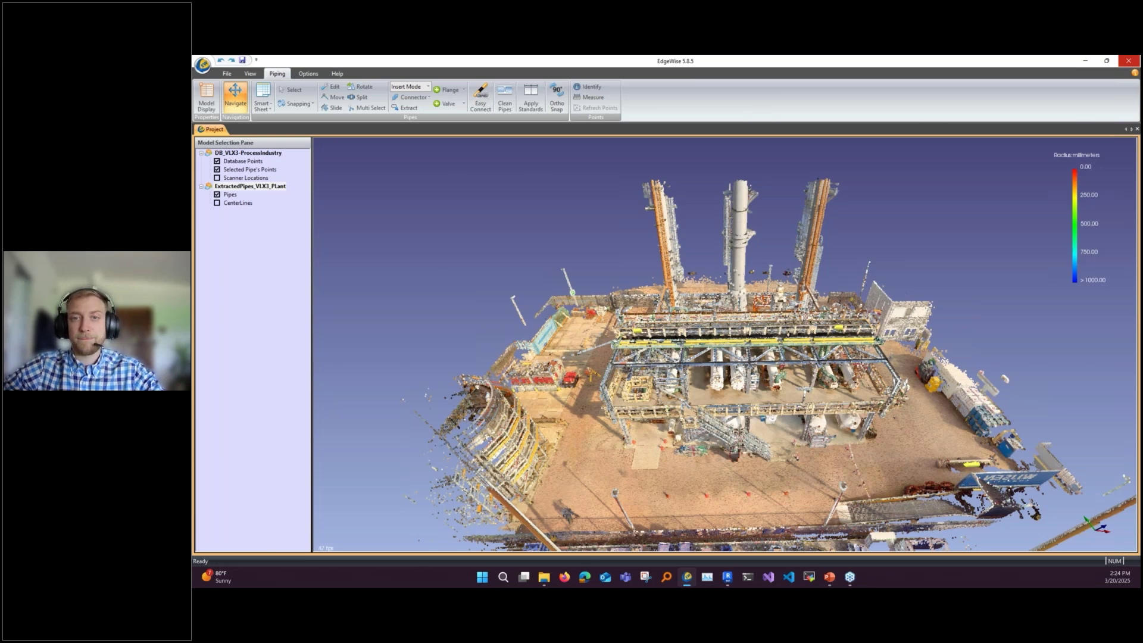
left_click_drag(601, 308, 604, 270)
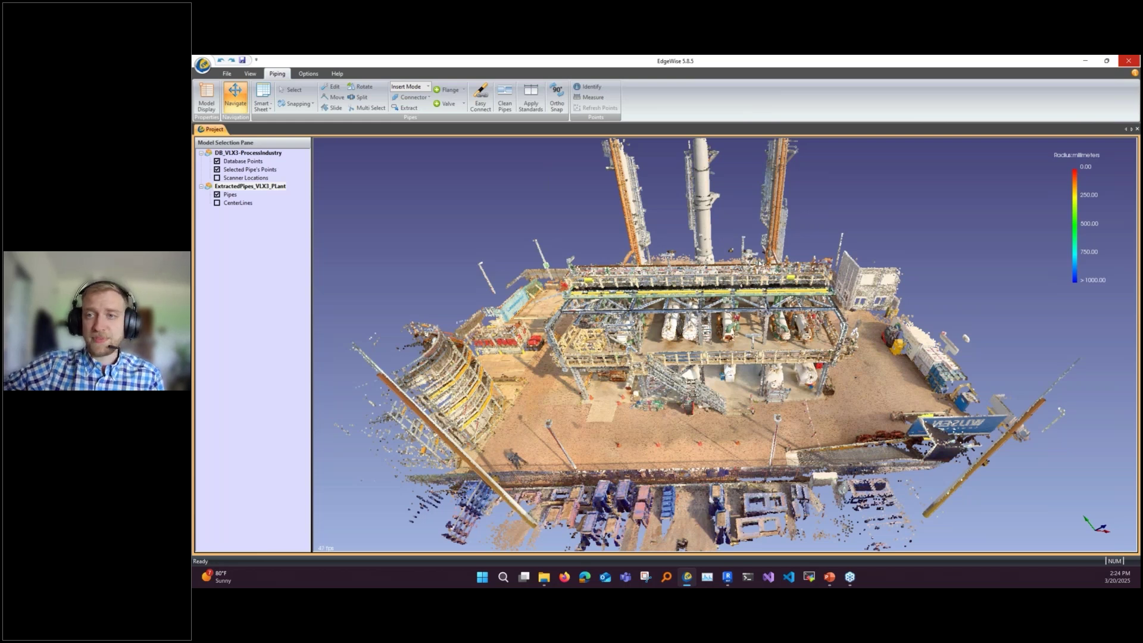
left_click_drag(604, 270, 613, 262)
left_click_drag(765, 264, 591, 301)
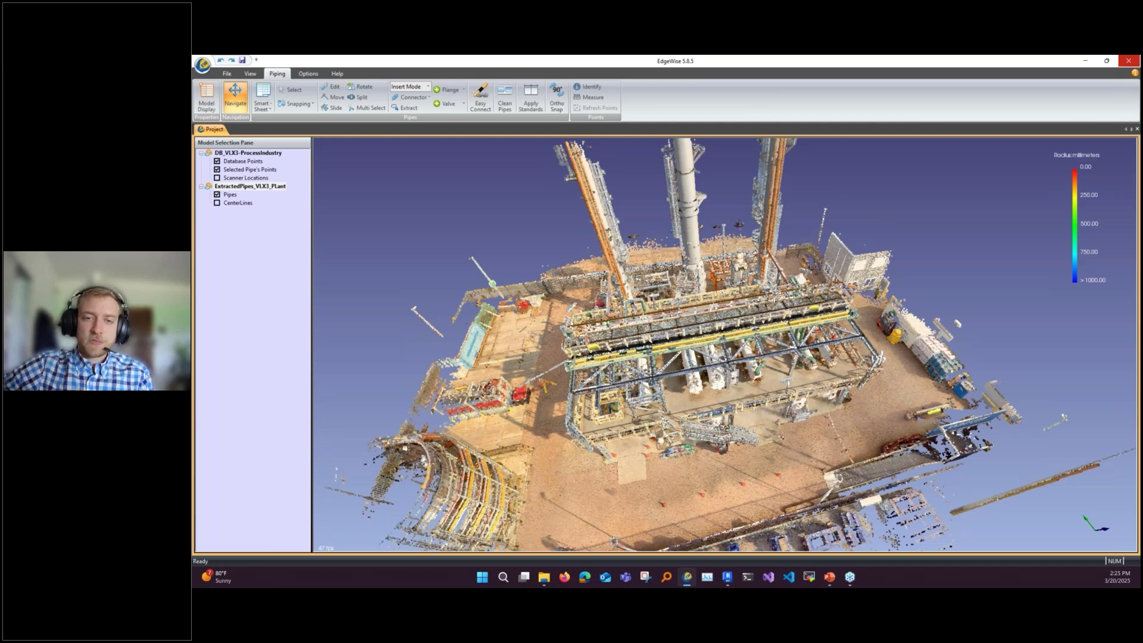
Step: Hide the database points and inspect the extracted pipes around the platform up close
left_click_drag(564, 319, 541, 291)
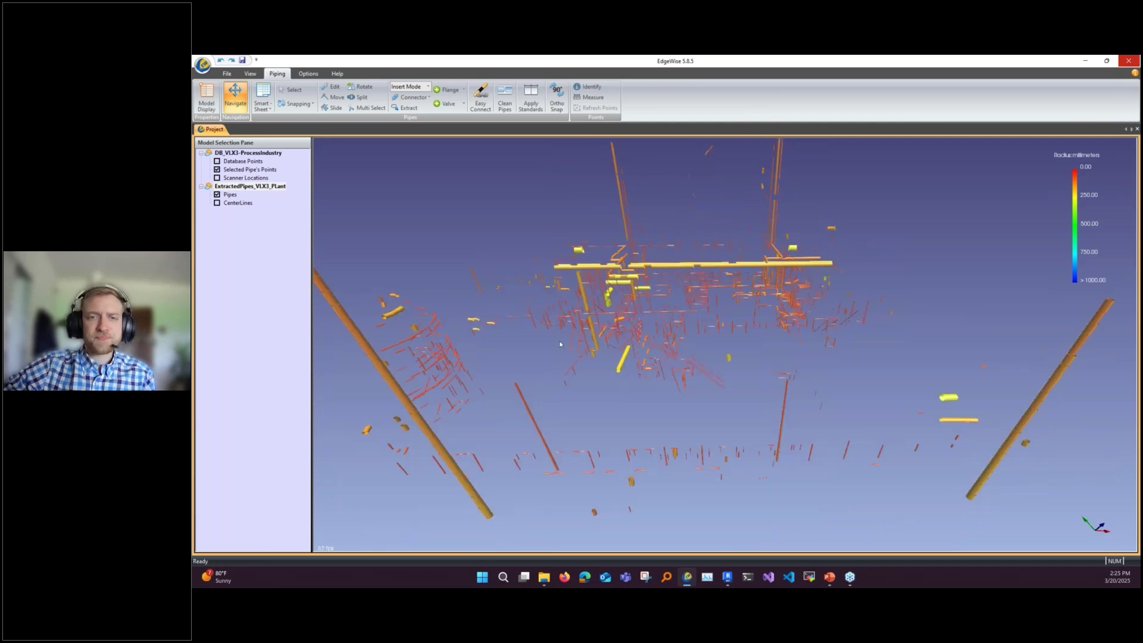
left_click_drag(559, 342, 556, 348)
scroll(556, 350, "up", 5)
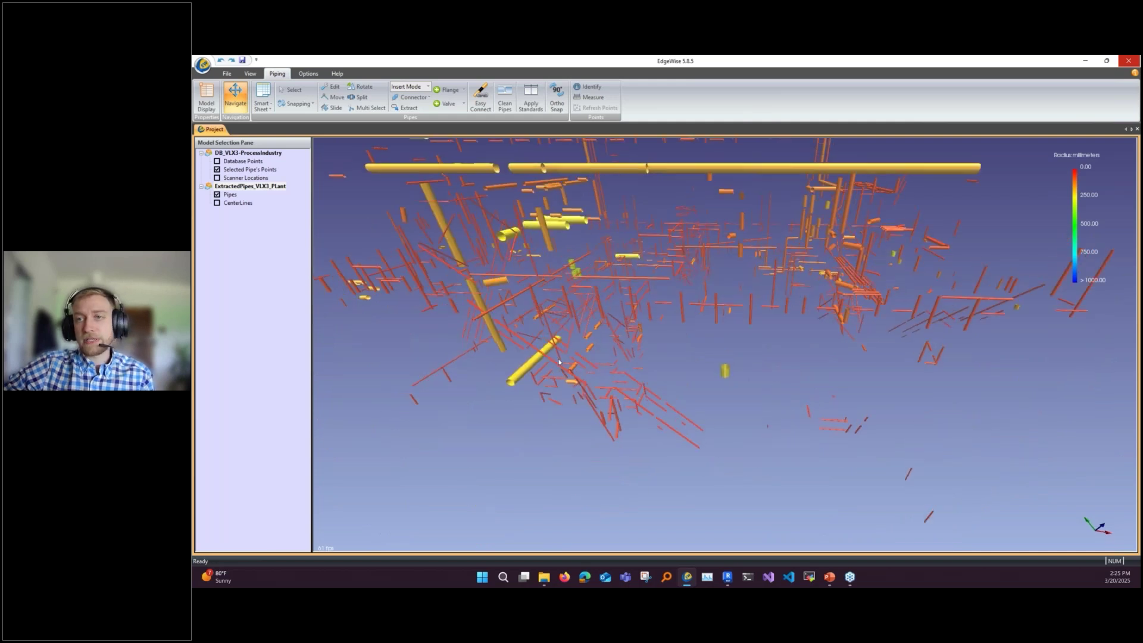
left_click_drag(558, 362, 551, 370)
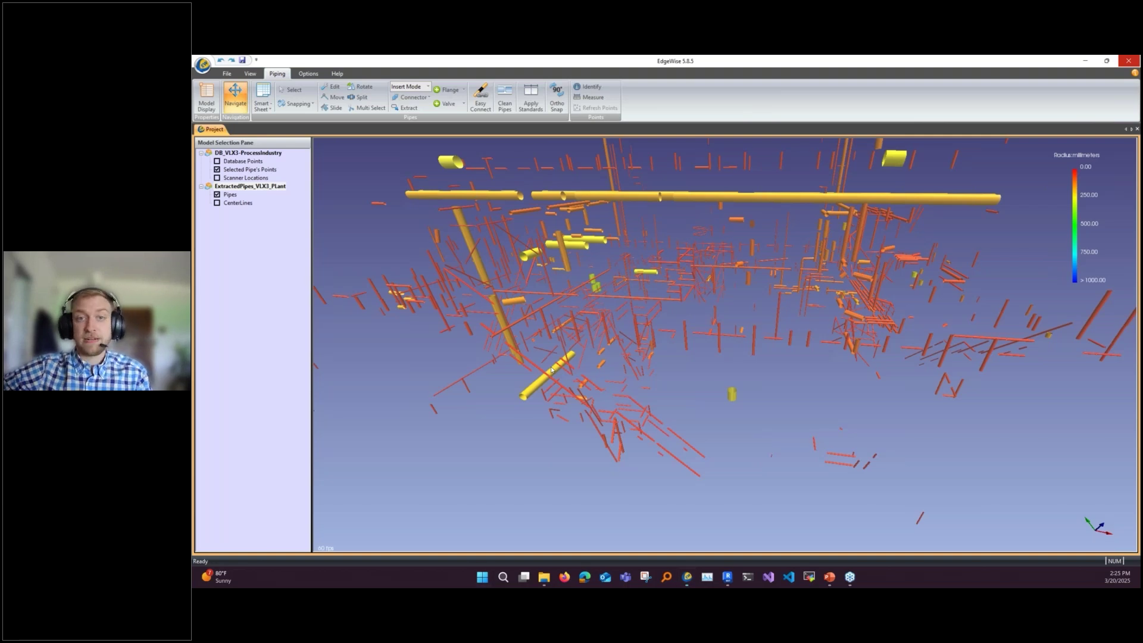
Step: Show the database points again and examine the extracted pipes and scaffolding beneath the platform
key("d")
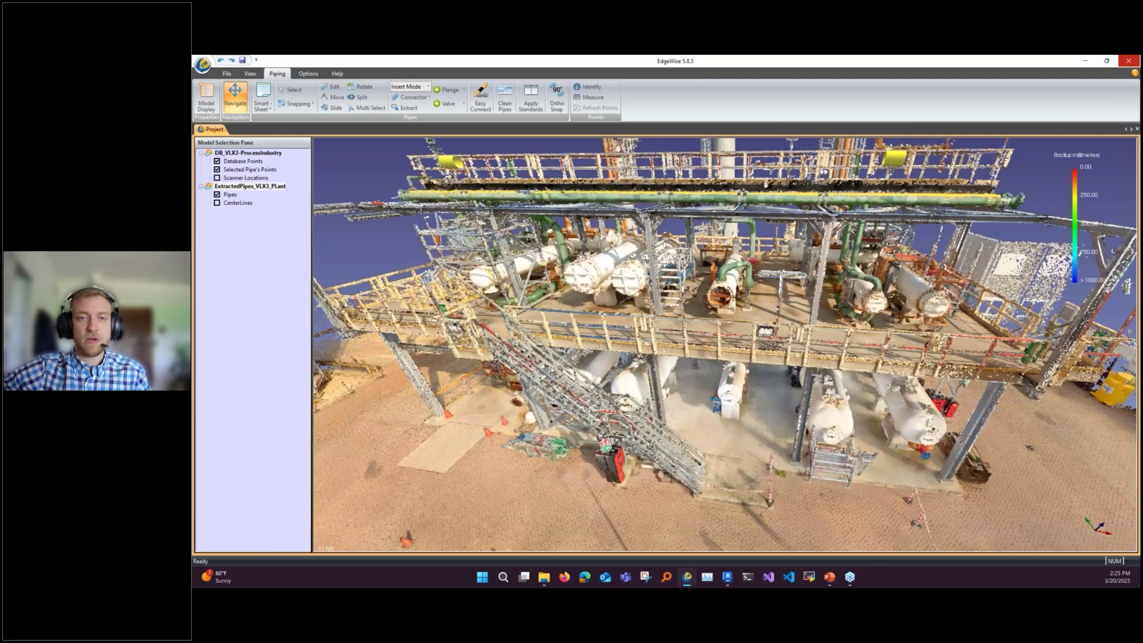
left_click_drag(551, 369, 532, 322)
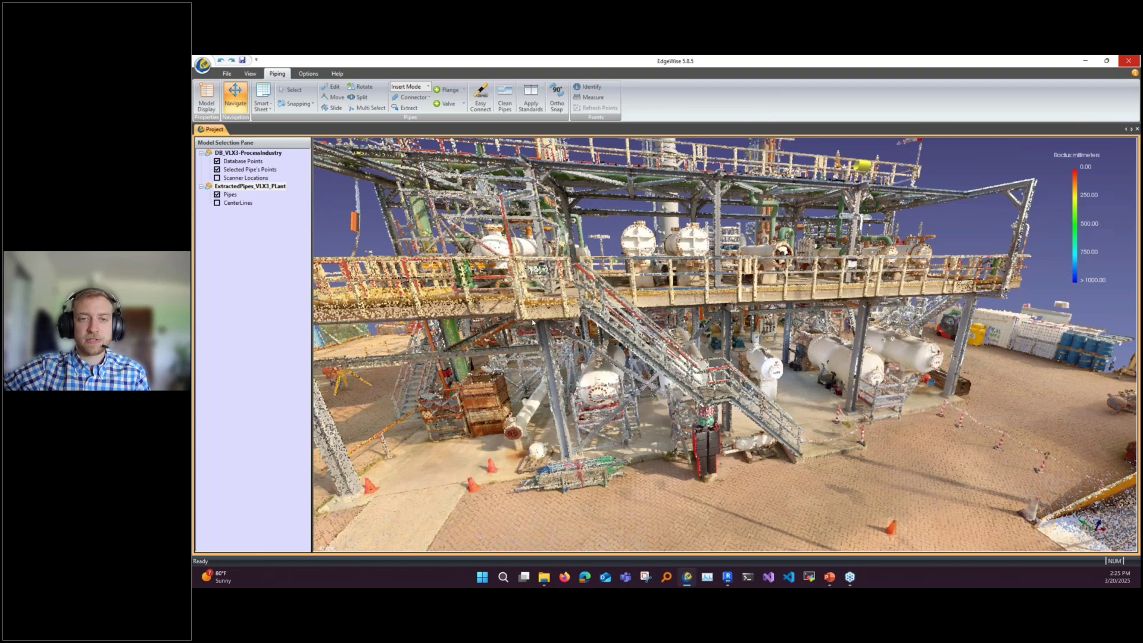
scroll(536, 333, "up", 5)
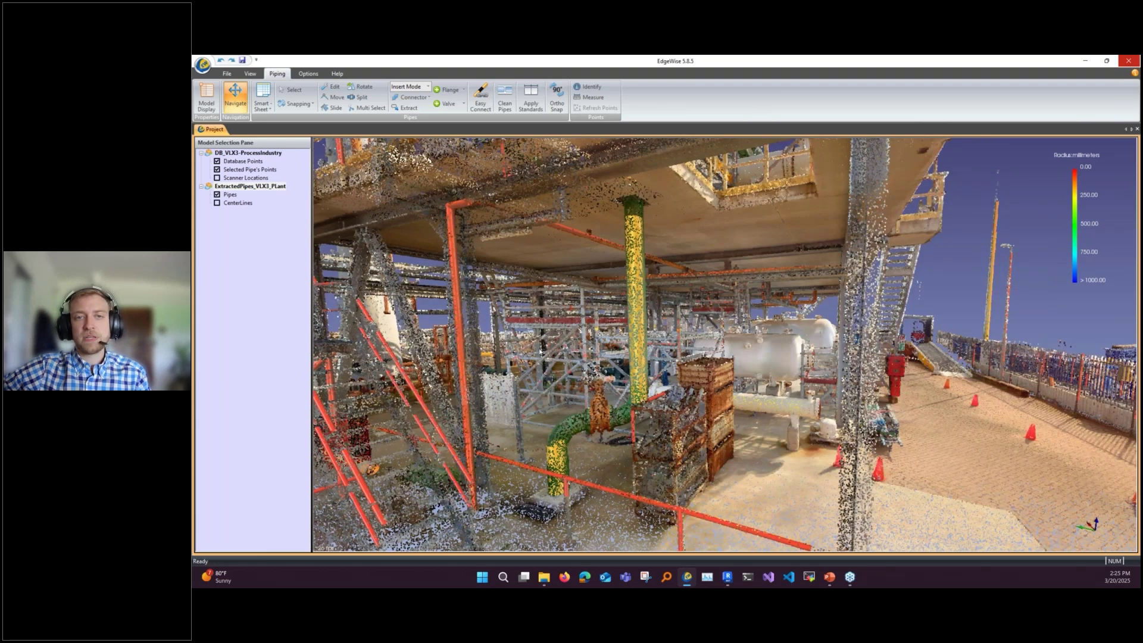
scroll(540, 351, "up", 3)
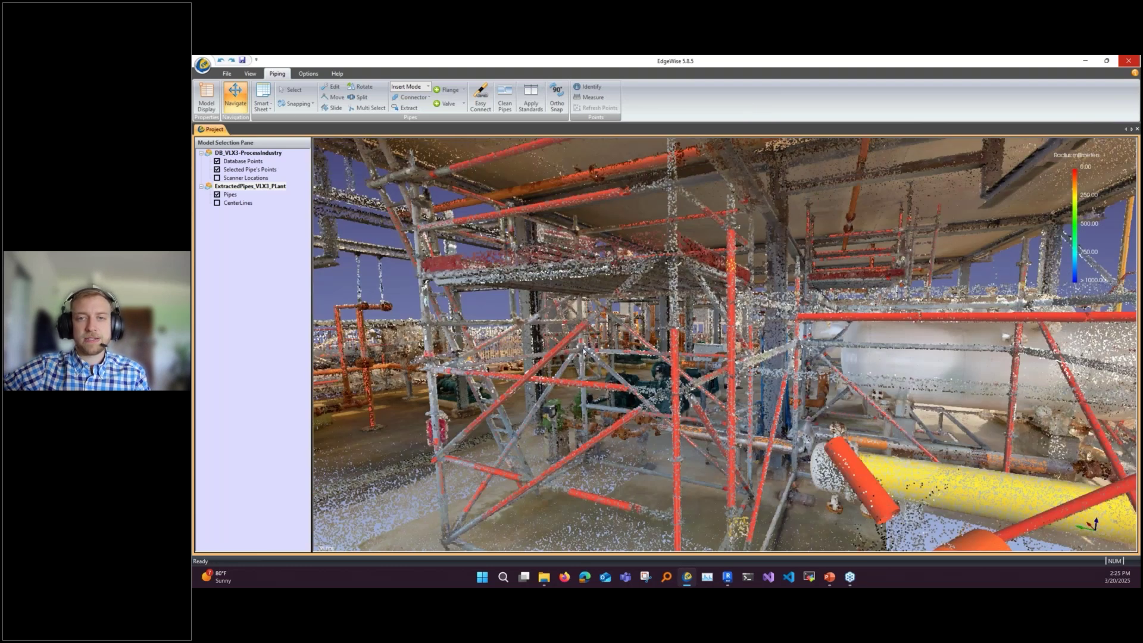
scroll(583, 350, "up", 3)
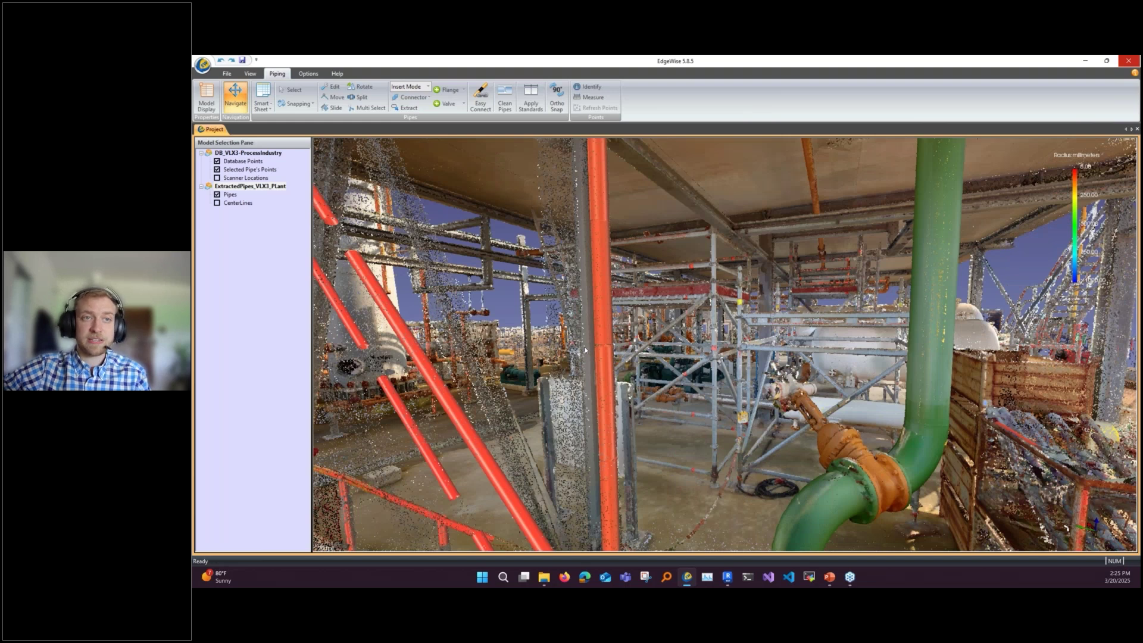
scroll(585, 350, "down", 3)
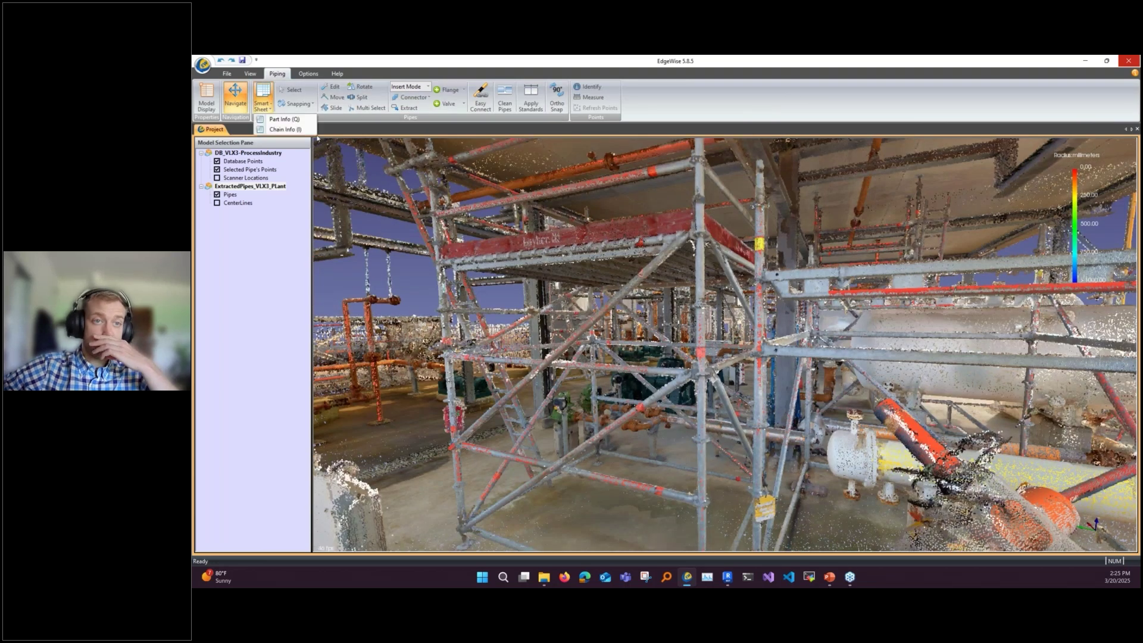
Step: Open the Part Info smart sheet, move it clear of the model, and sort the pipes by decreasing diameter
left_click(262, 97)
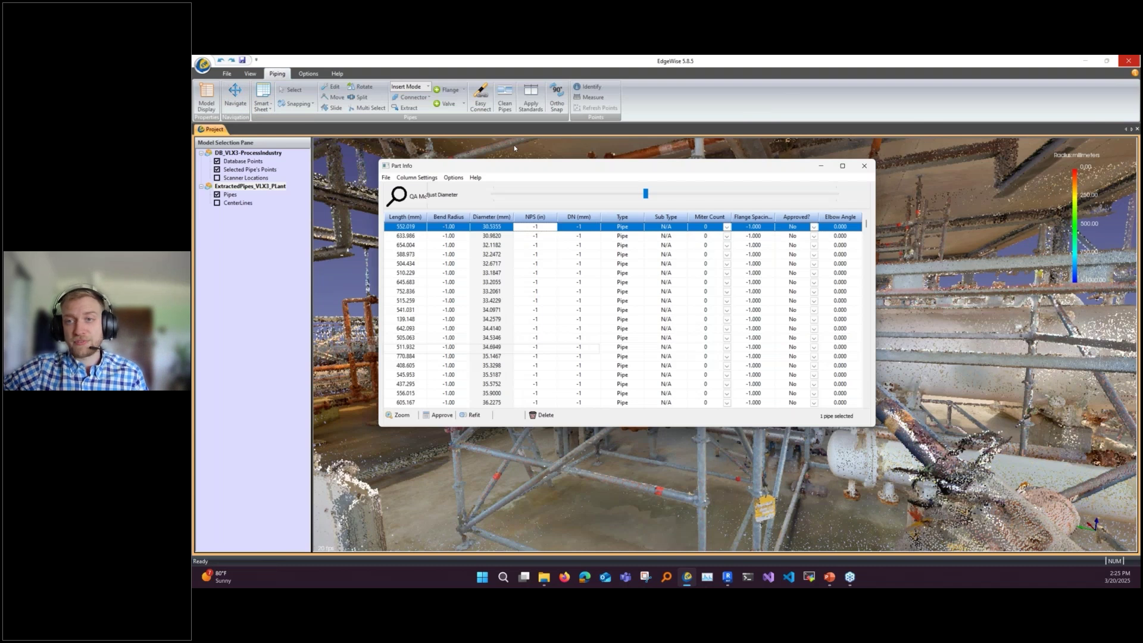
left_click_drag(531, 168, 878, 240)
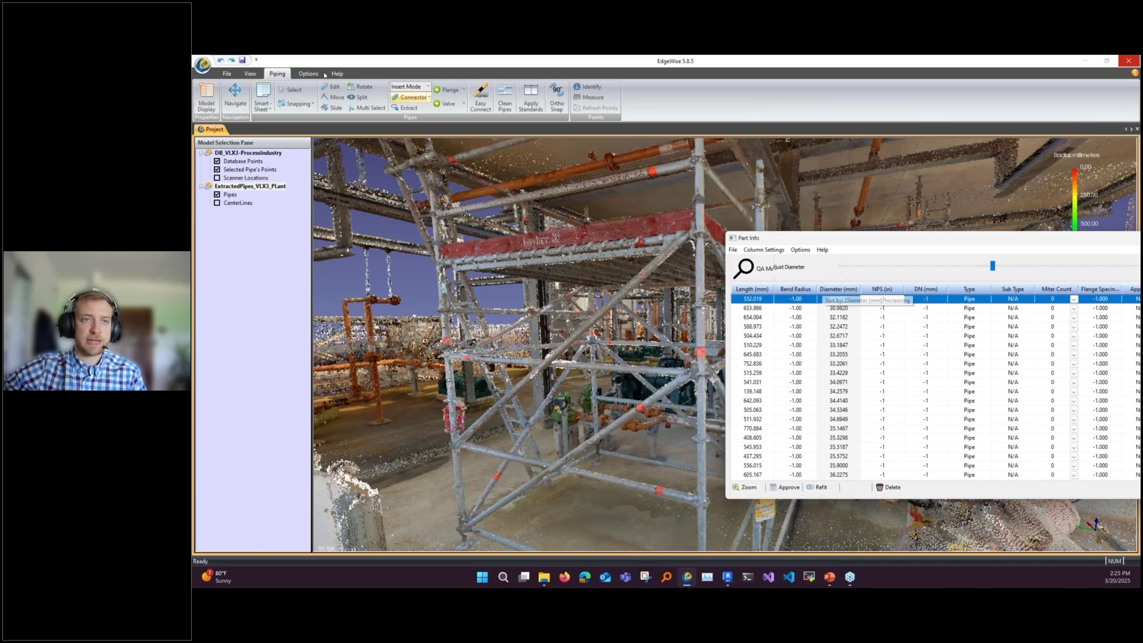
left_click(260, 107)
left_click(294, 121)
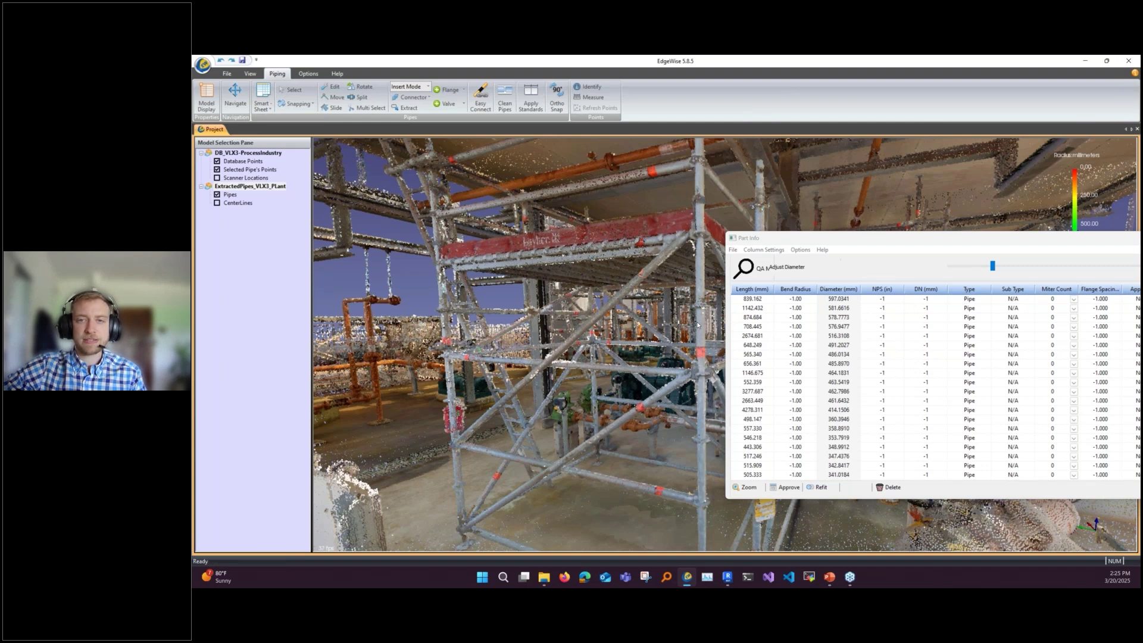
Step: Inspect the scaffolding beneath the platform and select an extracted pipe on its upright to locate that pipe's row in the Part Info sheet
scroll(698, 325, "down", 4)
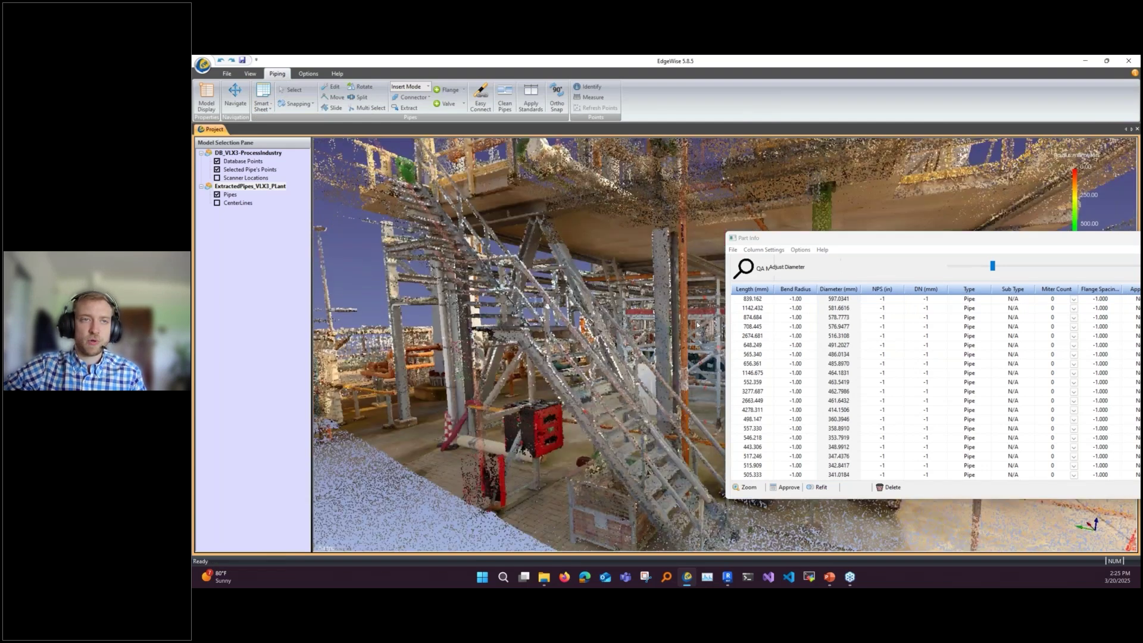
left_click_drag(697, 325, 341, 117)
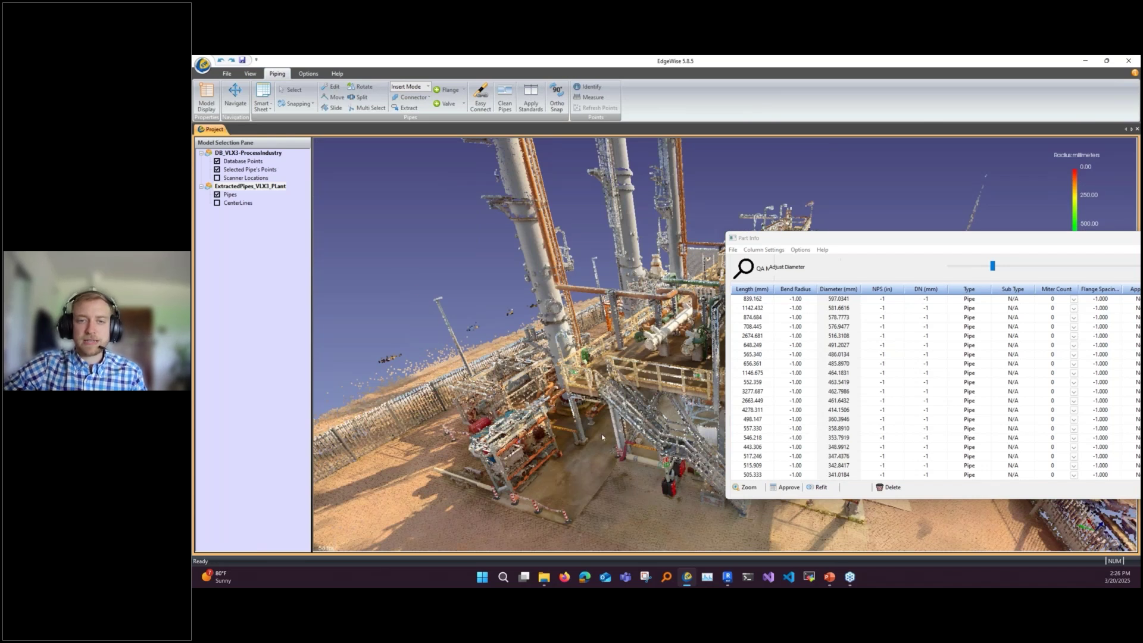
scroll(613, 438, "up", 3)
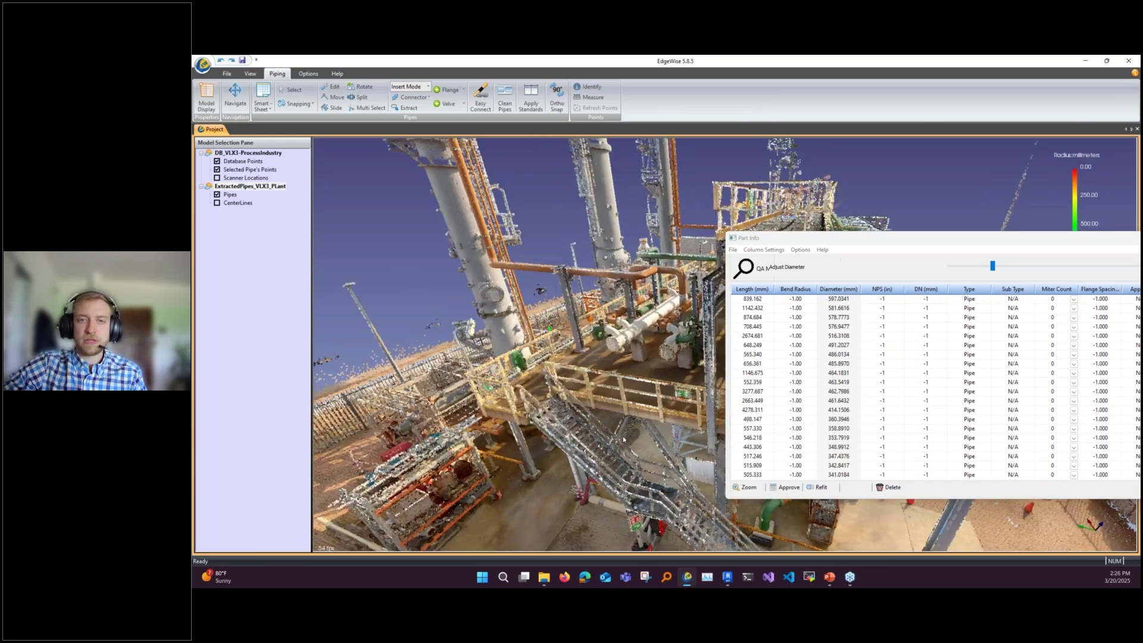
scroll(624, 440, "up", 5)
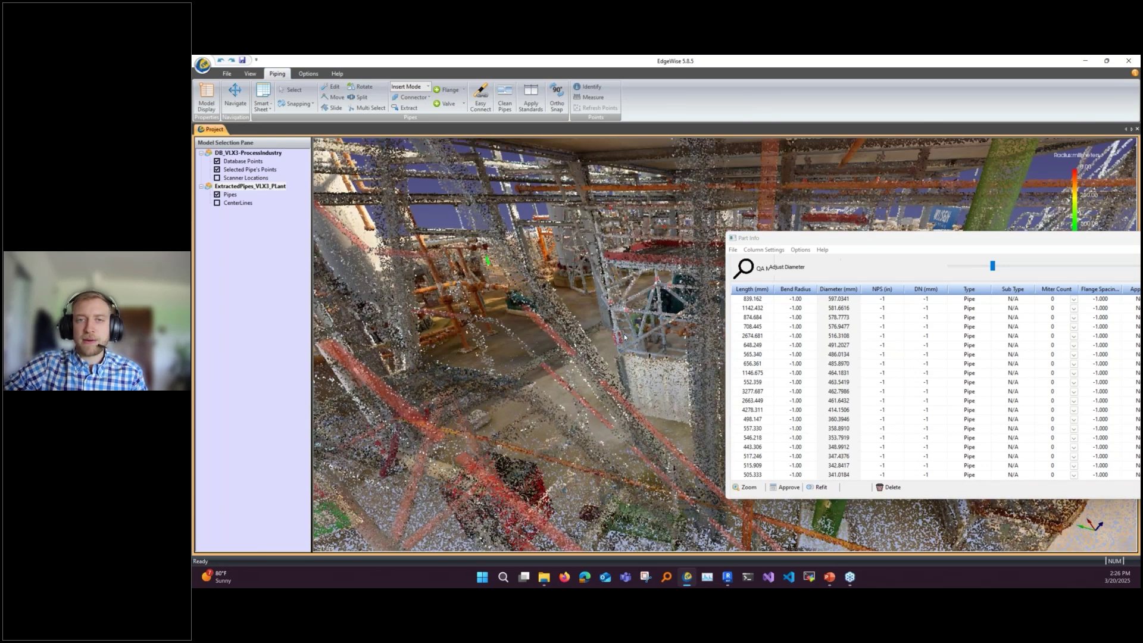
scroll(624, 336, "up", 5)
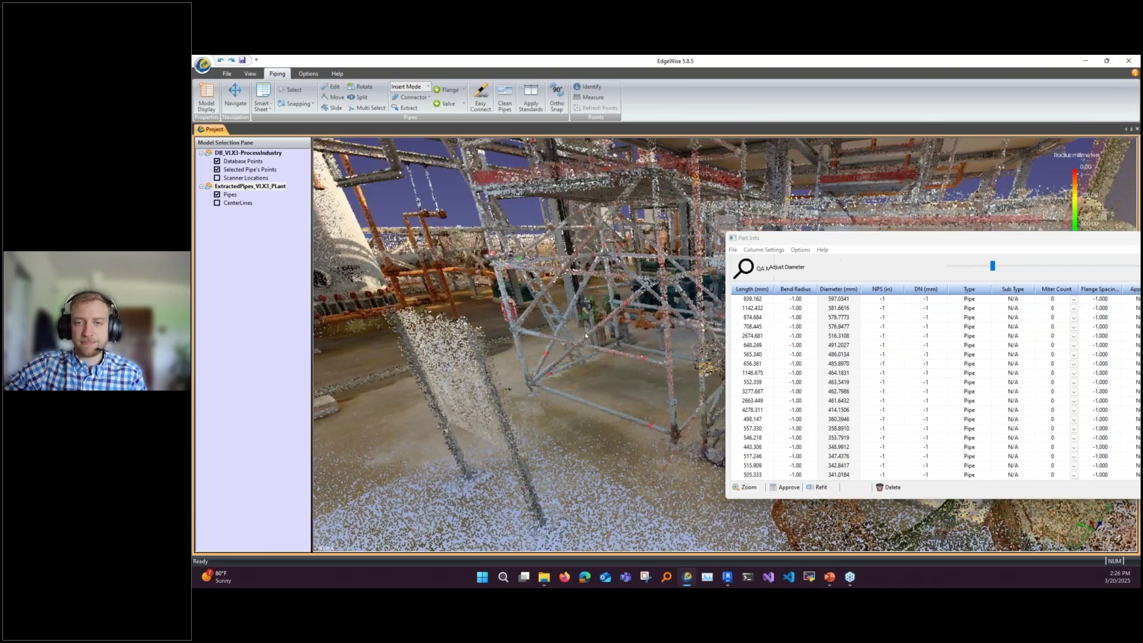
left_click(658, 244)
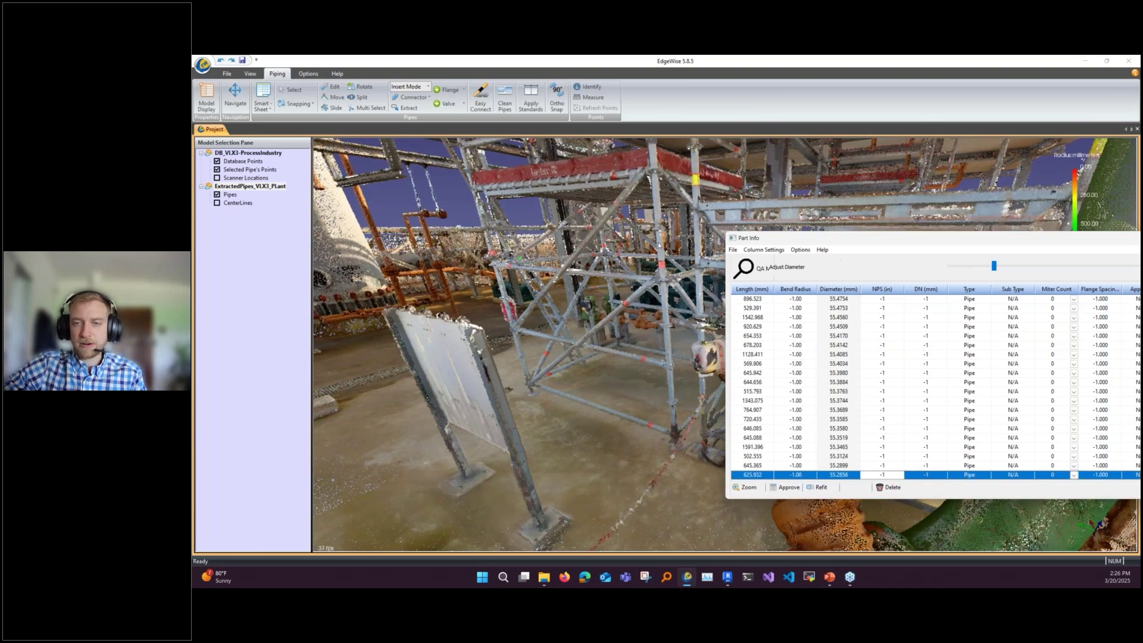
Step: Select all pipes with diameters from about 58.4 mm down to 55.2364 mm, check them across the plant, and delete them
scroll(865, 381, "up", 1)
scroll(842, 379, "up", 10)
scroll(842, 379, "up", 10)
scroll(843, 378, "up", 10)
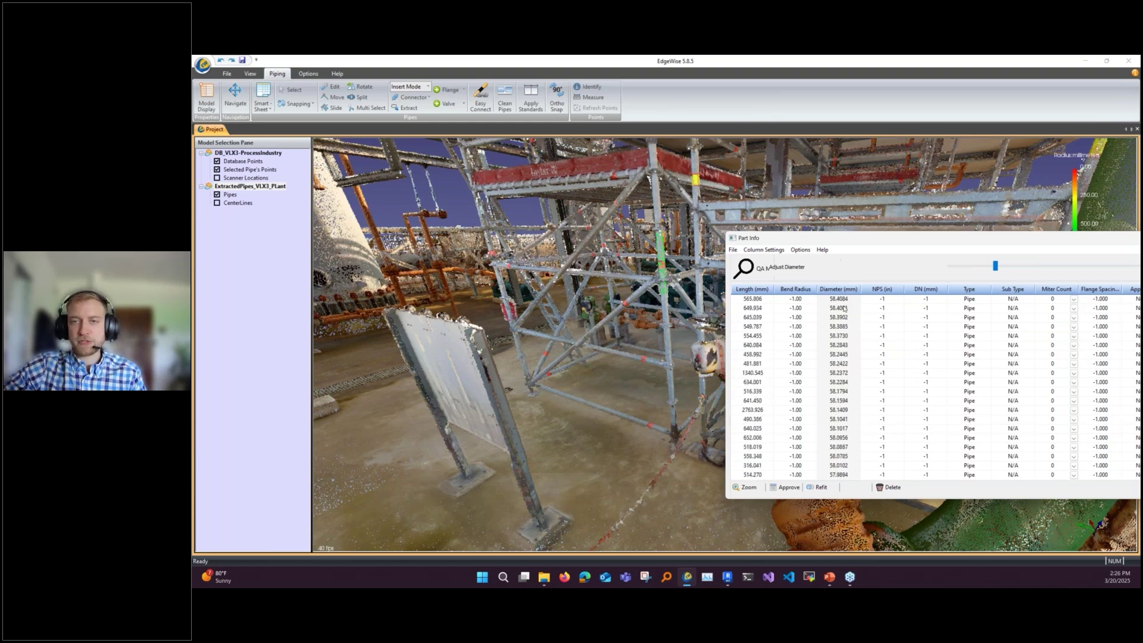
left_click(842, 409)
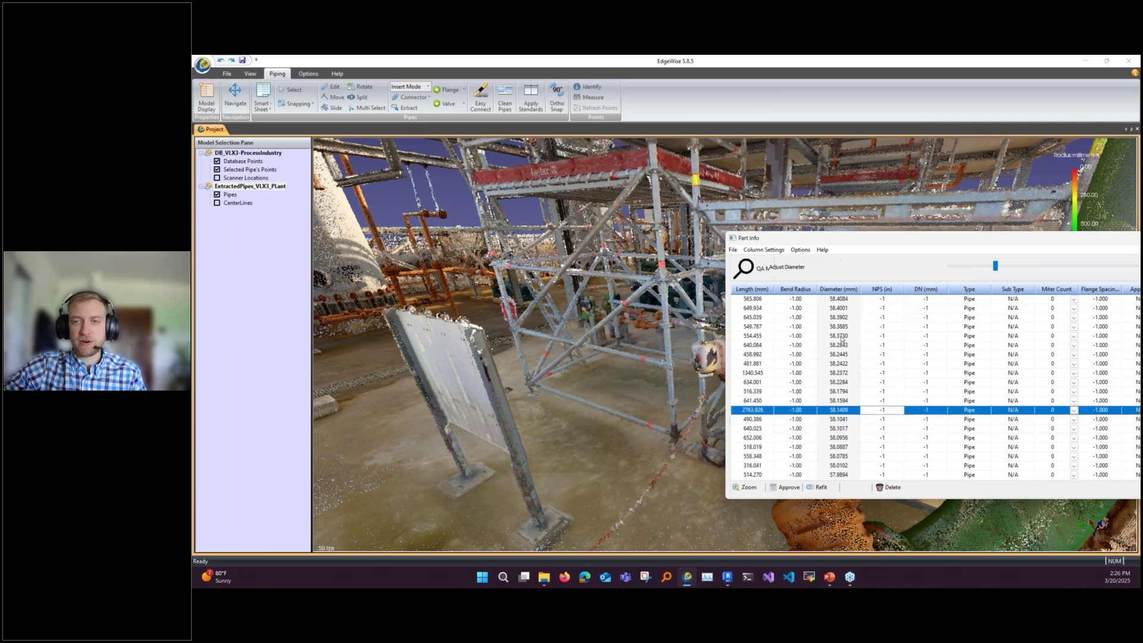
scroll(845, 357, "down", 20)
scroll(863, 405, "down", 3)
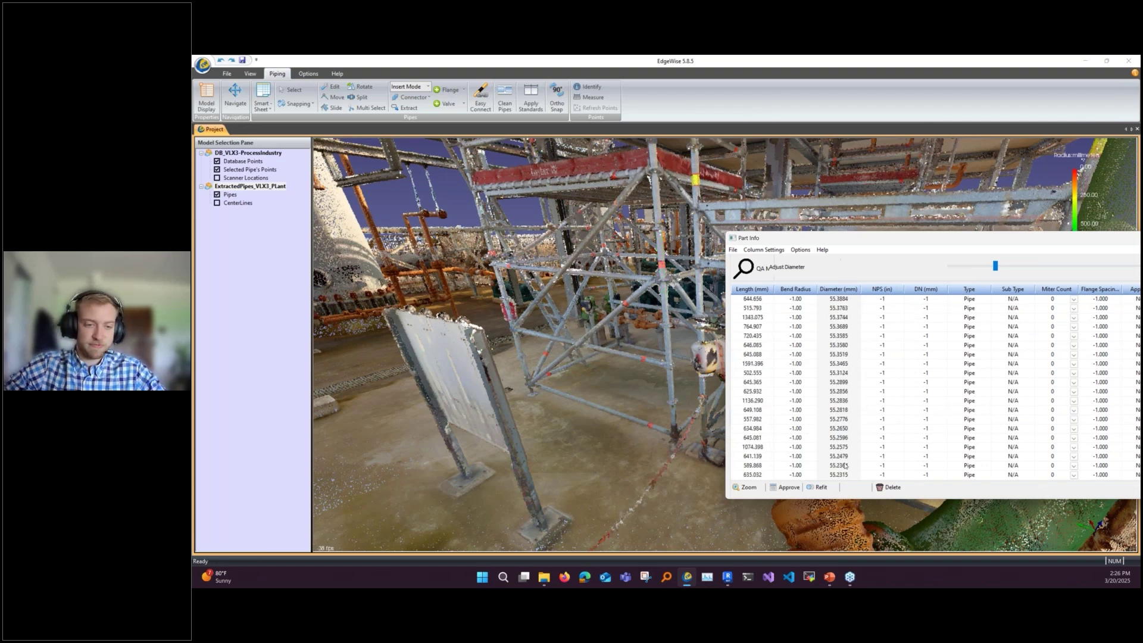
left_click(845, 467, "shift")
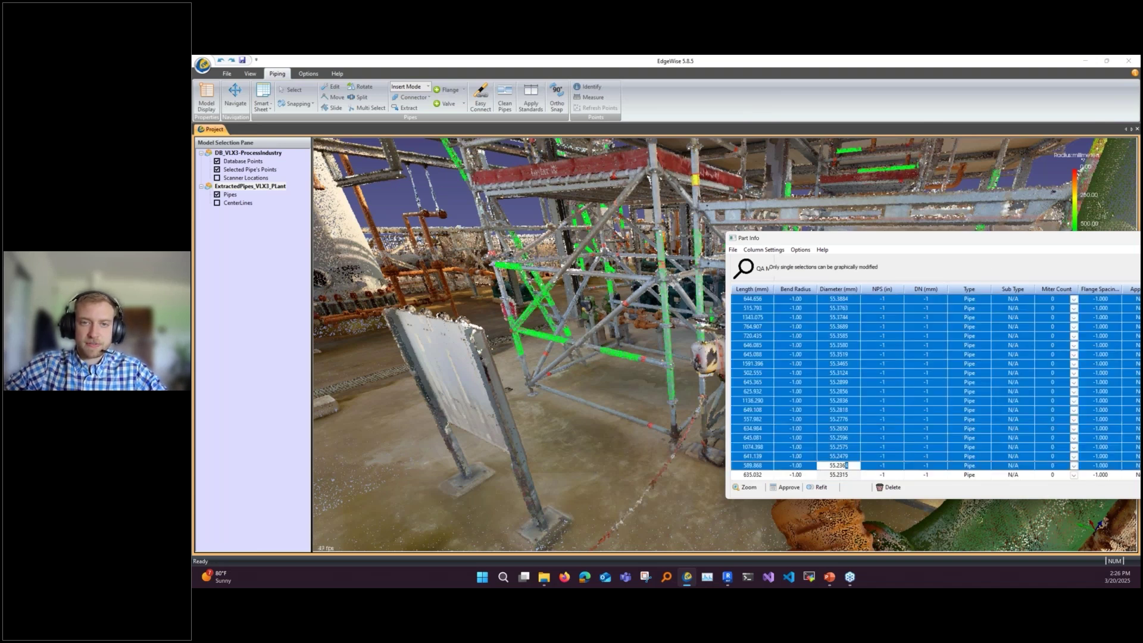
left_click(592, 402)
left_click_drag(592, 403, 497, 412)
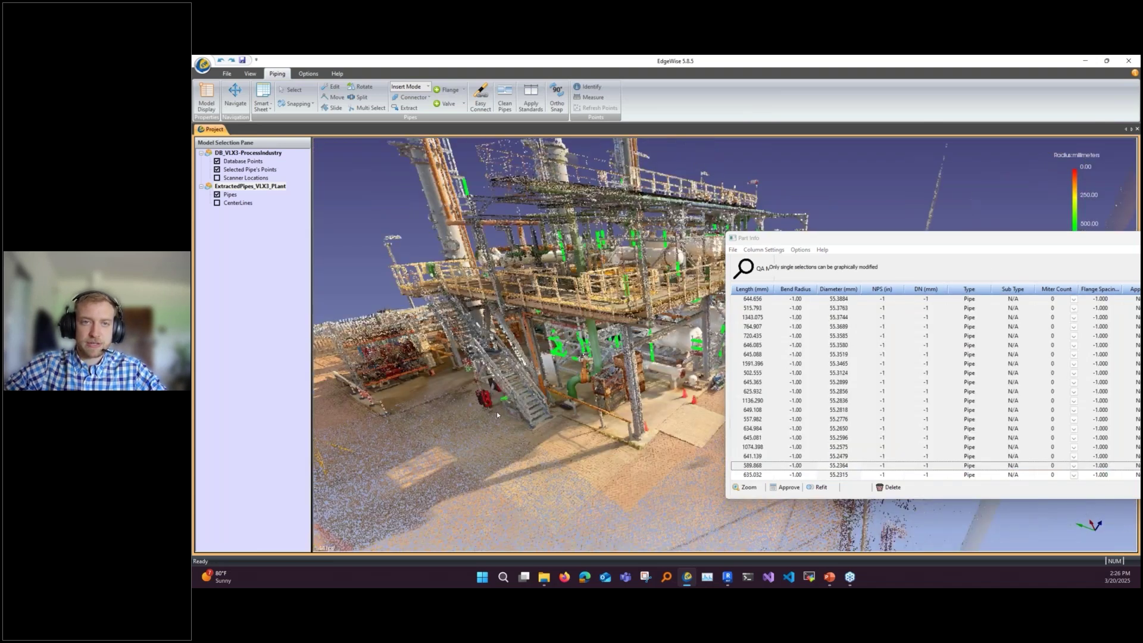
scroll(496, 412, "up", 5)
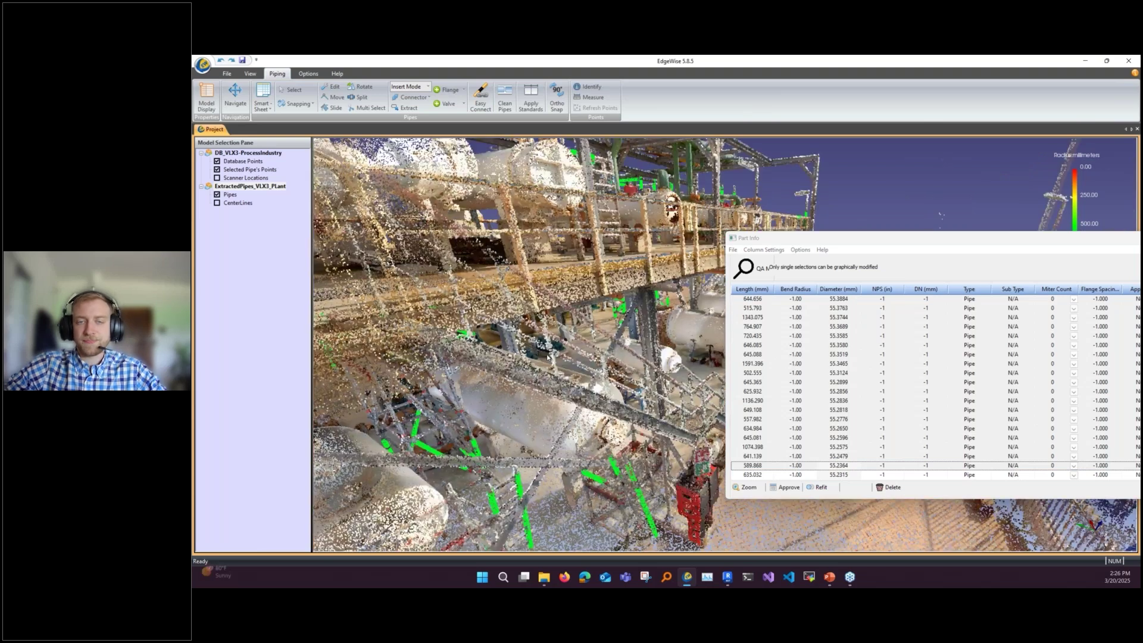
left_click_drag(548, 358, 584, 379)
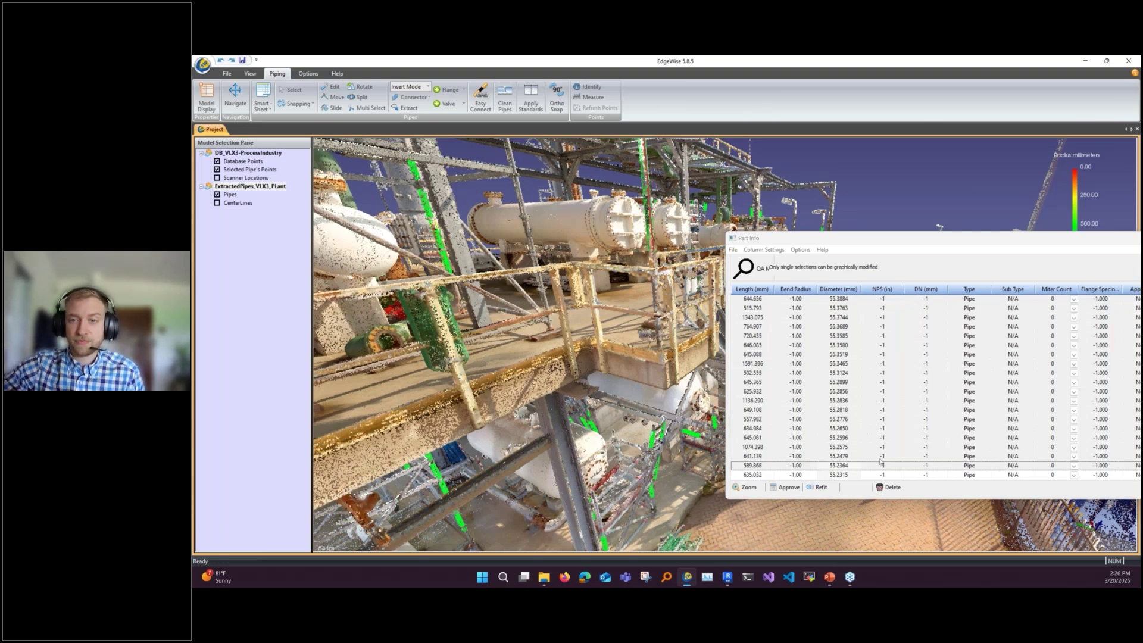
left_click(896, 488)
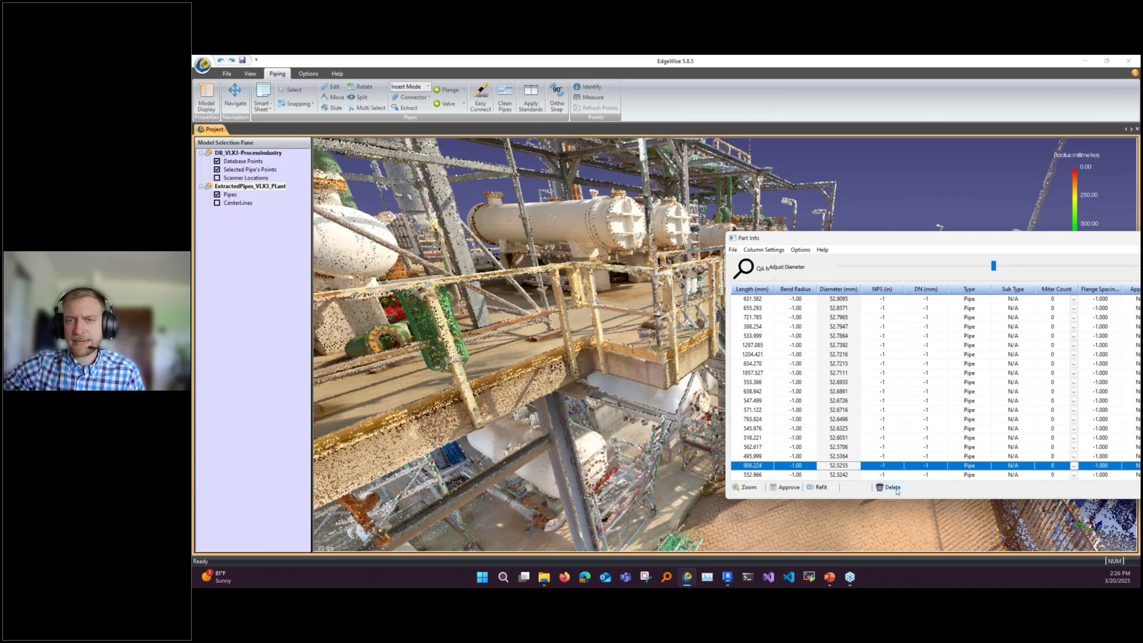
left_click(893, 488)
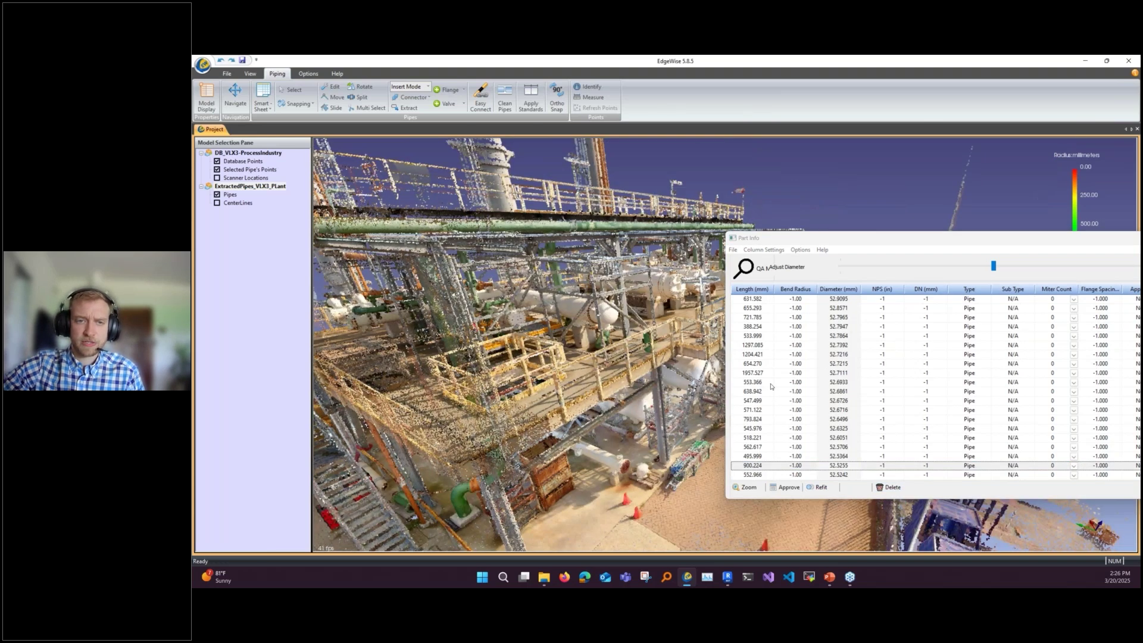
Step: Hide the database points and select remaining scaffold pipes to find their rows in the Part Info sheet
left_click(838, 335)
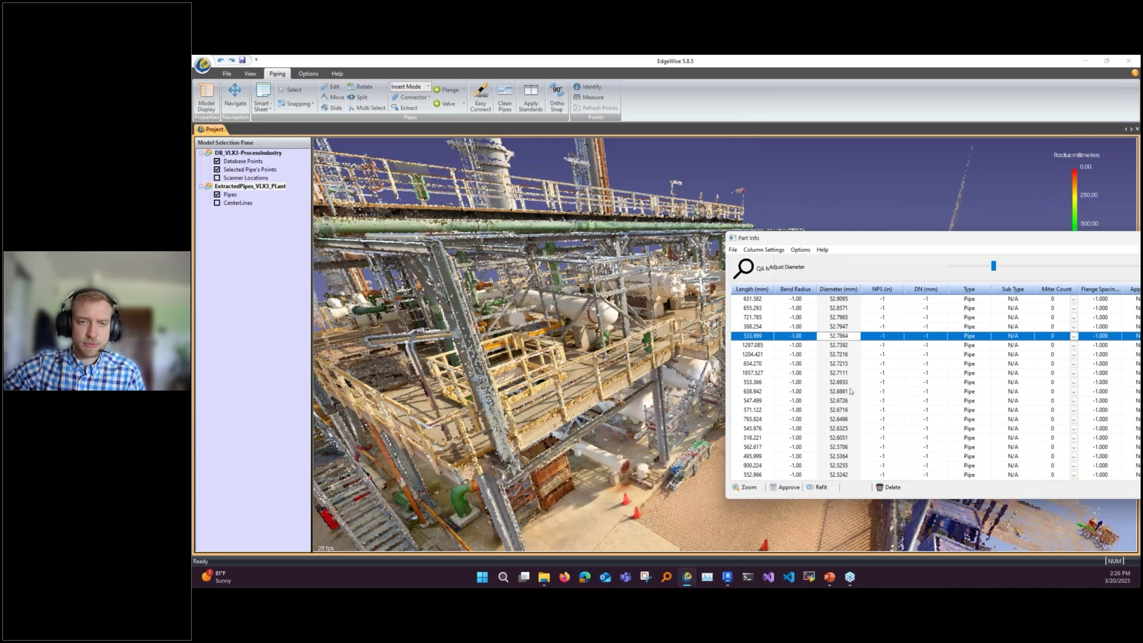
left_click(850, 391)
scroll(552, 407, "up", 3)
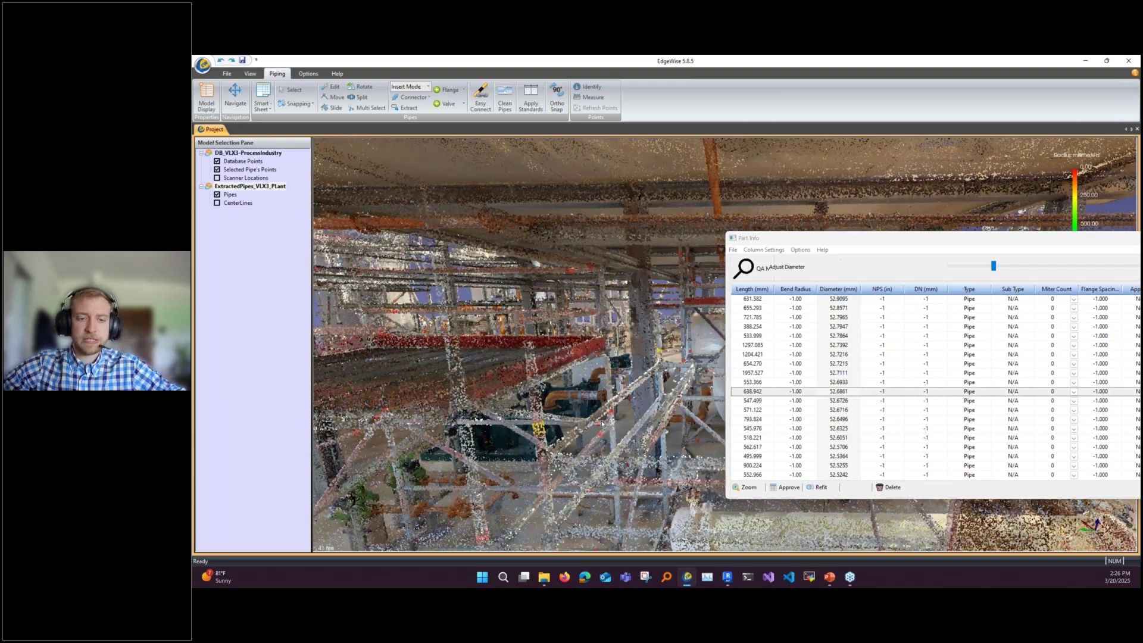
key("d")
left_click(573, 427)
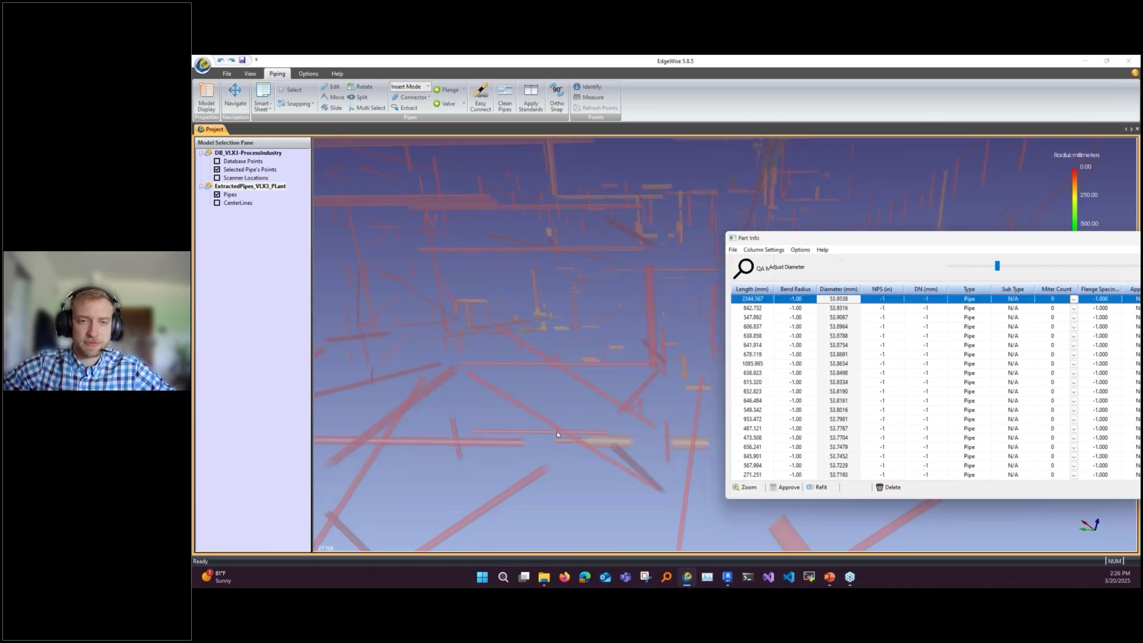
left_click(620, 444)
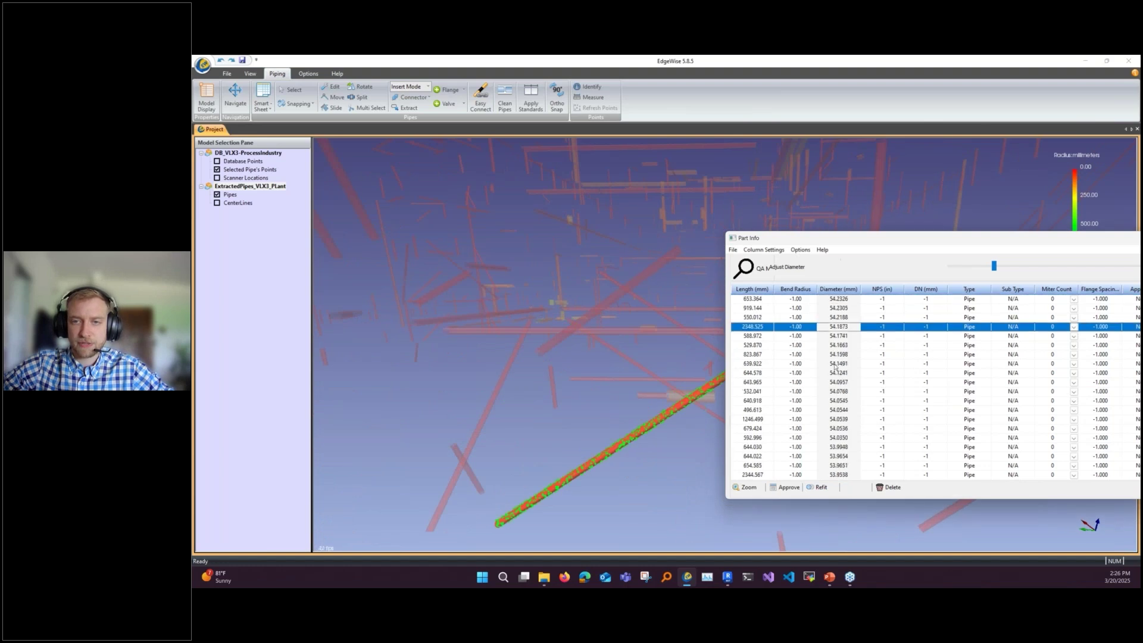
Step: Select the pipes with diameters from 58.6169 mm down to about 52.72 mm, check them in the model, and delete them
scroll(851, 449, "down", 1)
left_click(851, 446)
scroll(851, 450, "down", 3)
scroll(852, 447, "down", 15)
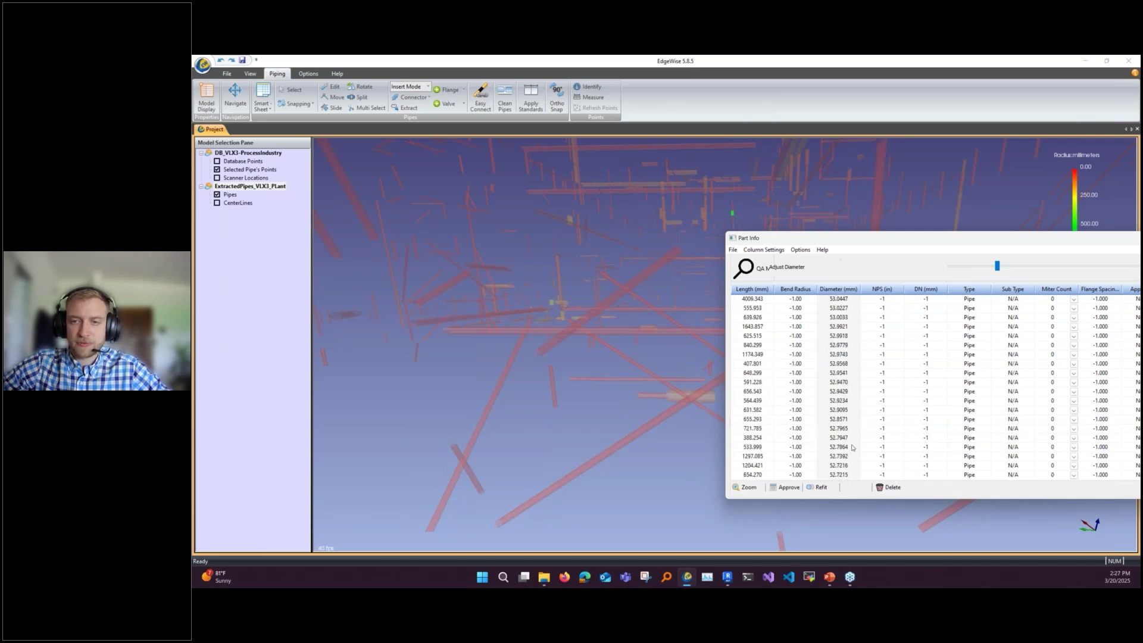
left_click(854, 438)
scroll(873, 411, "up", 2)
scroll(873, 410, "up", 15)
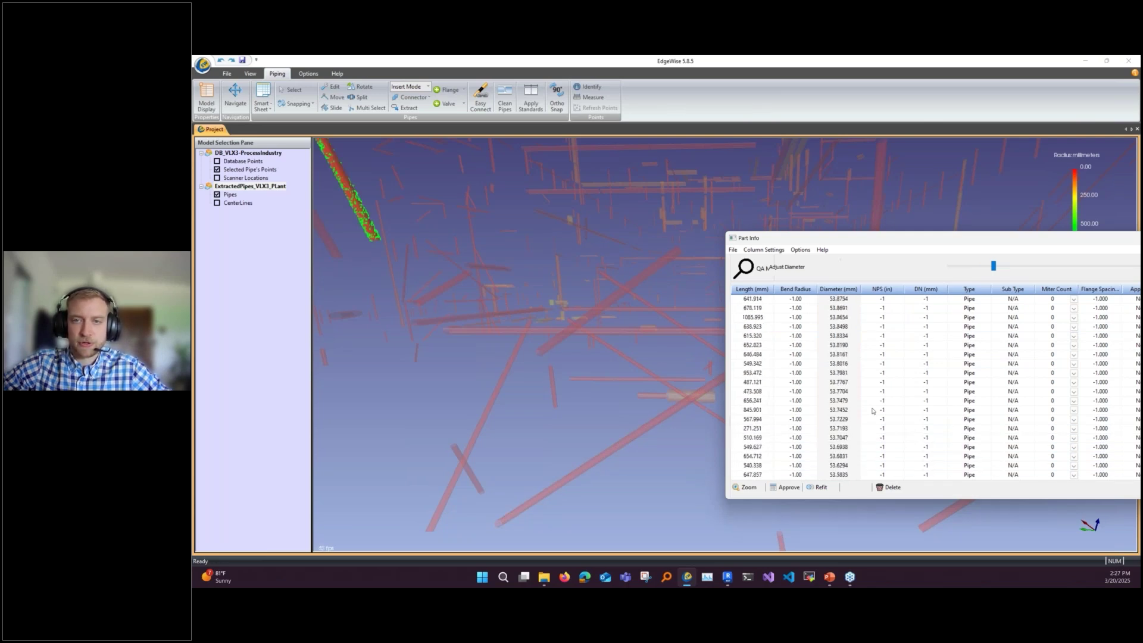
scroll(873, 411, "up", 5)
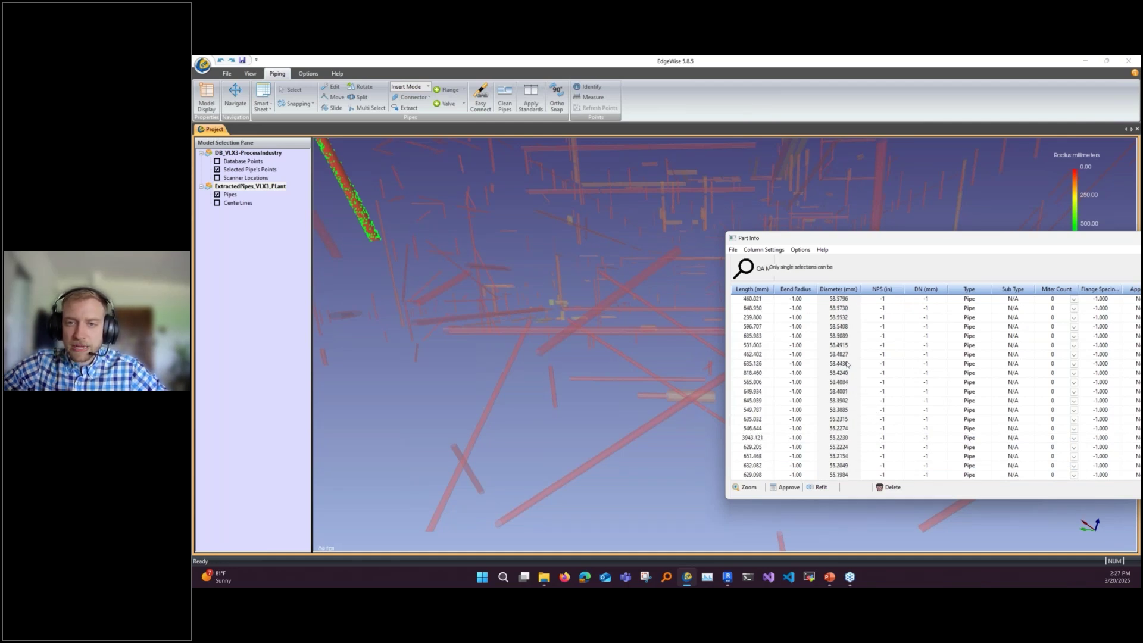
left_click(846, 363, "shift")
scroll(637, 410, "down", 5)
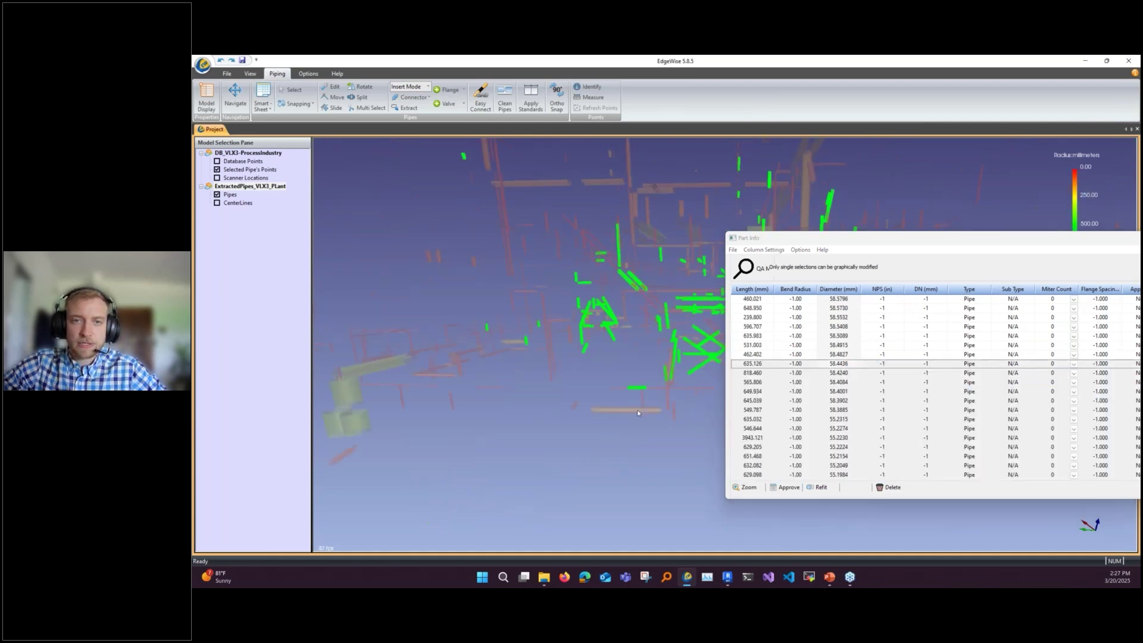
scroll(637, 409, "up", 2)
scroll(856, 335, "up", 3)
left_click(856, 335, "shift")
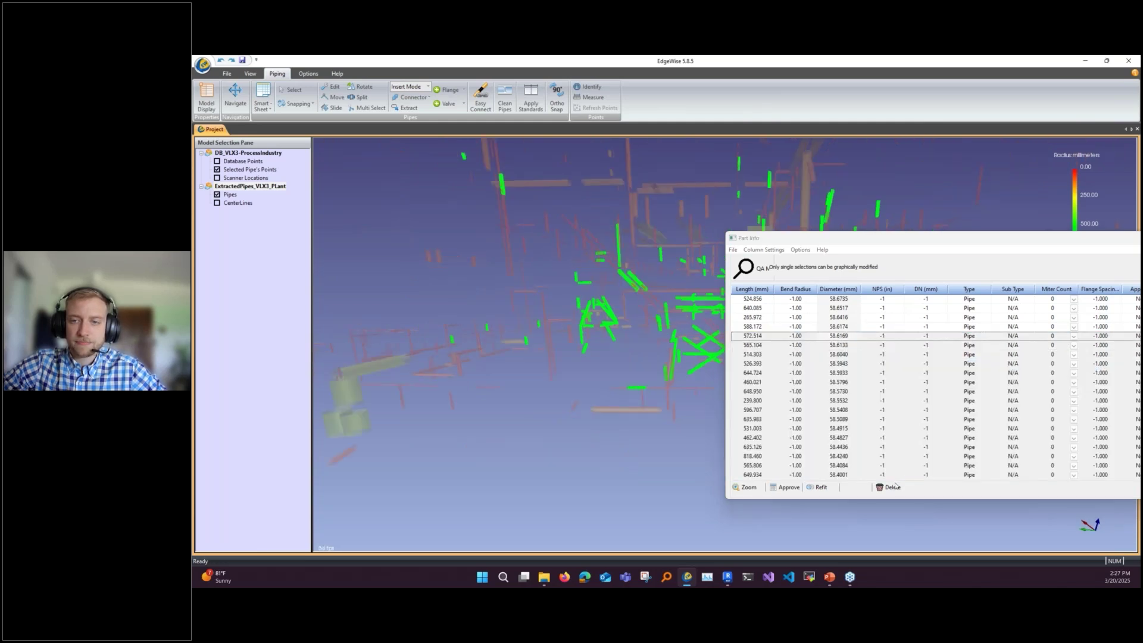
left_click(895, 487)
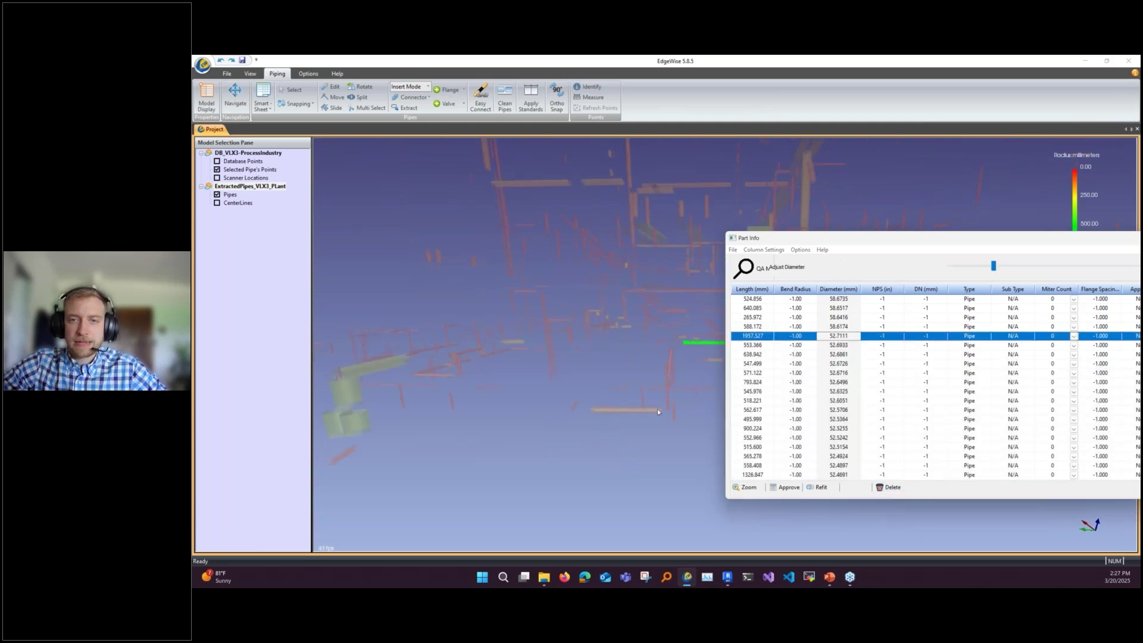
Step: Select a long remaining scaffold pipe and move the Part Info sheet so its Approved and Elbow Angle columns show
left_click_drag(642, 412, 606, 429)
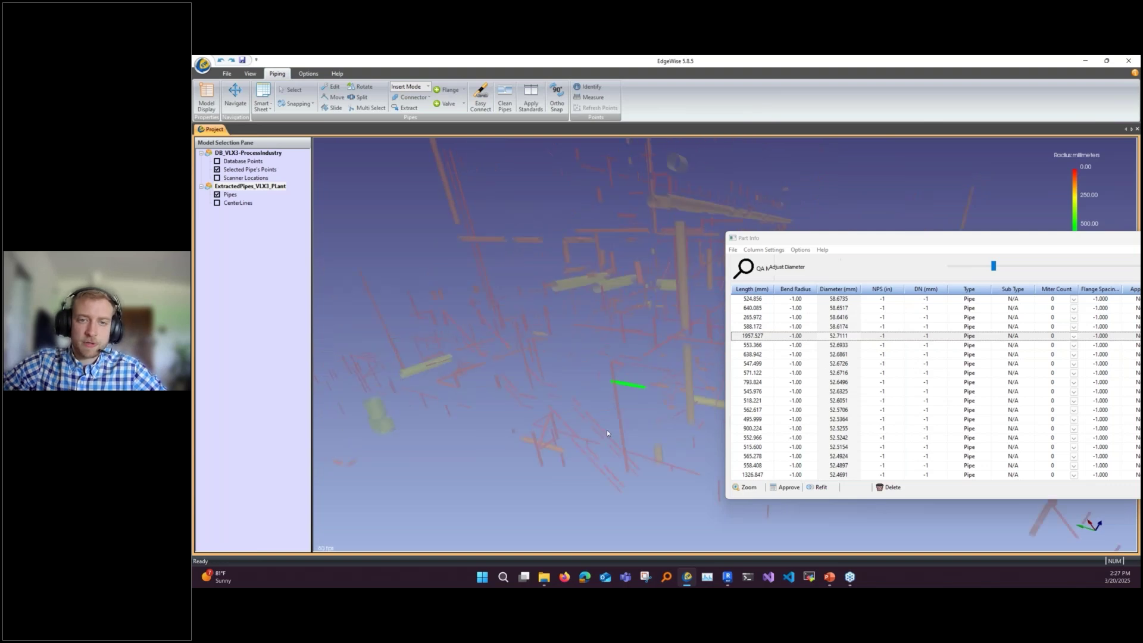
left_click(608, 430)
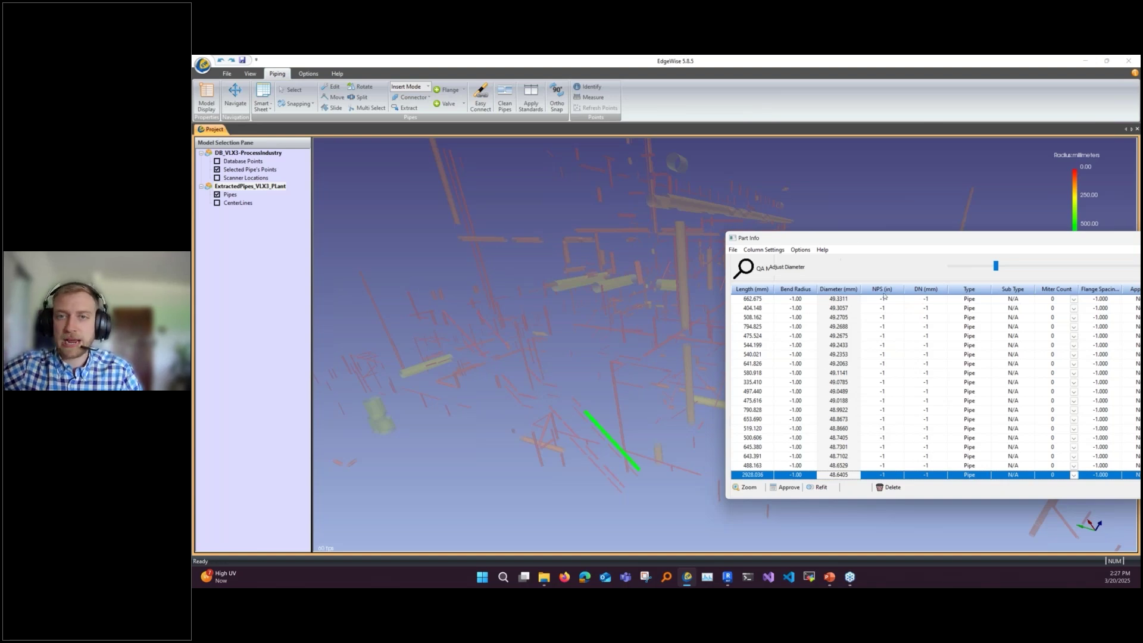
left_click_drag(852, 241, 797, 162)
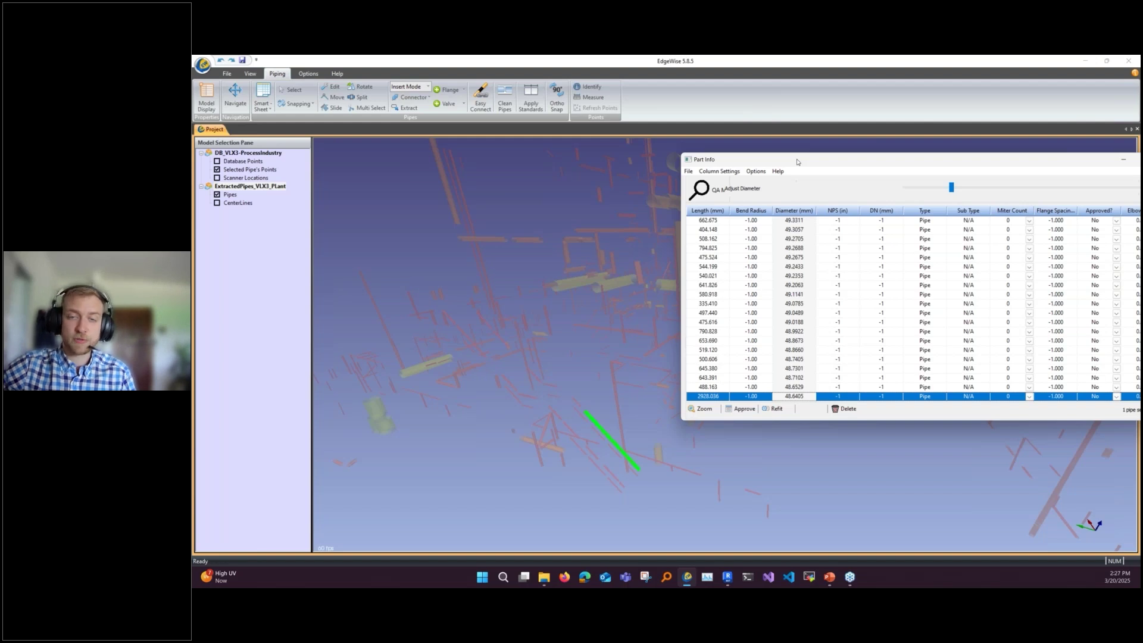
left_click_drag(797, 161, 755, 147)
scroll(453, 90, "up", 2)
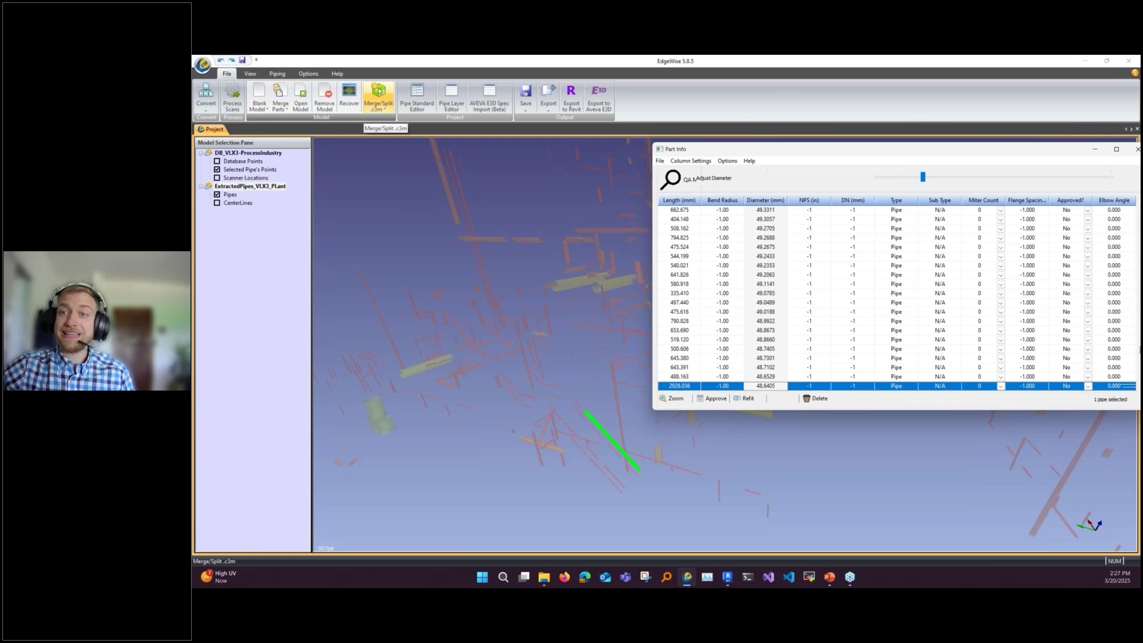
Step: Open the Chain Info smart sheet and move it clear of the extracted pipes
left_click(288, 76)
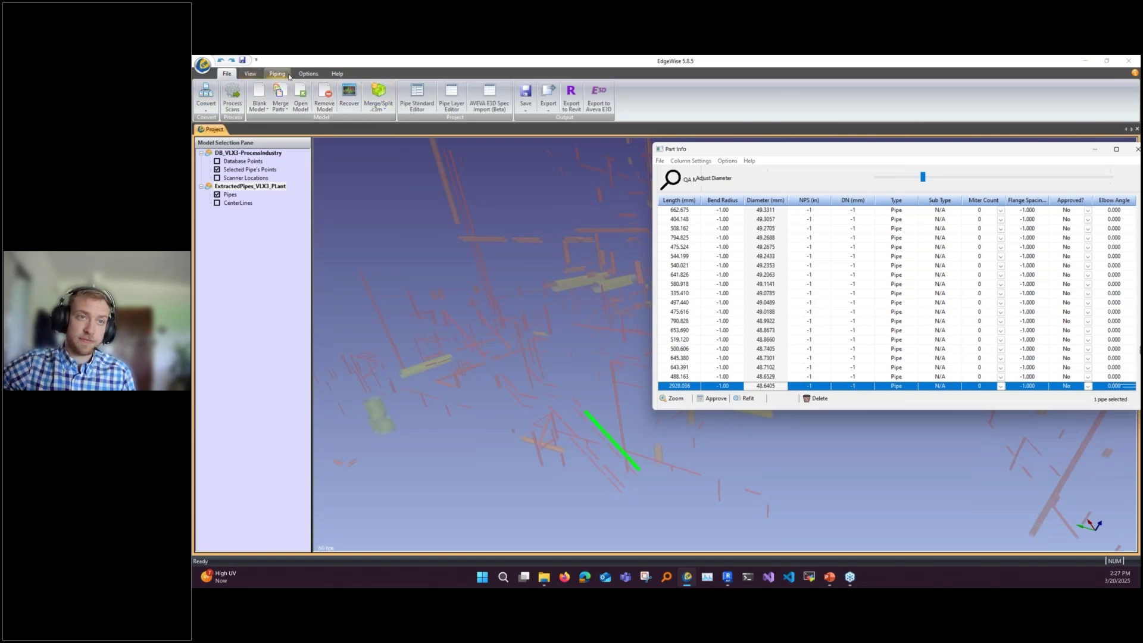
left_click(277, 74)
left_click(262, 105)
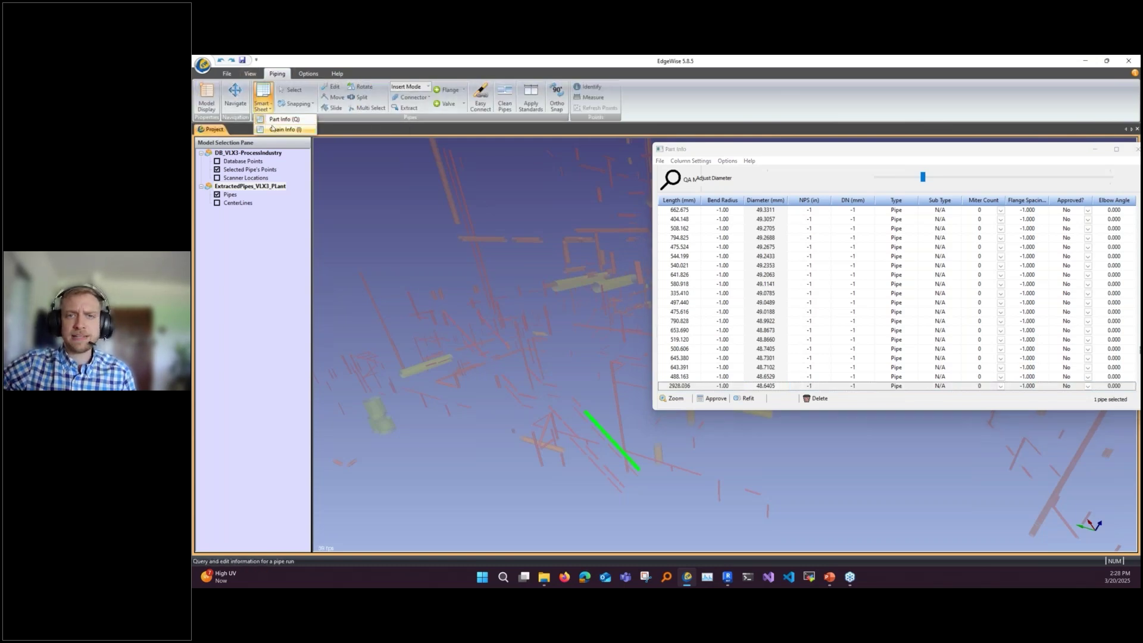
left_click(272, 129)
left_click_drag(602, 153, 823, 268)
left_click(623, 281)
scroll(624, 281, "up", 3)
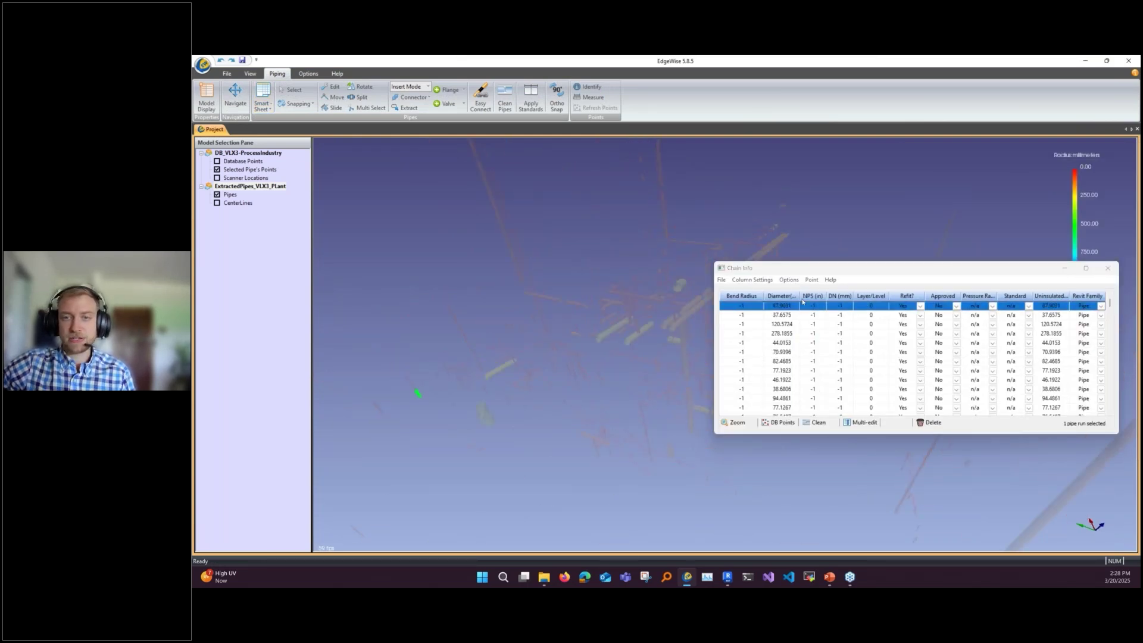
left_click_drag(804, 274, 807, 269)
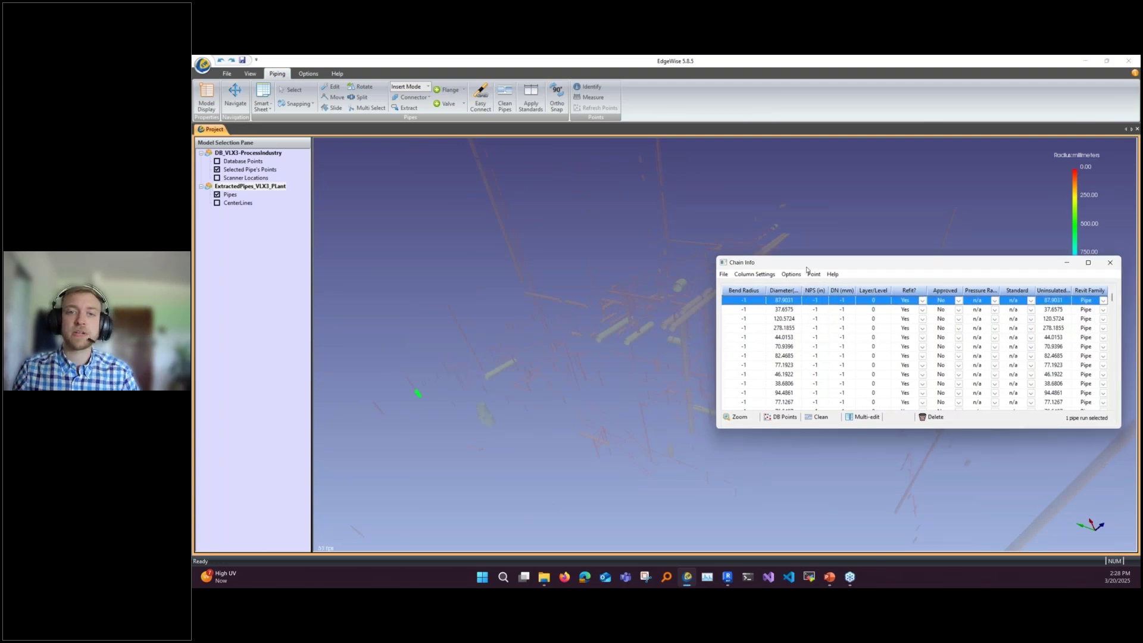
Step: Select a short pipe run among the lower scaffold pipes to locate its row in the Chain Info sheet
left_click_drag(595, 424, 613, 395)
scroll(598, 410, "up", 2)
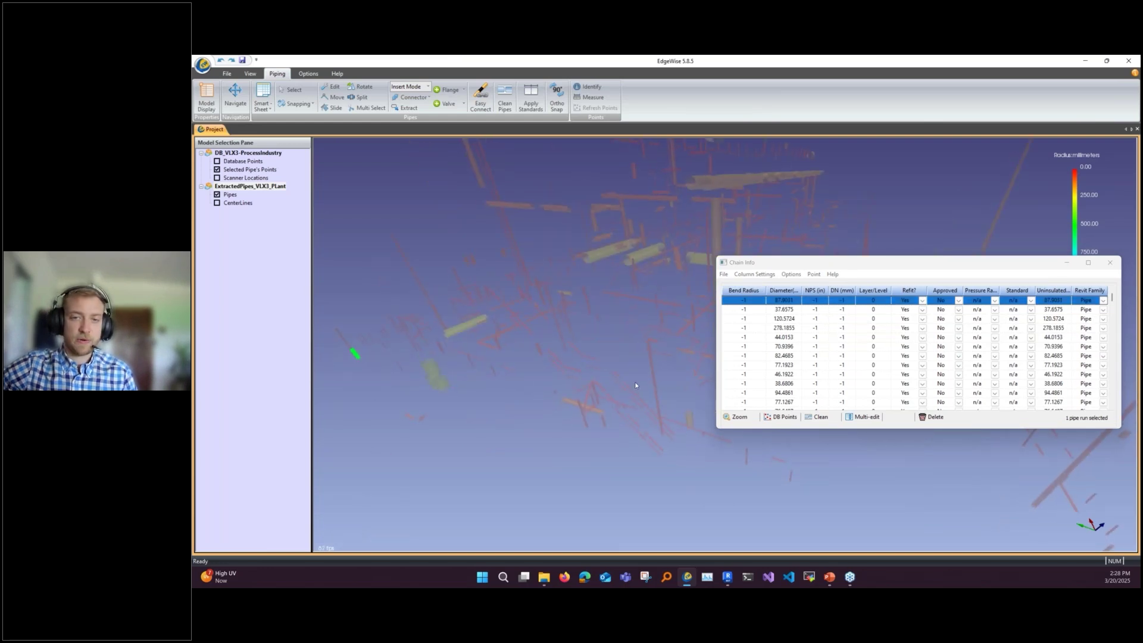
left_click(633, 399)
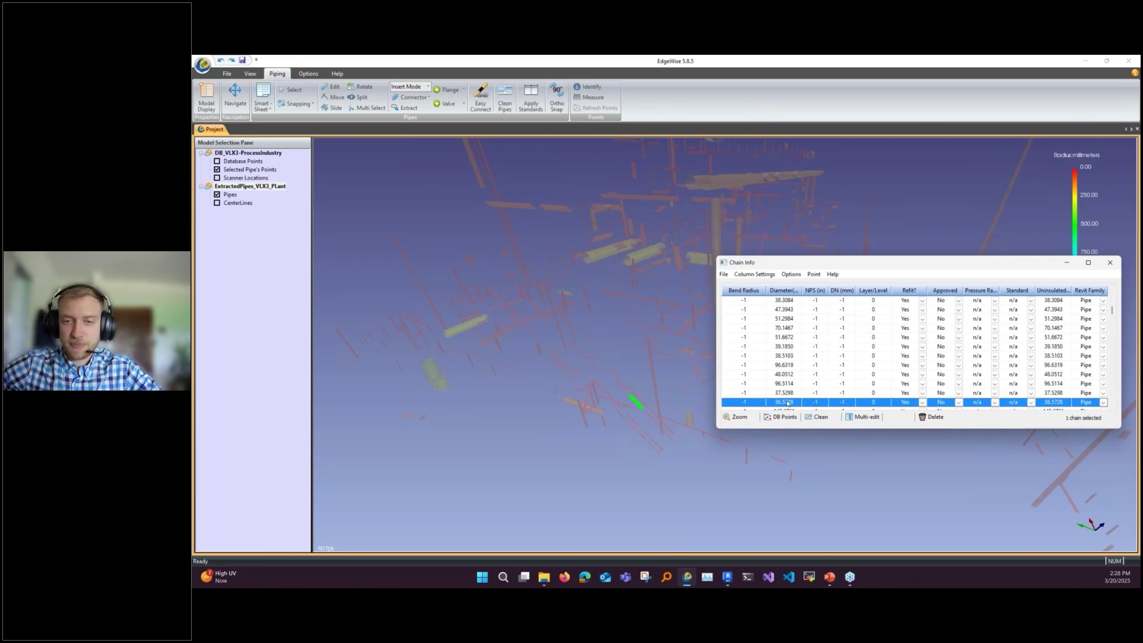
Step: Sort the Chain Info sheet by ascending diameter and select the pipe runs from the smallest up to 46.6213 mm
scroll(787, 404, "down", 2)
left_click(783, 291)
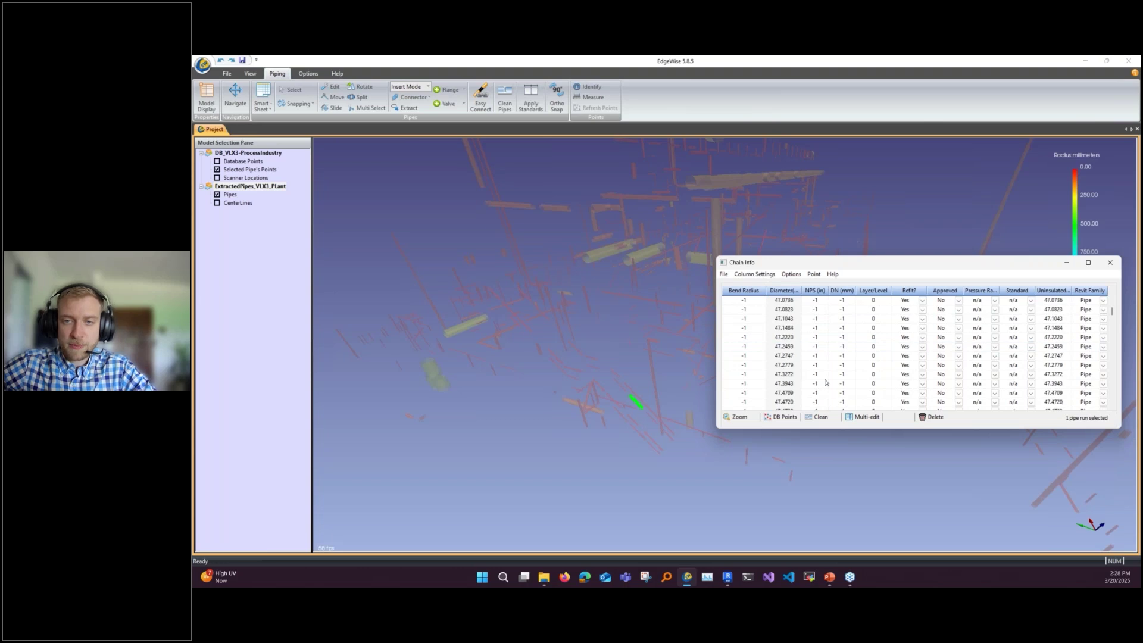
scroll(826, 383, "up", 5)
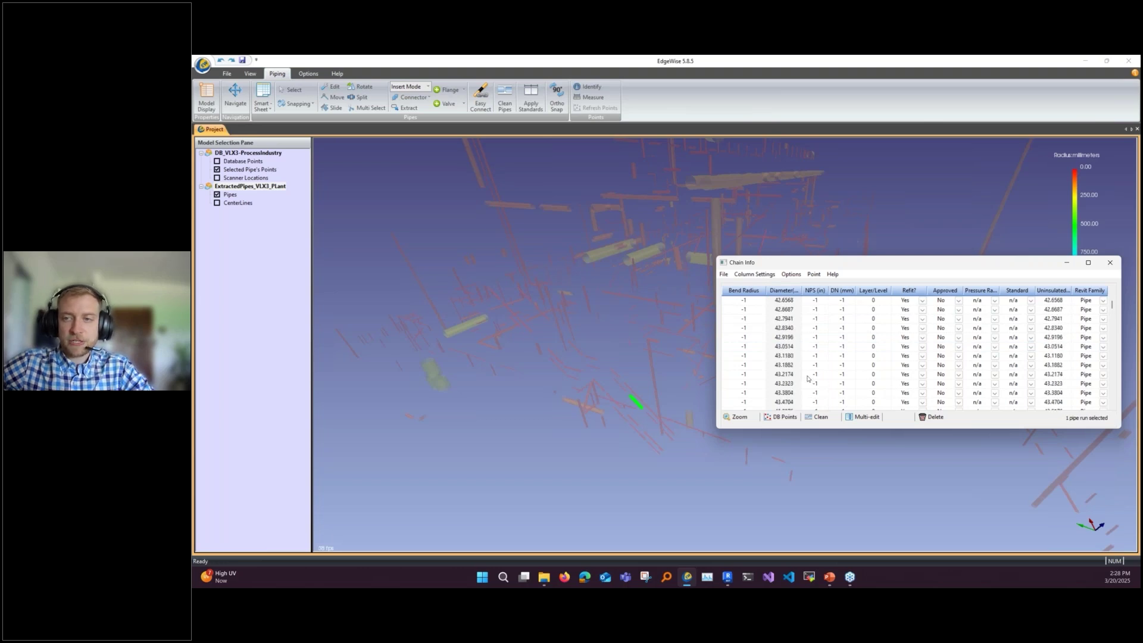
scroll(829, 365, "up", 5)
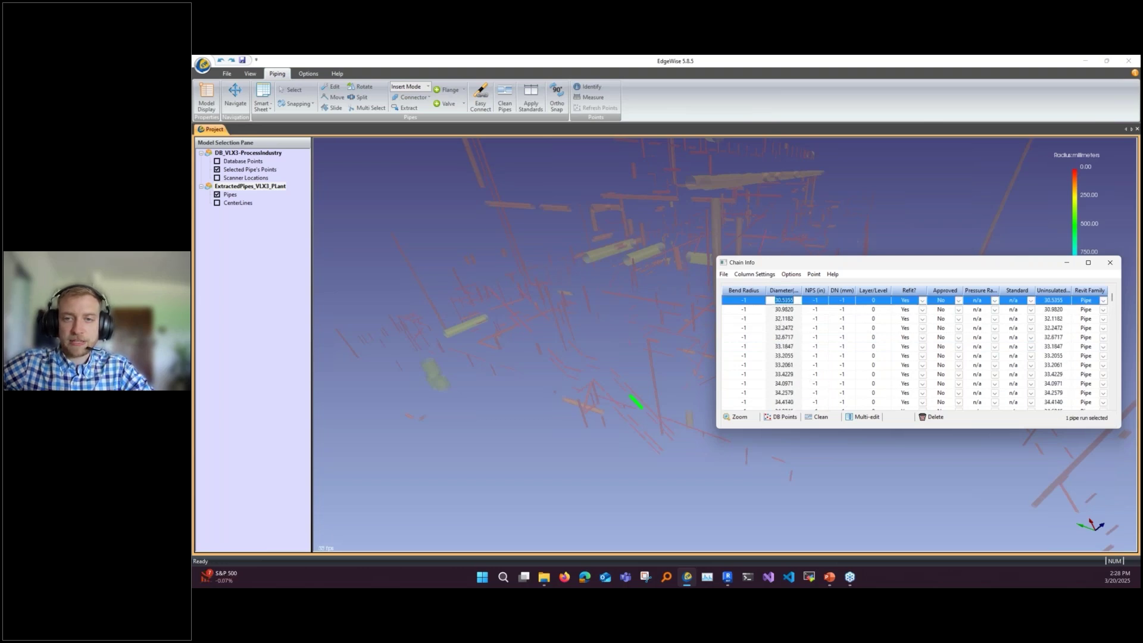
scroll(792, 364, "down", 8)
left_click(795, 365, "shift")
scroll(795, 369, "down", 15)
left_click(795, 367, "shift")
scroll(795, 371, "down", 6)
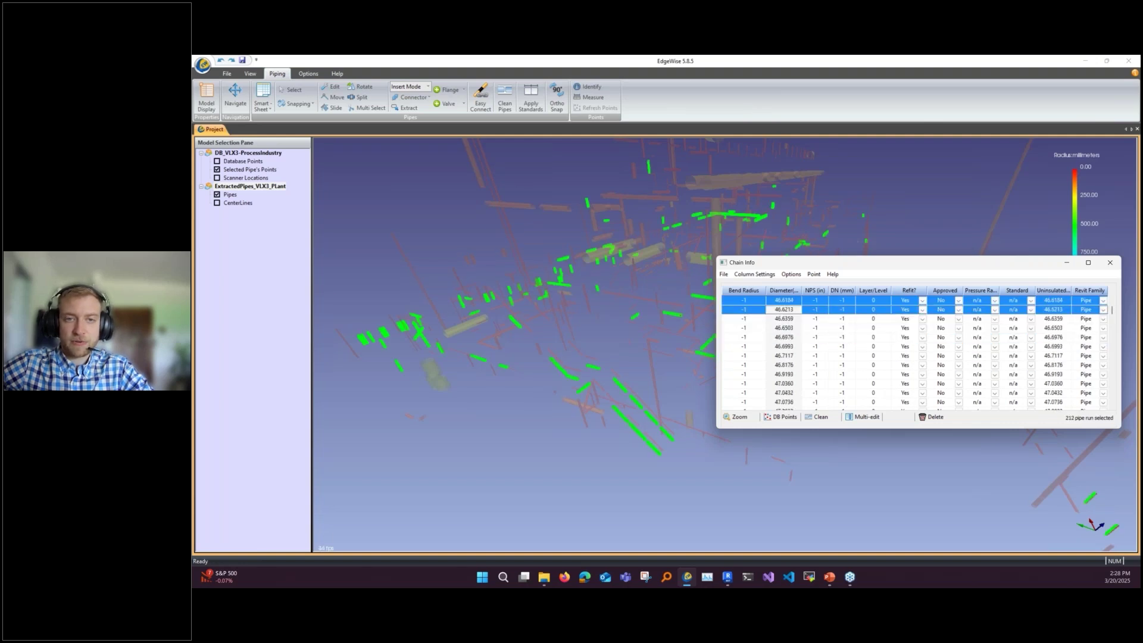
Step: Extend the pipe run selection in the Chain Info sheet up to the 49.6040 mm diameter
scroll(795, 372, "up", 3)
left_click(793, 383, "shift")
scroll(789, 390, "down", 4)
left_click(790, 389, "shift")
scroll(791, 391, "down", 4)
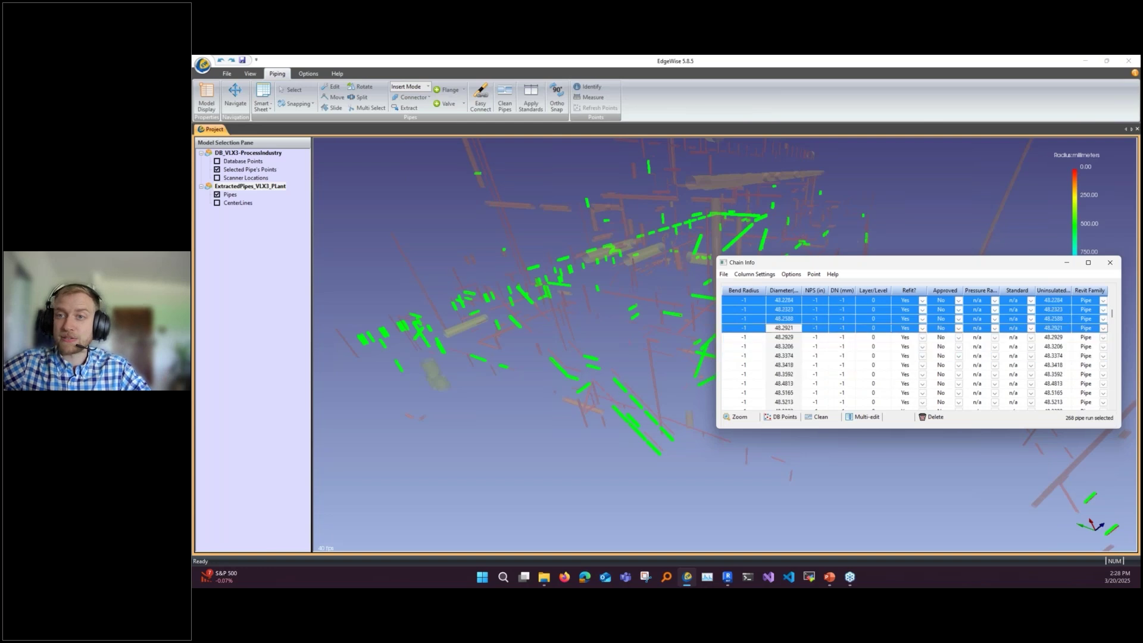
left_click(789, 388, "shift")
scroll(790, 392, "down", 4)
left_click(791, 385, "shift")
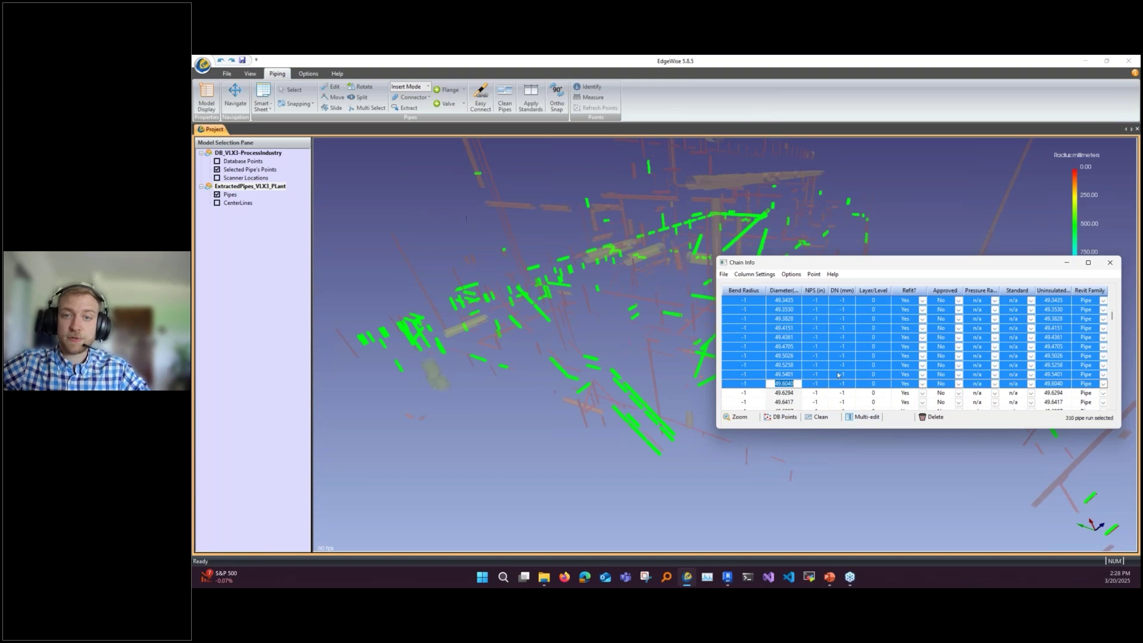
Step: Start a multi-edit of the Layer/Level column for the selected pipe runs and cancel it without a value
left_click(860, 416)
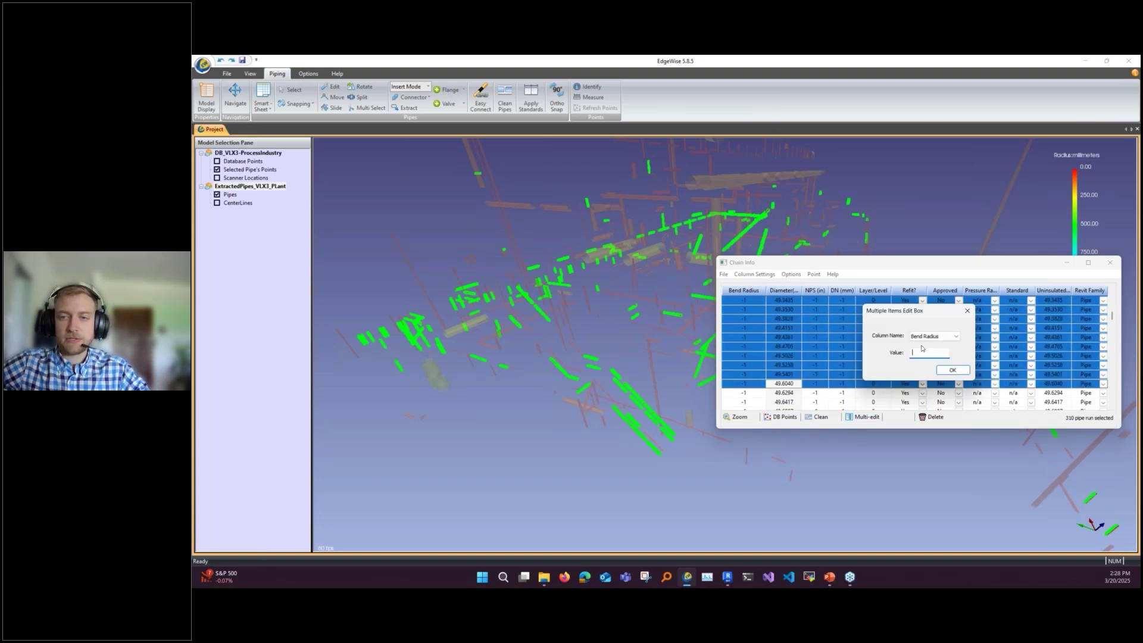
left_click(927, 340)
left_click(919, 367)
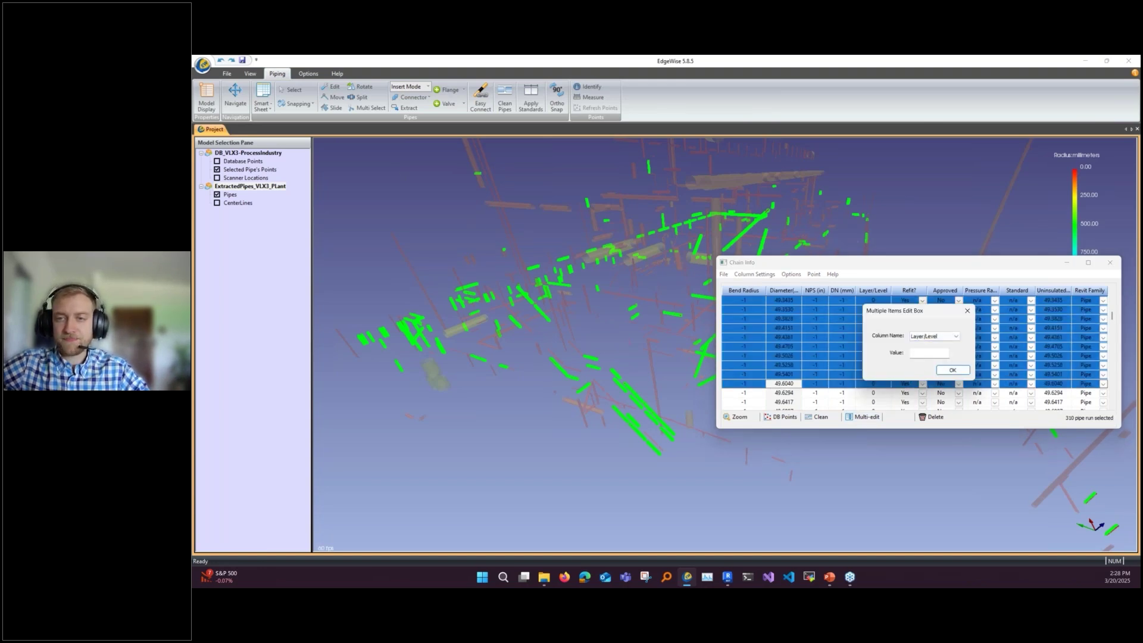
left_click(926, 356)
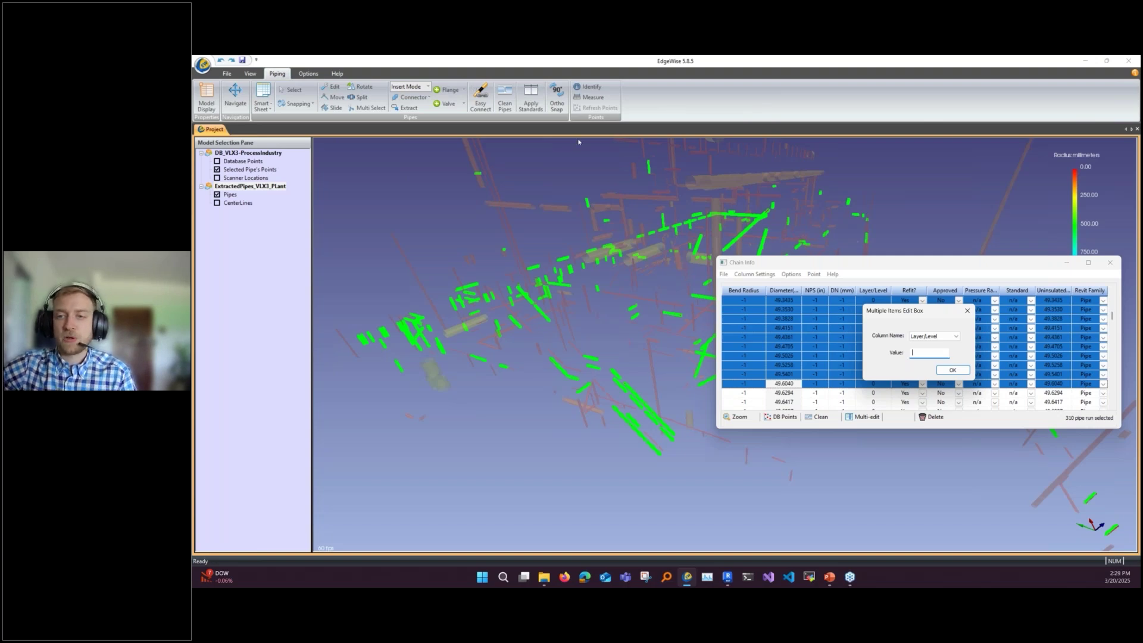
left_click(967, 310)
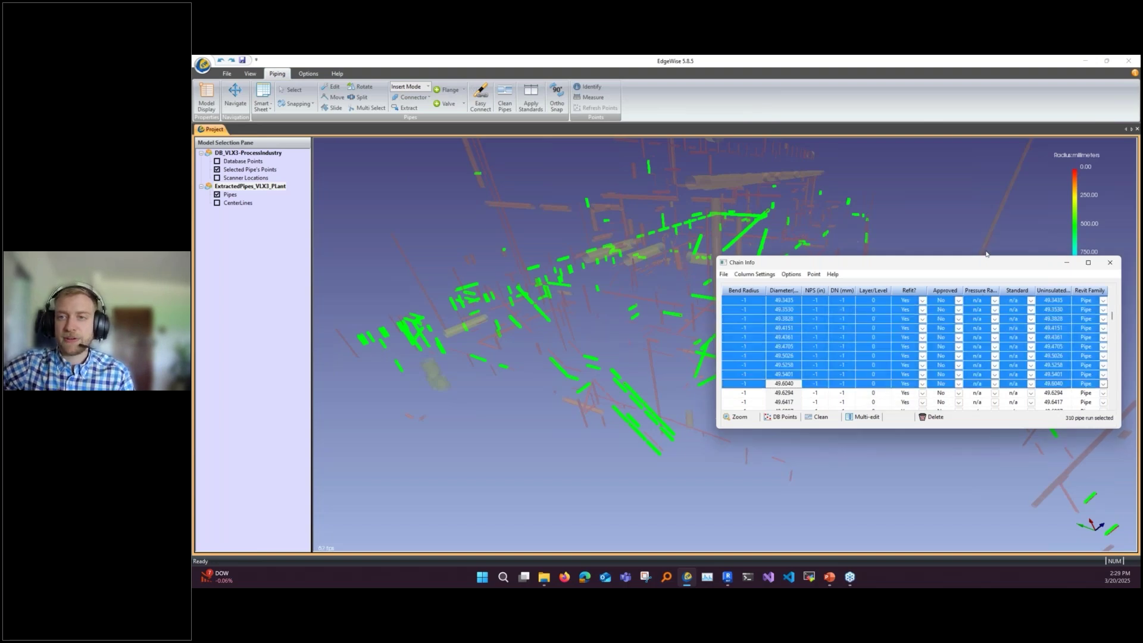
Step: Close the Chain Info sheet and use Multi Select to delete the stray upright line of pipes beside the plant and the pipe below it
left_click_drag(986, 254, 740, 348)
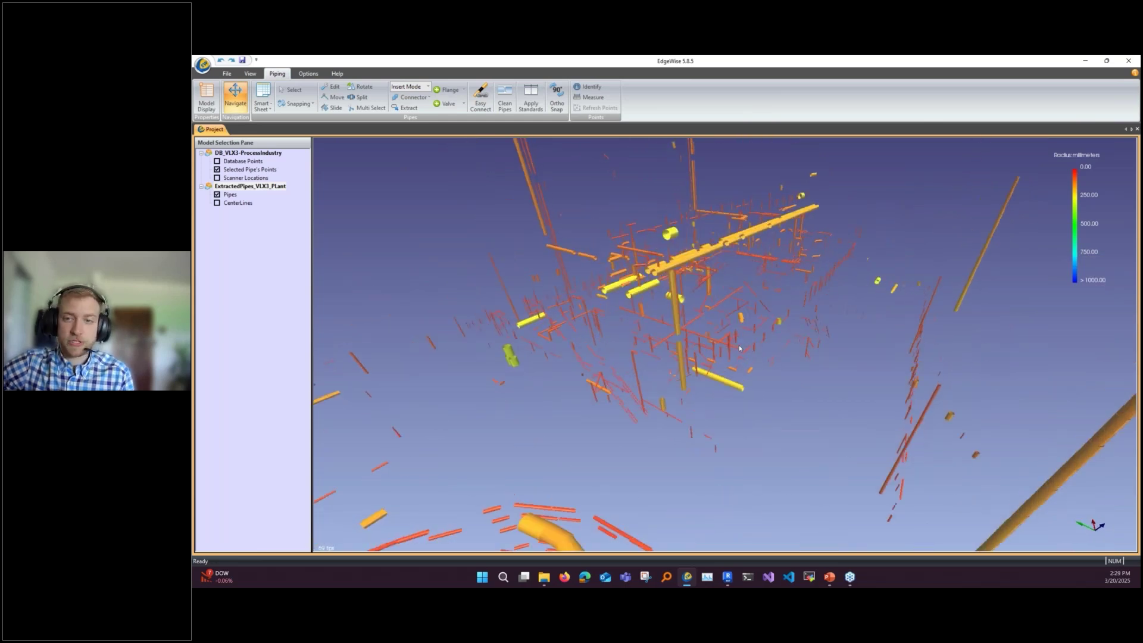
left_click_drag(681, 384, 646, 386)
left_click_drag(633, 457, 601, 416)
left_click(361, 109)
left_click_drag(606, 196, 701, 513)
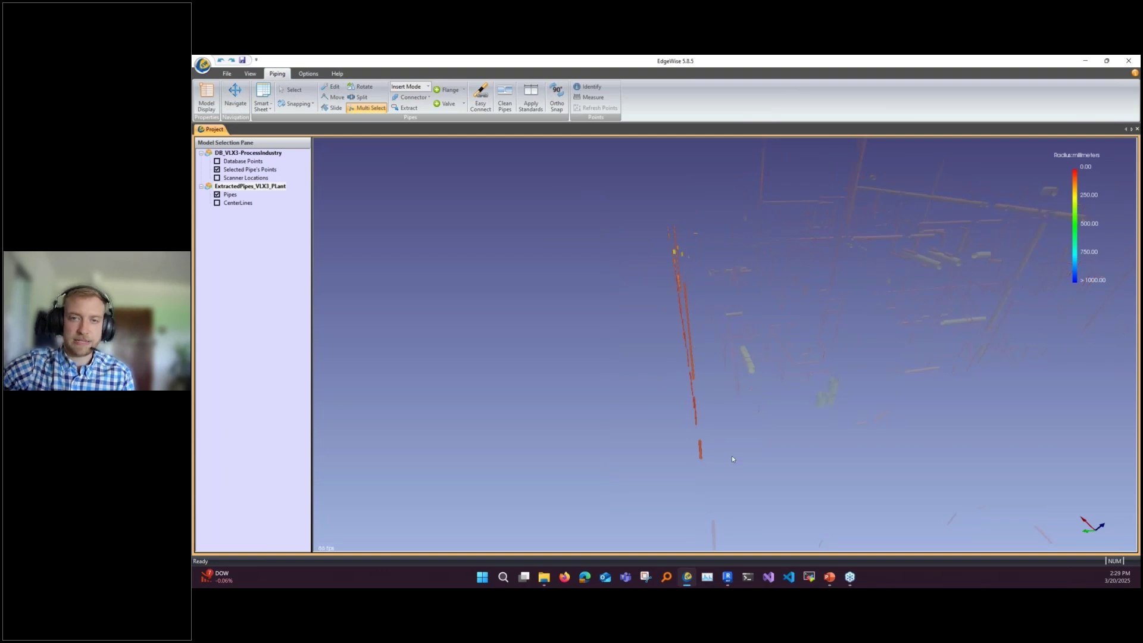
key("Delete")
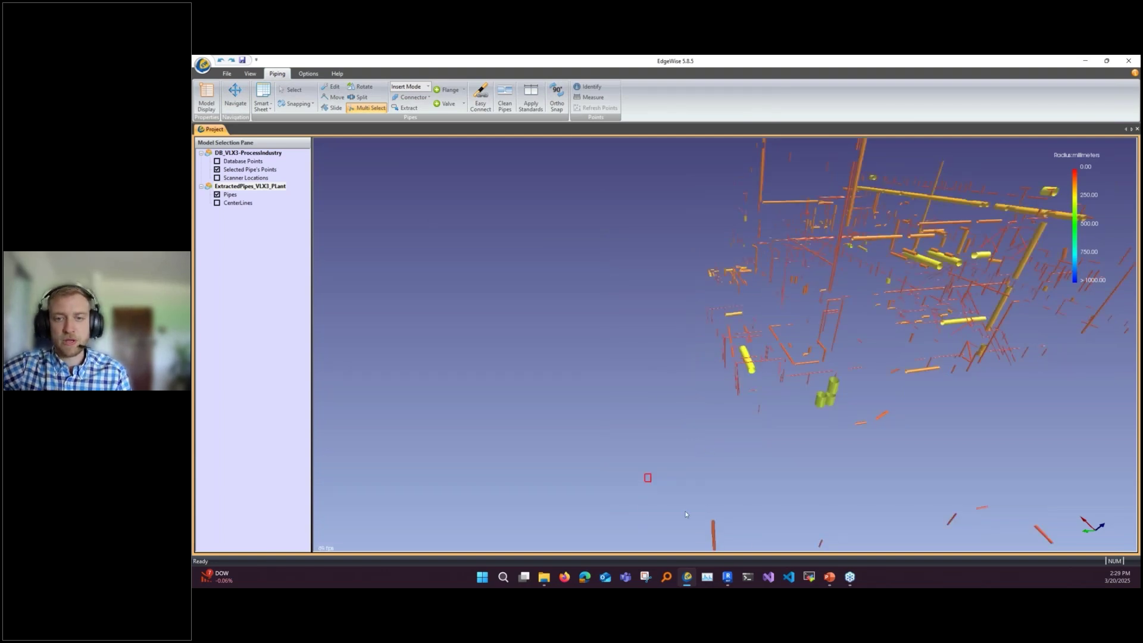
left_click_drag(686, 514, 750, 539)
key("Delete")
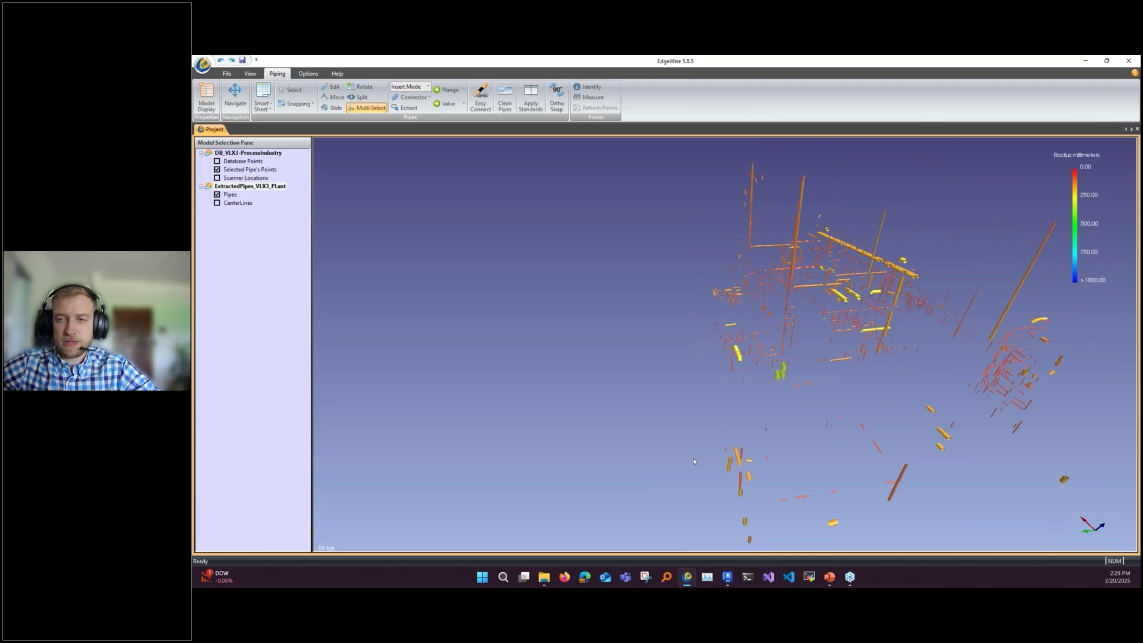
Step: Use Multi Select to delete the curved cluster of pipes and the scattered stray pipes lying away from the plant
middle_click_drag(885, 445, 736, 457)
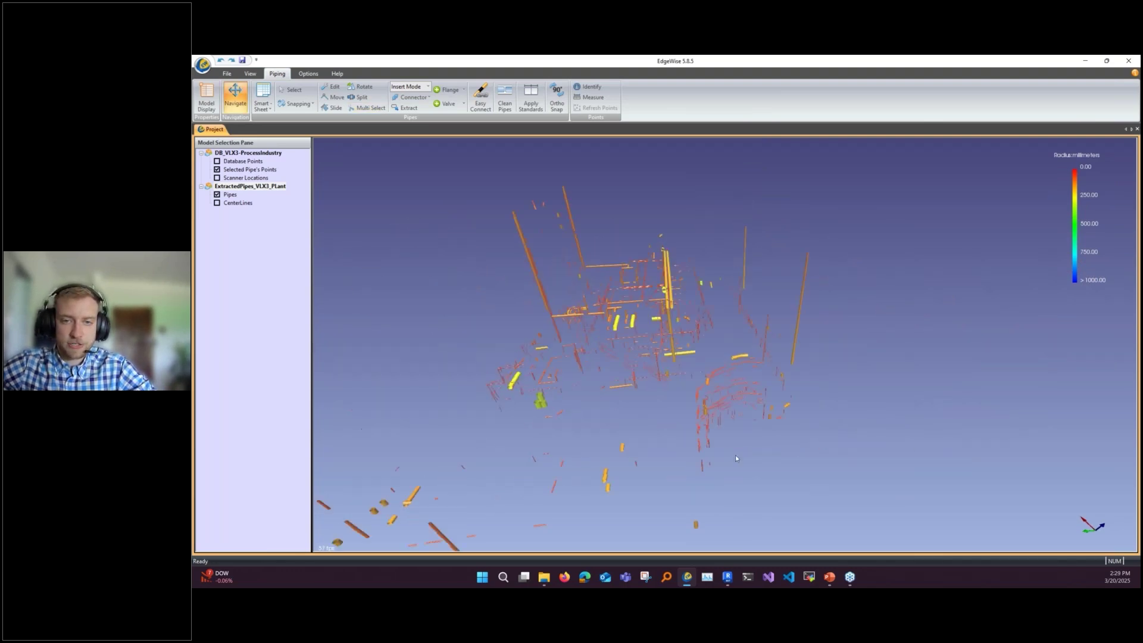
scroll(735, 456, "up", 5)
middle_click_drag(740, 472, 682, 386)
left_click(367, 107)
left_click_drag(582, 393, 881, 553)
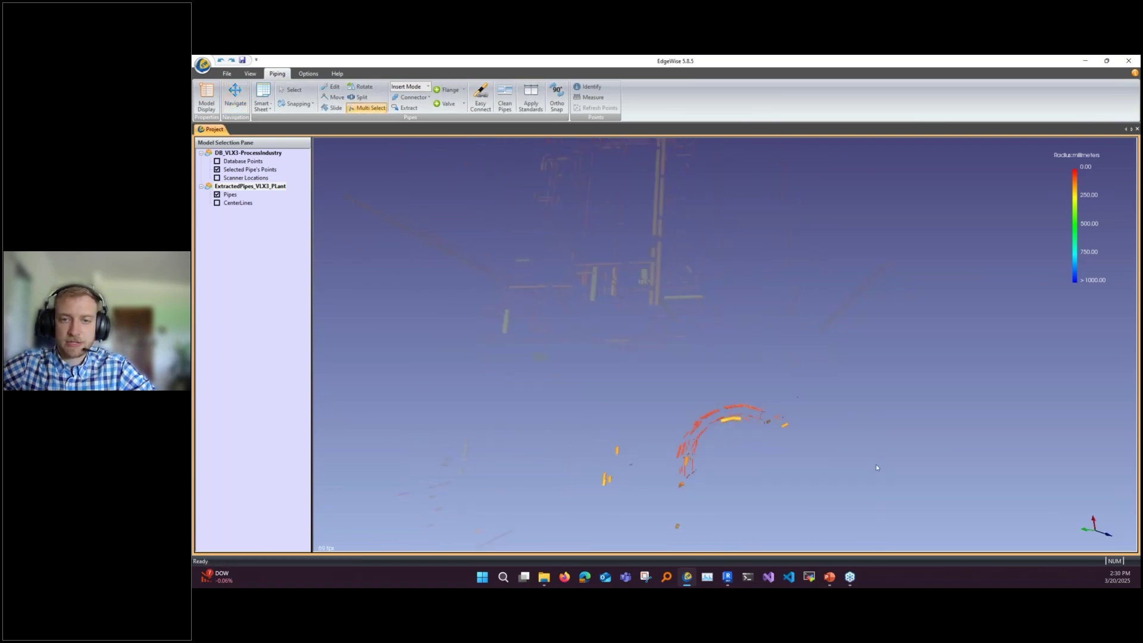
left_click_drag(885, 417, 769, 166)
left_click_drag(393, 401, 658, 524)
key("Escape")
Step: Delete the remaining isolated long pipe and the short pipe beside it with Multi Select
left_click_drag(720, 410, 705, 376)
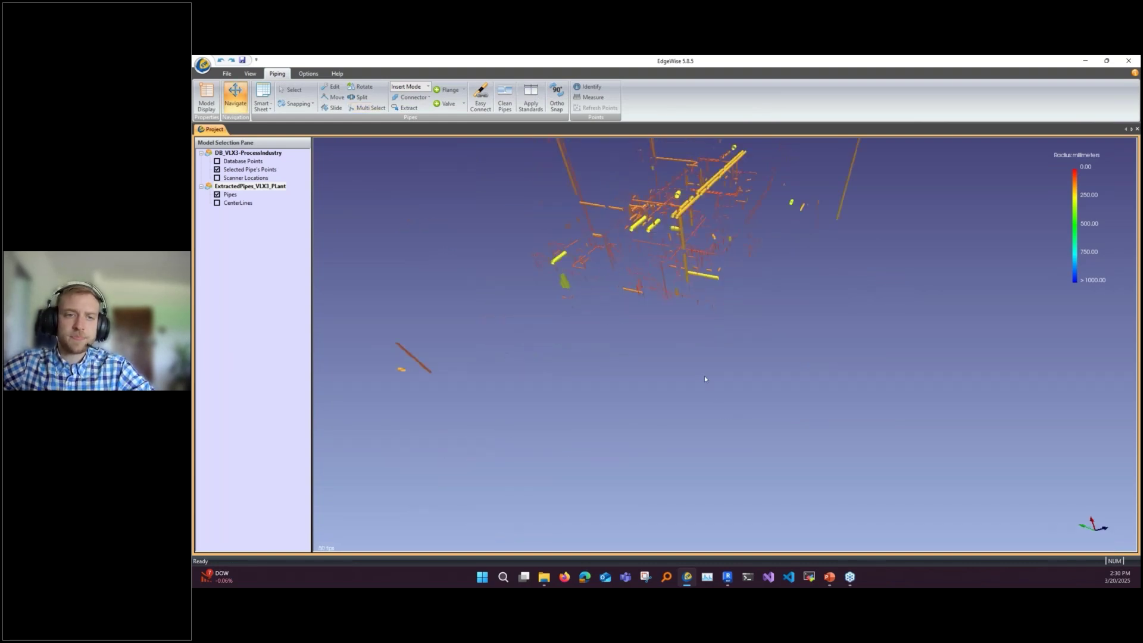
key("m")
left_click_drag(370, 305, 484, 374)
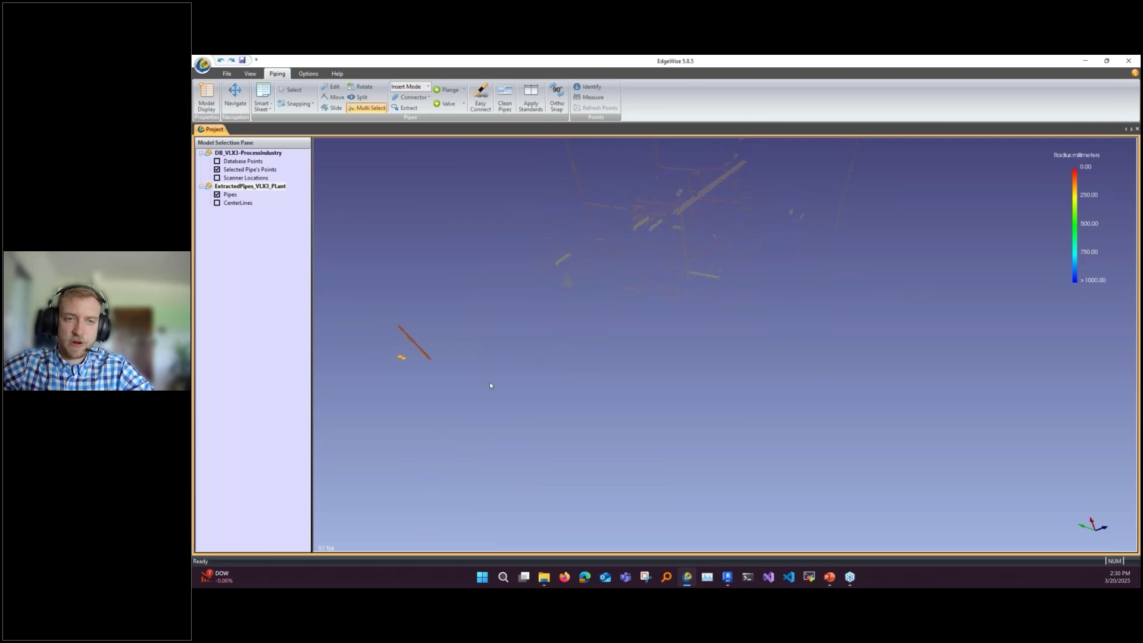
key("Delete")
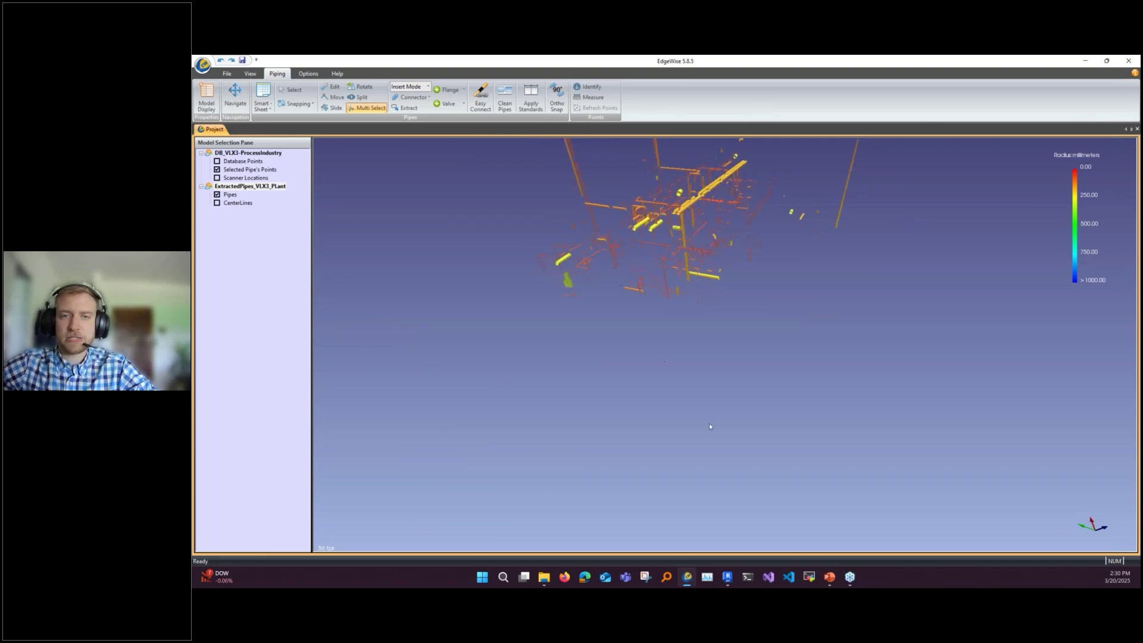
key("Escape")
Step: Open the Part Info smart sheet and move it clear of the extracted pipes
middle_click_drag(676, 334, 714, 411)
scroll(714, 410, "up", 3)
left_click_drag(712, 396, 326, 128)
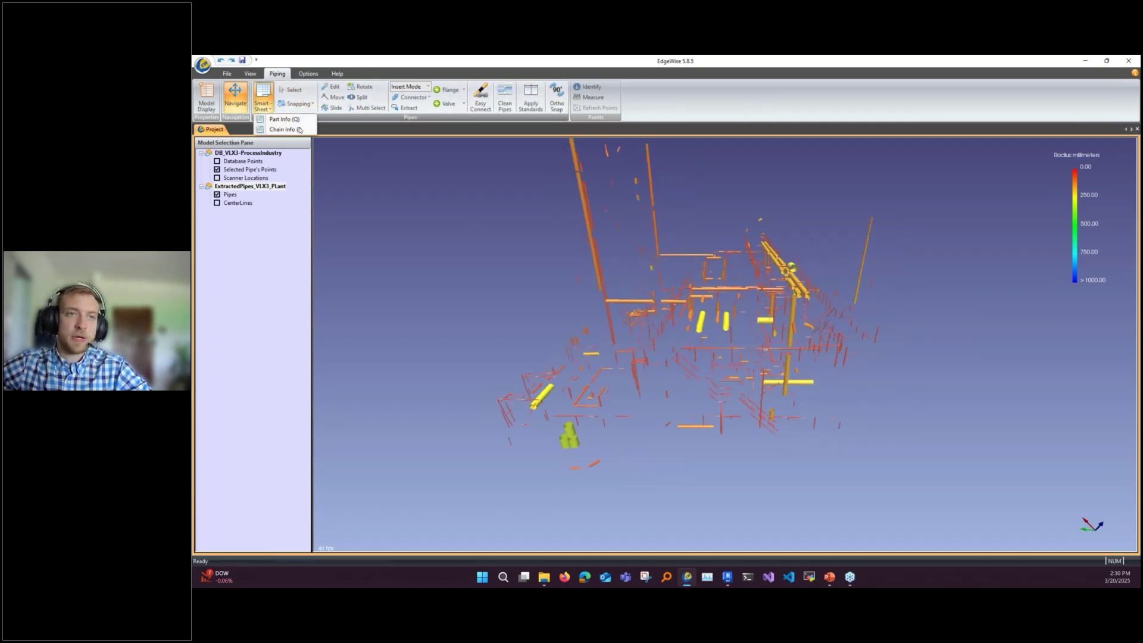
left_click(263, 96)
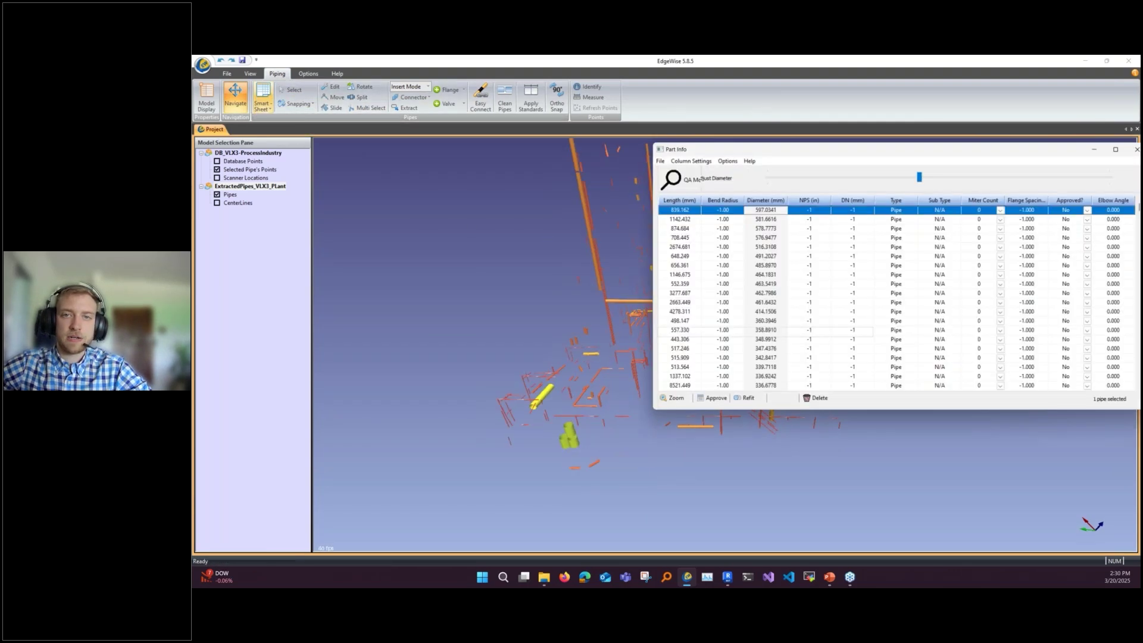
left_click_drag(710, 152, 865, 191)
Step: Turn on QA mode to view the largest-diameter pipe in cross-section and dismiss the invalid diameter entry "z"
left_click(838, 223)
type("z")
left_click(657, 288)
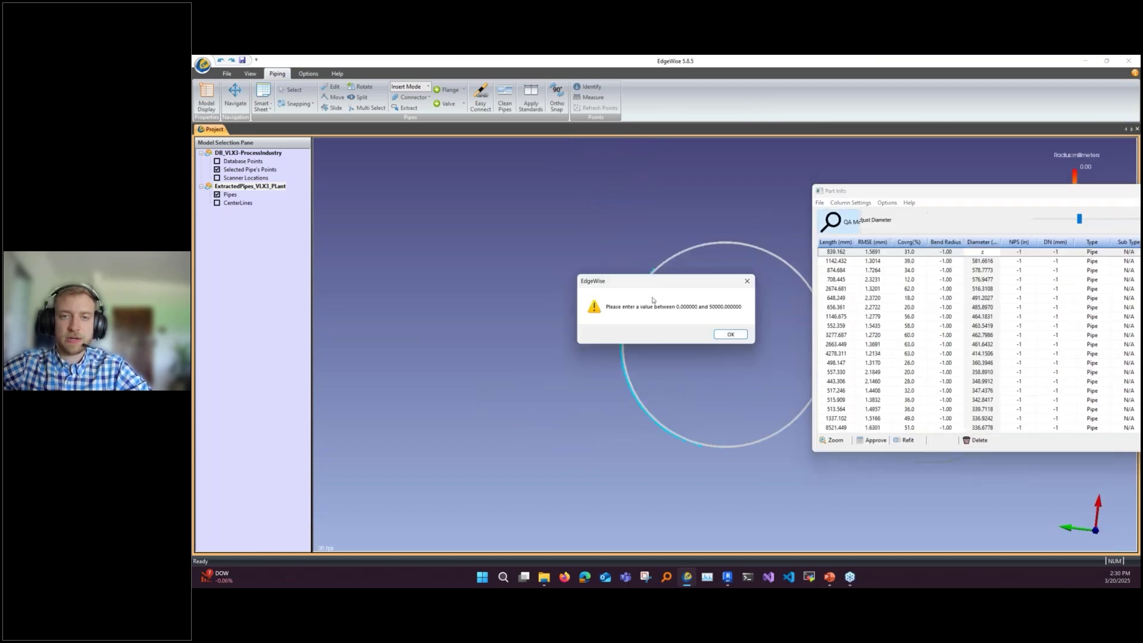
left_click(728, 334)
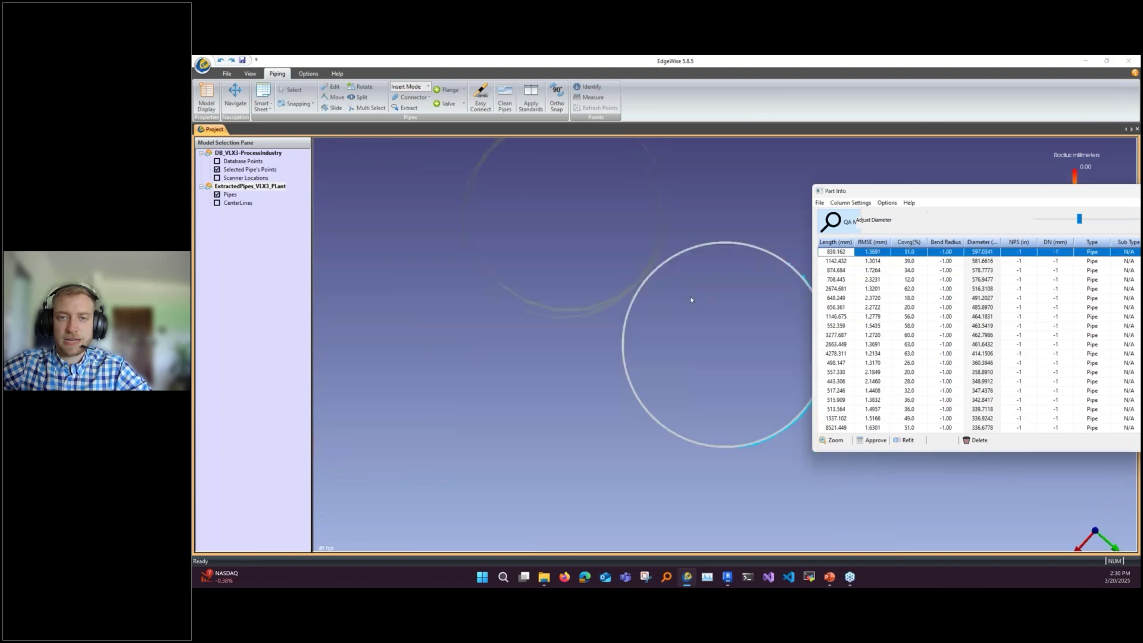
Step: Show the database points, check the largest-diameter pipe against the scanned drums, and delete it
left_click(217, 161)
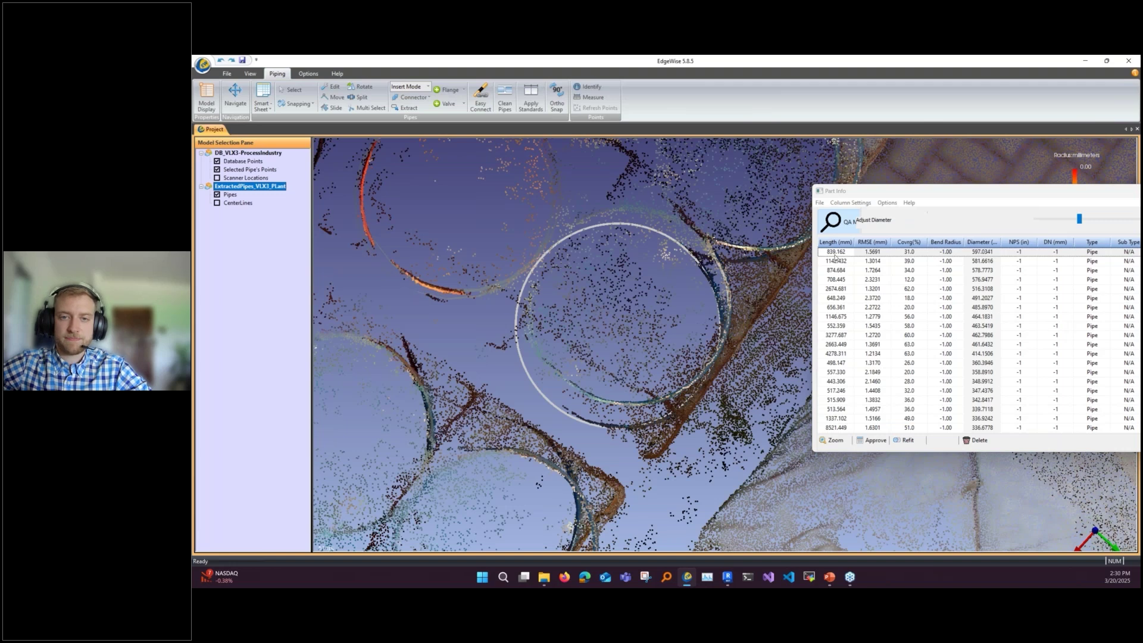
left_click_drag(749, 349, 698, 323)
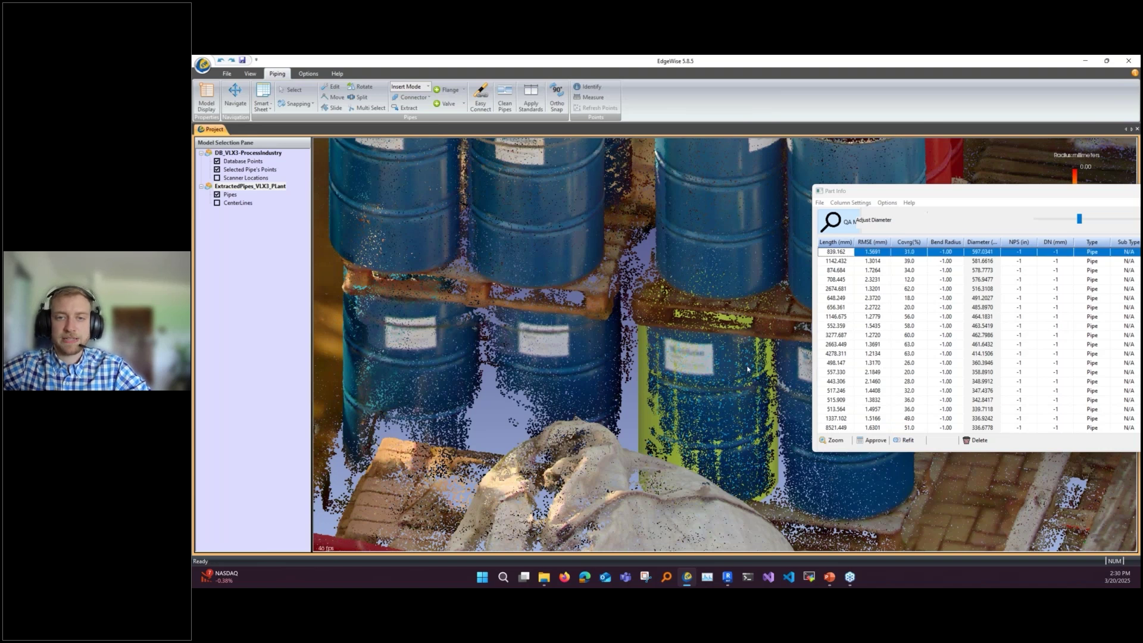
left_click_drag(747, 369, 853, 261)
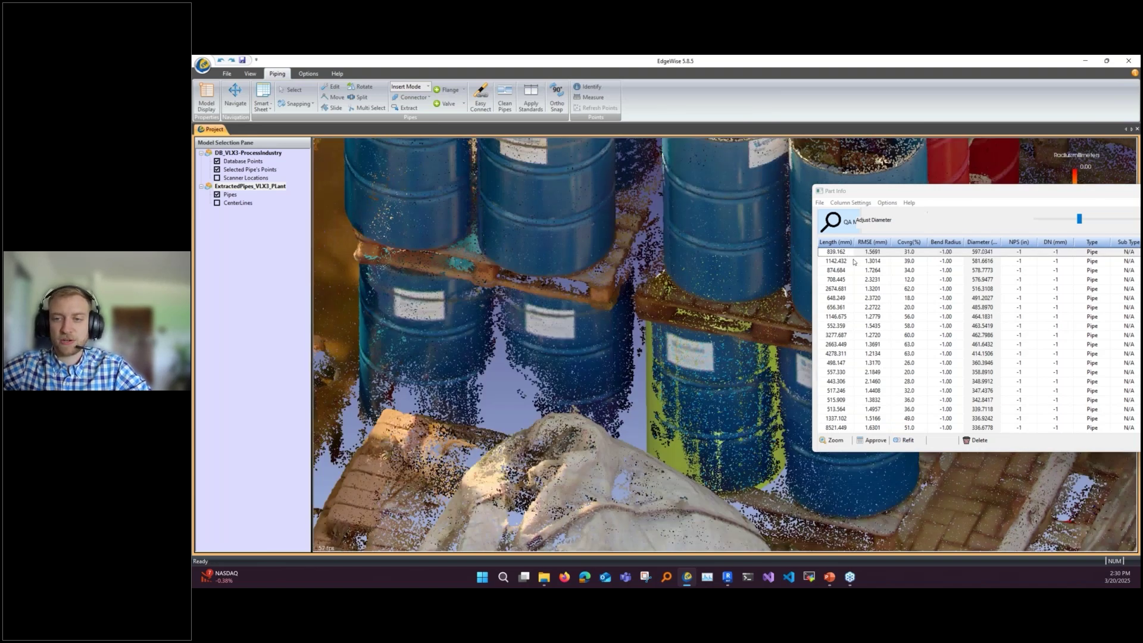
left_click(986, 446)
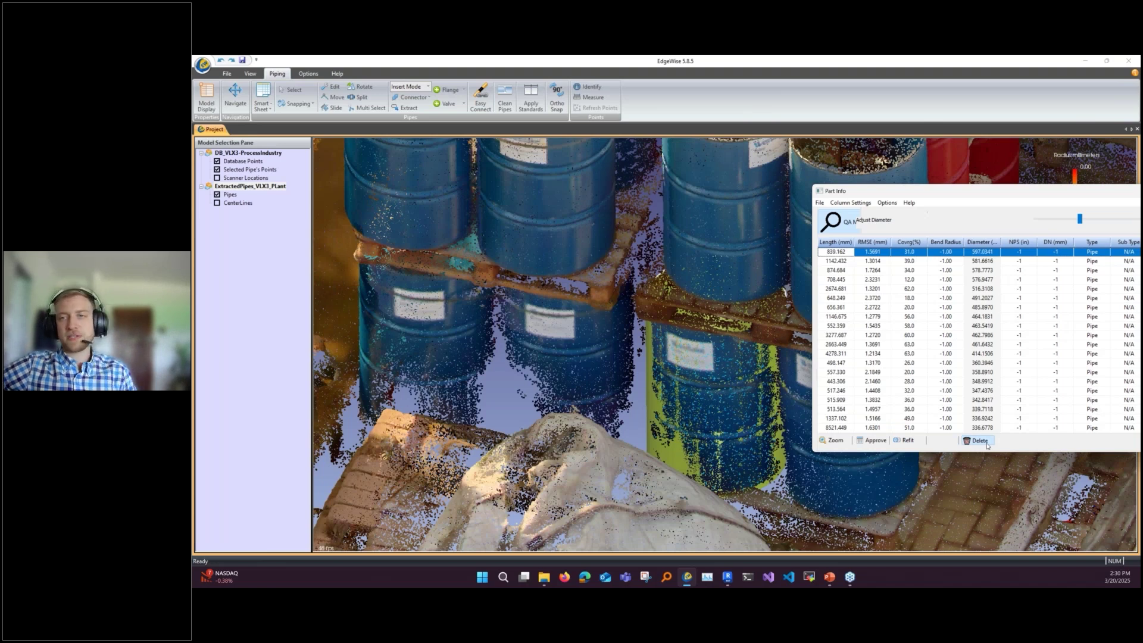
left_click(979, 441)
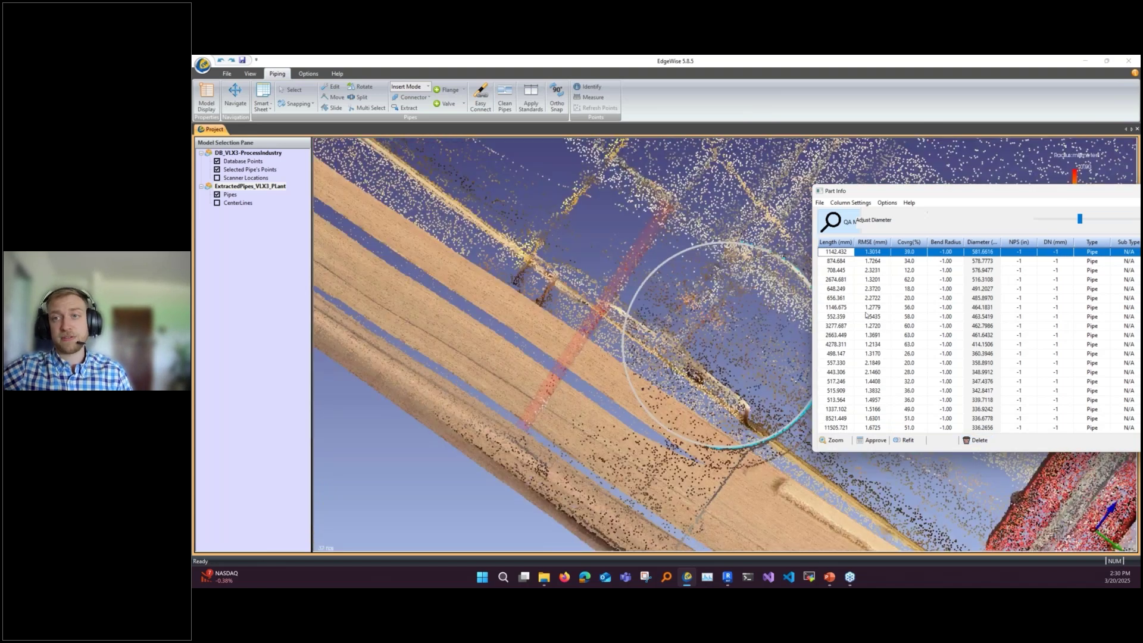
Step: Check the 581.6616 mm pipe against the point cloud and approve it, with the Part Info sheet moved fully into view
scroll(761, 369, "up", 2)
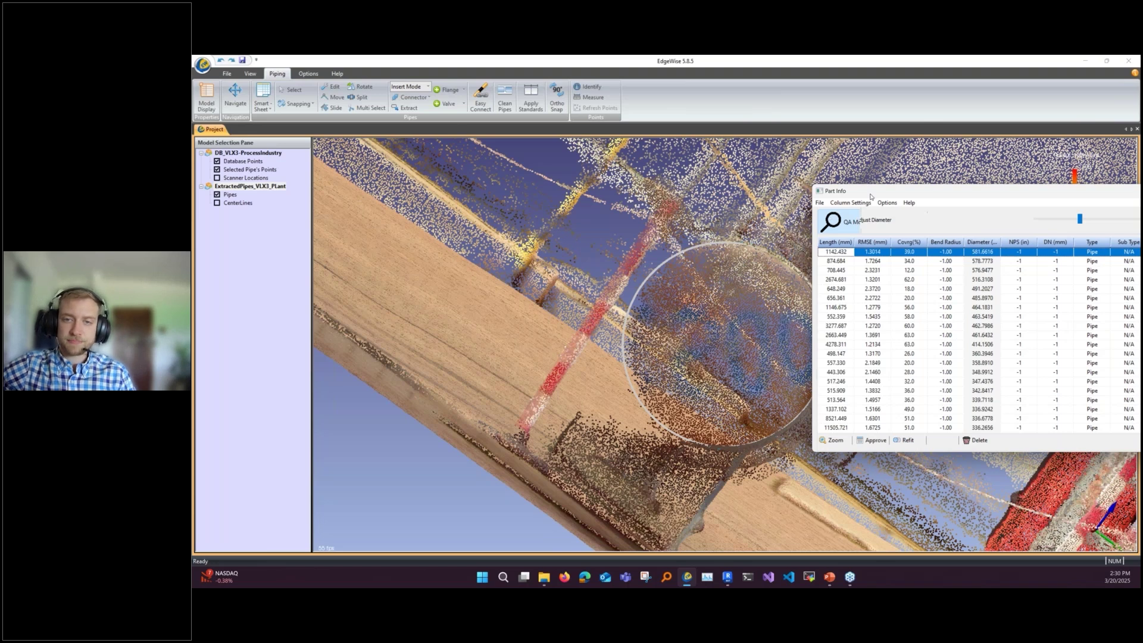
left_click_drag(870, 196, 881, 198)
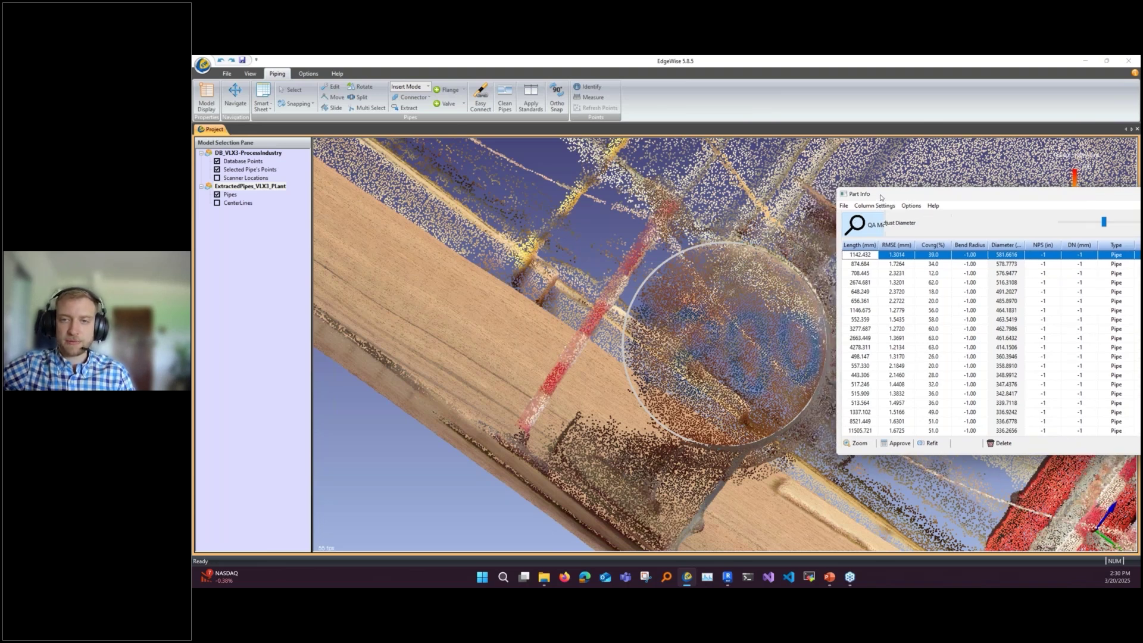
left_click(710, 351)
left_click_drag(881, 197, 676, 267)
left_click(695, 508)
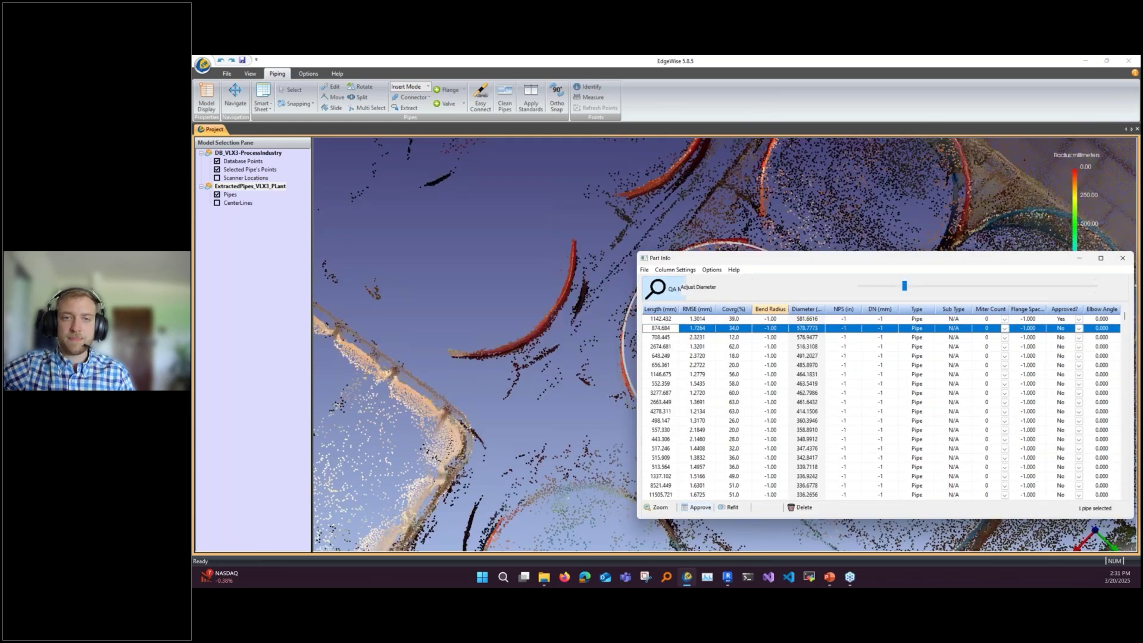
Step: Move the Part Info sheet aside and examine the 578.7773 mm pipe against the surrounding scanned drums
left_click_drag(679, 258, 860, 268)
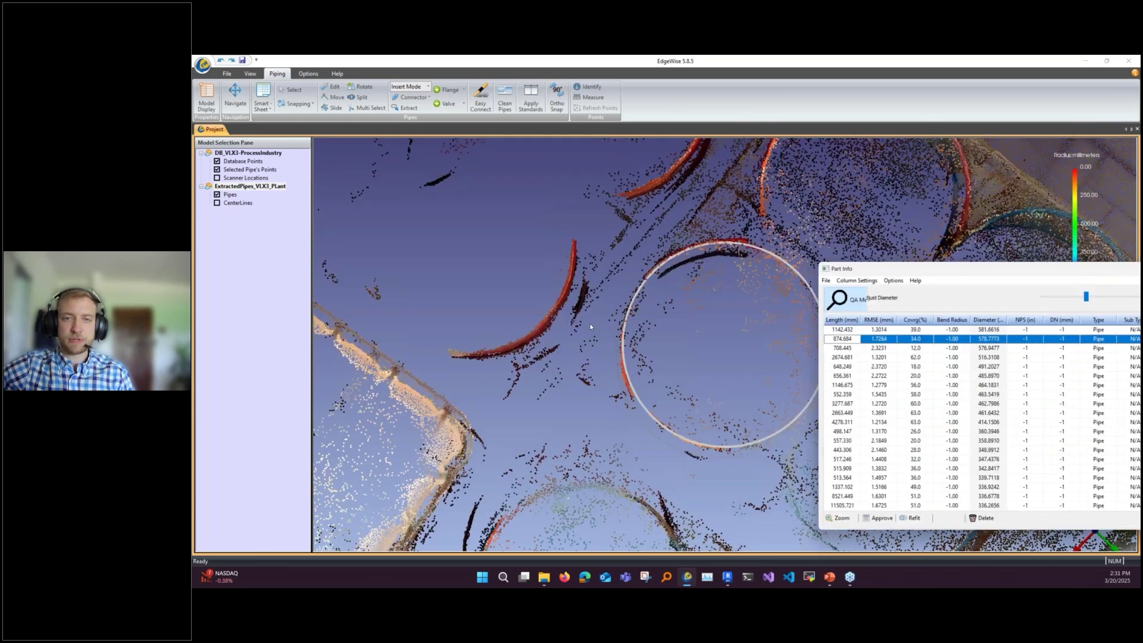
left_click_drag(590, 327, 651, 336)
scroll(667, 306, "down", 5)
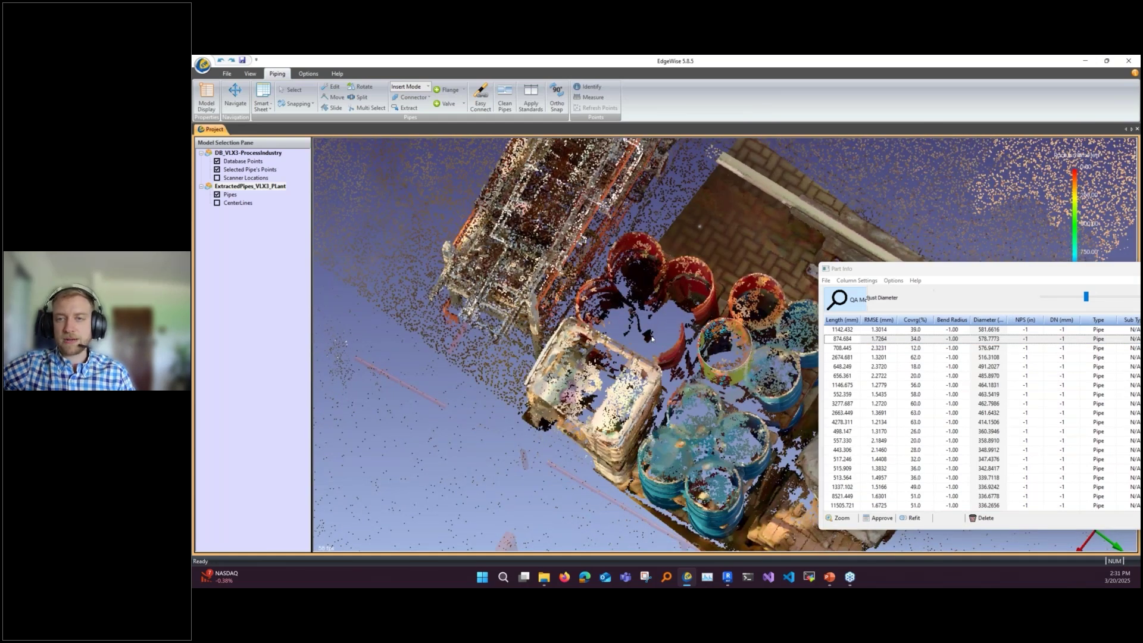
Step: Sort the Part Info sheet by ascending coverage and delete the pipe with 12.0 % coverage
left_click(924, 330)
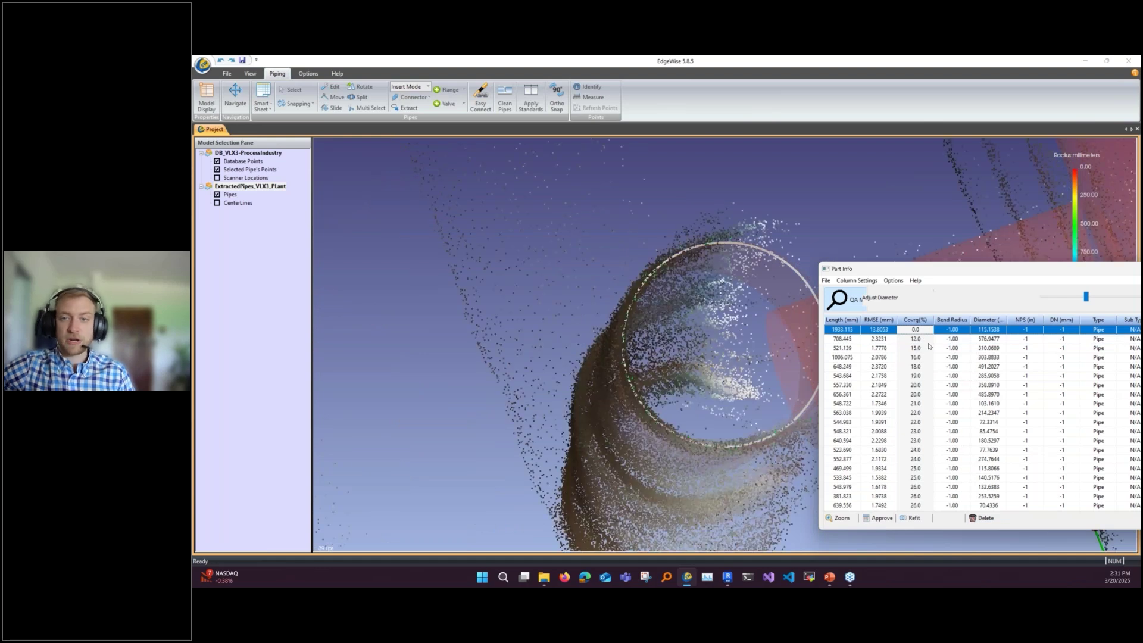
key("Down")
left_click(980, 517)
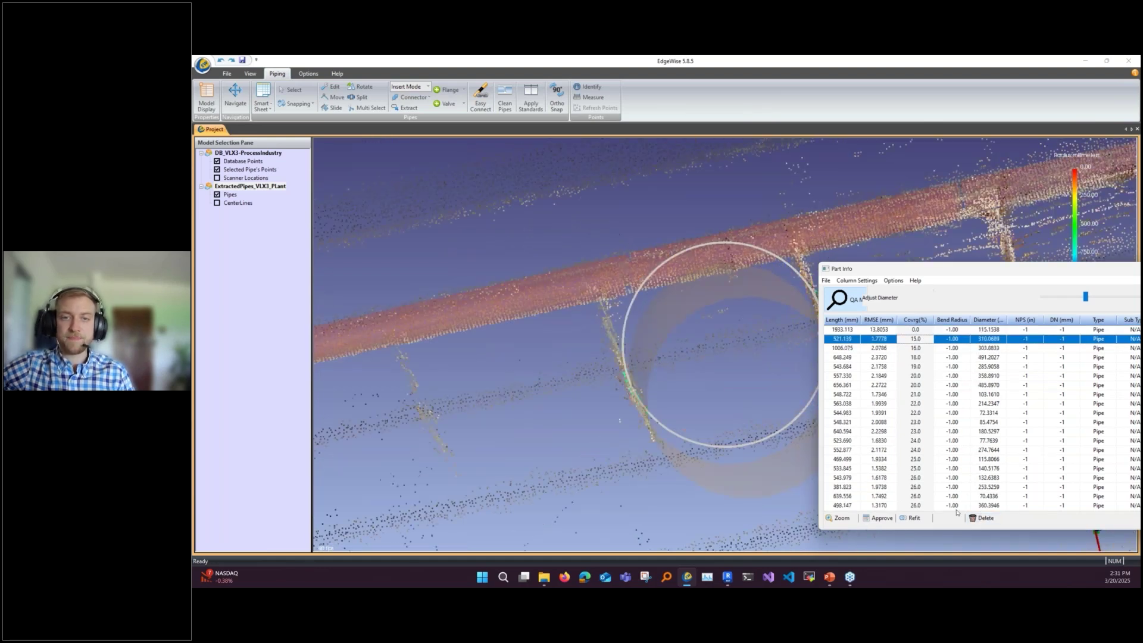
Step: Check the lowest-coverage pipes against the point cloud and delete those with 15.0, 16.0 and 18.0 % coverage
left_click(708, 383)
left_click_drag(708, 382, 830, 459)
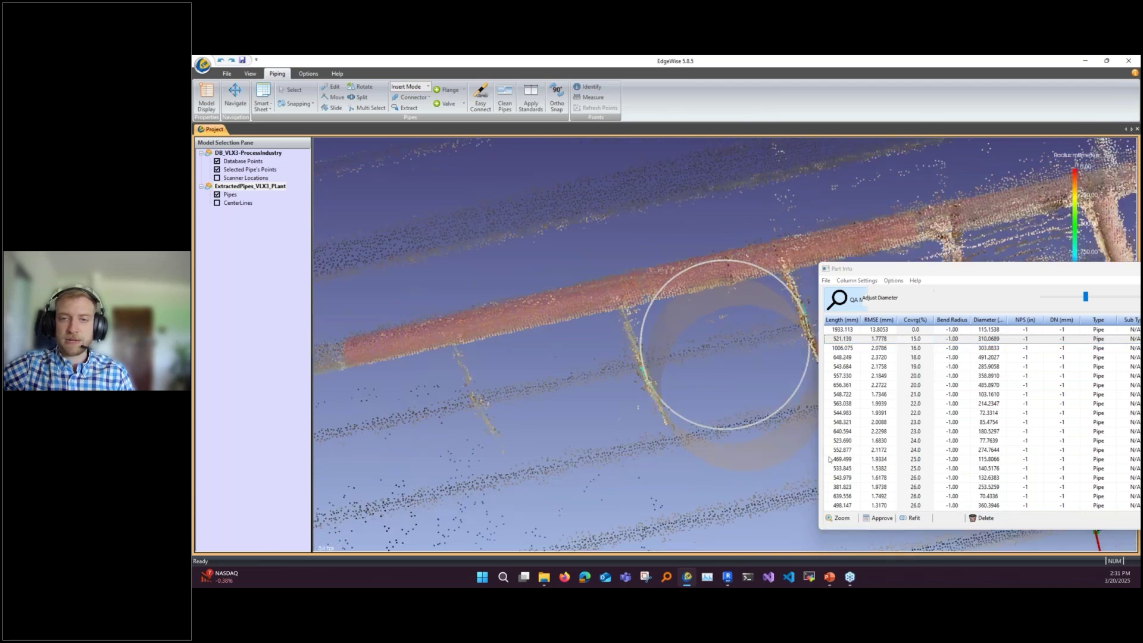
left_click(982, 518)
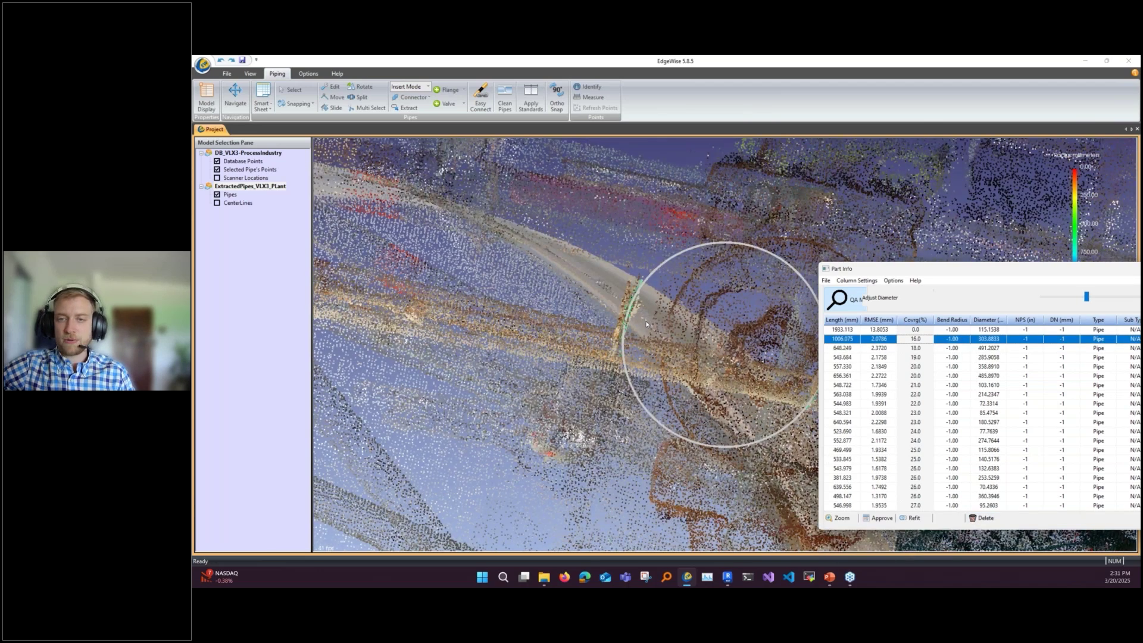
left_click(985, 518)
left_click(985, 518)
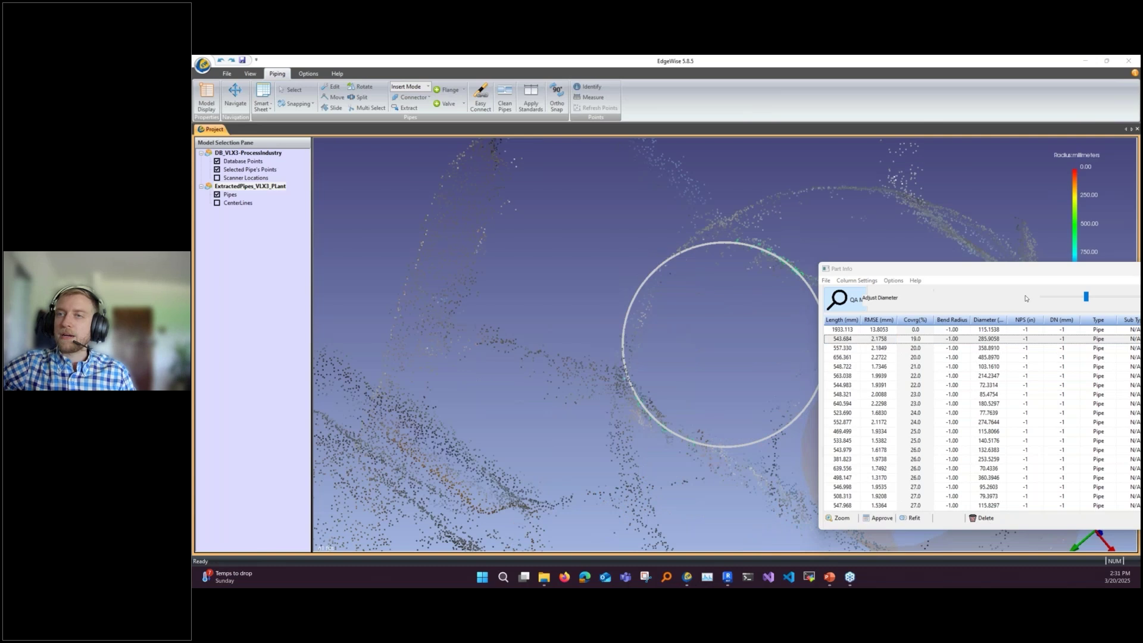
Step: Enlarge the Part Info sheet to full screen to view all its columns, restore it and close it
left_click(999, 270)
left_click_drag(932, 269, 549, 223)
left_click(900, 223)
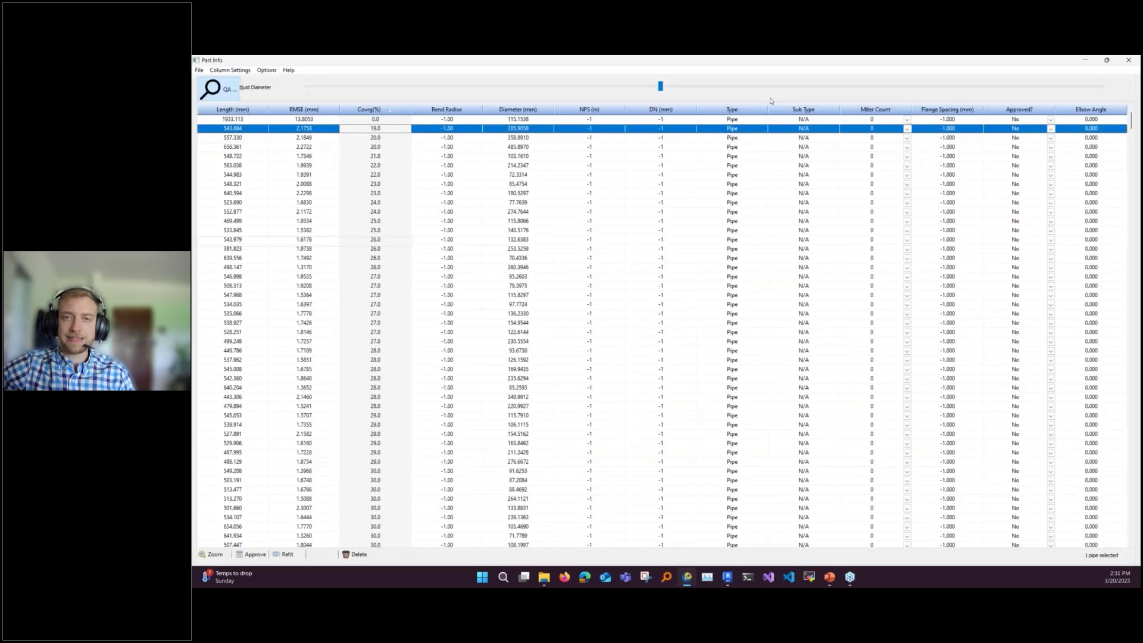
left_click_drag(768, 60, 532, 215)
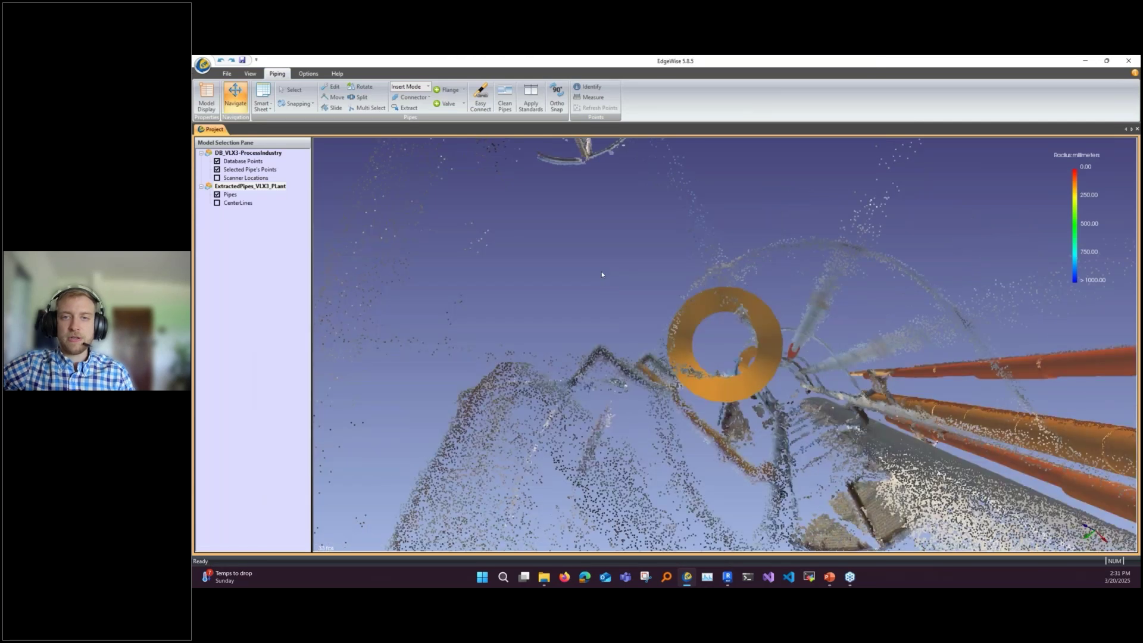
Step: Hide the database points and look over the remaining extracted pipes across the whole plant
left_click_drag(602, 274, 765, 302)
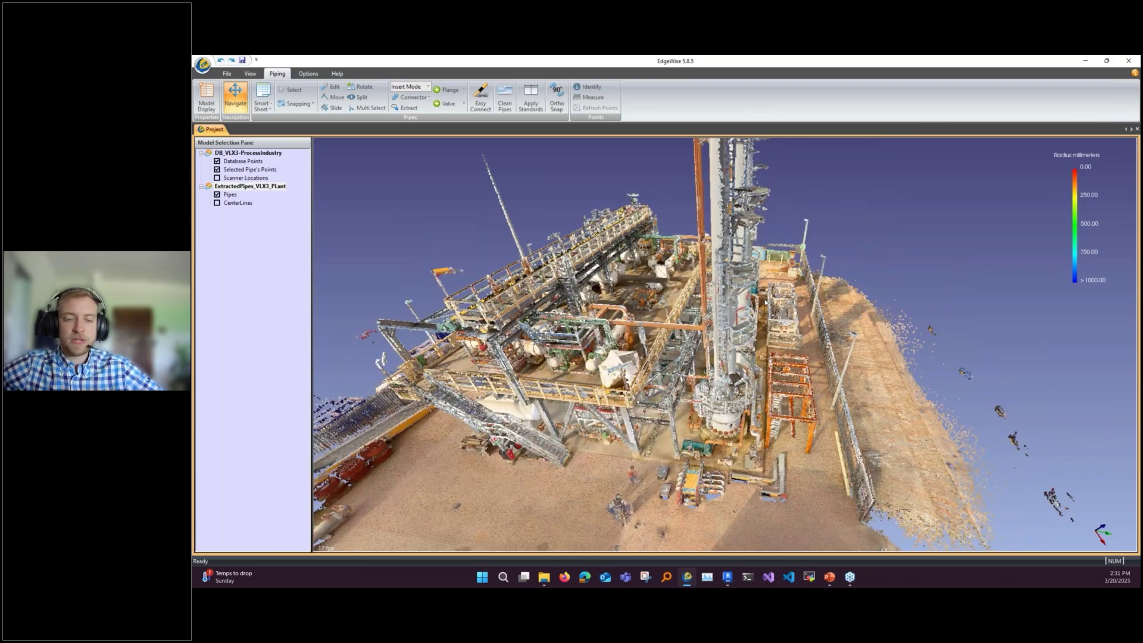
left_click_drag(766, 302, 790, 333)
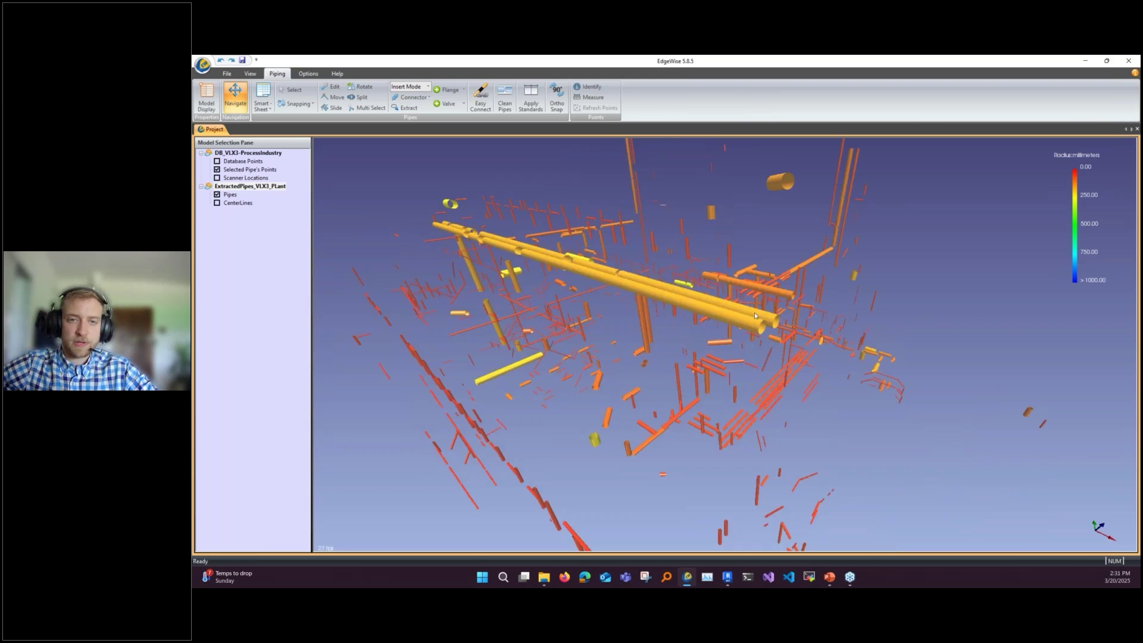
left_click_drag(755, 316, 668, 302)
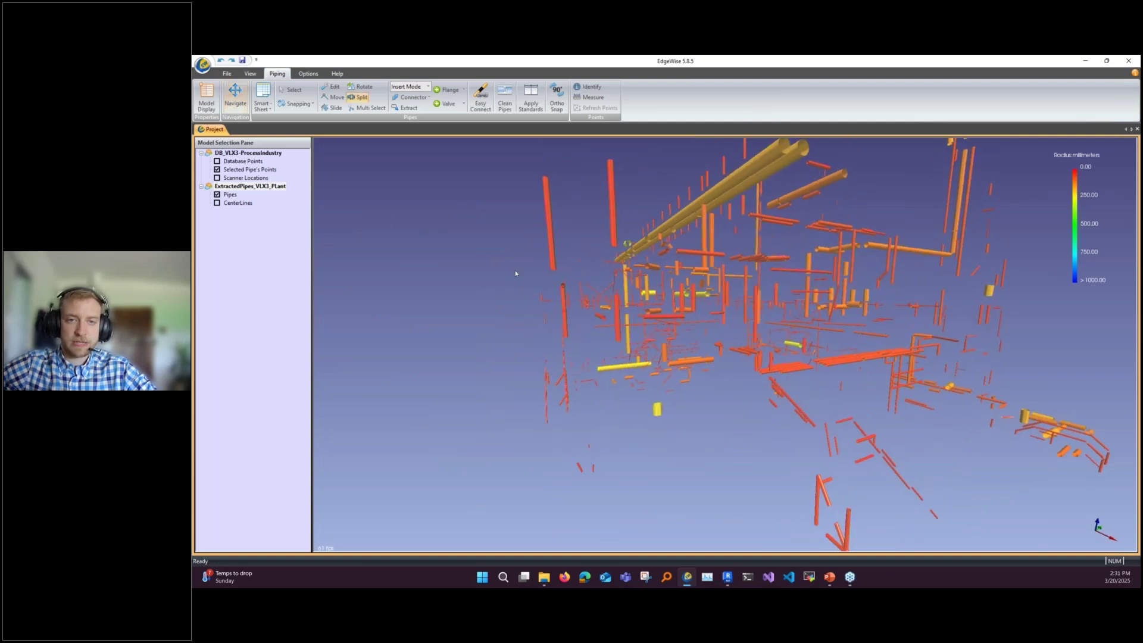
left_click_drag(479, 217, 589, 353)
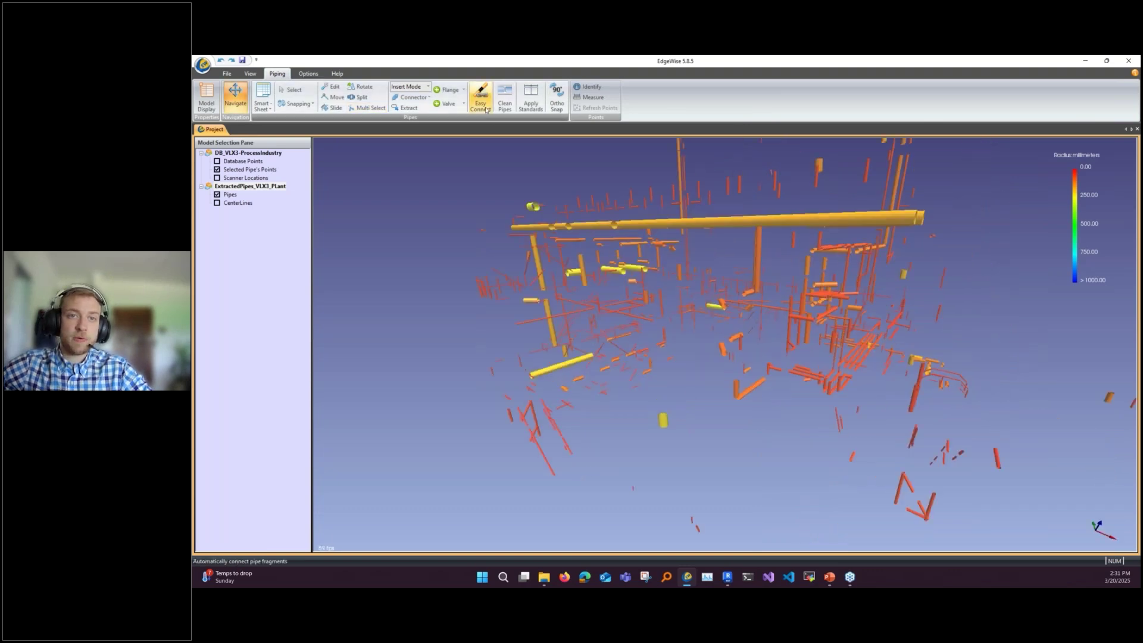
Step: Run Easy Connect on the pipe fragments with mid-range connection aggressiveness, 15 percent diameter variance and elbow connections allowed
left_click(485, 107)
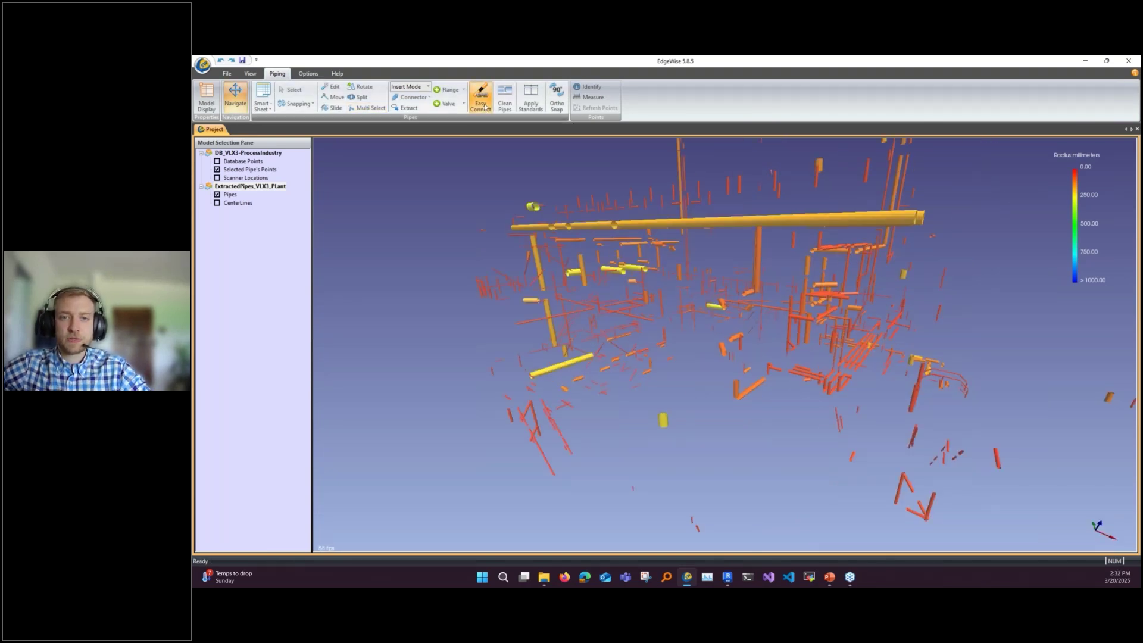
left_click_drag(676, 286, 734, 292)
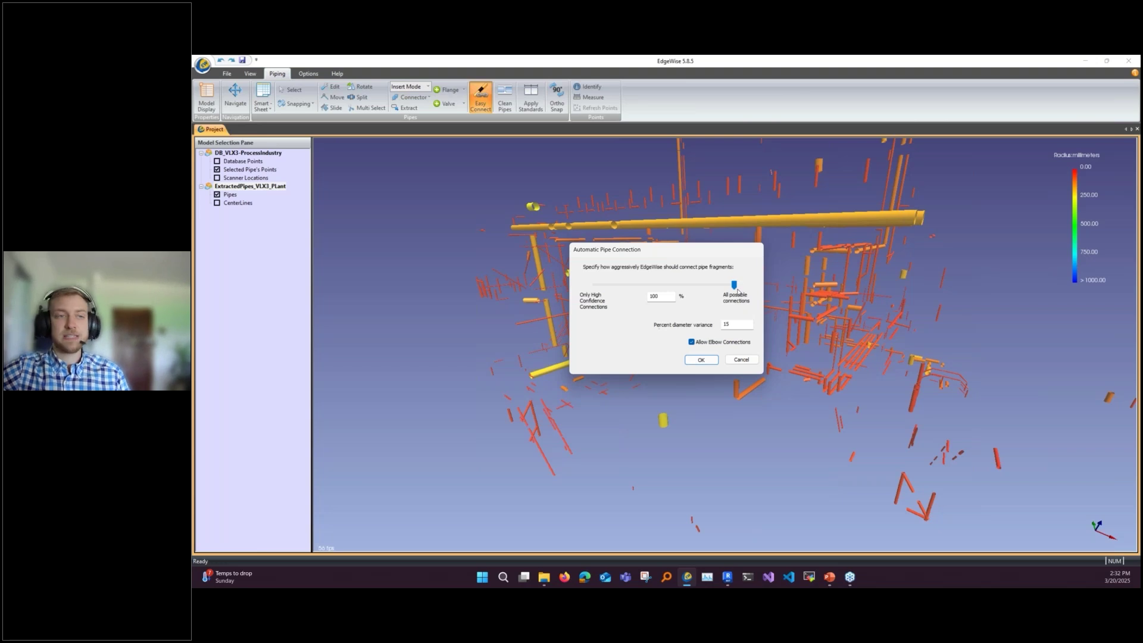
left_click(669, 287)
left_click(668, 287)
left_click(668, 287)
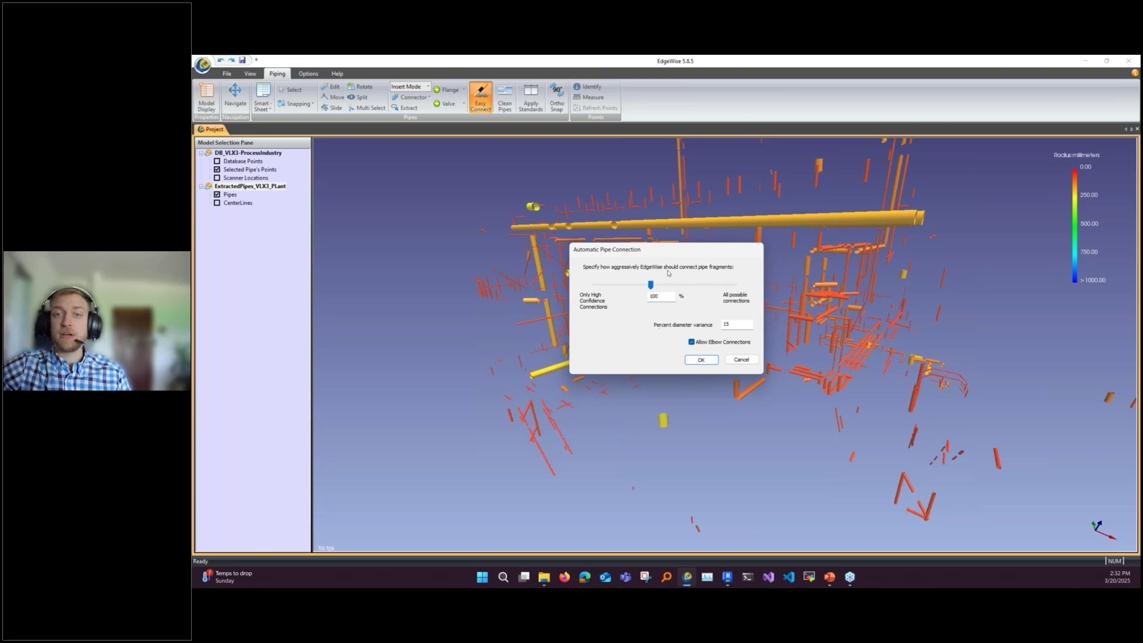
left_click(666, 285)
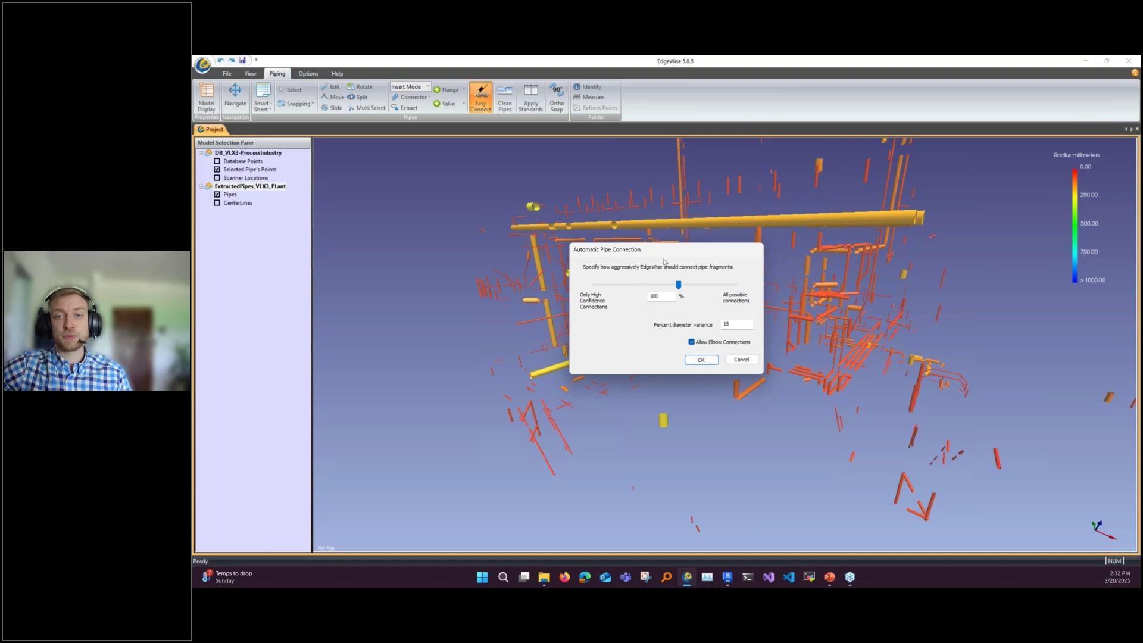
left_click(700, 360)
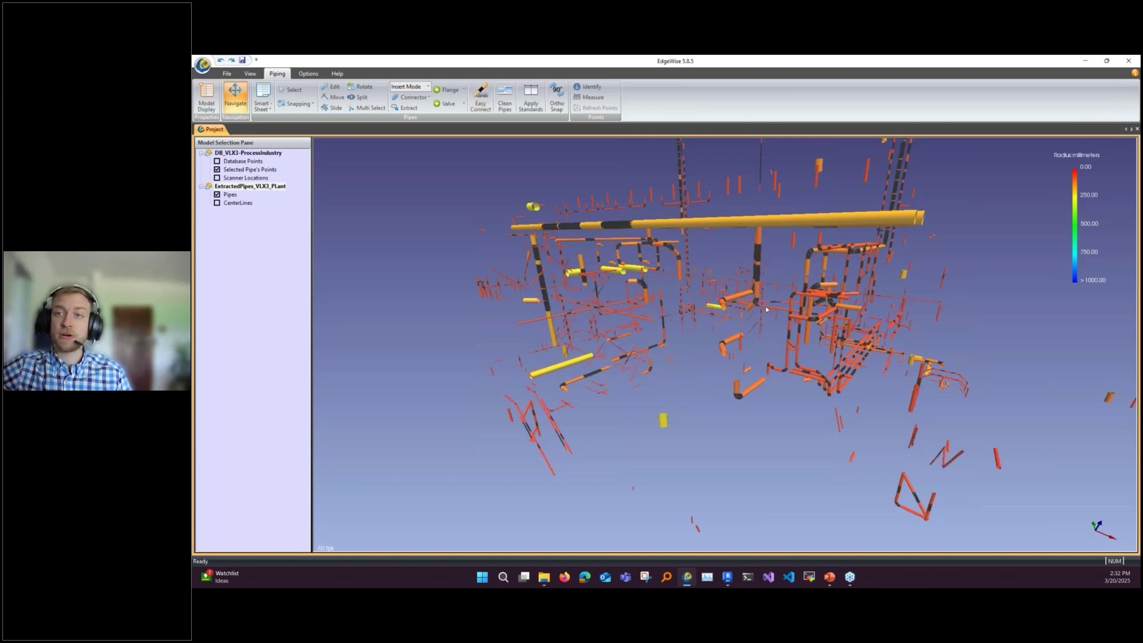
Step: Show the database points and examine the automatically connected pipes against the scanned plant
left_click_drag(834, 339, 760, 341)
scroll(748, 374, "up", 5)
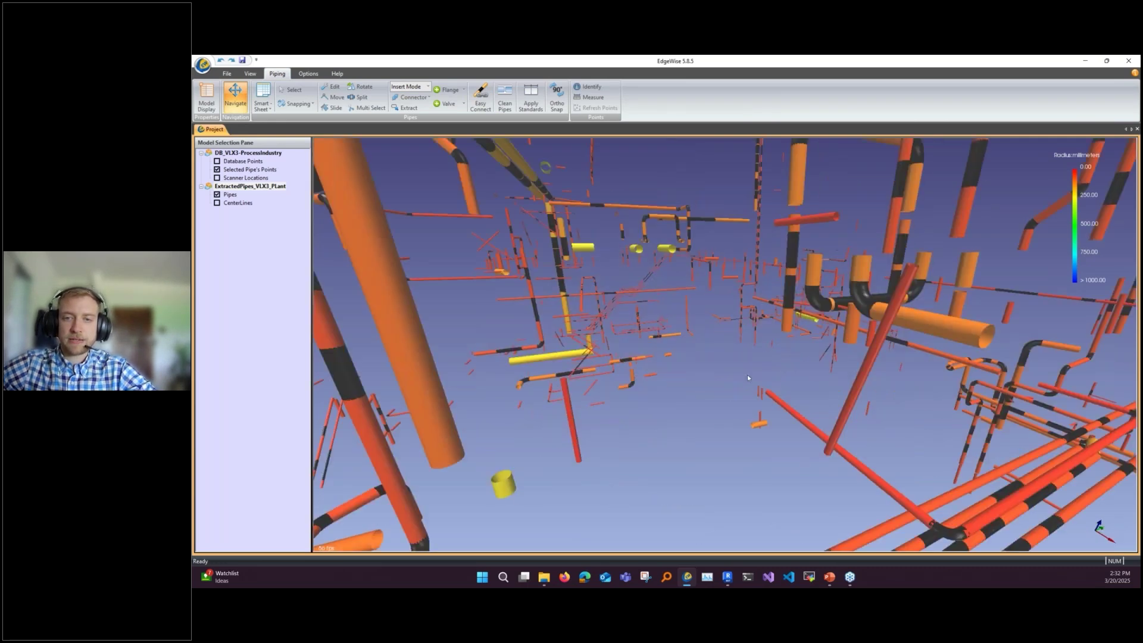
scroll(748, 374, "up", 2)
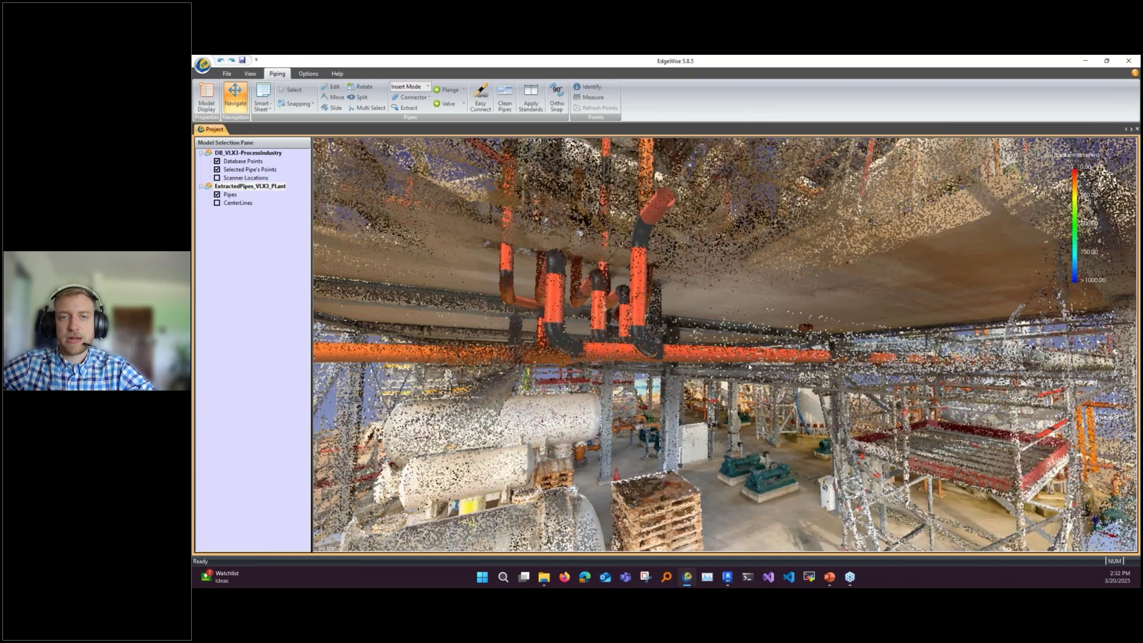
left_click_drag(749, 367, 701, 281)
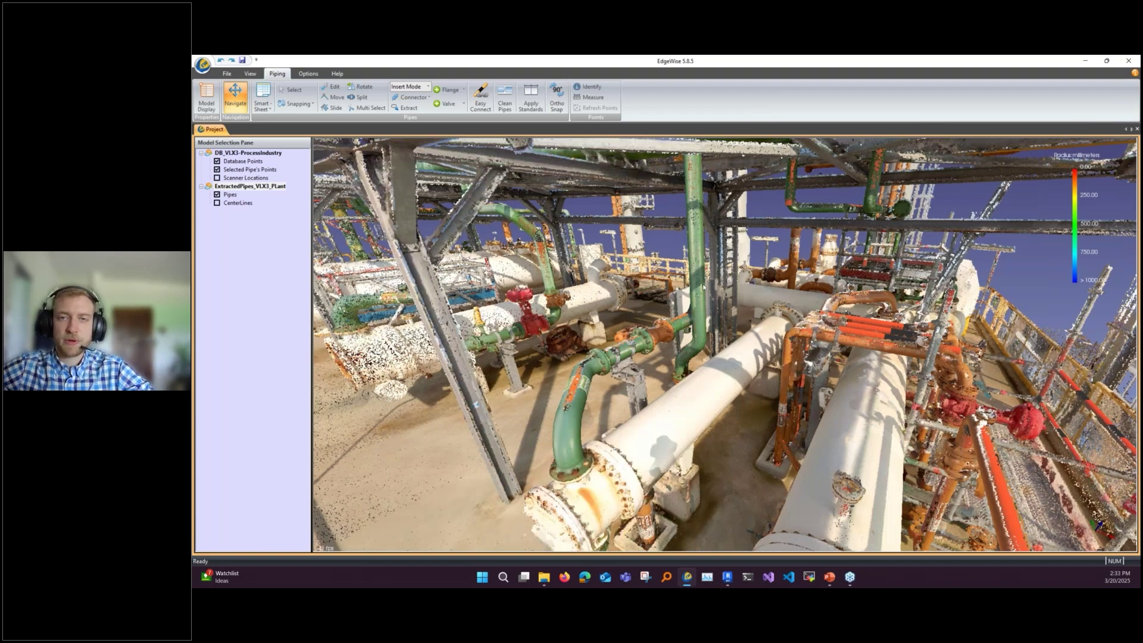
Step: Hide the database points and inspect the connected runs and elbows, including the four parallel pipes
key("d")
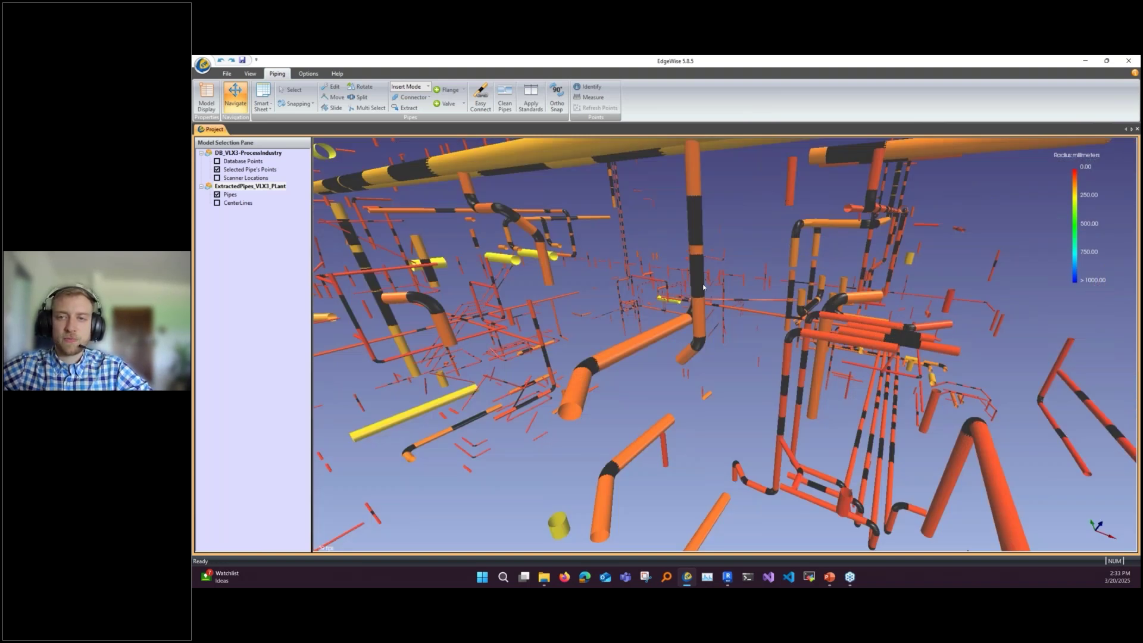
scroll(705, 290, "up", 2)
left_click_drag(710, 295, 794, 487)
scroll(793, 486, "up", 2)
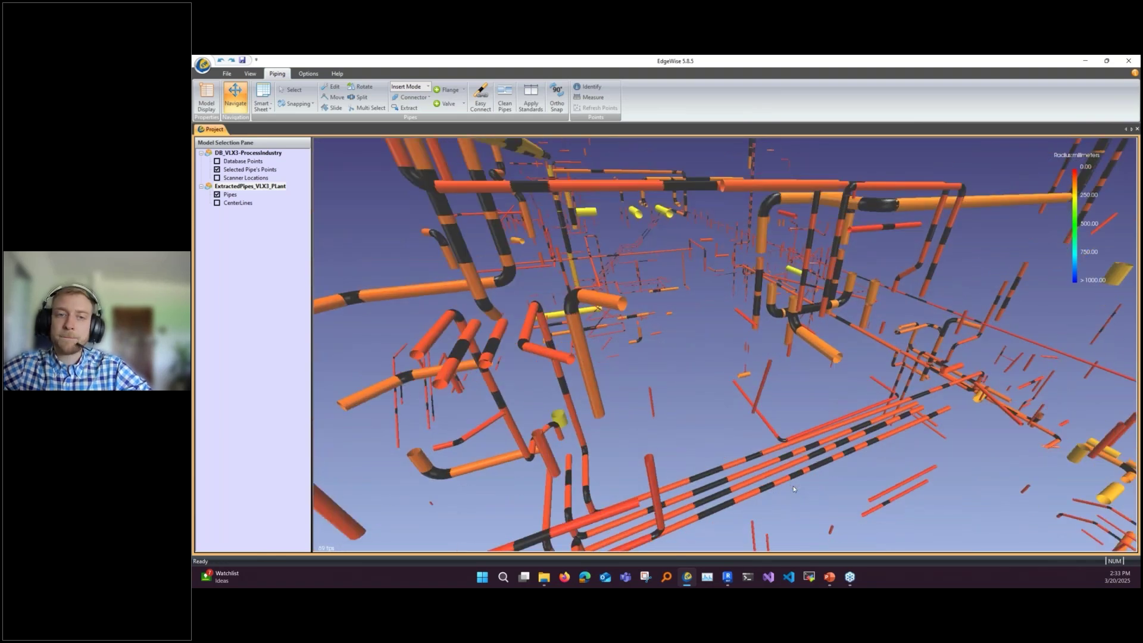
scroll(793, 486, "up", 4)
scroll(685, 449, "down", 4)
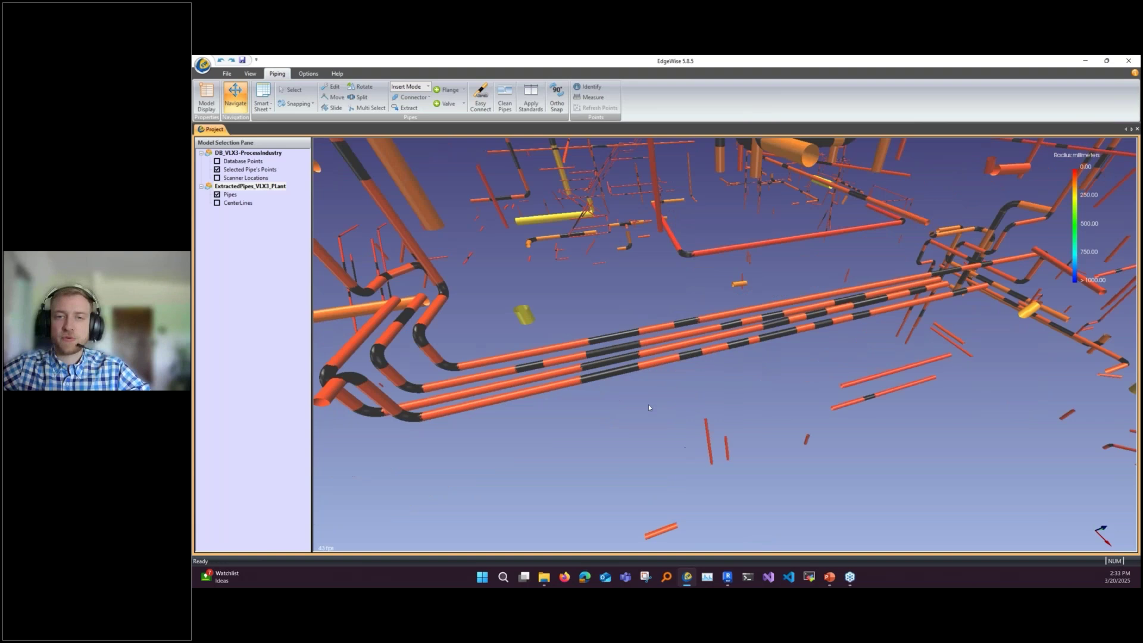
left_click_drag(649, 405, 671, 396)
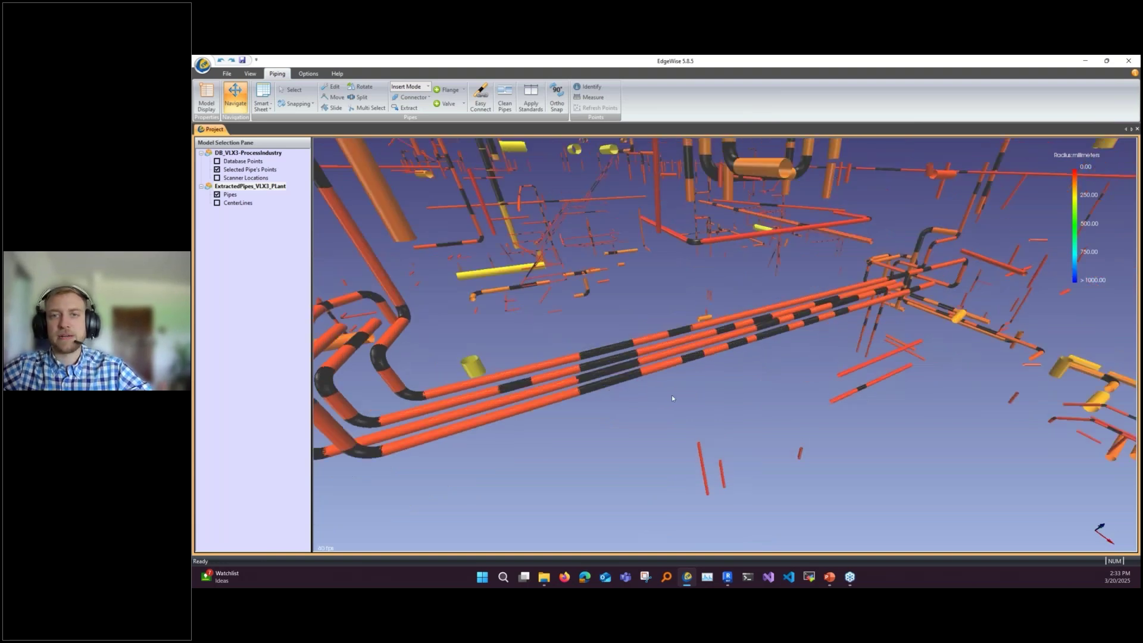
left_click_drag(660, 401, 634, 384)
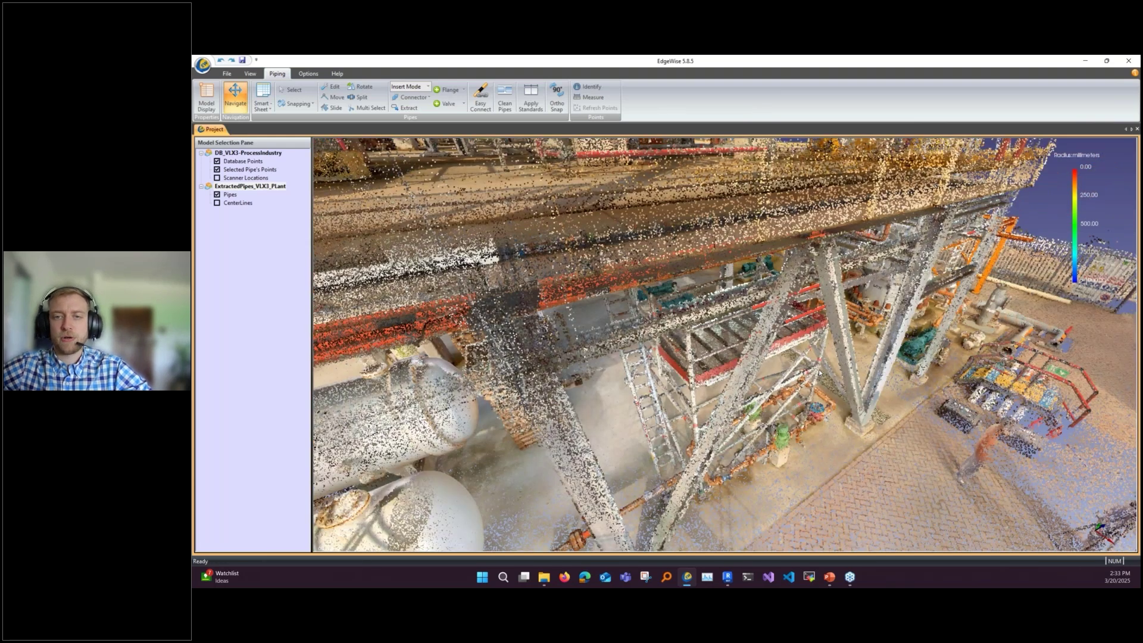
Step: With the database points shown, extract the short straight section between the two bends of the white pipe beside the orange valve
left_click_drag(819, 373, 664, 387)
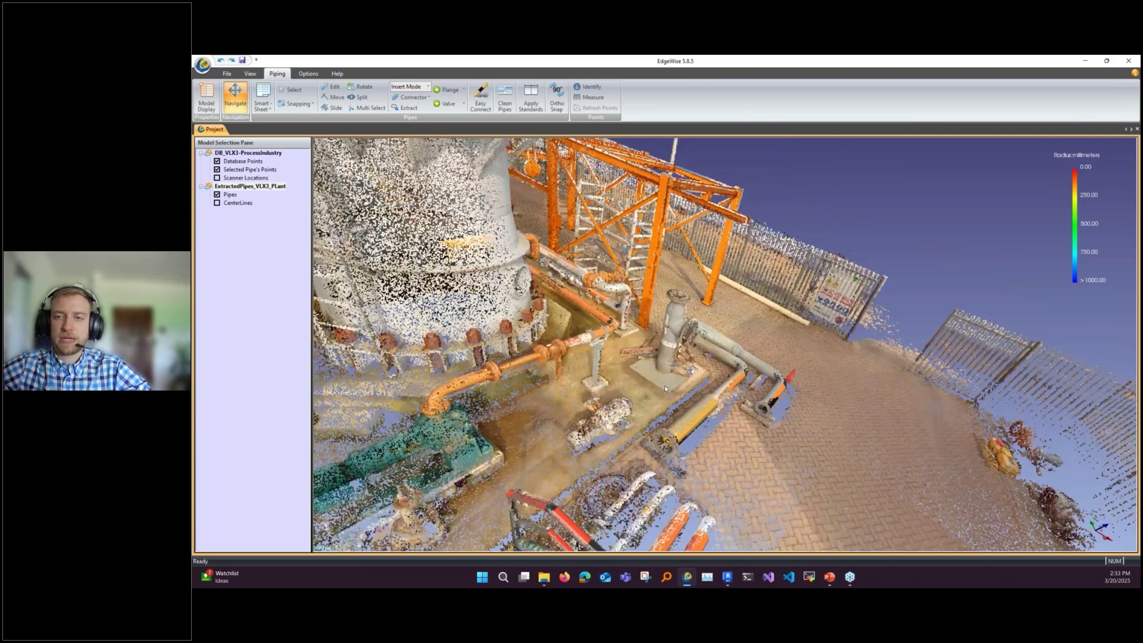
left_click_drag(664, 385, 714, 372)
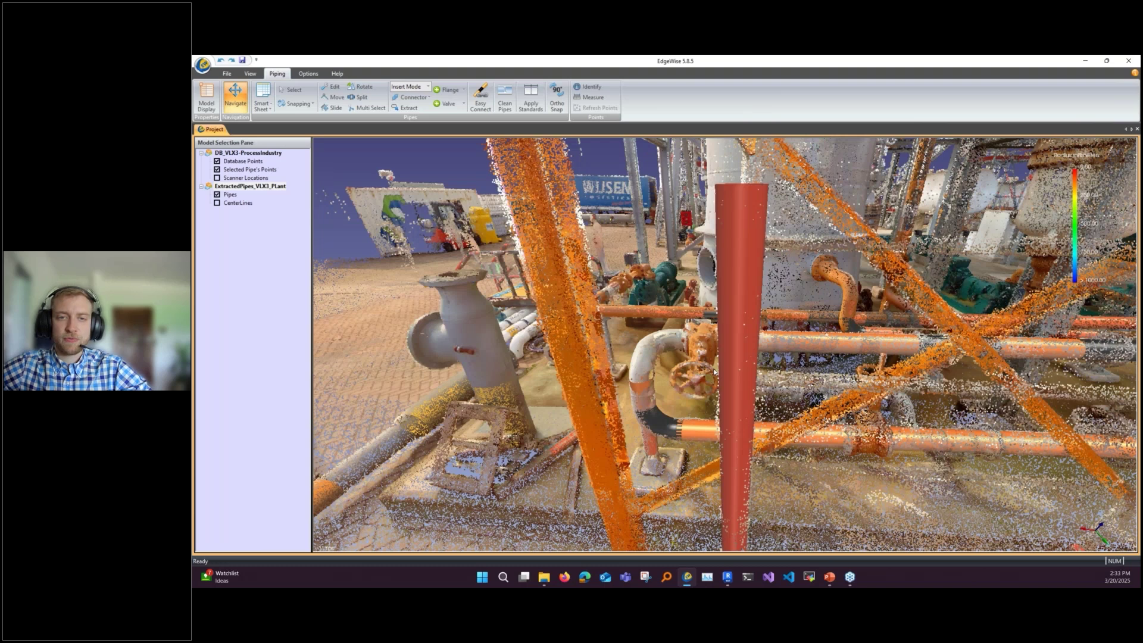
left_click_drag(714, 372, 694, 297)
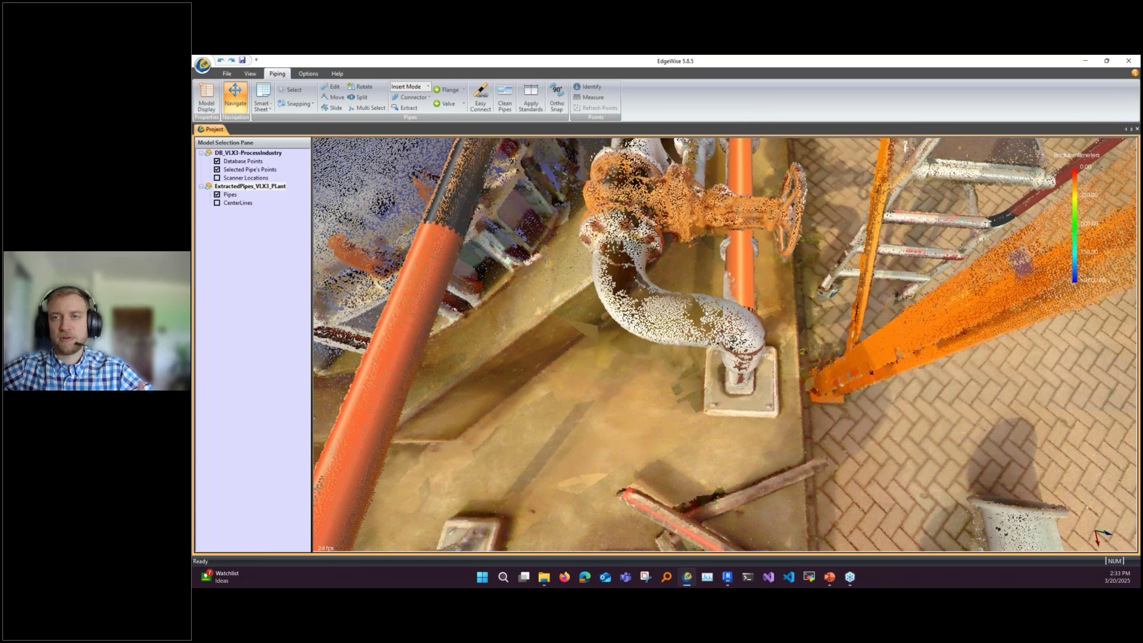
left_click_drag(706, 313, 719, 332)
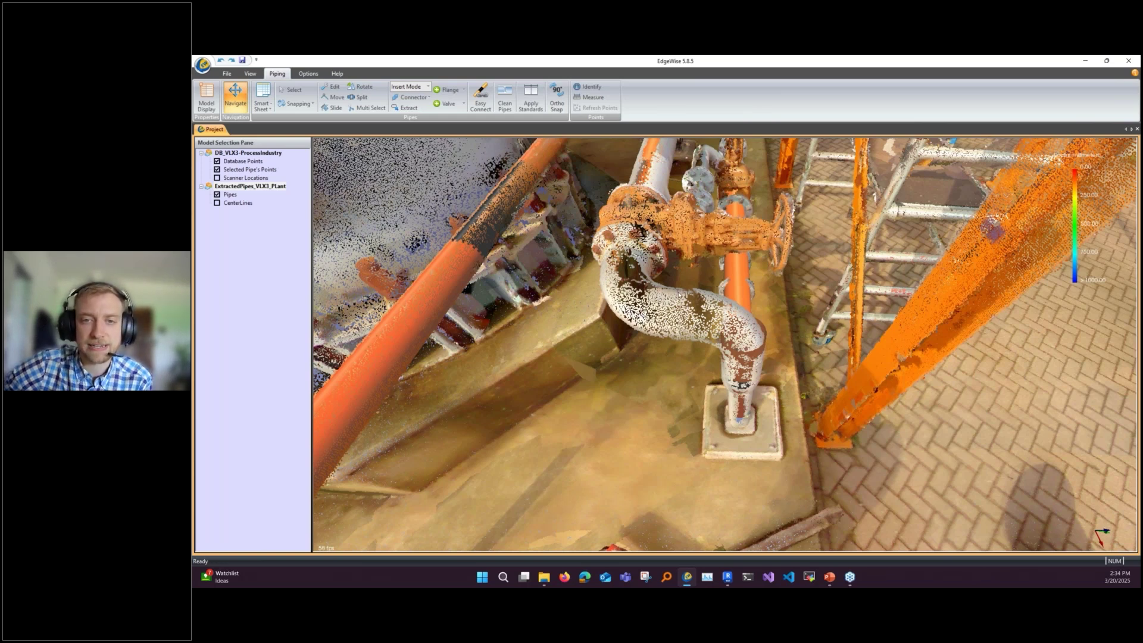
left_click_drag(679, 294, 671, 311)
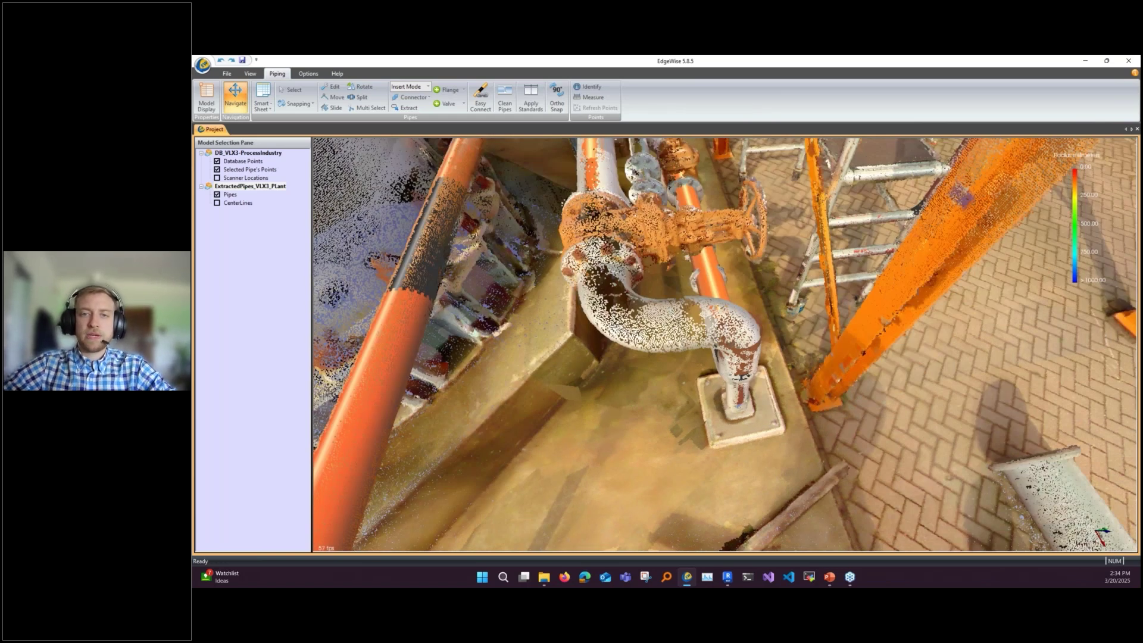
left_click_drag(619, 326, 667, 290)
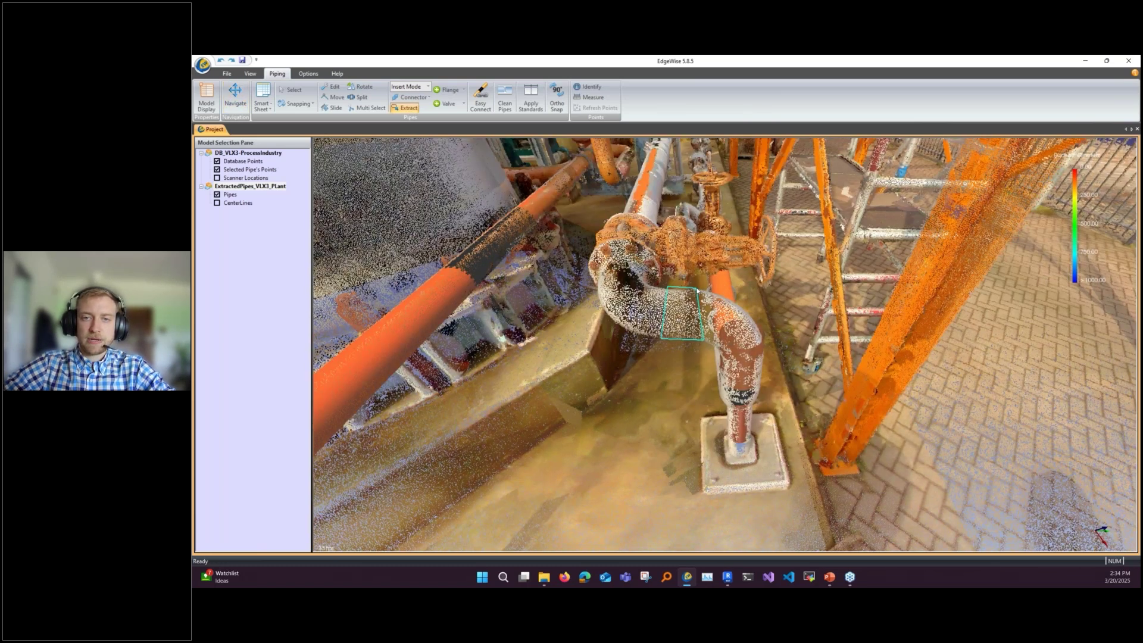
left_click_drag(681, 313, 675, 327)
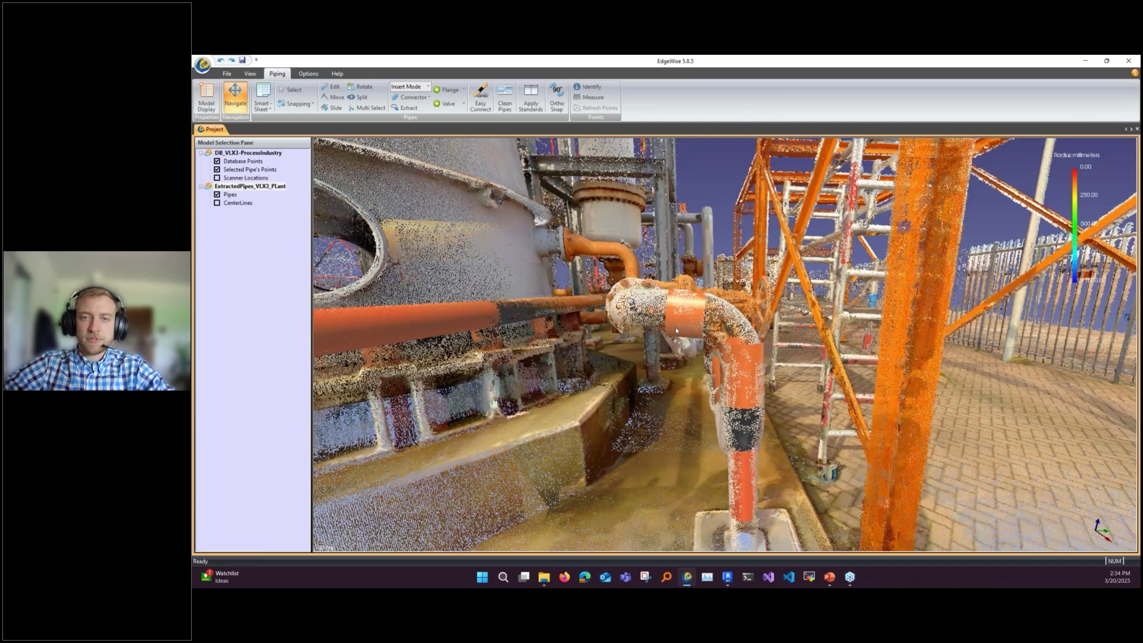
Step: Connect the extracted short section to the vertical pipe above the base plate with an elbow
left_click(217, 161)
left_click(428, 97)
left_click(439, 109)
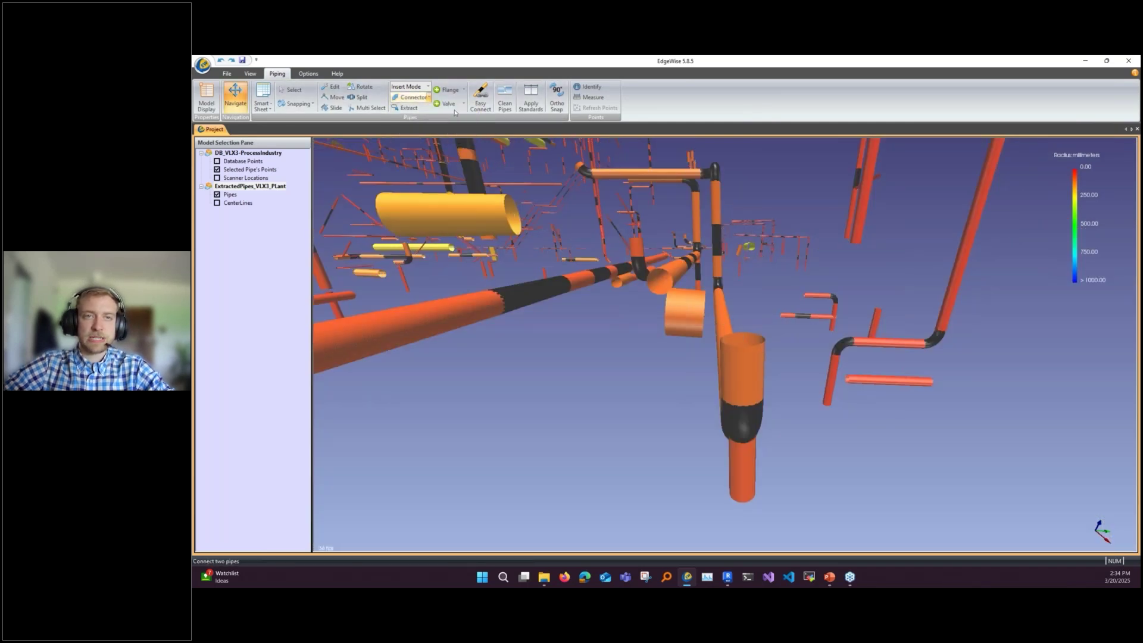
left_click_drag(702, 316, 673, 388)
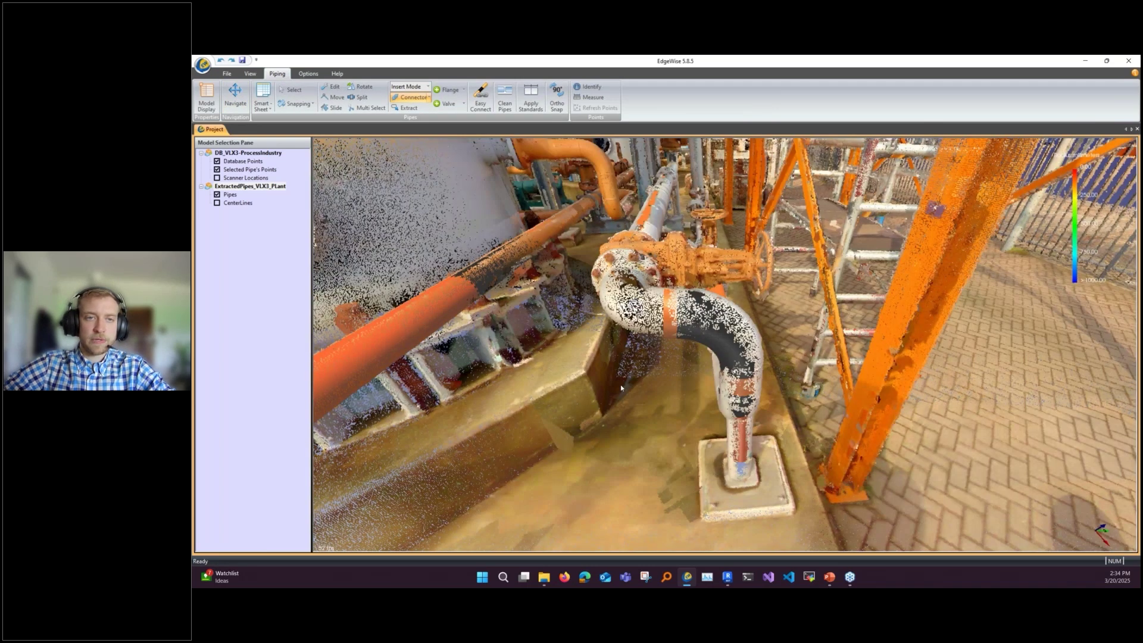
Step: Add another elbow connecting the short section to the pipe at the orange valve's flange, and check it against the scan
left_click_drag(621, 388, 648, 344)
key("d")
key("d")
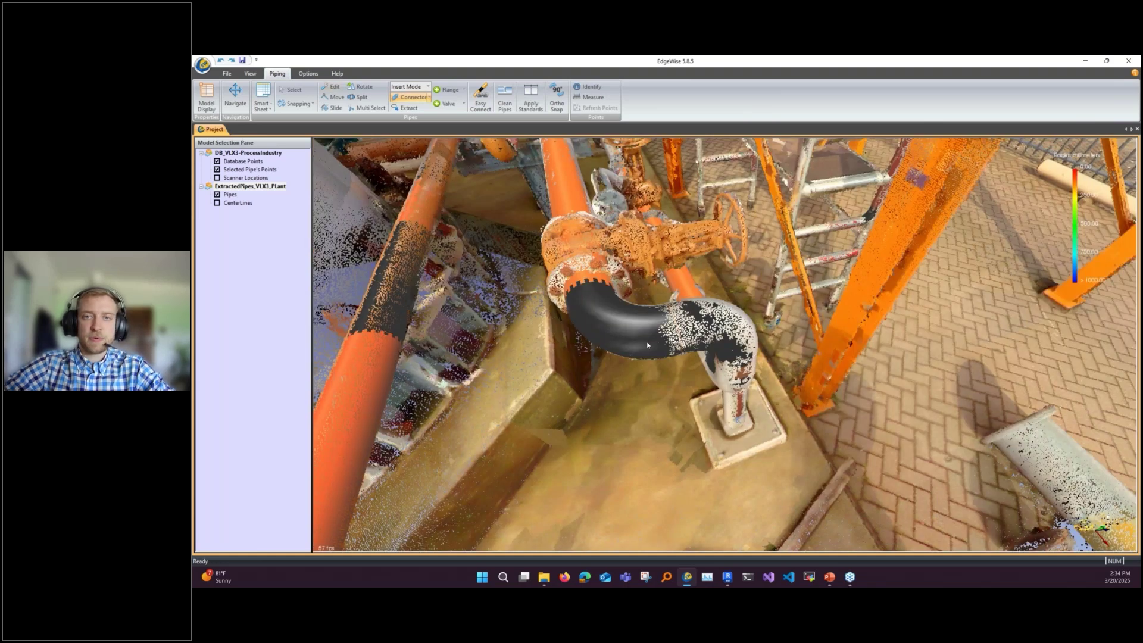
Step: Try a bend radius of 3.095 times the OD on the elbow at the orange valve's flange and compare it with the scan
left_click(647, 344)
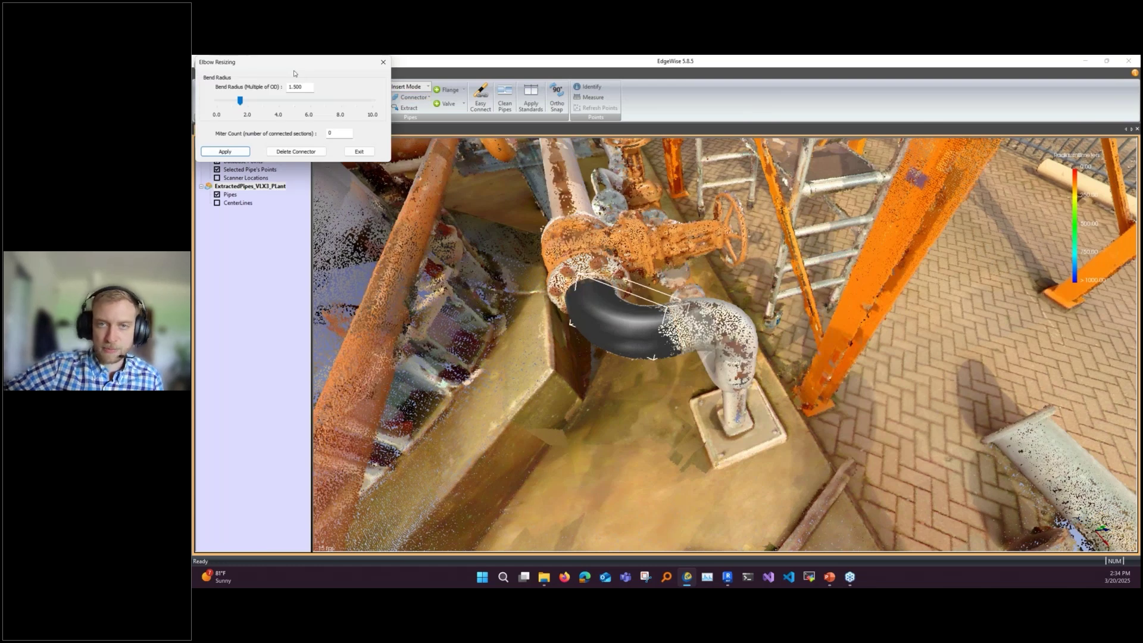
left_click_drag(294, 69, 765, 139)
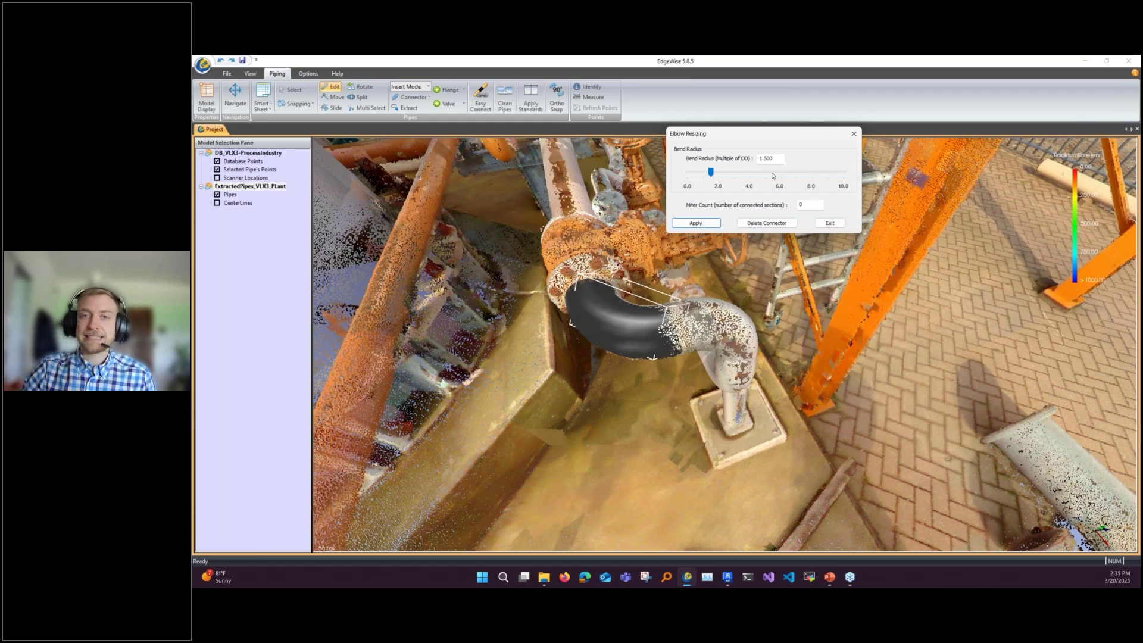
mouse_move(710, 174)
left_mouse_down()
mouse_move(696, 175)
mouse_move(742, 177)
mouse_move(698, 178)
mouse_move(713, 178)
left_mouse_up()
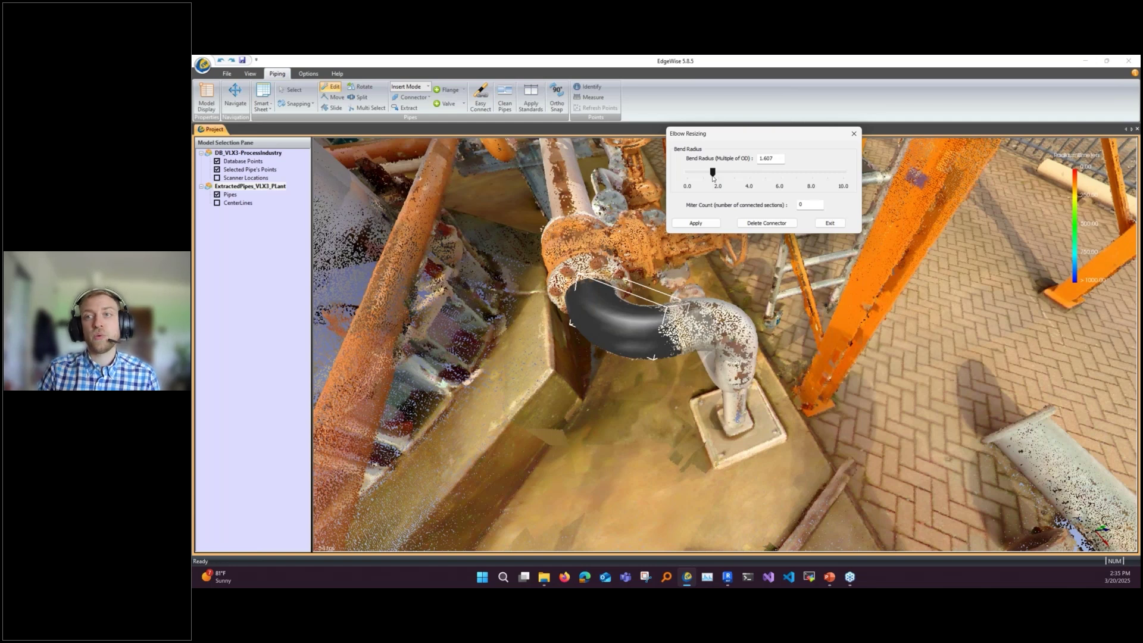
left_click_drag(713, 177, 737, 178)
left_click(758, 274)
left_click_drag(757, 274, 837, 306)
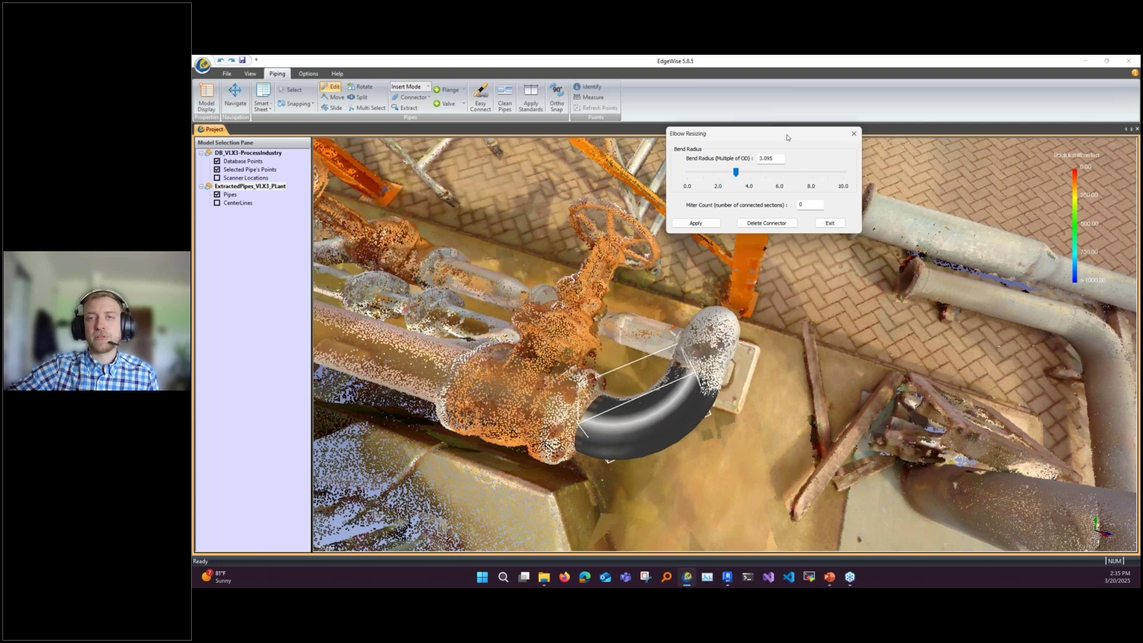
left_click_drag(787, 135, 722, 132)
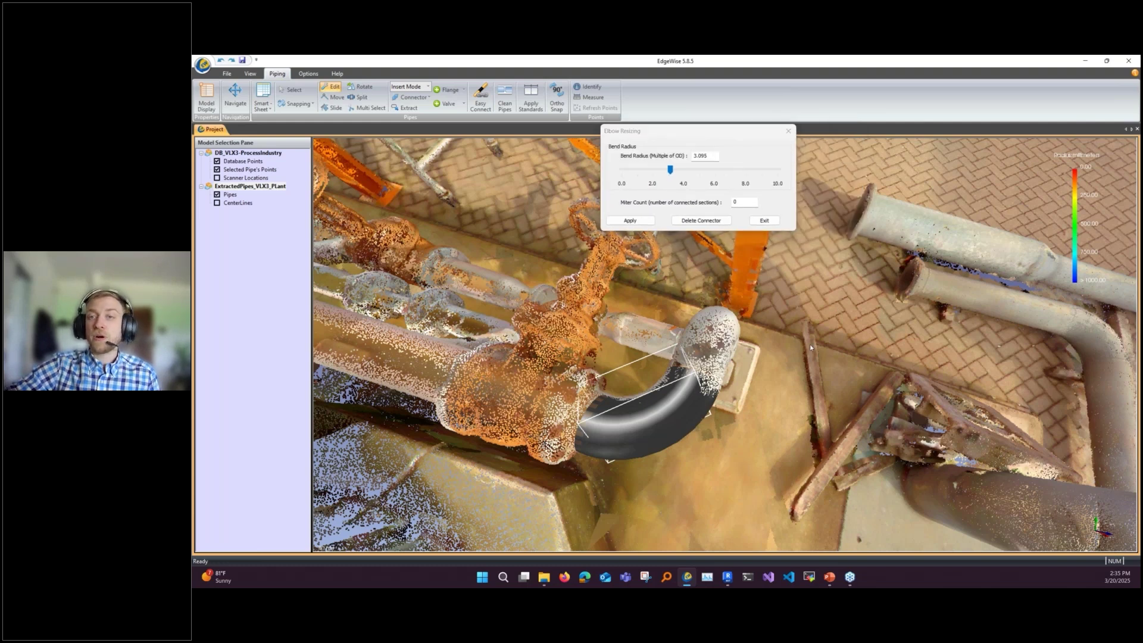
left_click_drag(810, 344, 619, 302)
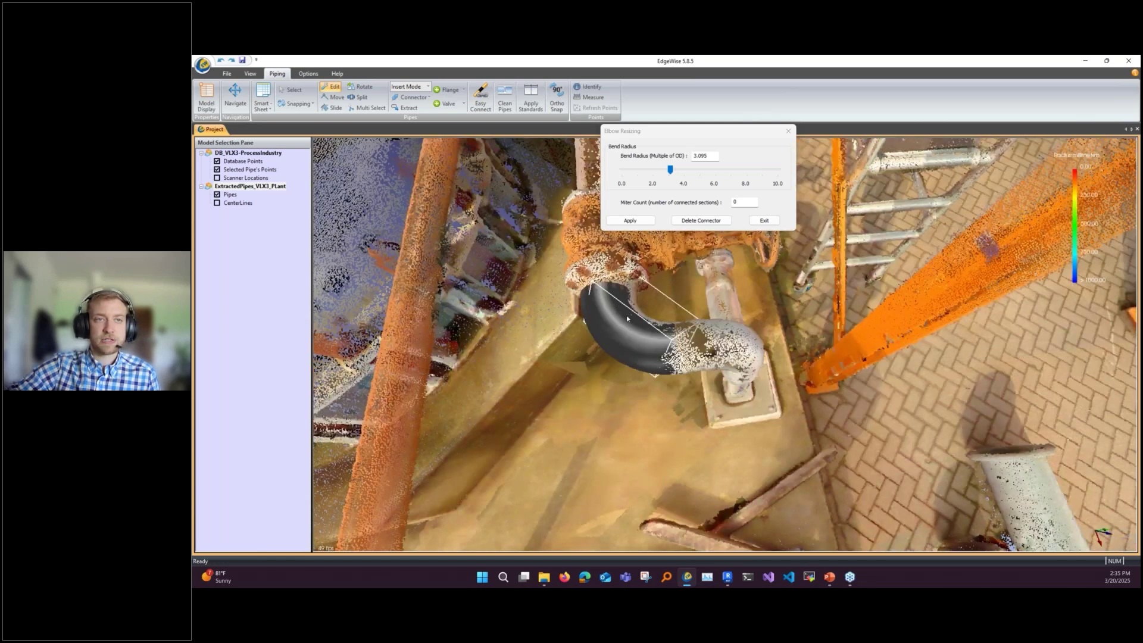
Step: Set the bend radius of the elbow at the orange valve's flange to about 1.488 times the OD
left_click(626, 315)
left_click_drag(249, 102, 240, 100)
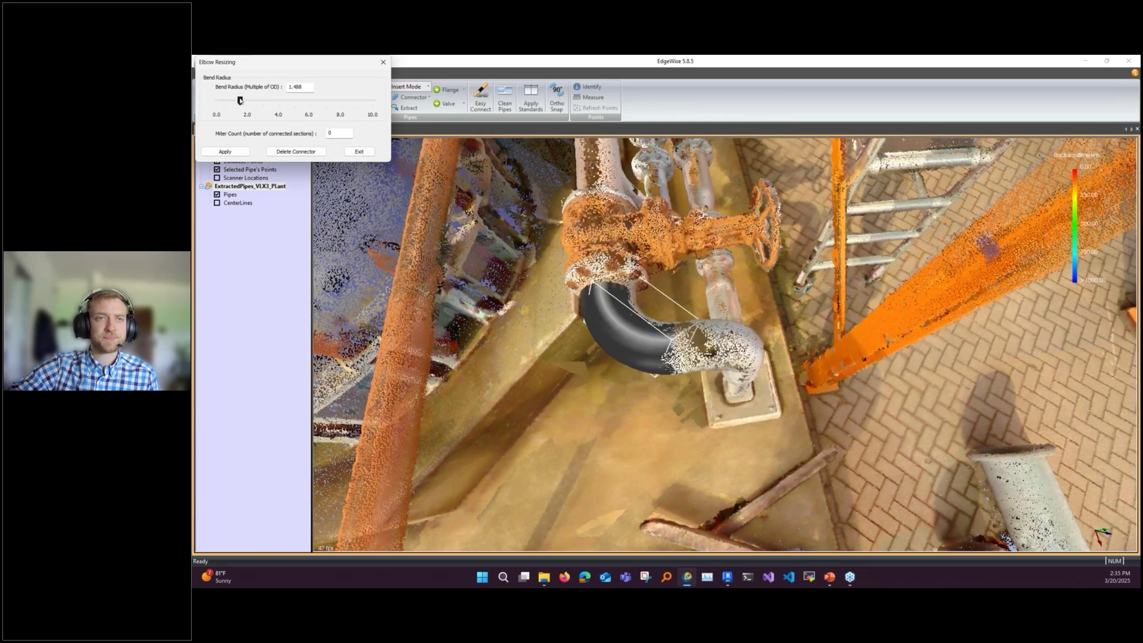
left_click_drag(366, 62, 408, 198)
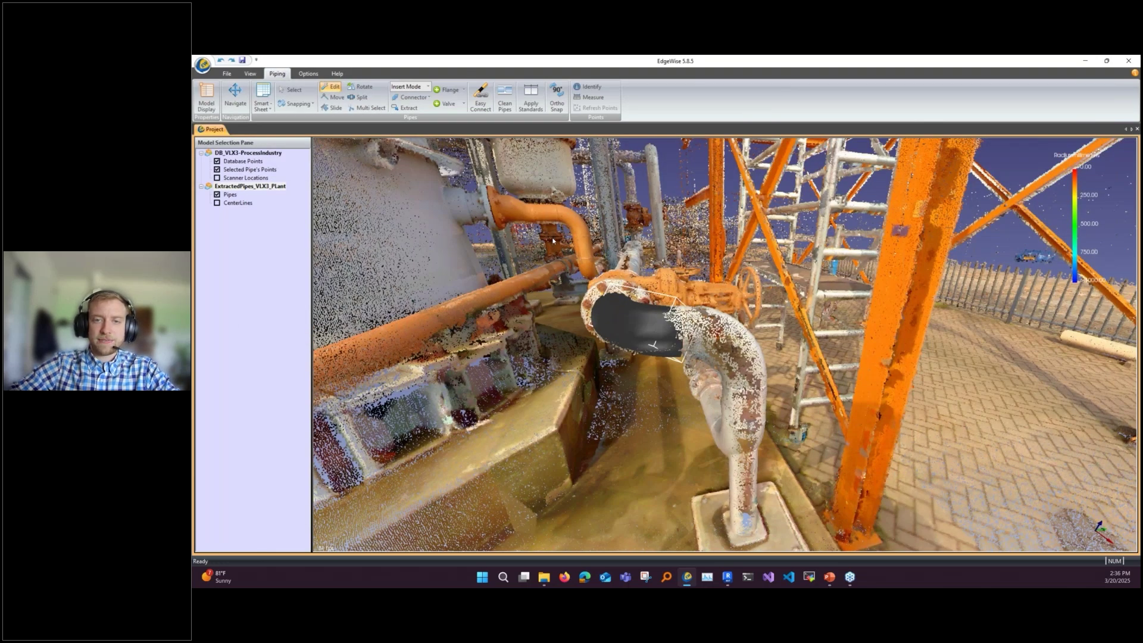
middle_click_drag(553, 240, 630, 392)
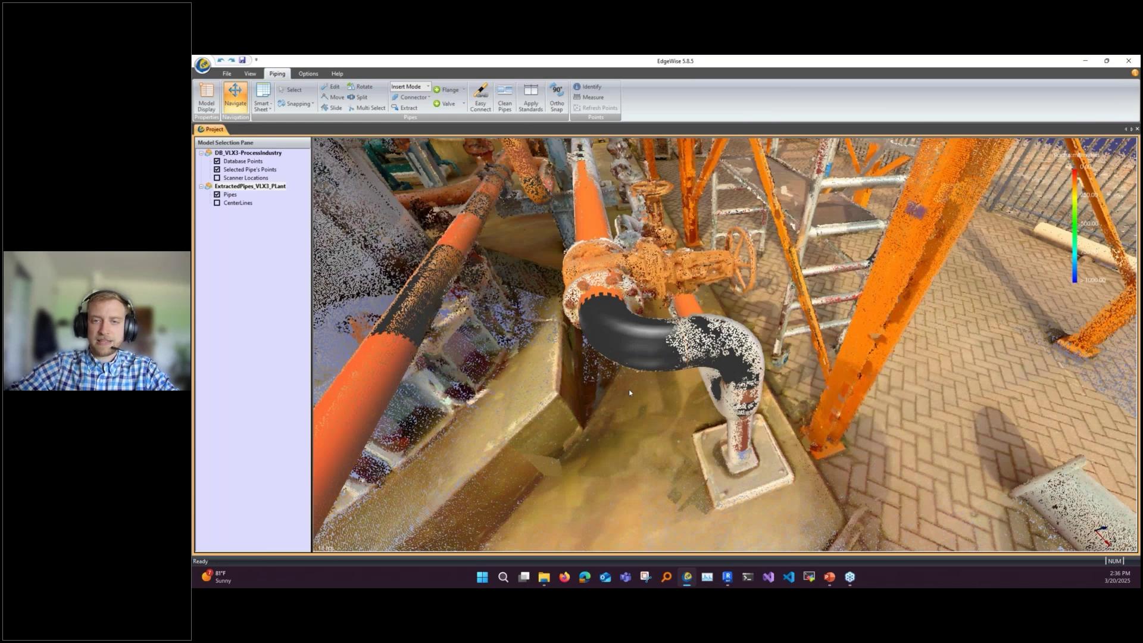
Step: Extract the larger horizontal orange pipe beside the steel column that leads to the green pump
middle_click_drag(630, 392, 751, 410)
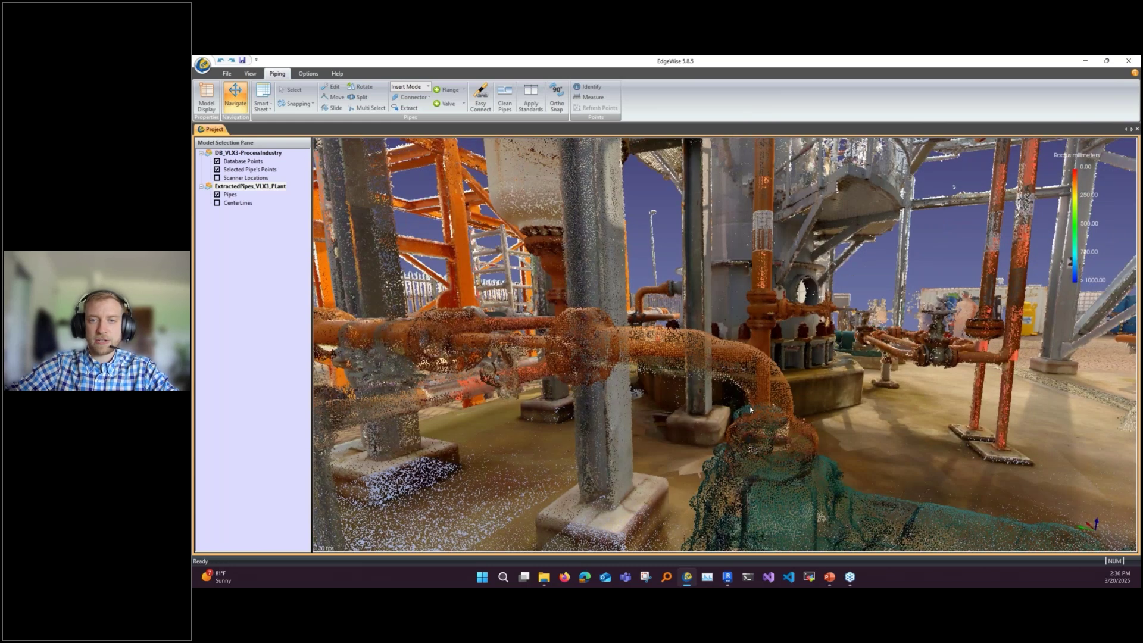
middle_click_drag(750, 409, 745, 356)
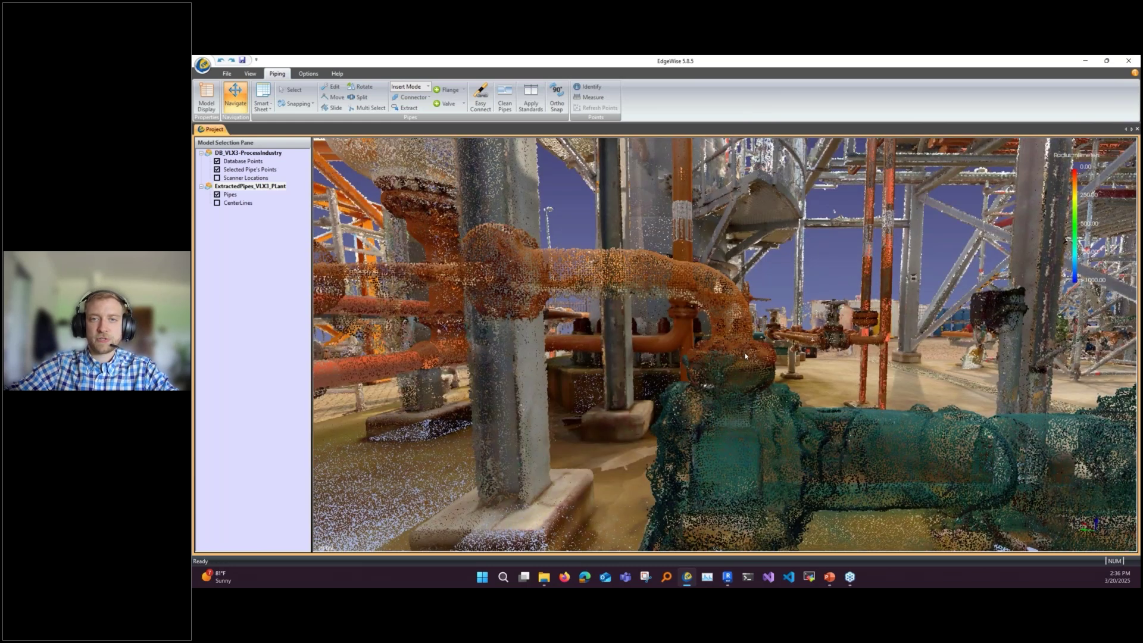
middle_click_drag(746, 356, 746, 304)
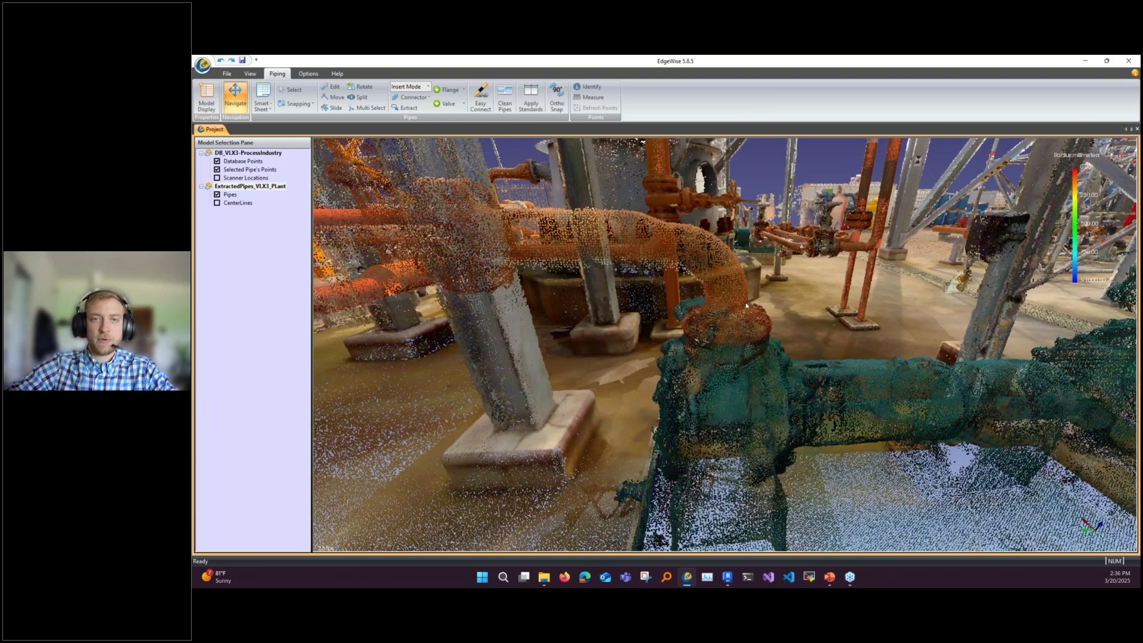
middle_click_drag(745, 303, 738, 295)
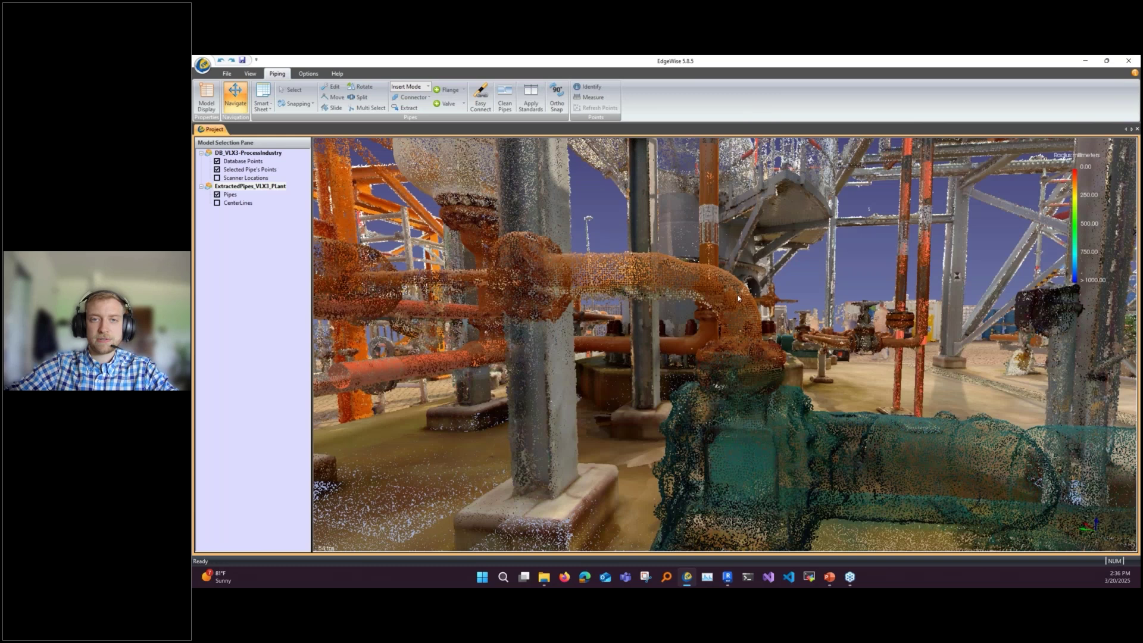
double_click(738, 295)
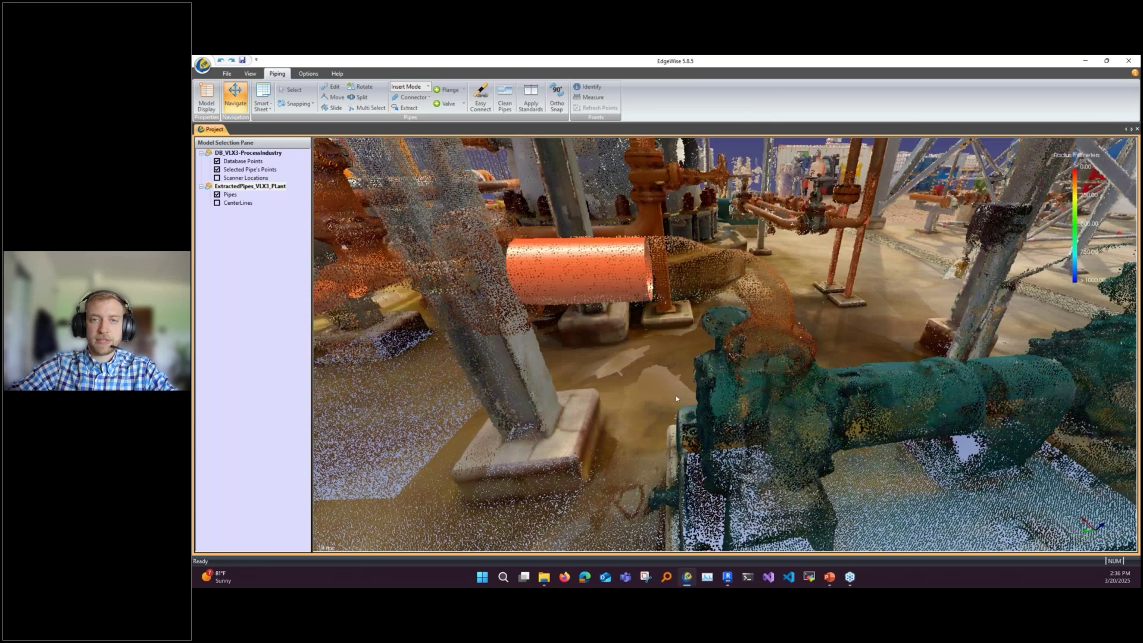
Step: Extract the short smaller-diameter horizontal section between the tapered piece and the bend above the green pump
mouse_move(676, 395)
middle_mouse_down()
mouse_move(708, 332)
mouse_move(732, 363)
middle_mouse_up()
key("e")
mouse_move(724, 252)
left_mouse_down()
mouse_move(751, 254)
mouse_move(737, 293)
left_mouse_up()
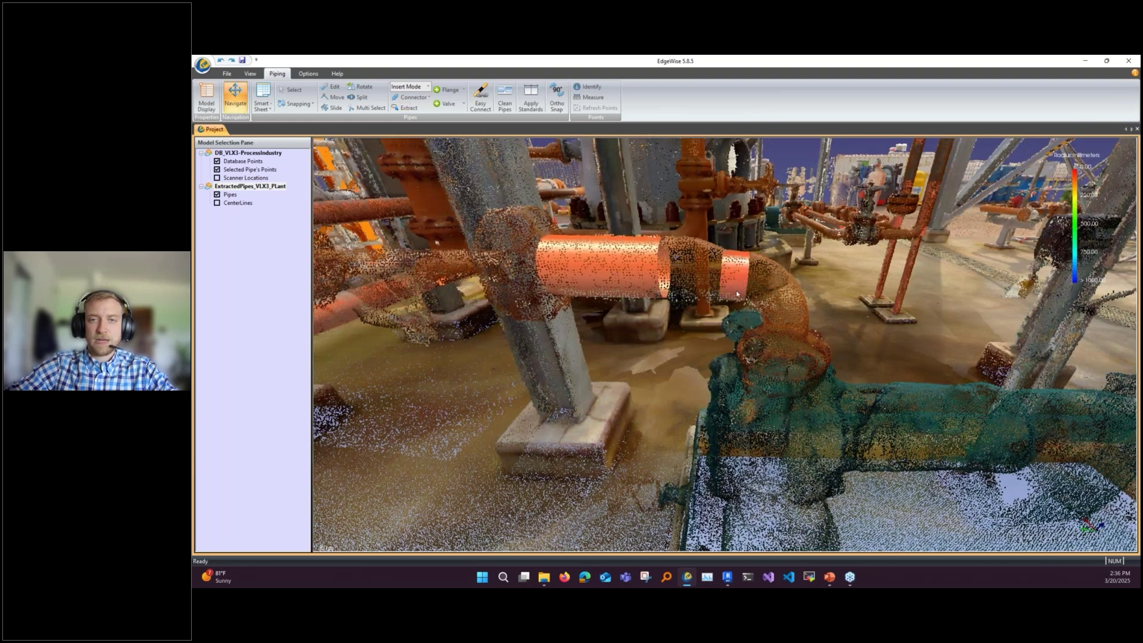
Step: Extract the short vertical pipe section between the bend and the green pump's flange by outlining its scan points
middle_click_drag(737, 293, 747, 338)
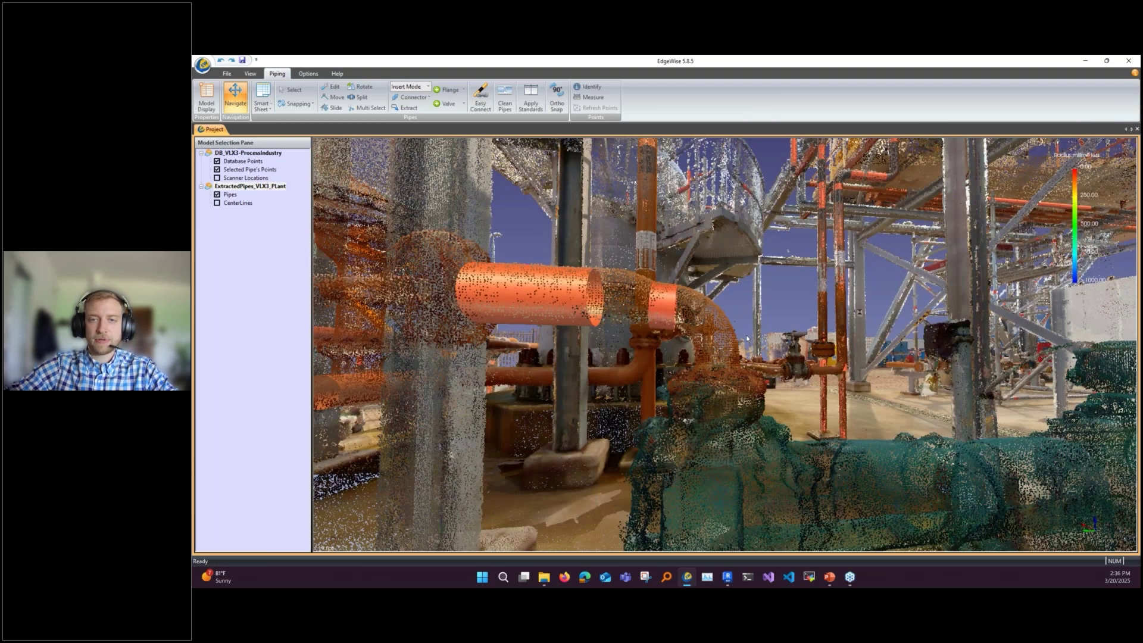
middle_click_drag(746, 339, 723, 345)
left_click(406, 108)
left_click(691, 340)
left_click(738, 338)
left_click(743, 358)
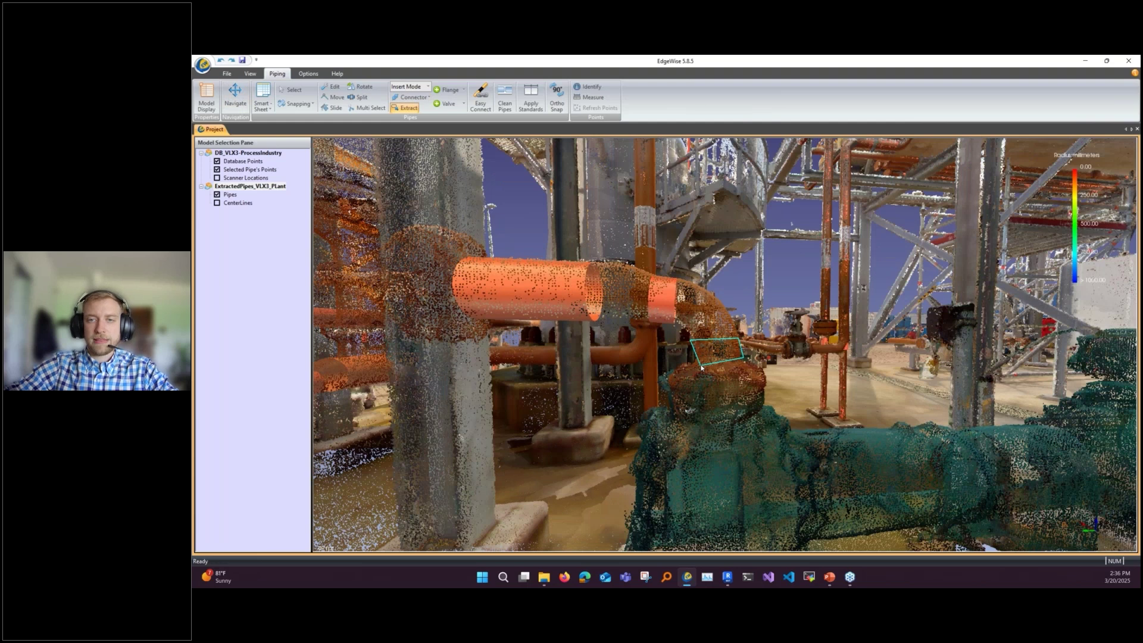
middle_click_drag(701, 368, 682, 386)
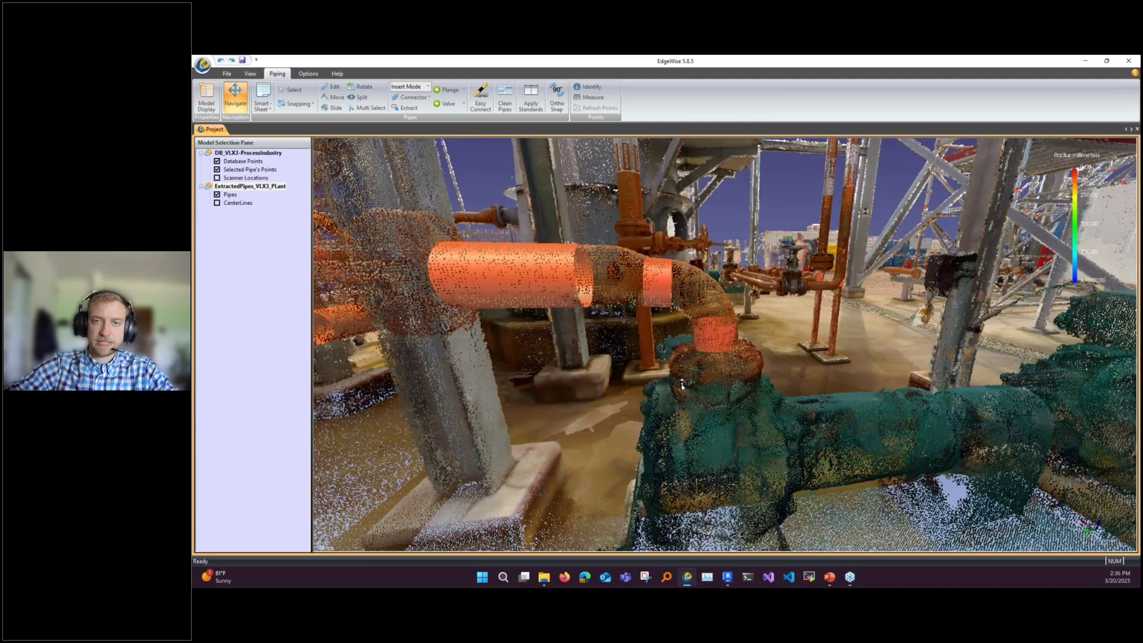
Step: Connect the short horizontal section to the vertical section above the pump with an elbow
middle_click_drag(682, 385, 739, 326)
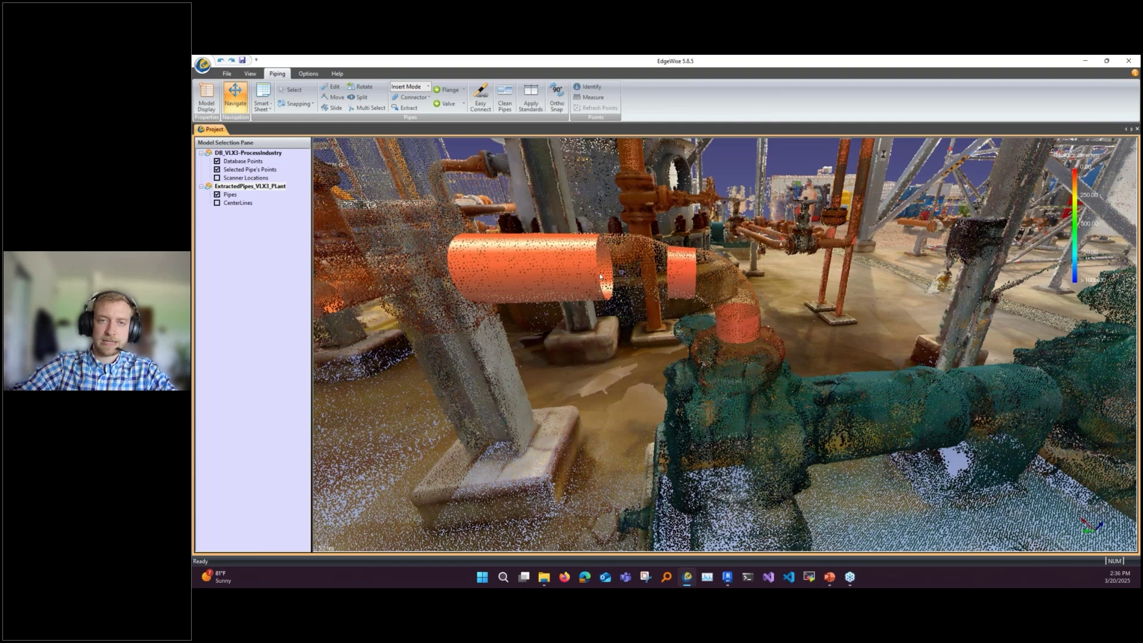
key("c")
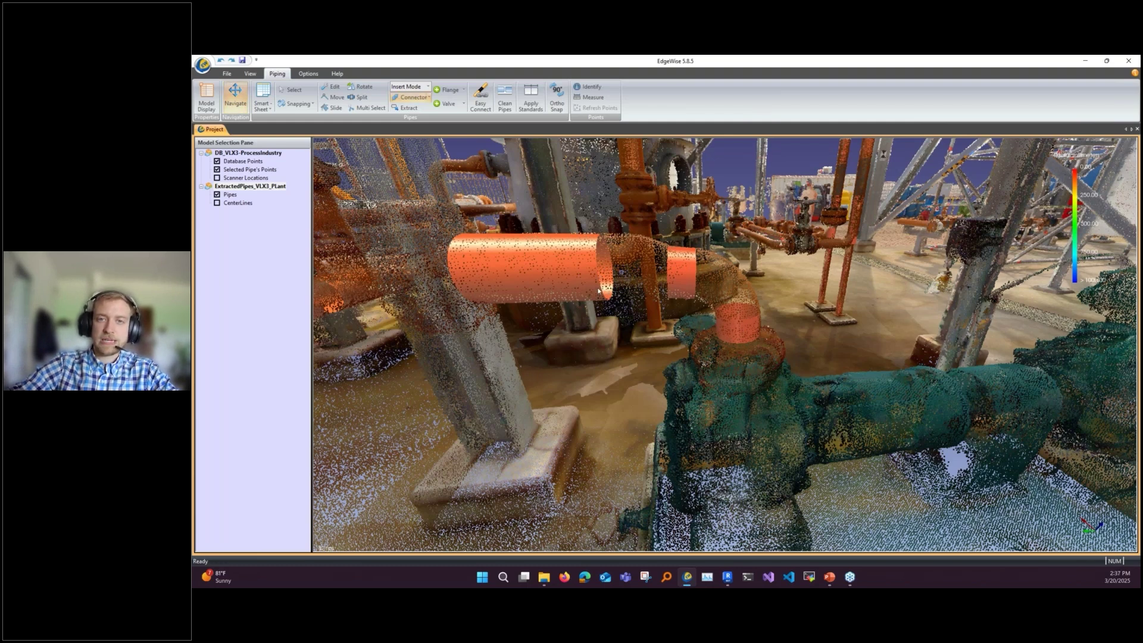
left_click(437, 103)
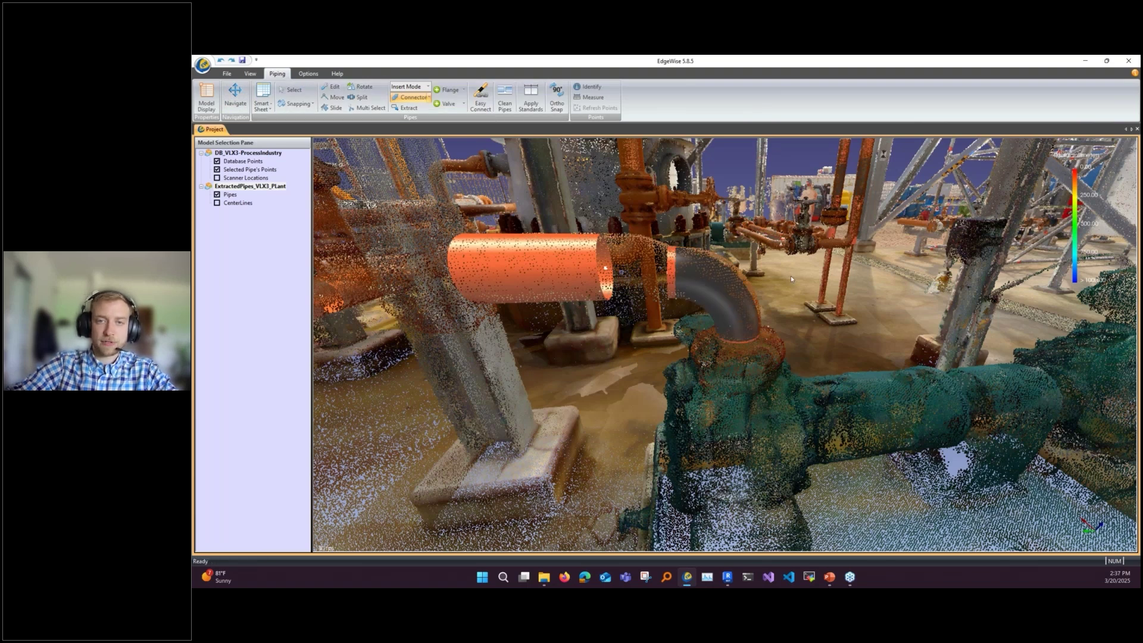
Step: Set the bend radius of the elbow above the green pump to 1 times the OD
left_click_drag(790, 276, 792, 265)
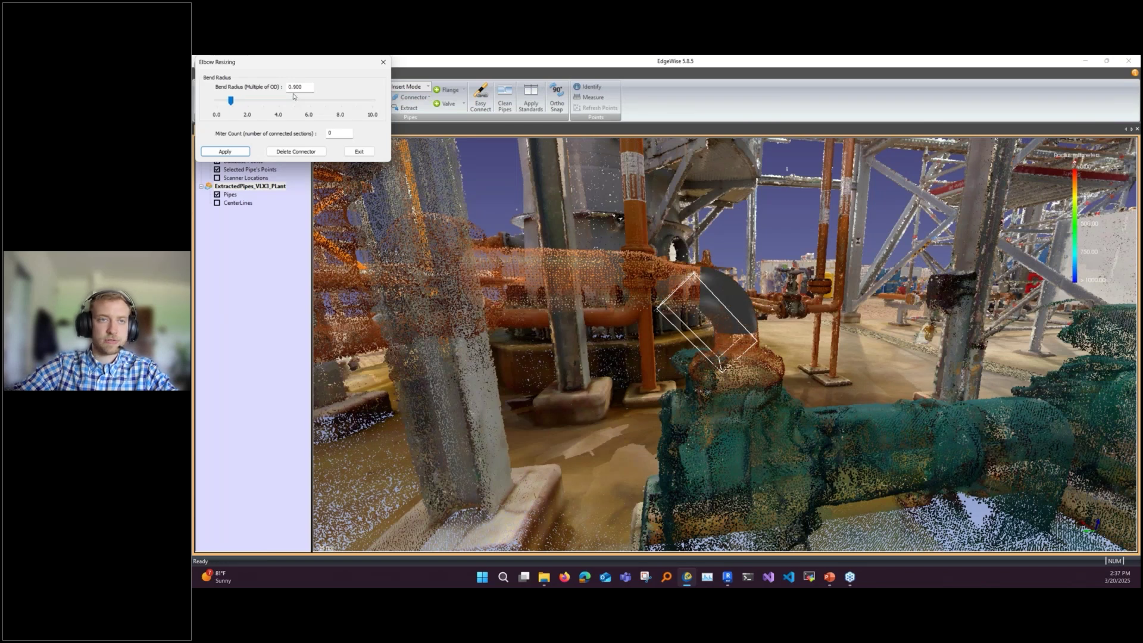
double_click(298, 87)
type("1")
key("Return")
left_click(567, 238)
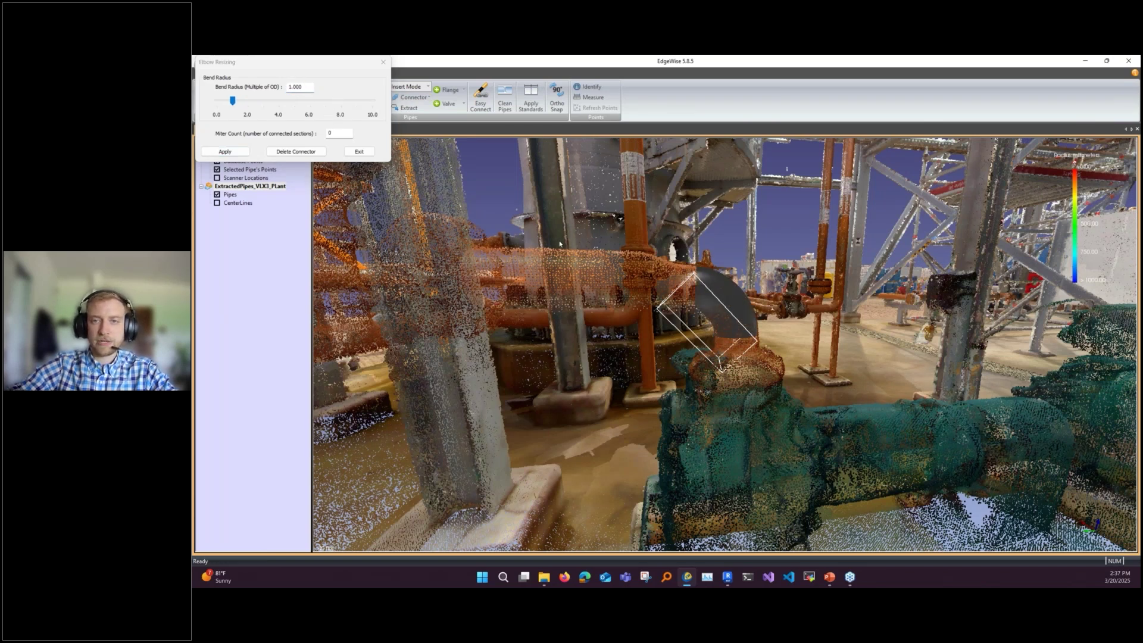
left_click_drag(559, 243, 471, 246)
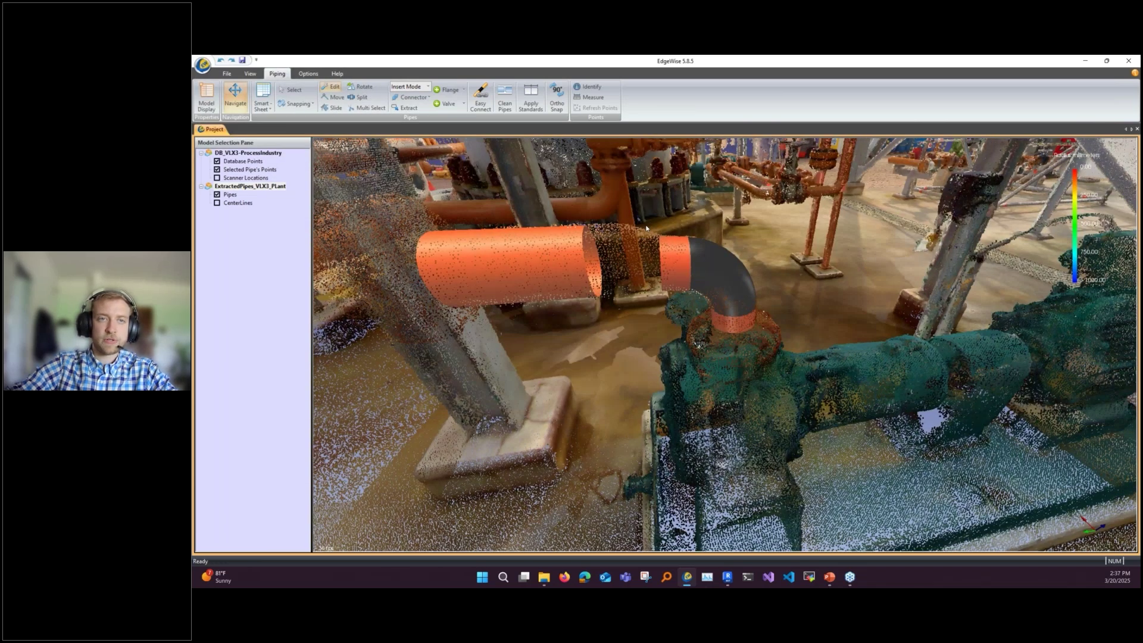
Step: Connect the larger horizontal pipe to the short smaller section with a reducer and check it against the scan
left_click_drag(645, 229, 645, 205)
left_click(415, 97)
left_click(429, 97)
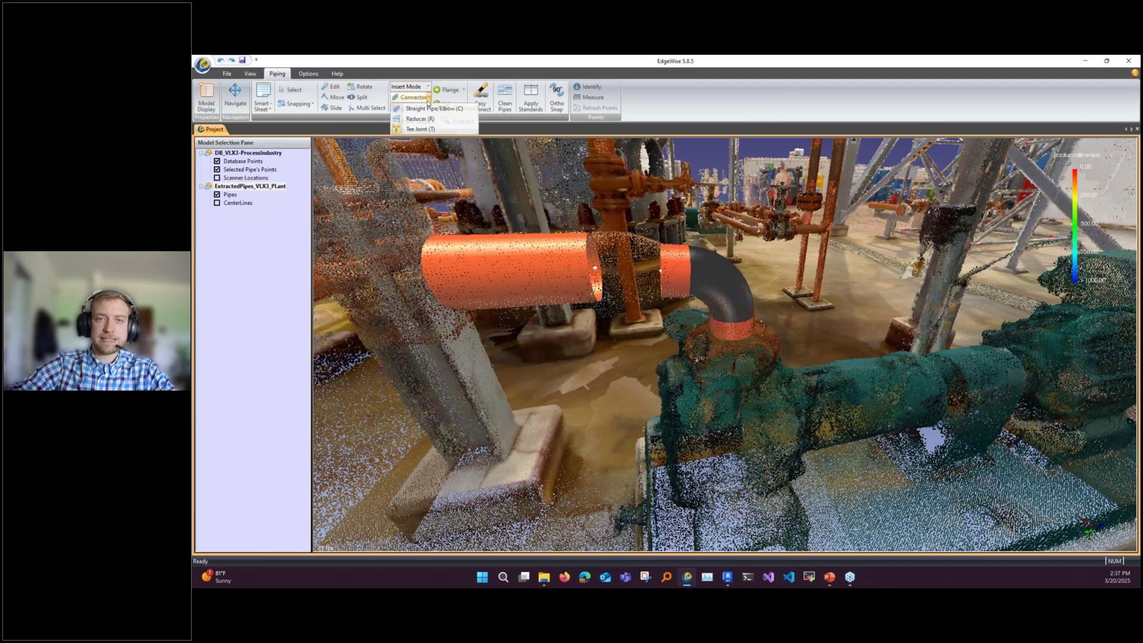
left_click(431, 108)
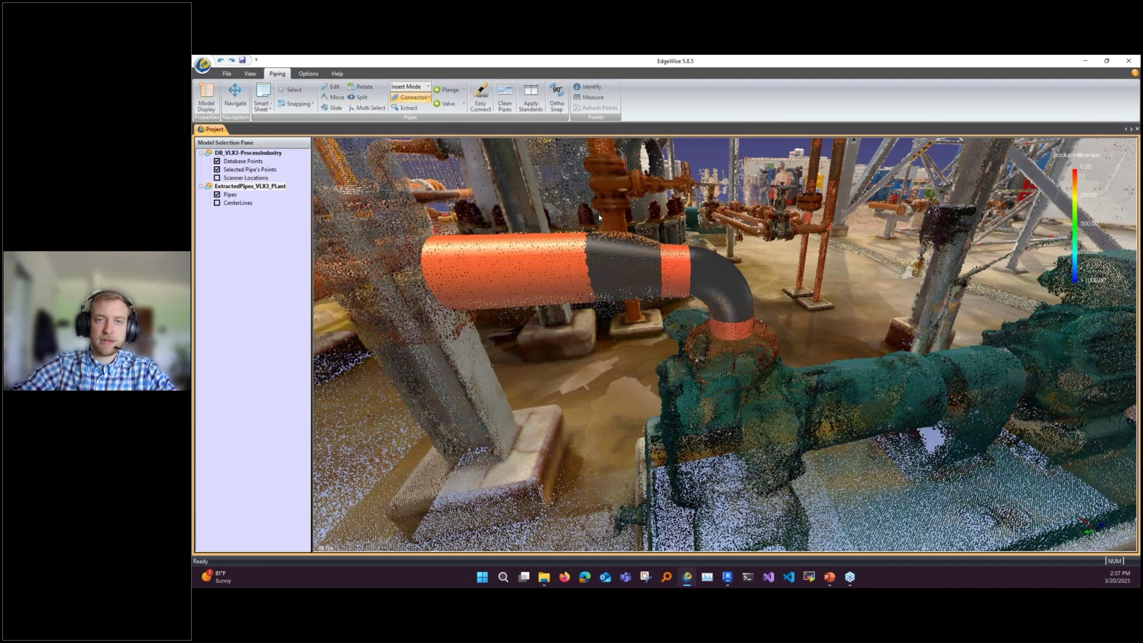
left_click_drag(599, 217, 598, 213)
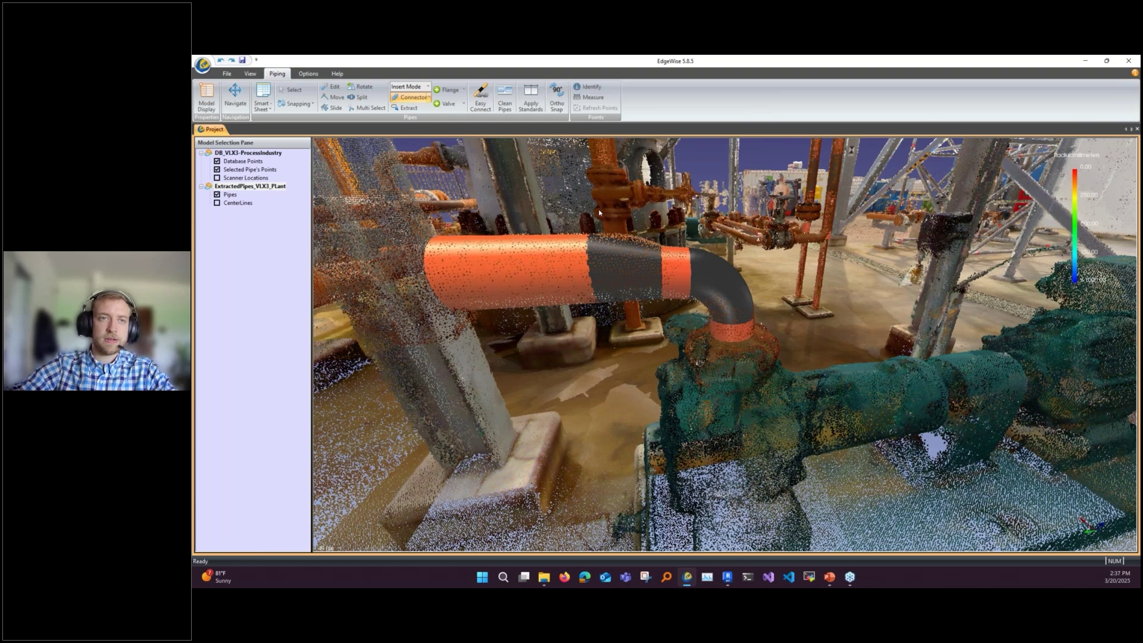
left_click_drag(599, 213, 629, 292)
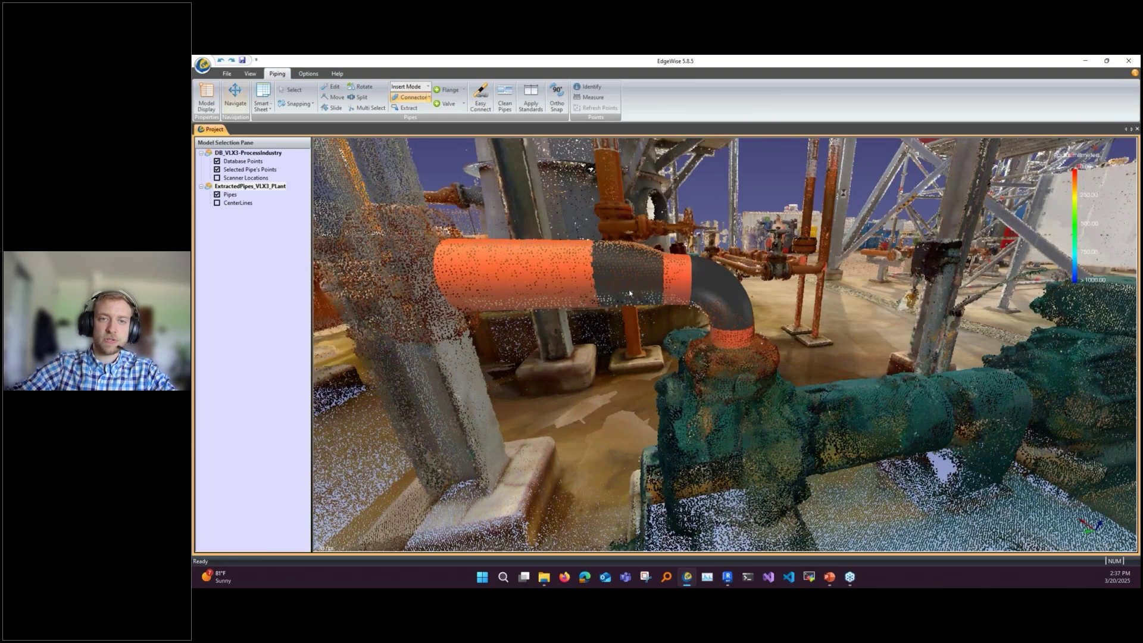
Step: Extend the larger horizontal pipe at its reducer end along the scan points, towards the elbow above the green pump
key("Escape")
left_click(332, 86)
left_click(645, 275)
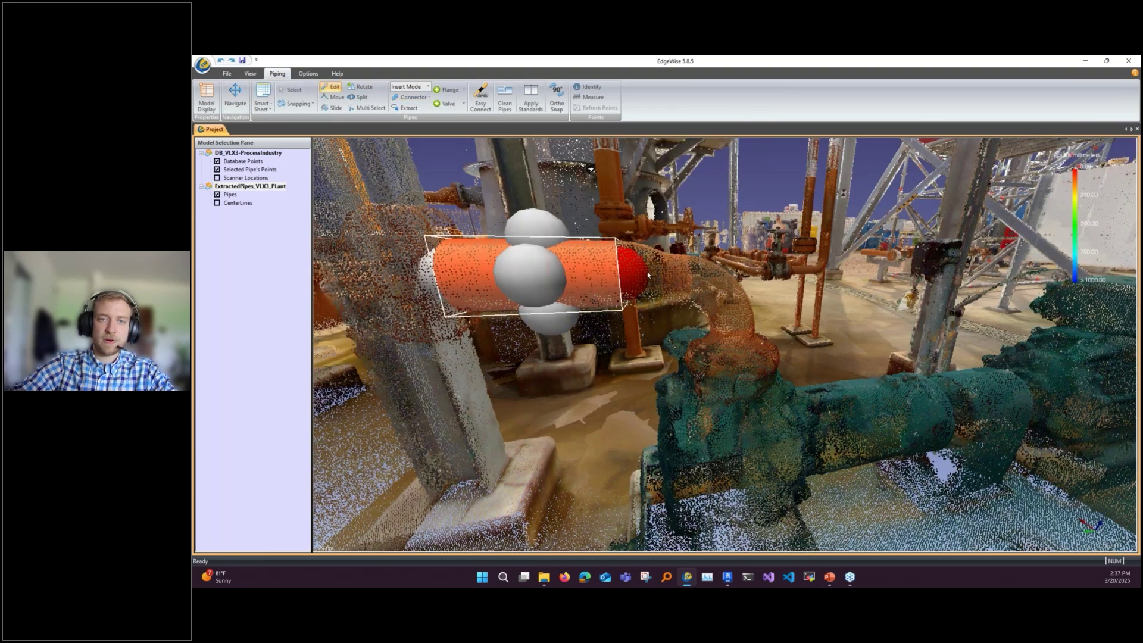
left_click_drag(648, 273, 666, 273)
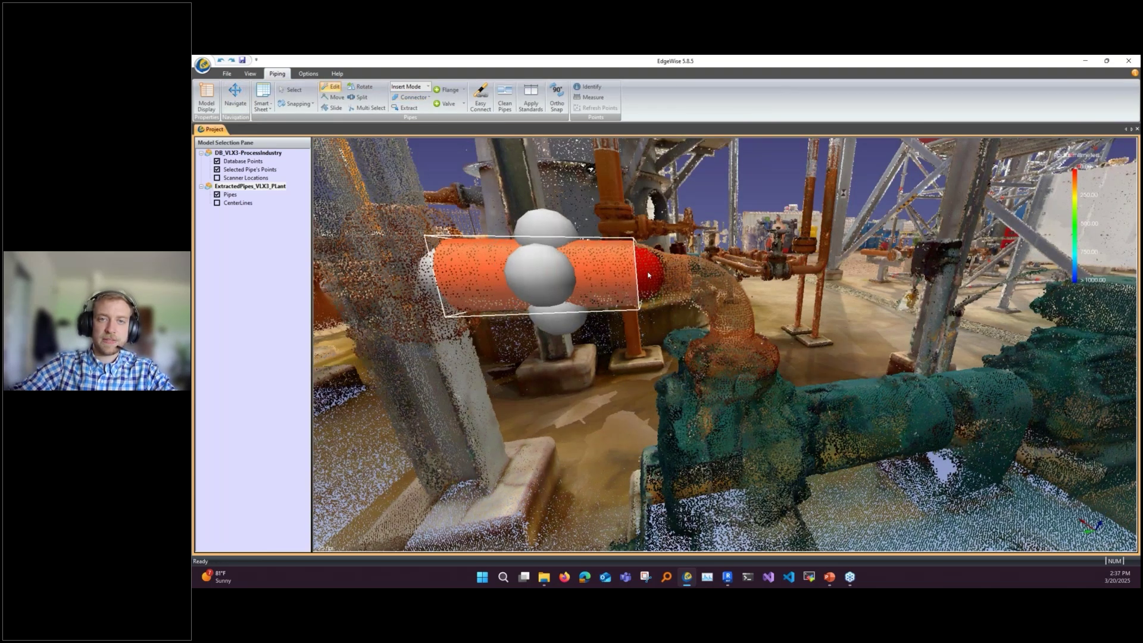
left_click(538, 275)
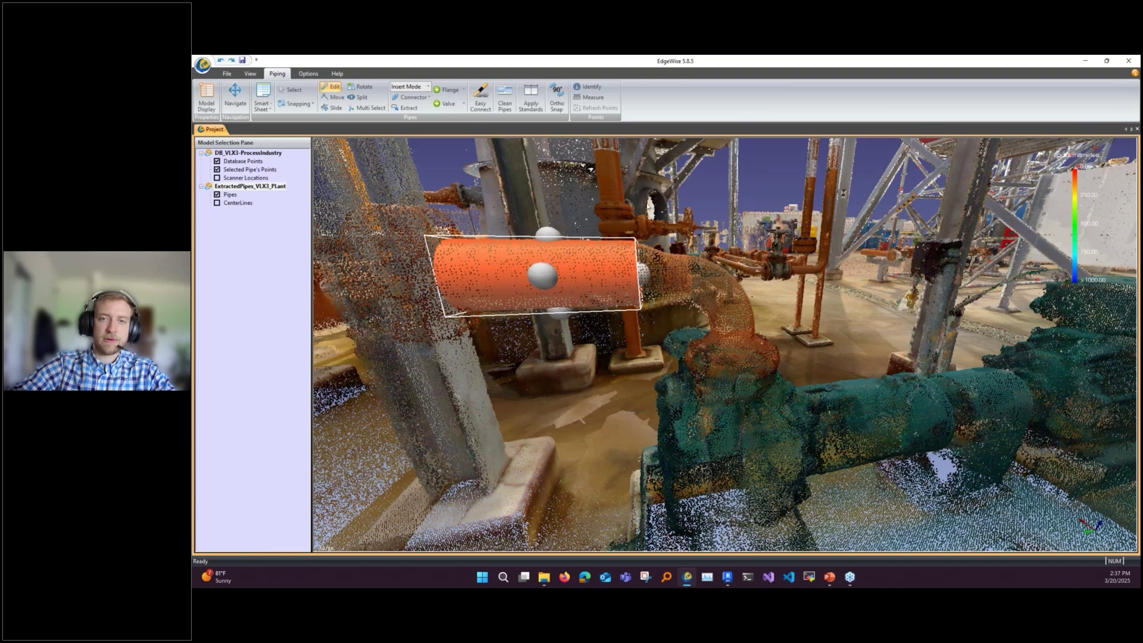
scroll(682, 334, "down", 5)
scroll(682, 333, "up", 3)
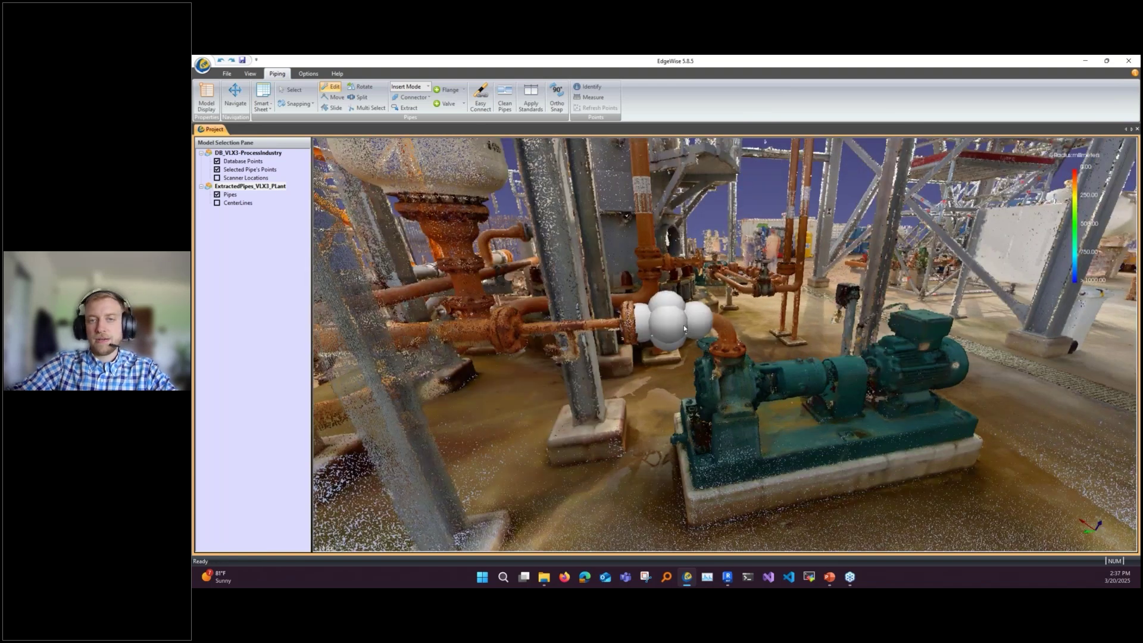
scroll(683, 325, "up", 3)
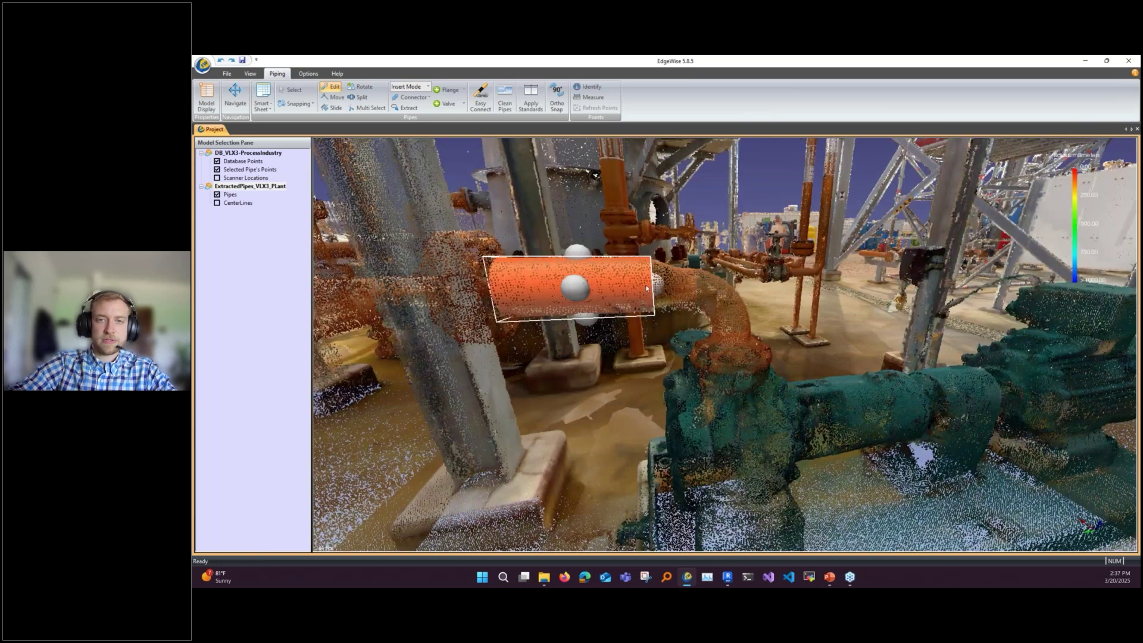
left_click_drag(646, 288, 685, 253)
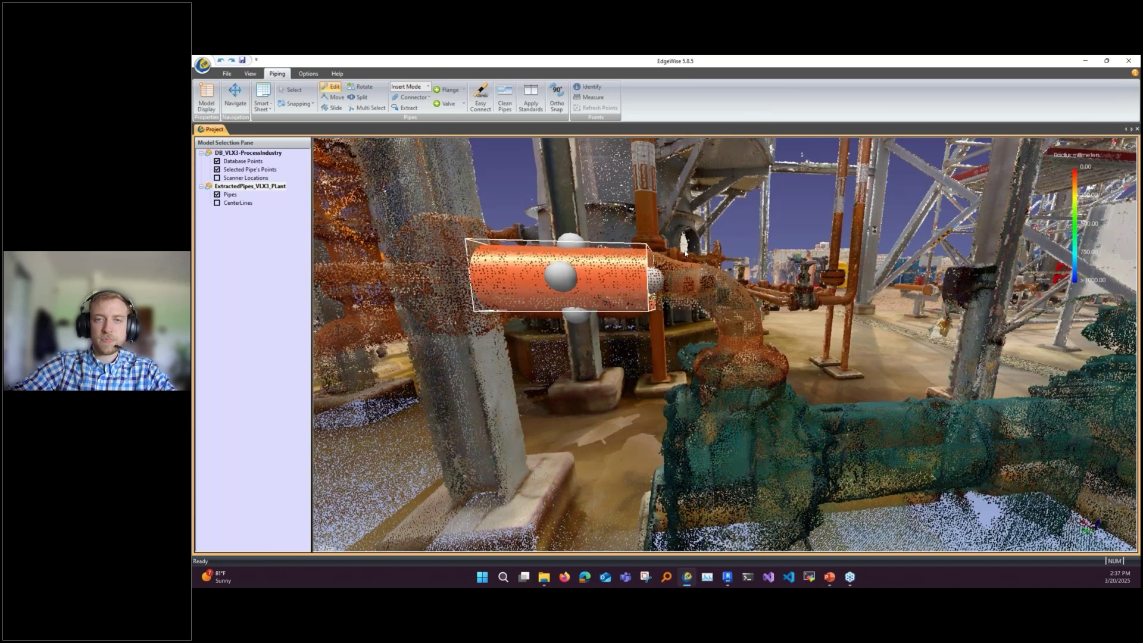
left_click_drag(685, 253, 679, 284)
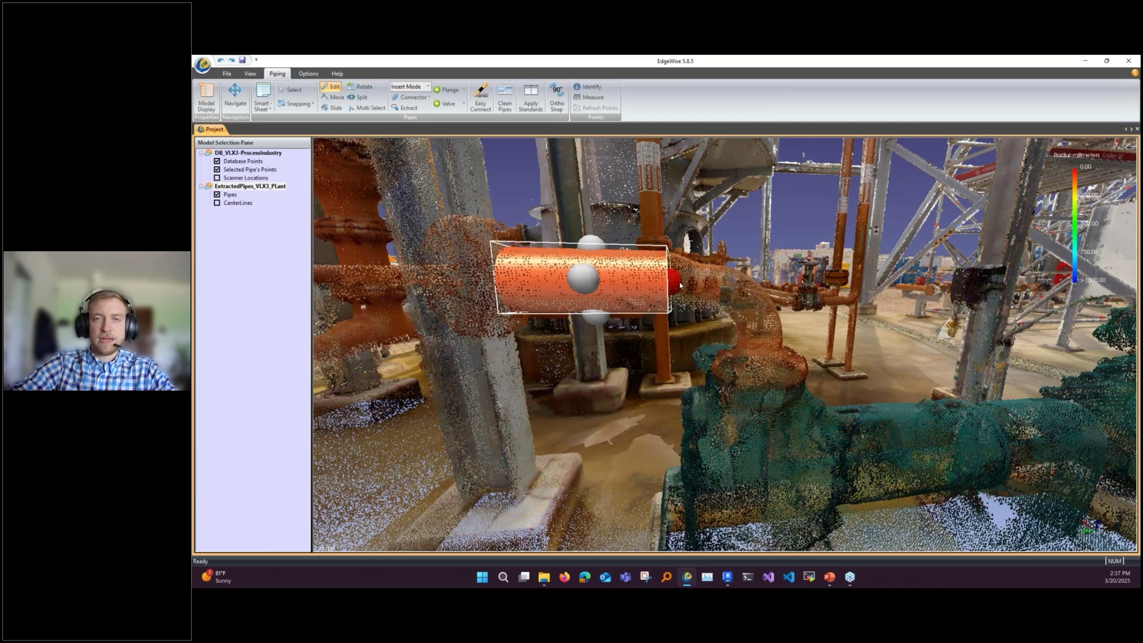
Step: Adjust the short smaller section beside the elbow and rejoin it to the larger horizontal pipe with a shorter reducer
left_click(680, 281)
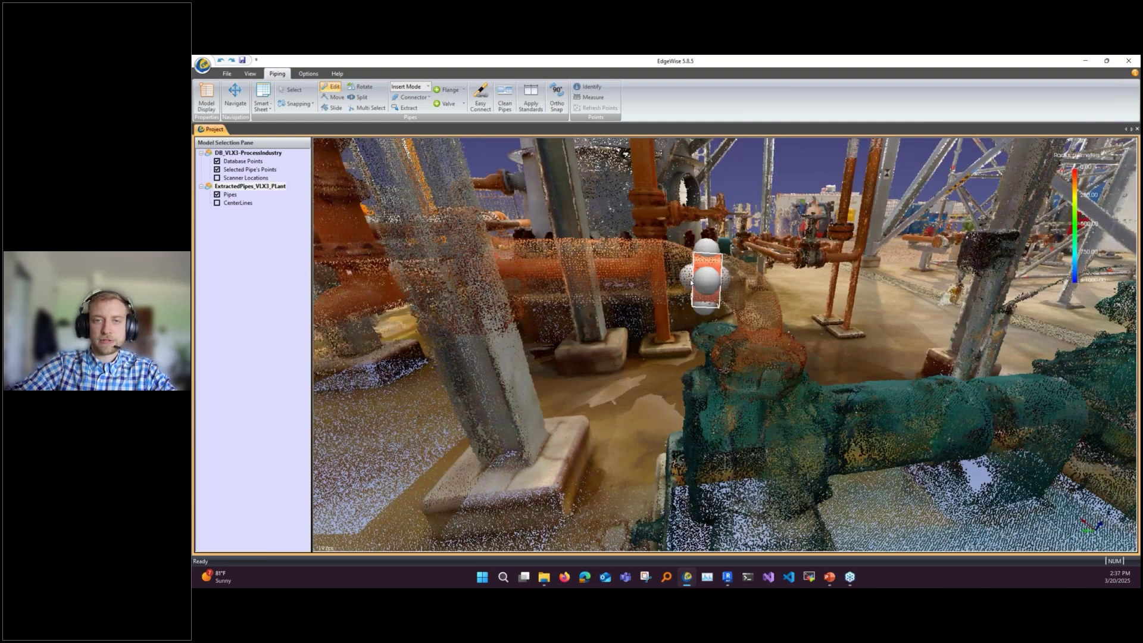
left_click(692, 282)
left_click_drag(694, 282, 658, 340)
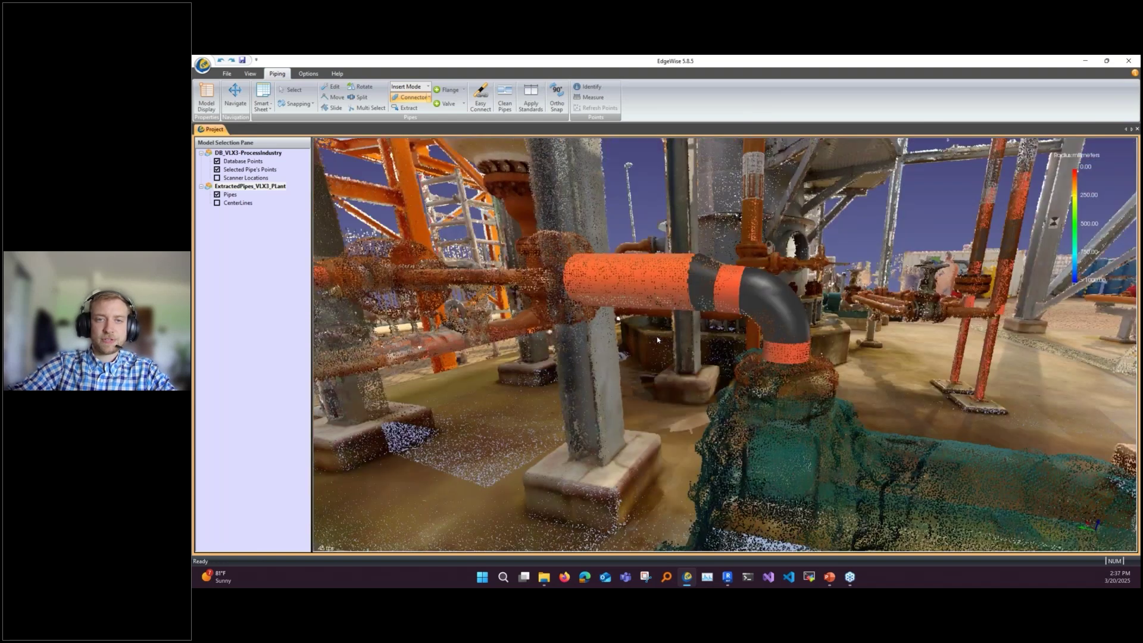
left_click_drag(657, 340, 685, 373)
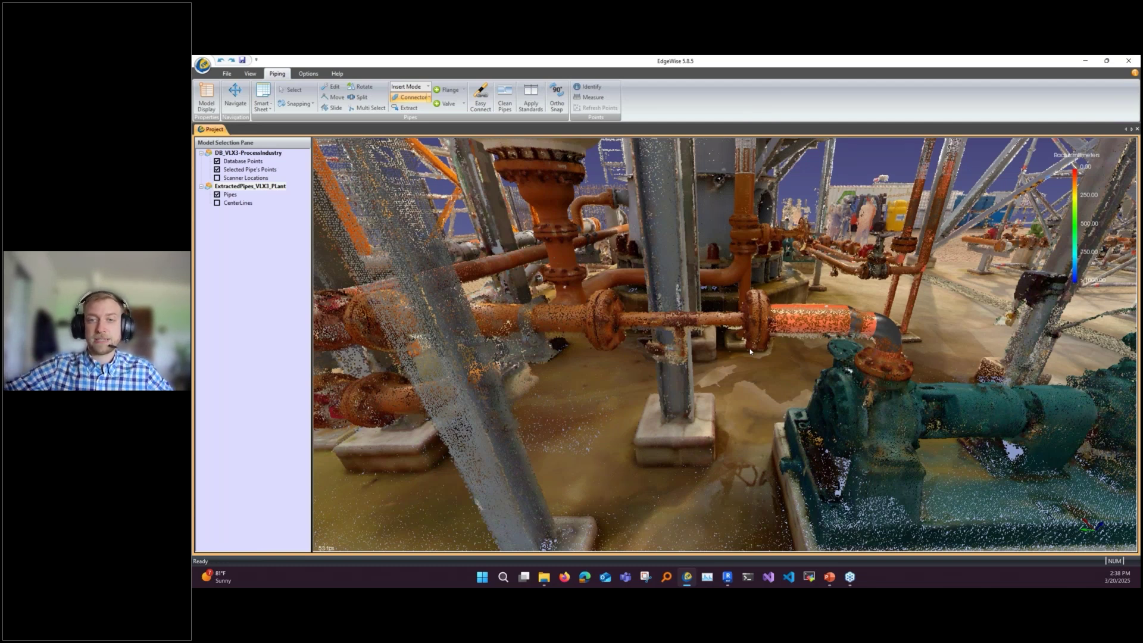
key("Escape")
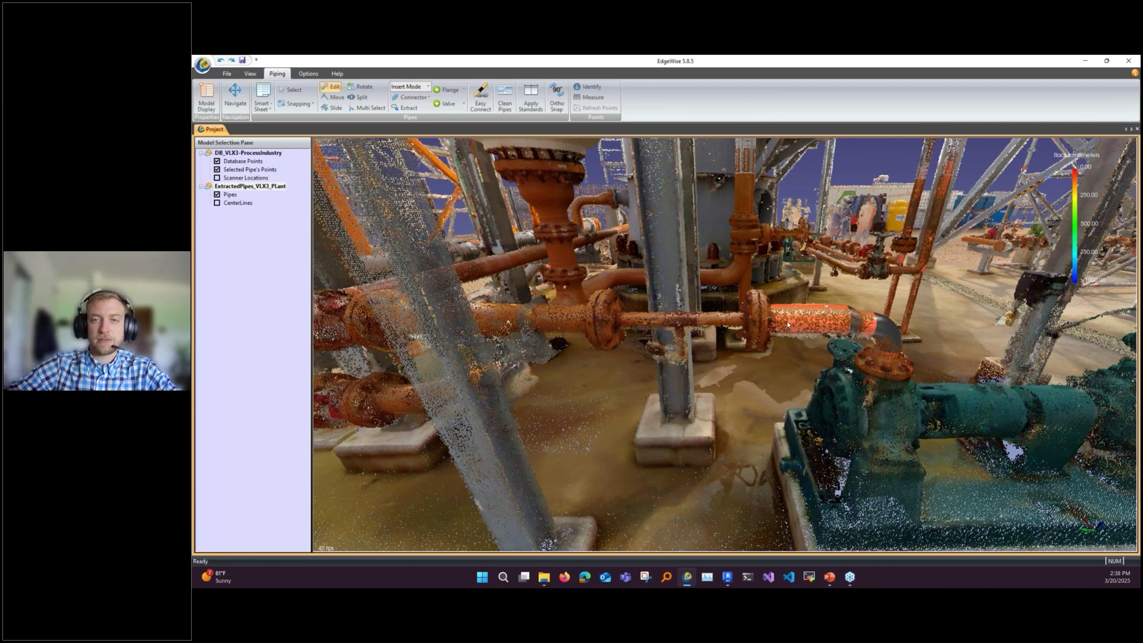
left_click(787, 324)
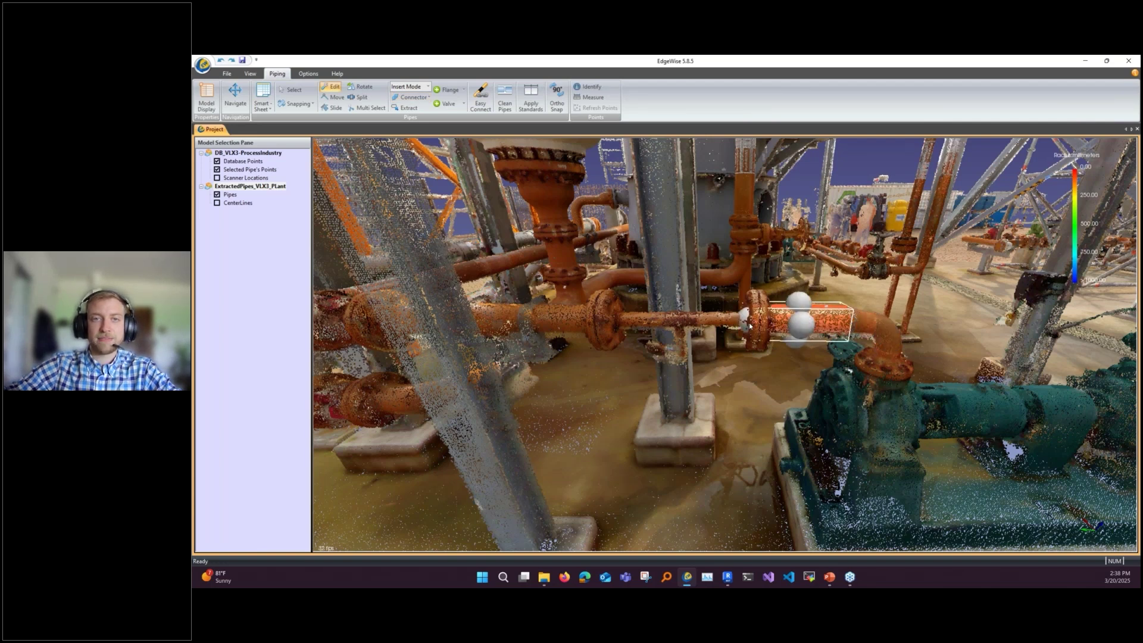
middle_click_drag(749, 326, 759, 383)
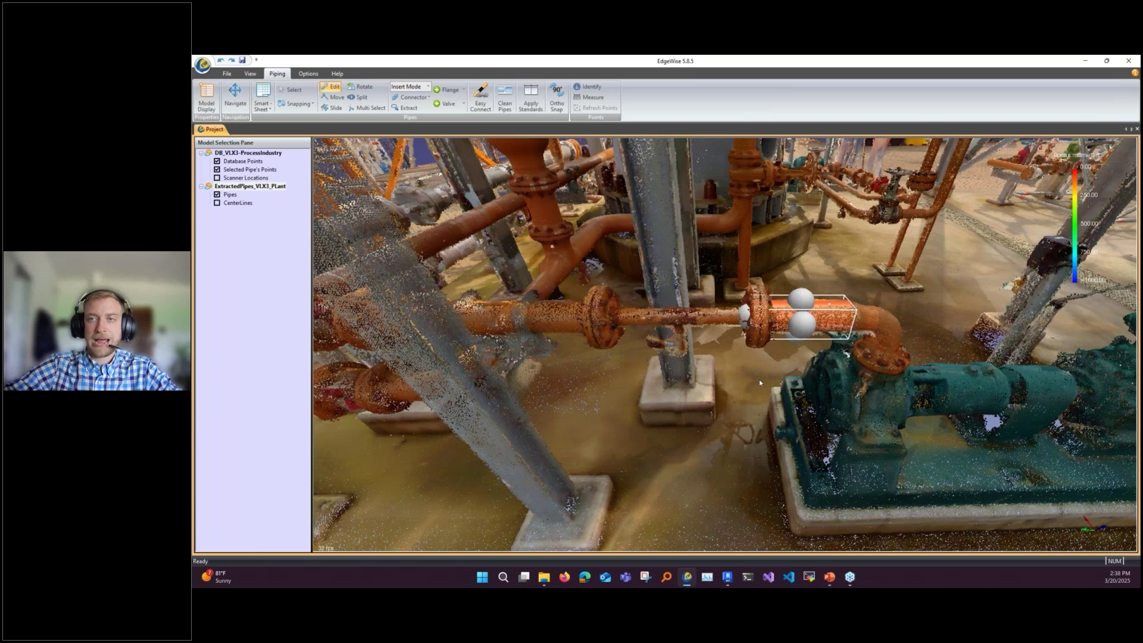
key("Escape")
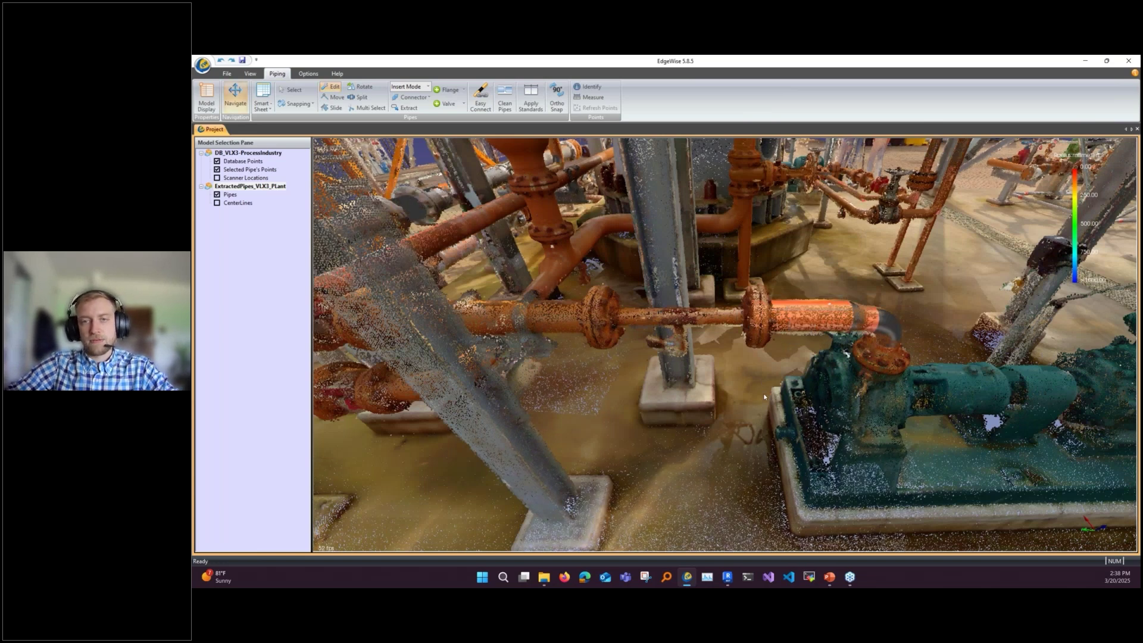
Step: Examine the surrounding pipe runs and locate the unmodelled bend above the green pump beside the white tank
middle_click_drag(764, 396, 688, 436)
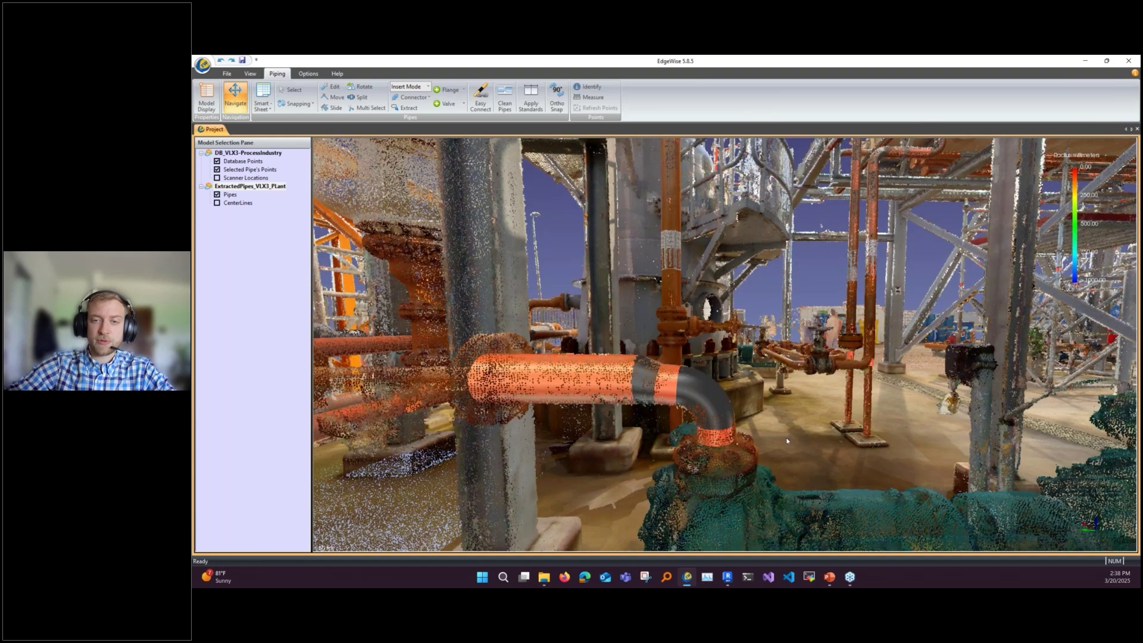
middle_click_drag(834, 449, 697, 448)
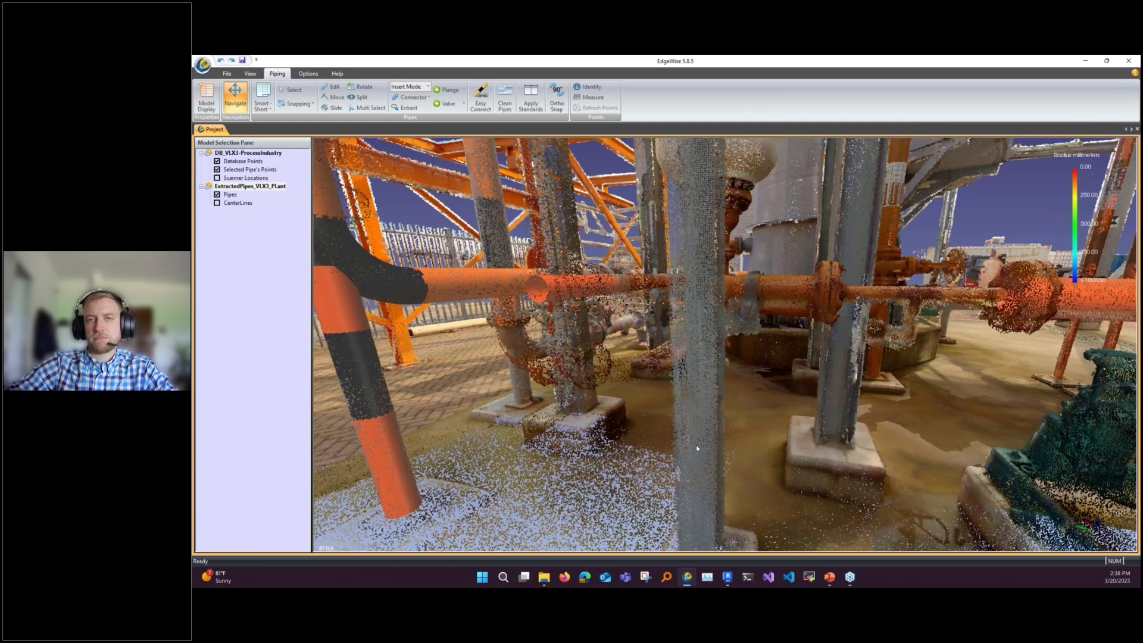
scroll(695, 448, "up", 5)
middle_click_drag(679, 448, 621, 428)
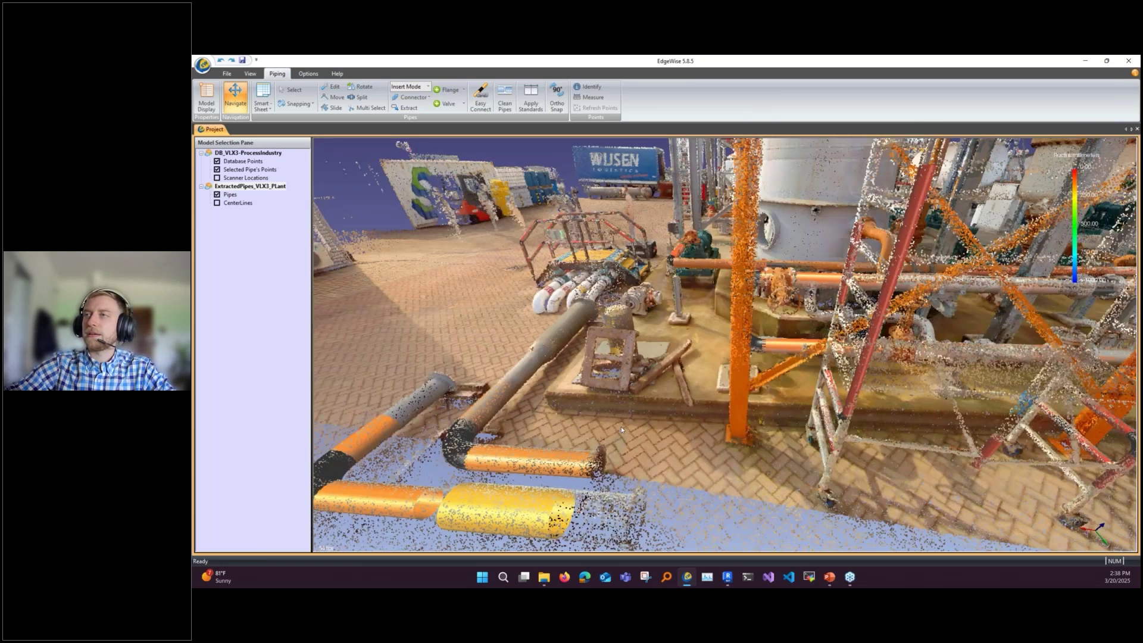
scroll(620, 426, "up", 2)
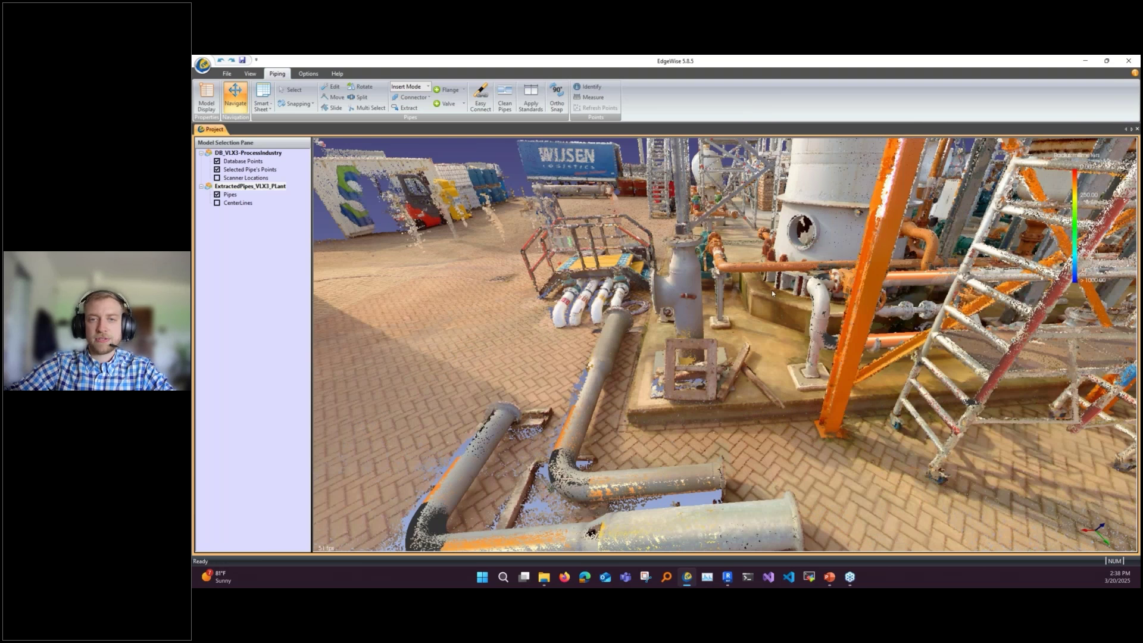
middle_click_drag(771, 291, 503, 395)
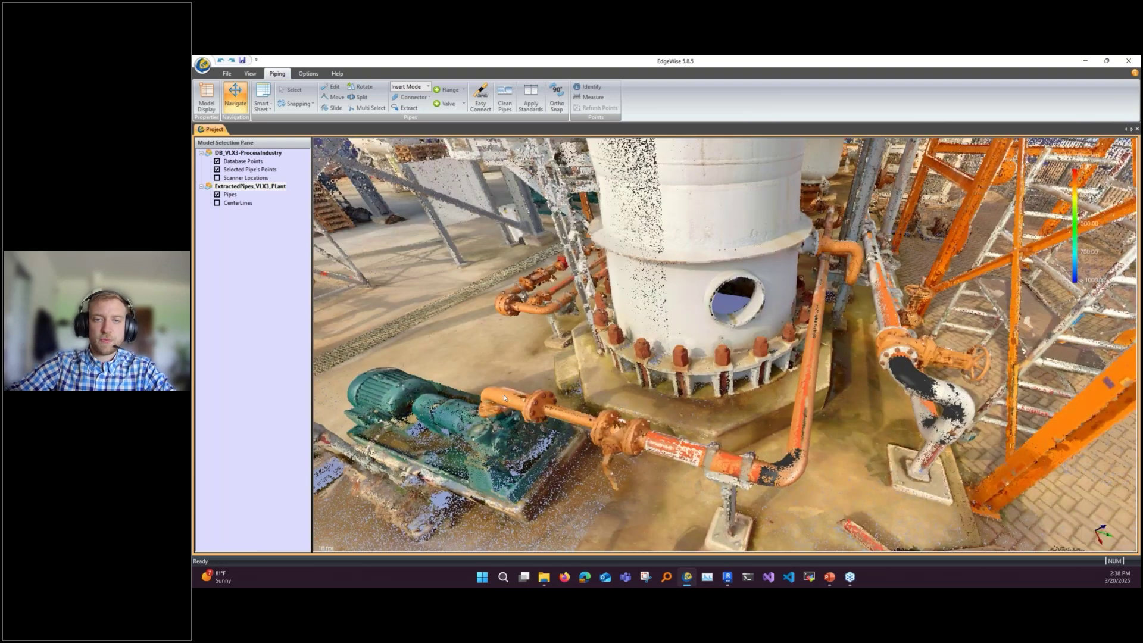
middle_click_drag(504, 395, 717, 369)
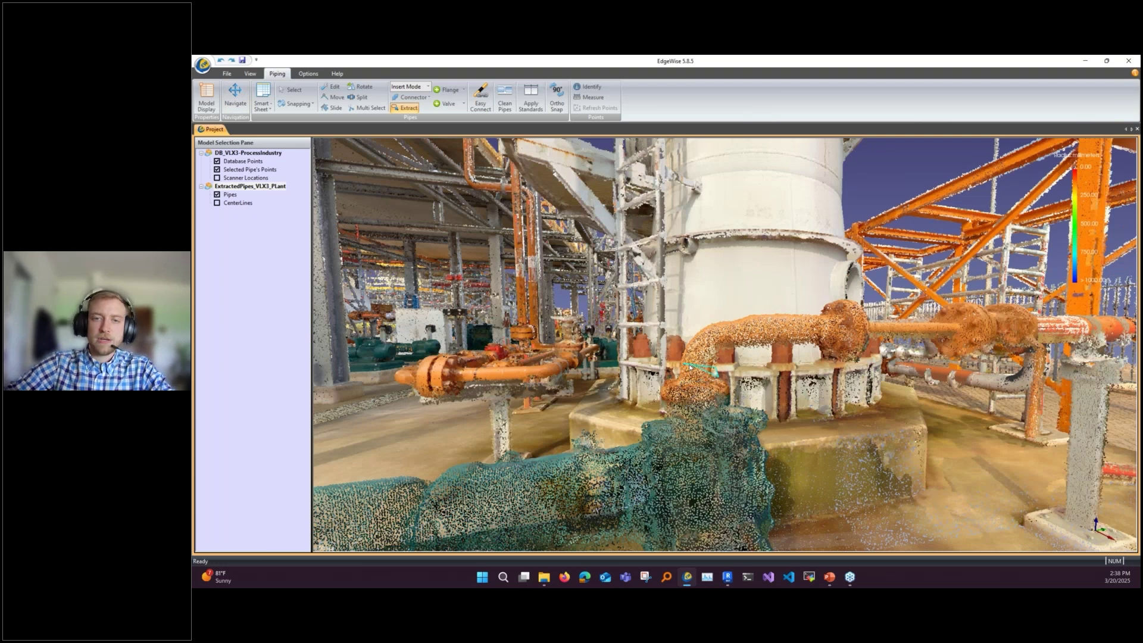
key("Escape")
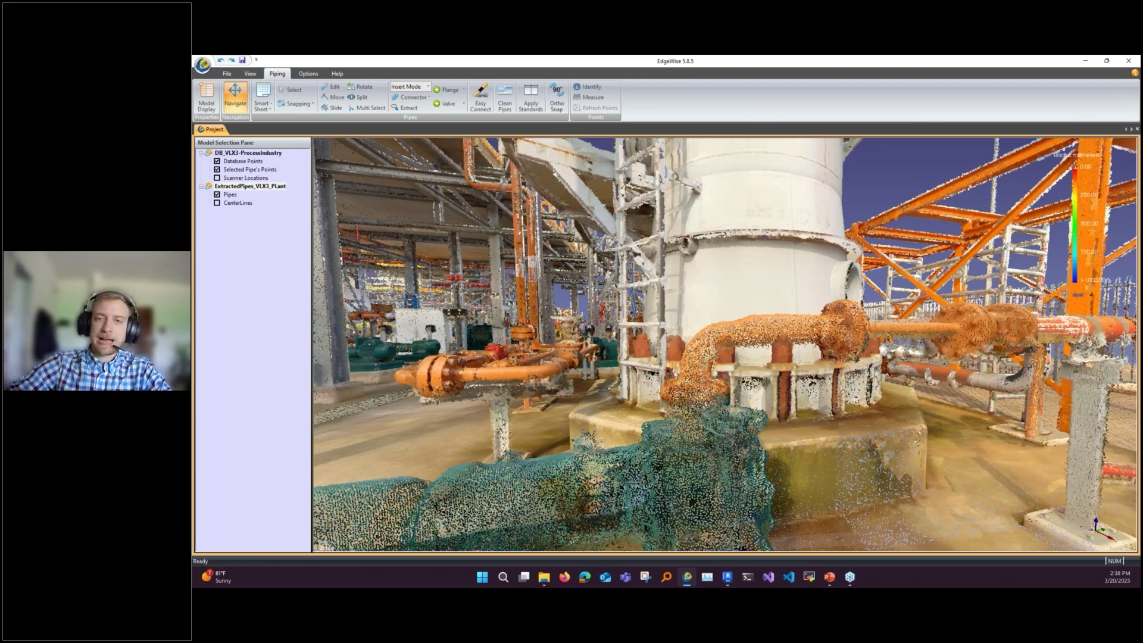
Step: Extract the horizontal pipe beside the flange and the short section next to the bend above the pump at the white tank
left_click_drag(675, 374, 681, 370)
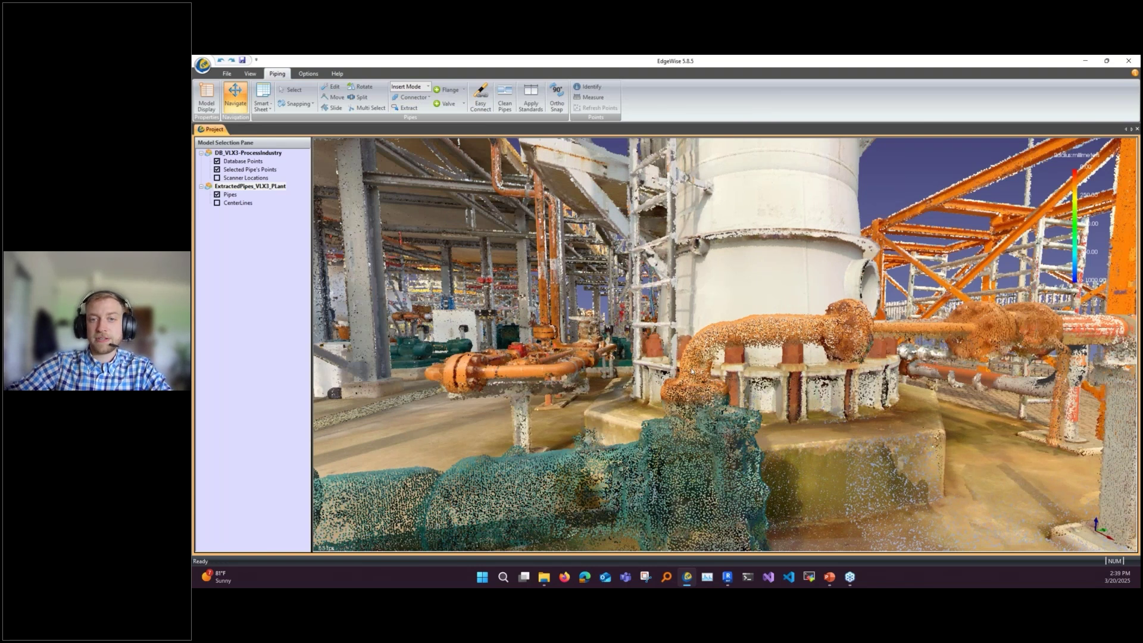
left_click_drag(692, 371, 693, 370)
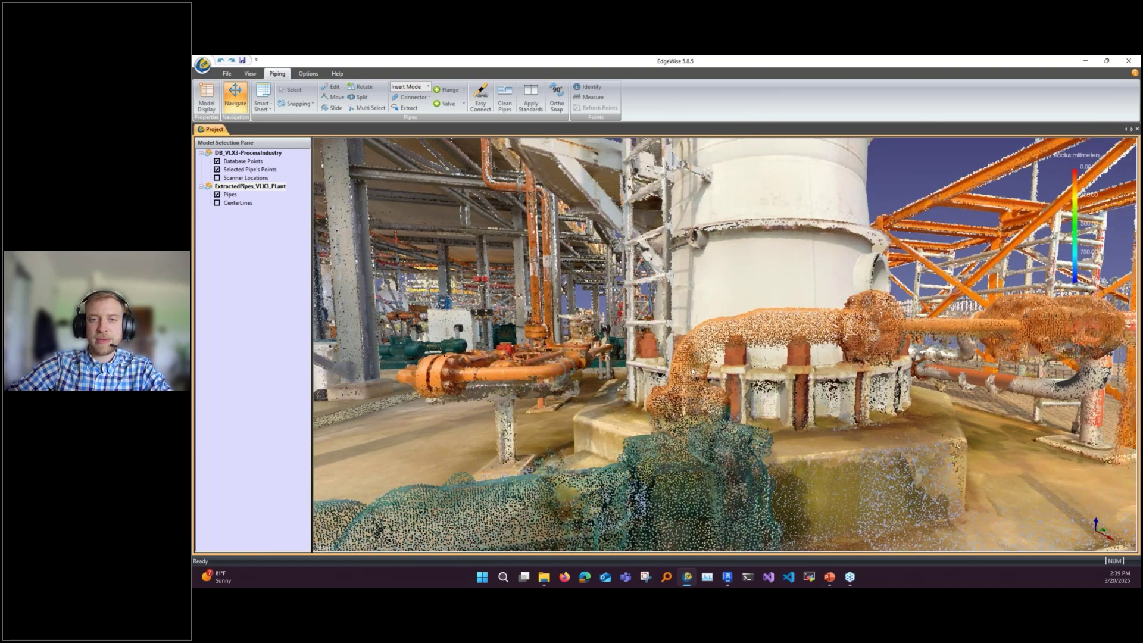
left_click_drag(692, 372, 763, 369)
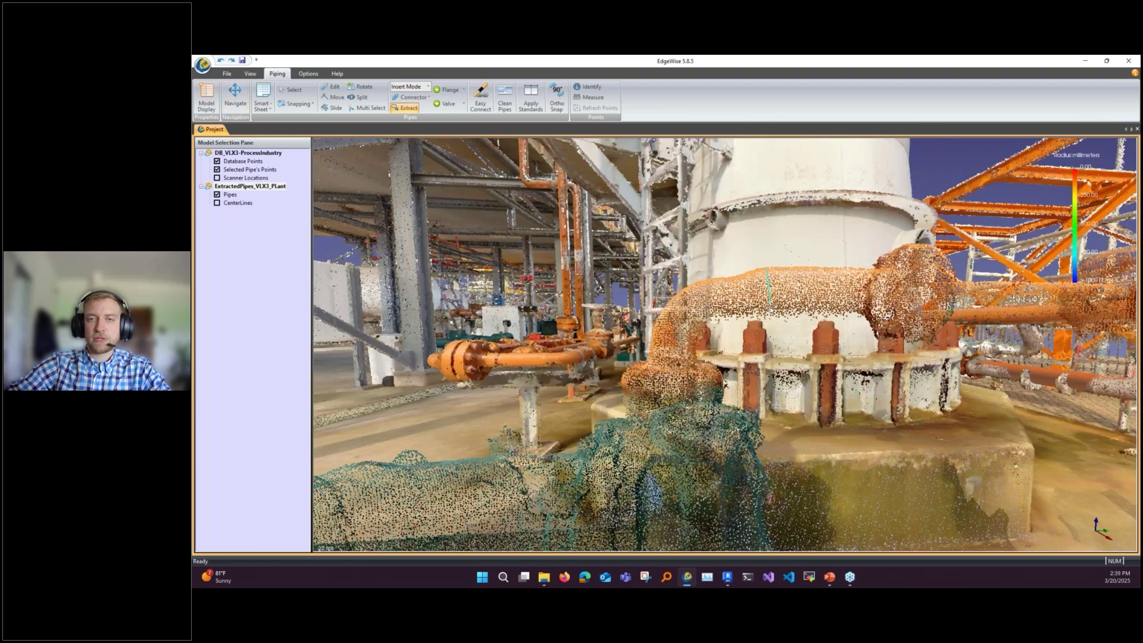
left_click(769, 292)
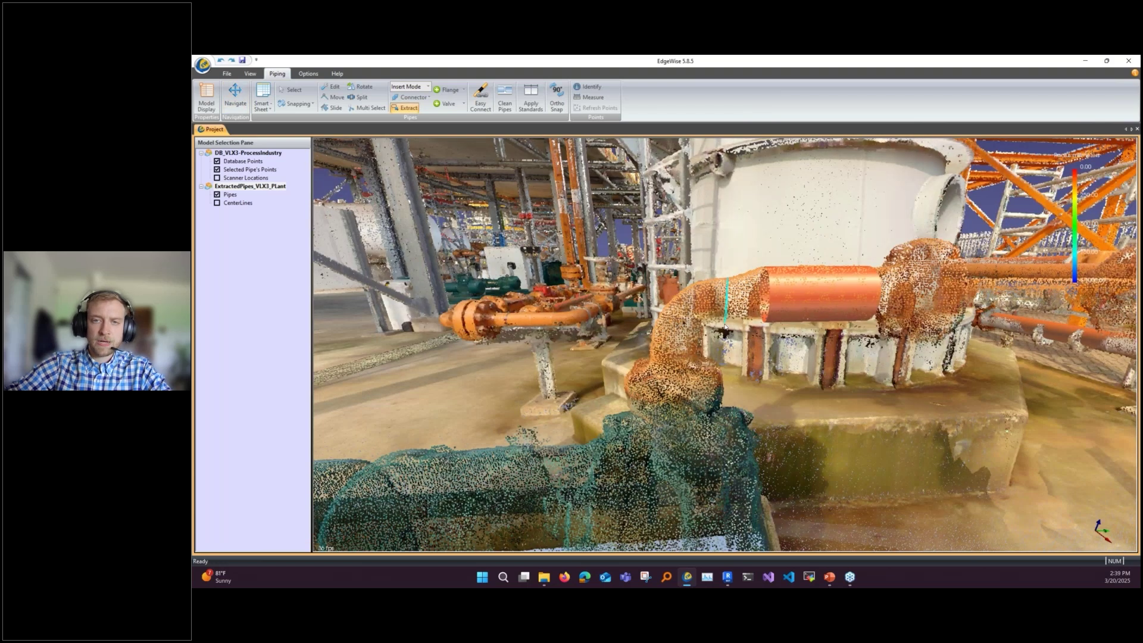
left_click(725, 327)
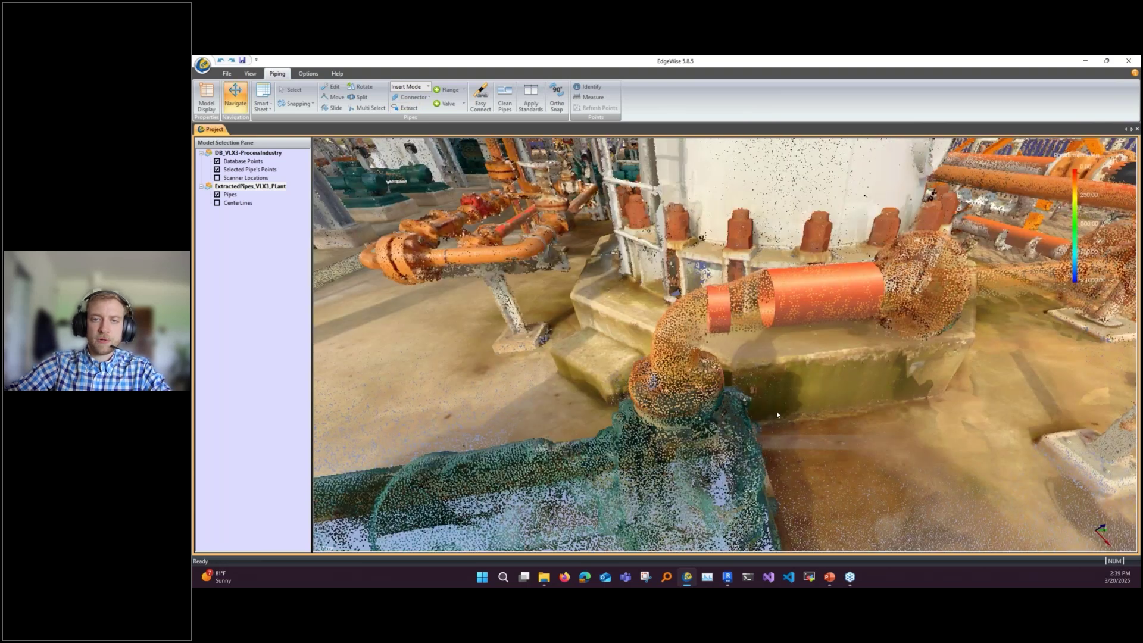
Step: Switch the insertion to Append mode and add an elbow to the free end of the short horizontal section above the pump
left_click_drag(776, 412, 737, 389)
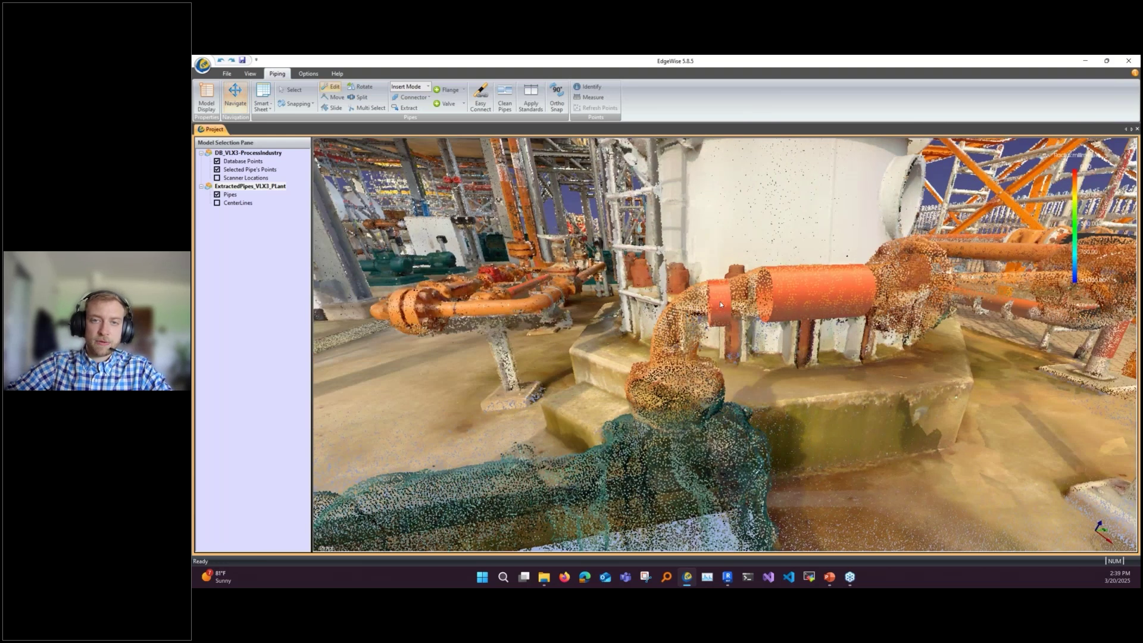
left_click(720, 304)
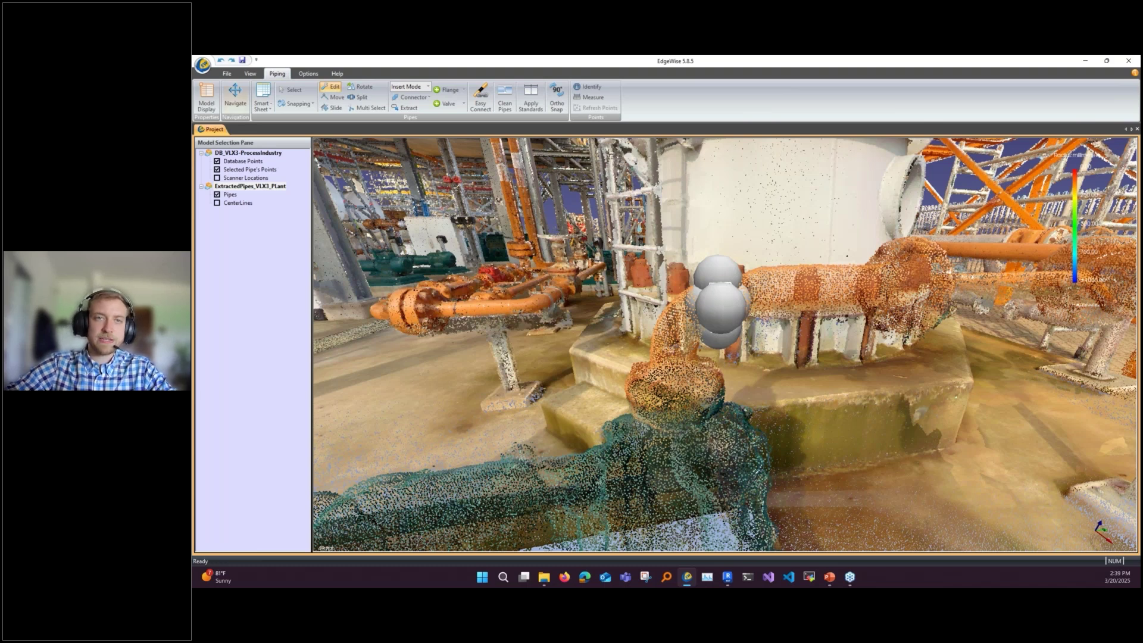
key("Escape")
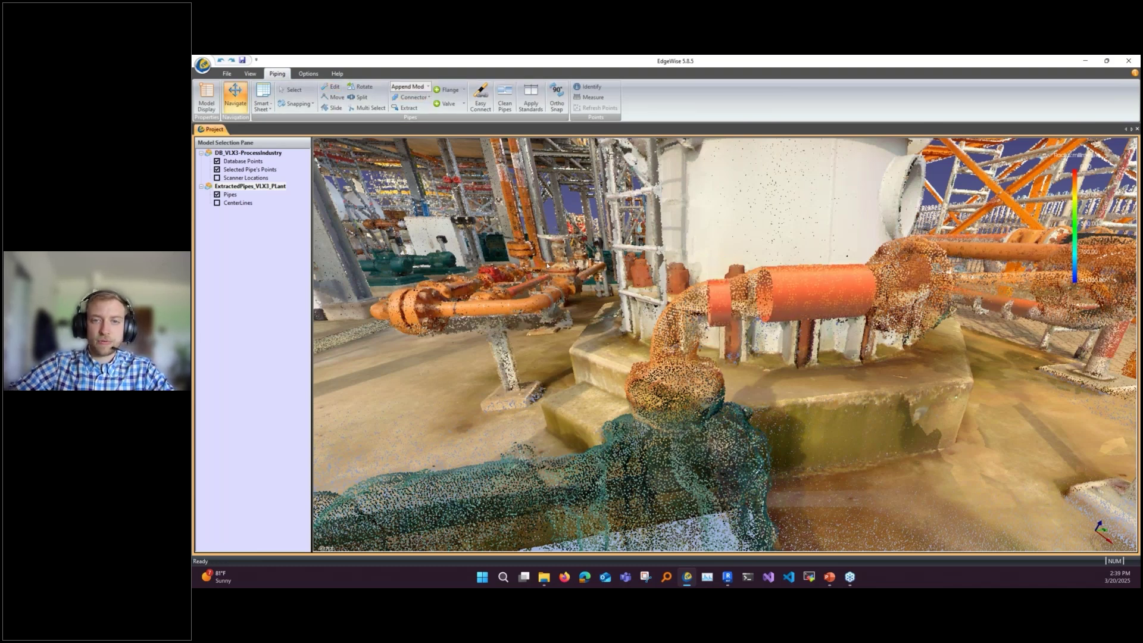
left_click_drag(546, 265, 563, 259)
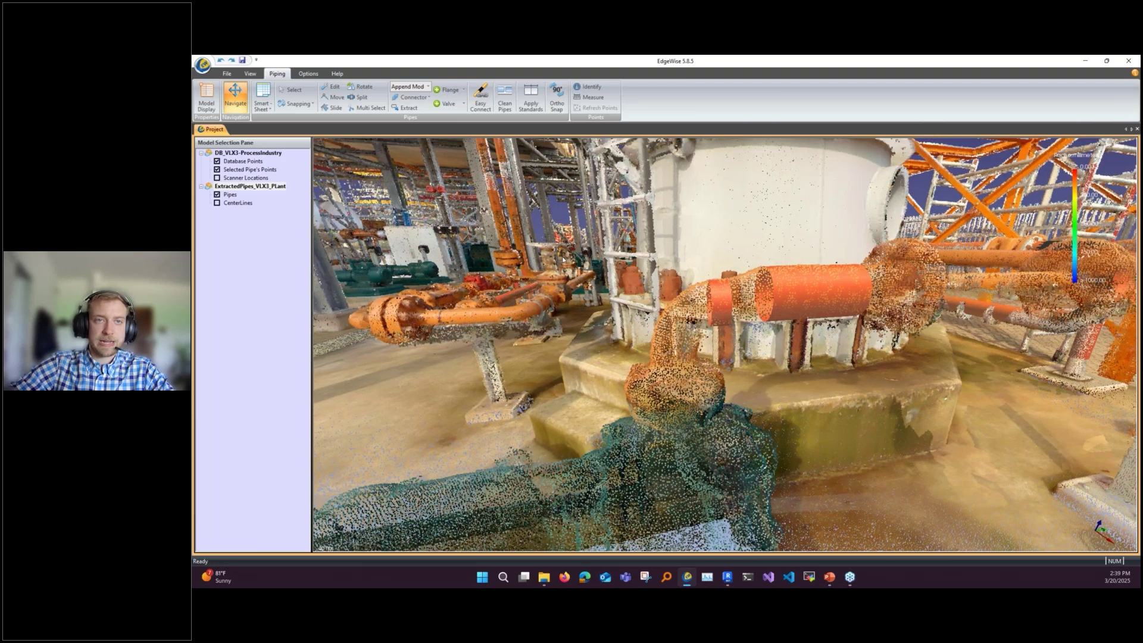
left_click(428, 97)
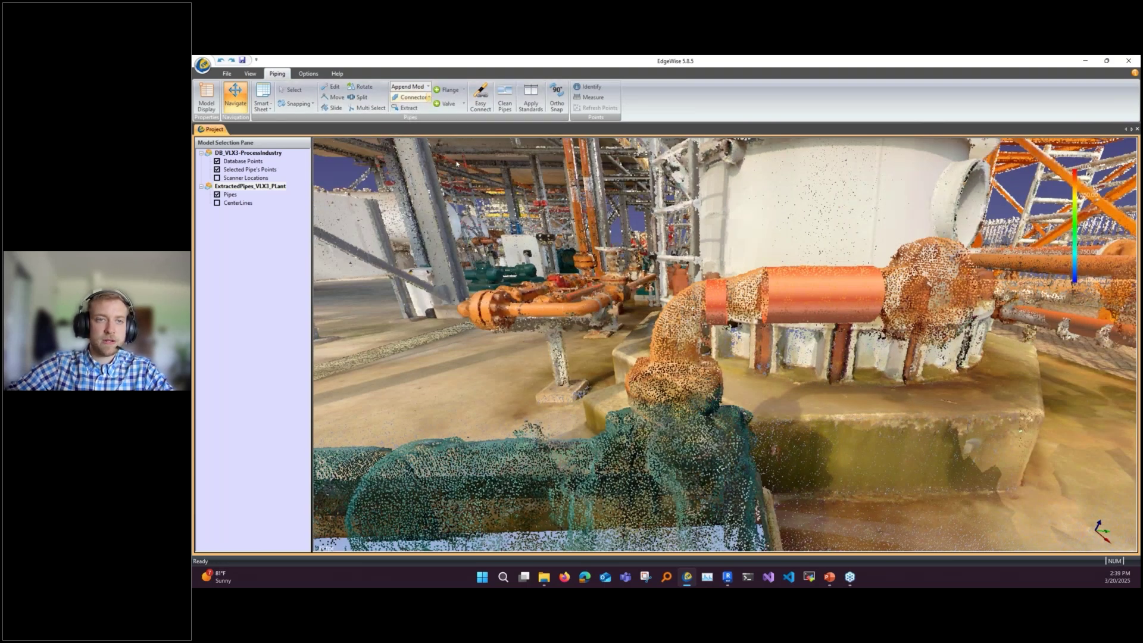
left_click_drag(457, 163, 701, 311)
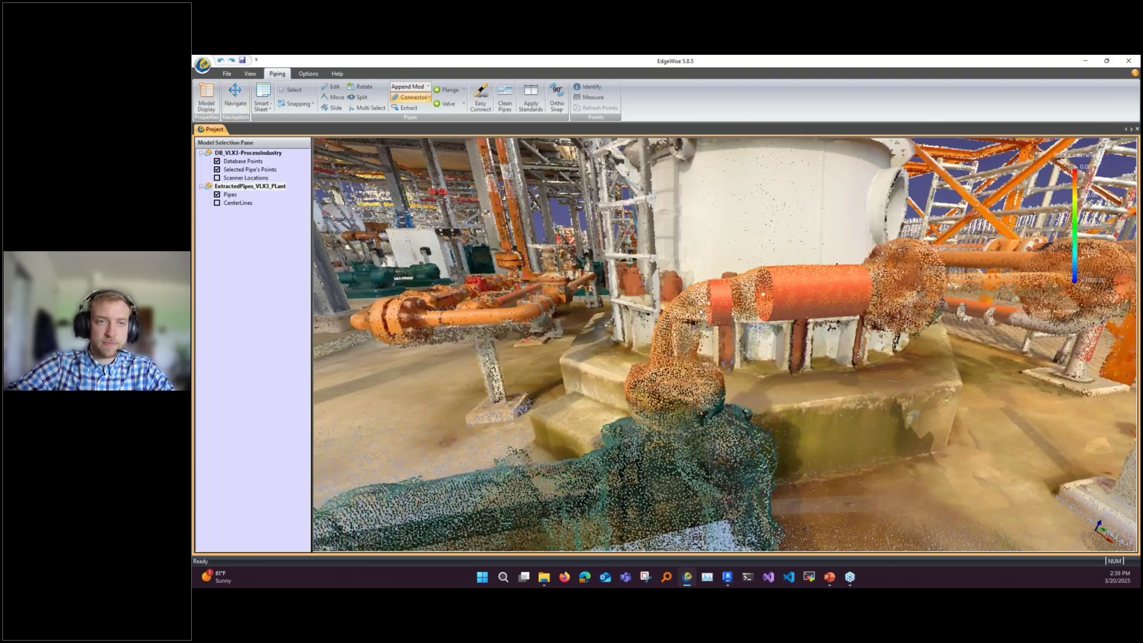
left_click(700, 311)
left_click(359, 244)
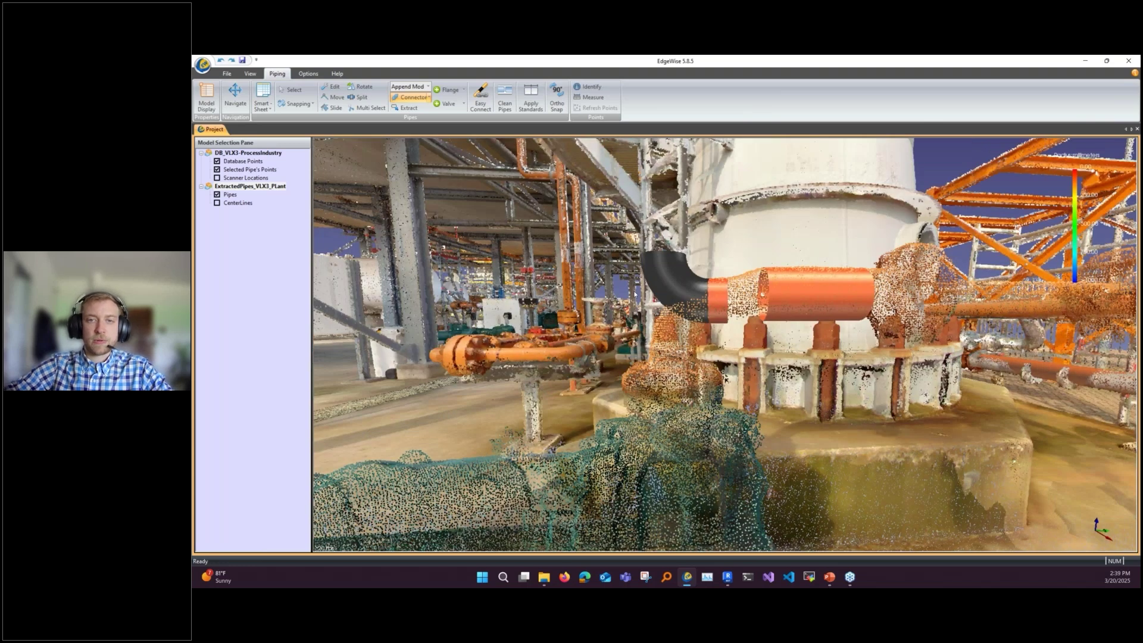
Step: Rotate the appended elbow about the short horizontal section so its free end points down toward the green pump
left_click_drag(634, 294, 575, 361)
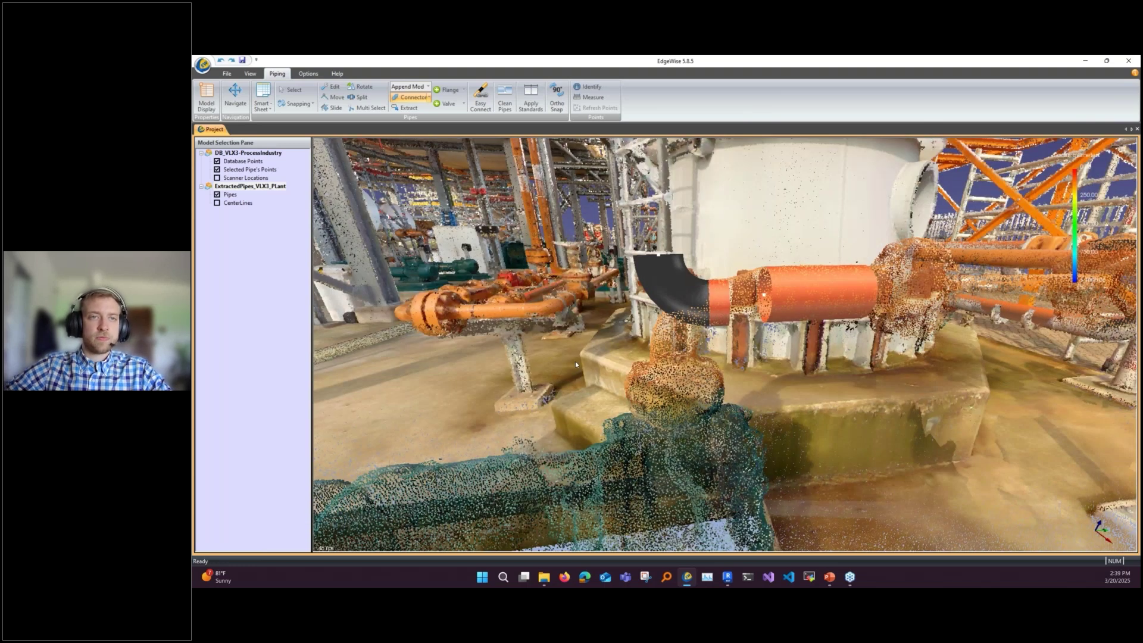
left_click(331, 86)
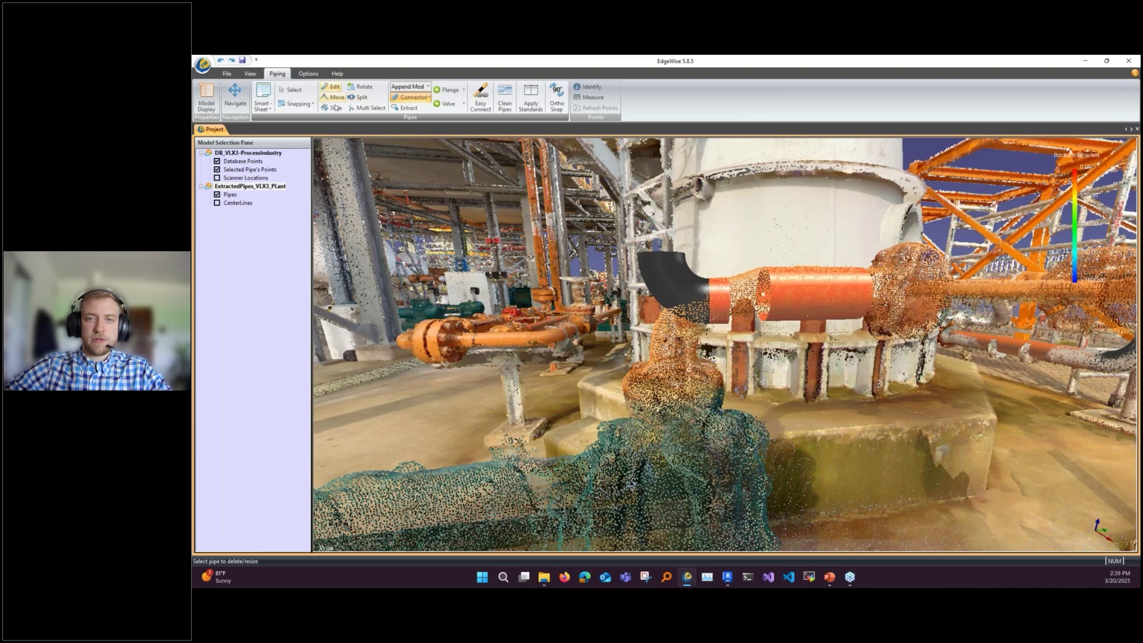
left_click(361, 86)
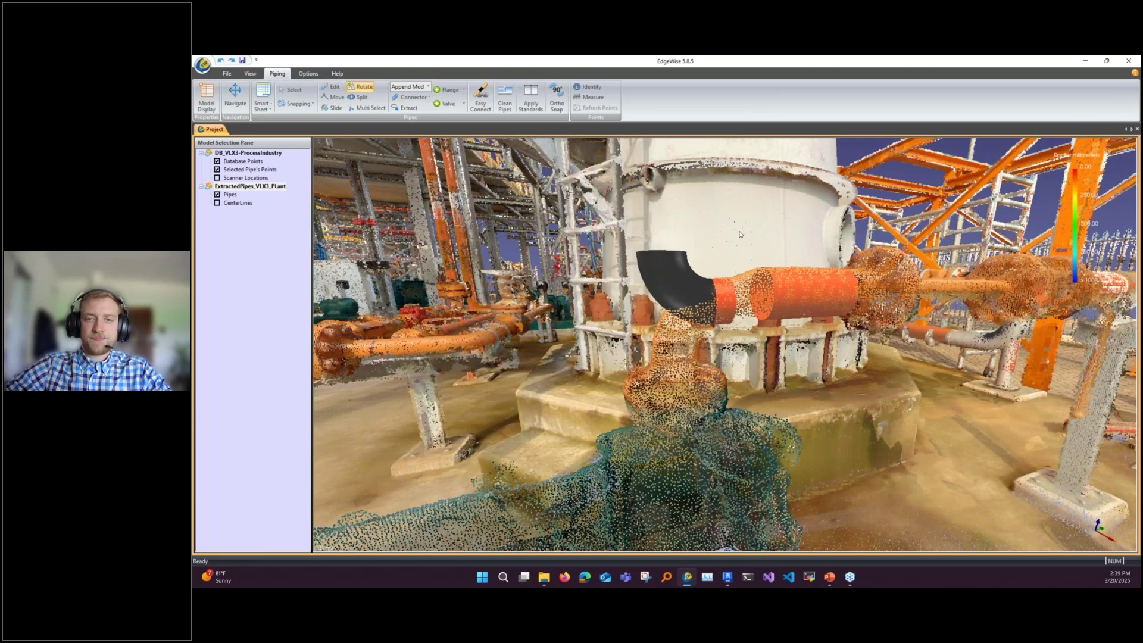
left_click_drag(740, 234, 734, 391)
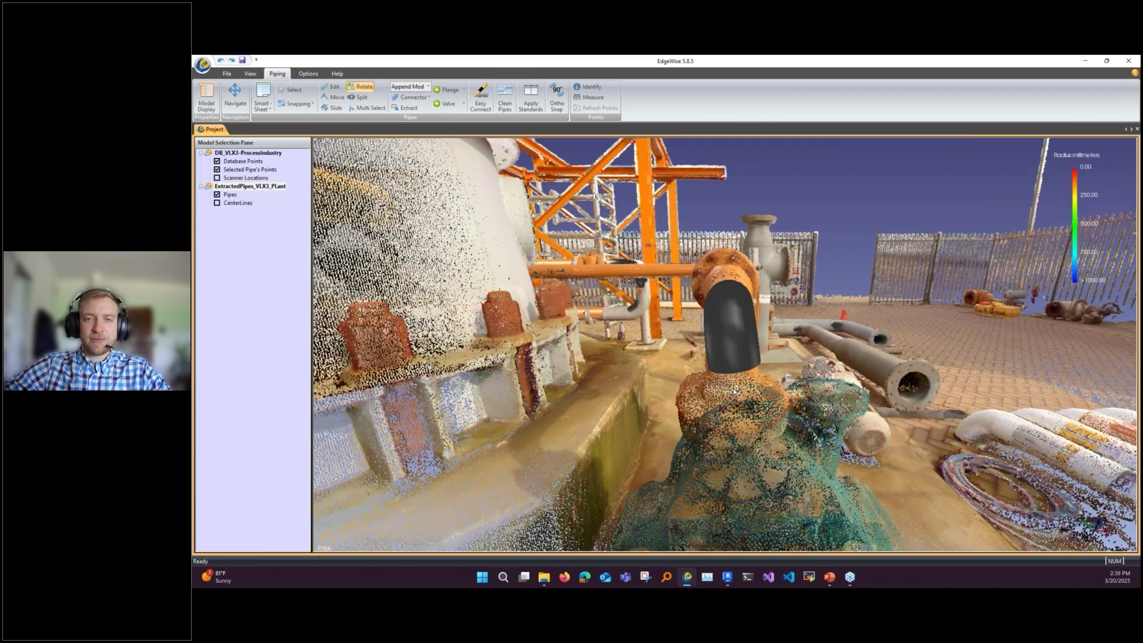
left_click_drag(735, 391, 737, 332)
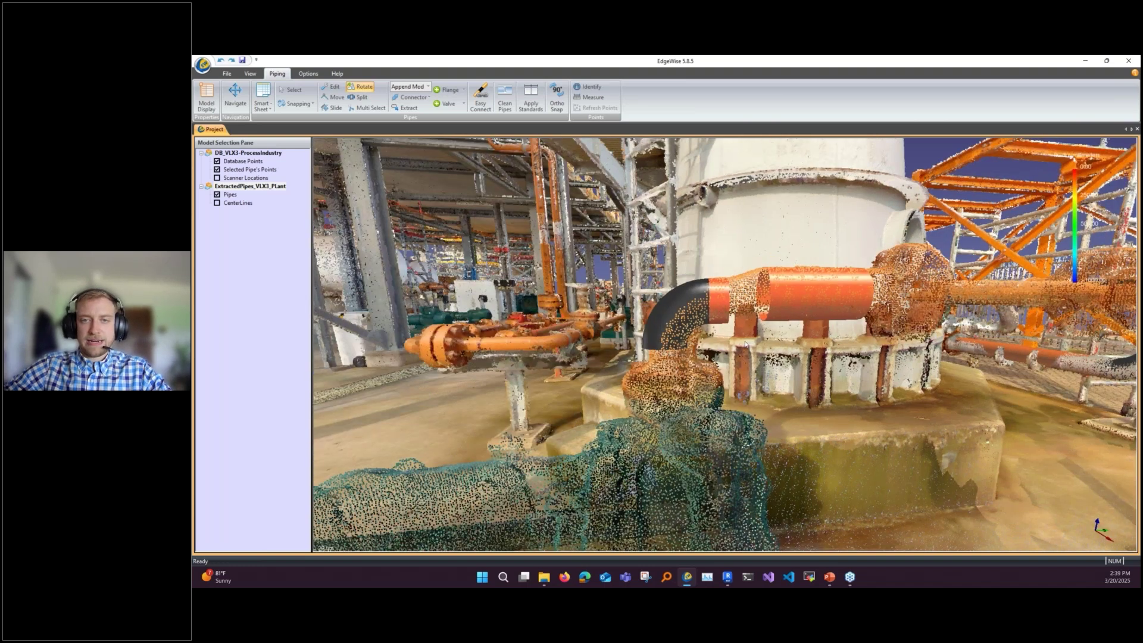
Step: Delete the appended elbow and shorten the free end of the short horizontal section beside the bend
key("Escape")
key("Delete")
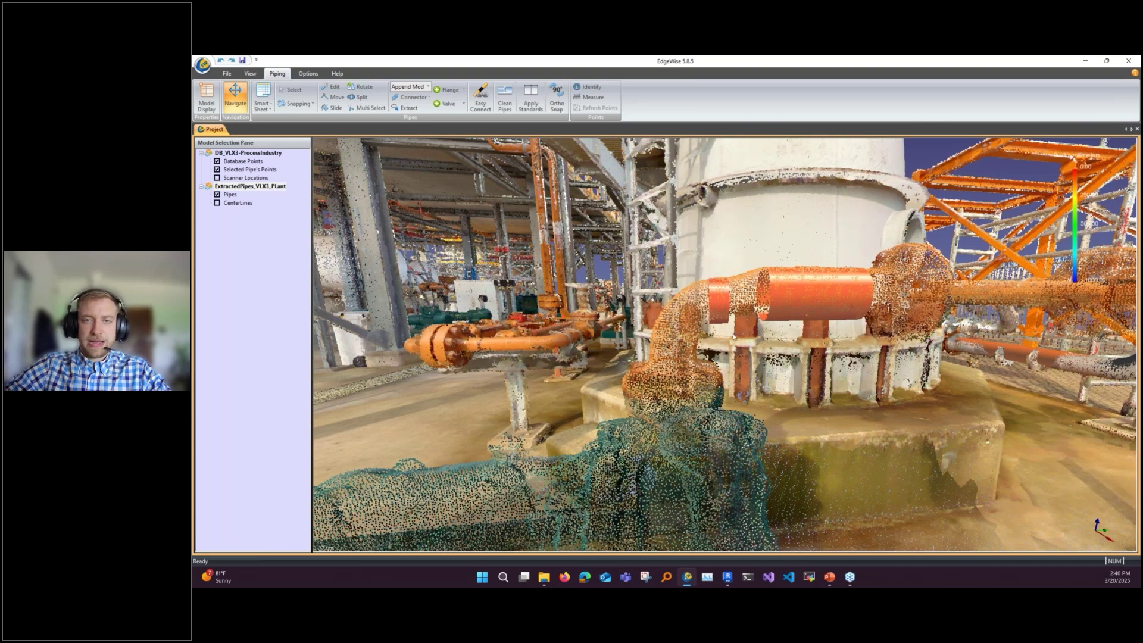
double_click(717, 309)
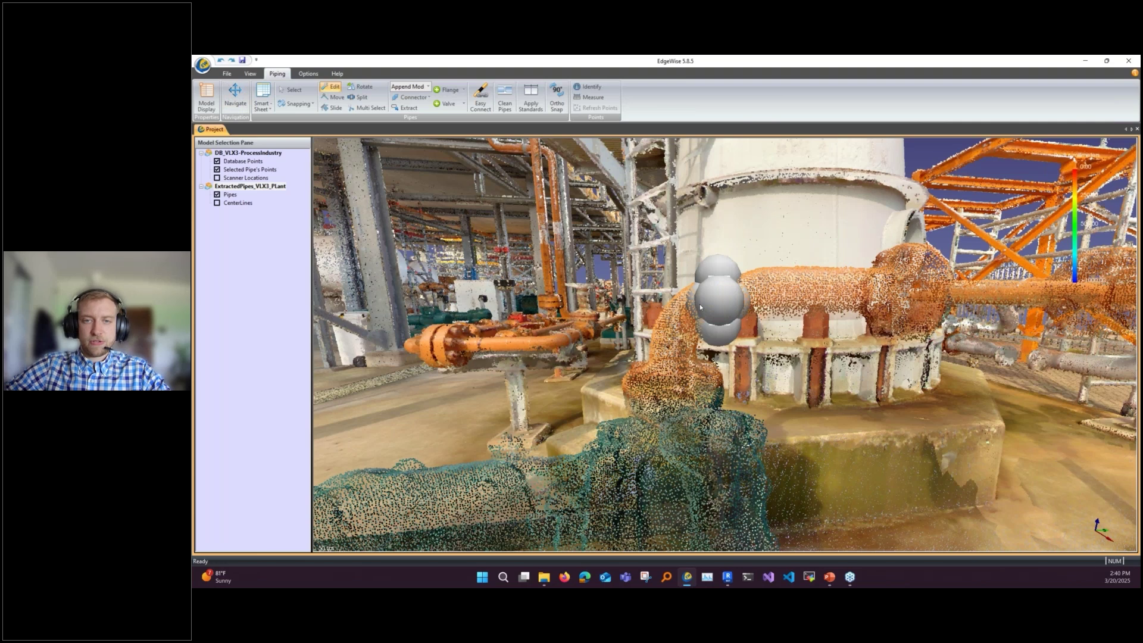
left_click(483, 100)
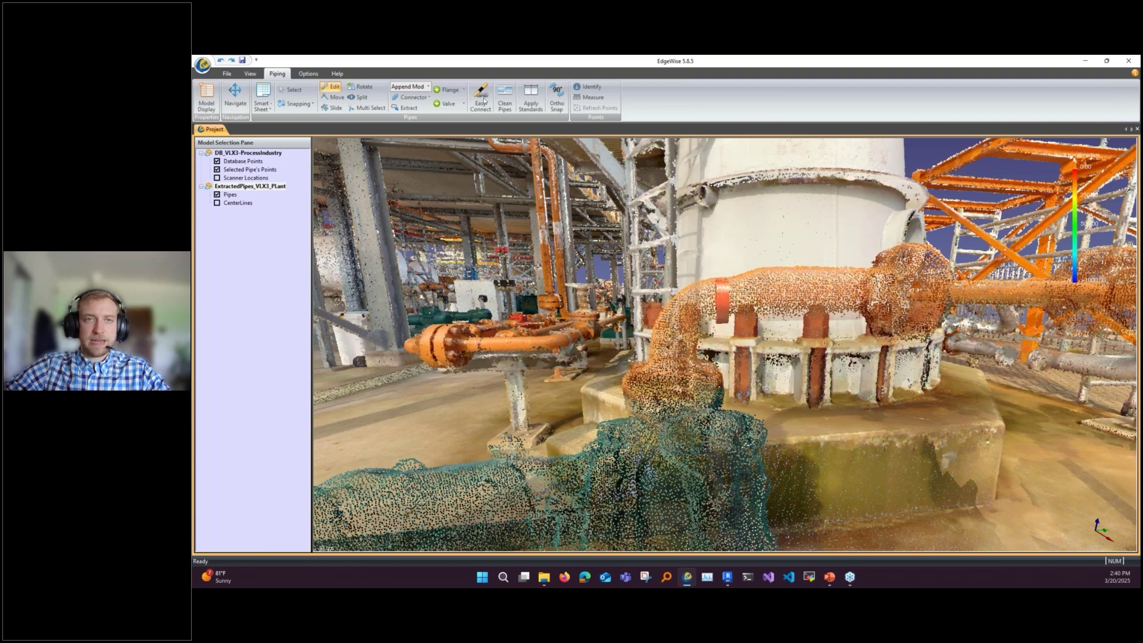
Step: Append an elbow with bend radius 1 and bend angle 90 to the short section and rotate it down toward the pump
left_click(423, 97)
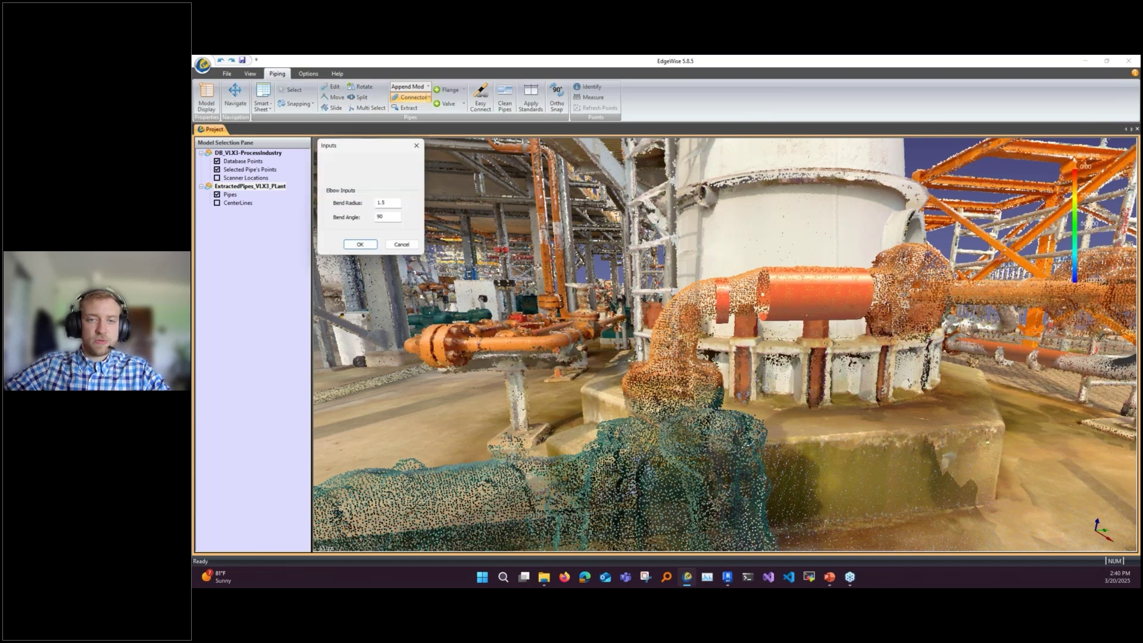
left_click_drag(638, 348, 665, 355)
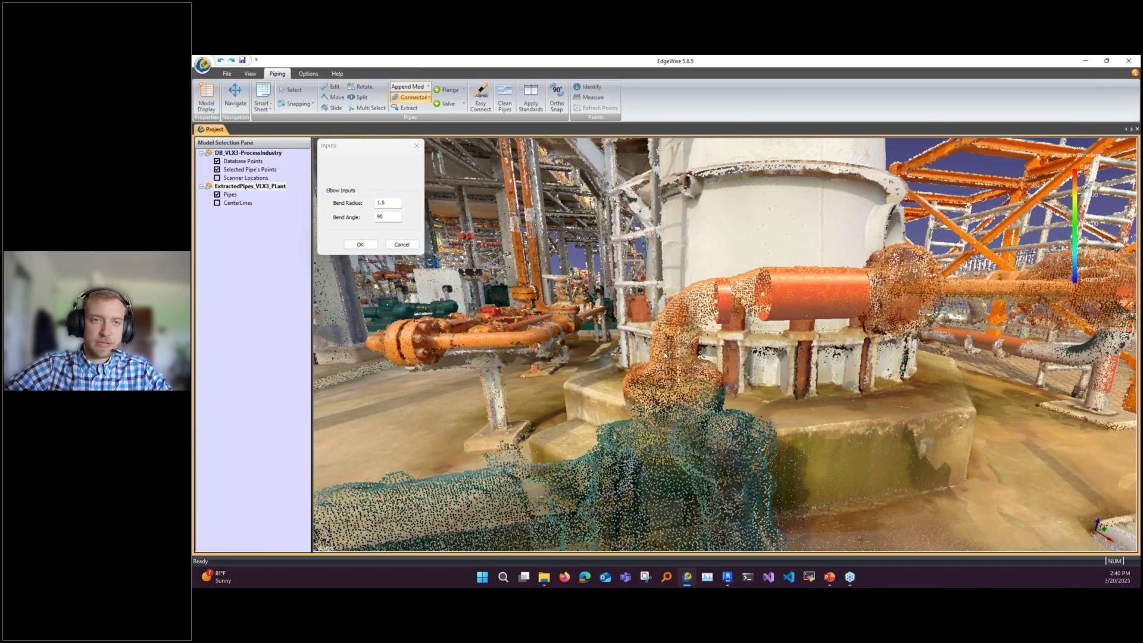
double_click(387, 202)
type("1")
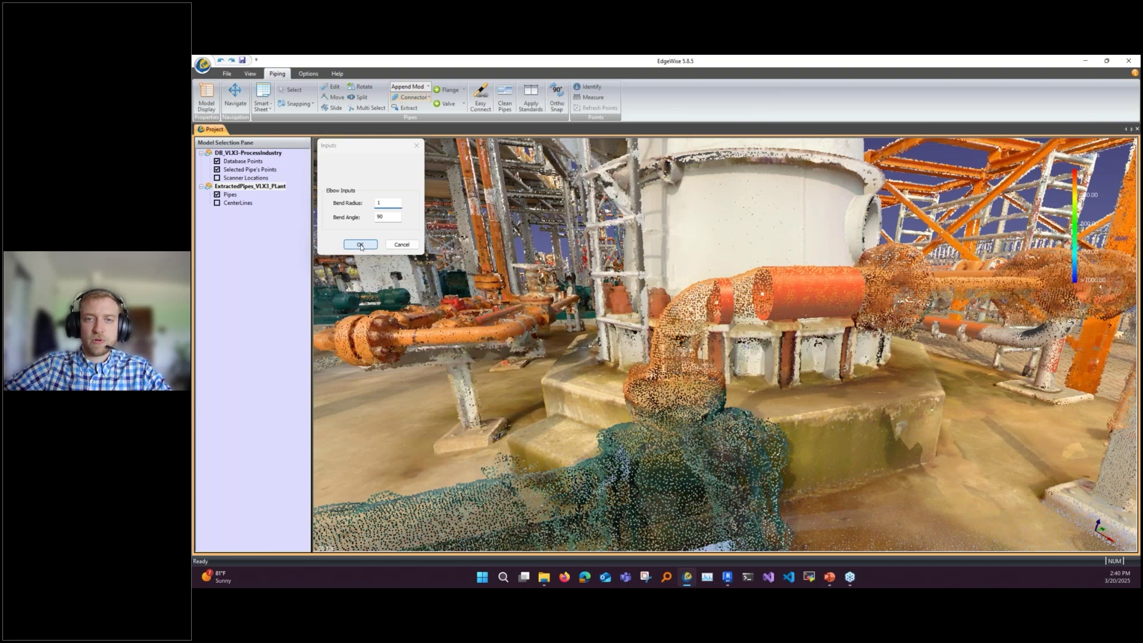
left_click(360, 244)
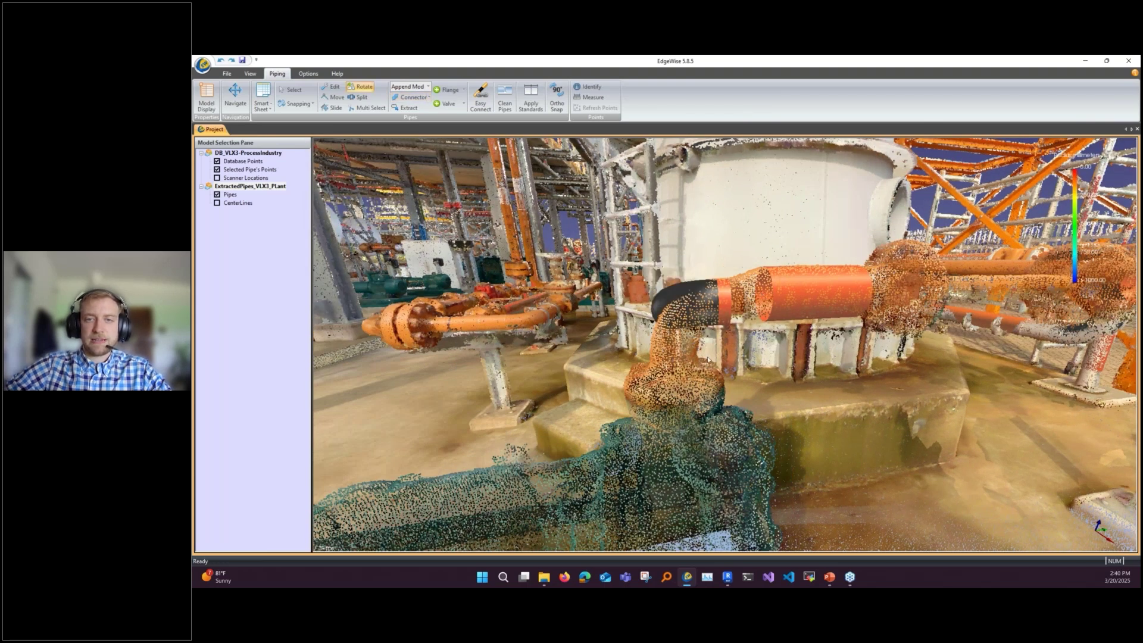
left_click_drag(708, 360, 674, 371)
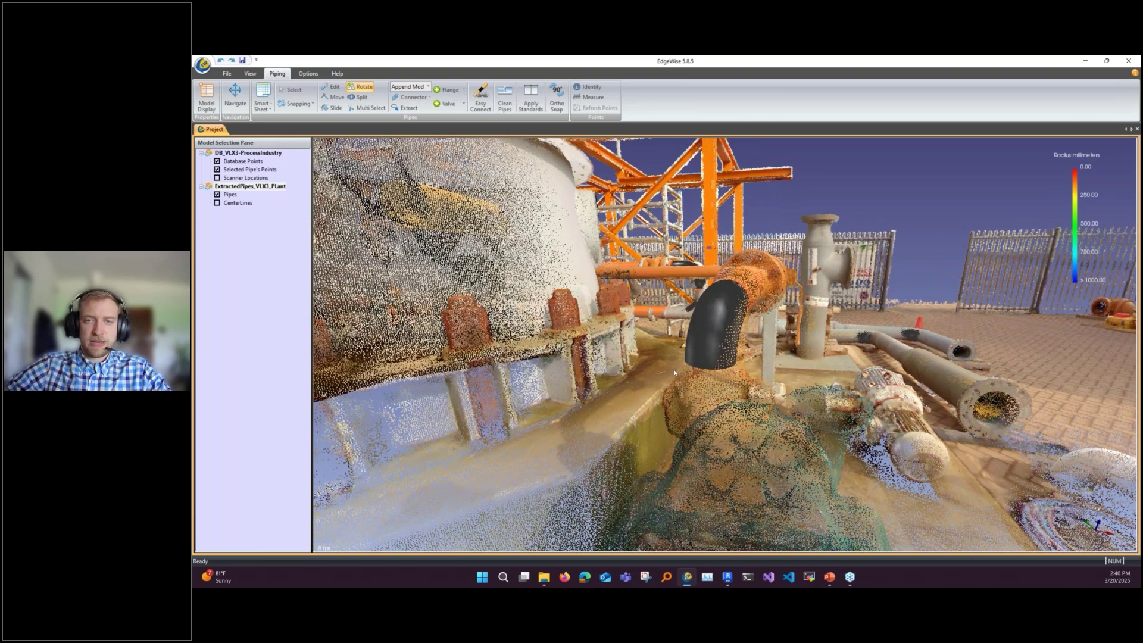
left_click_drag(675, 371, 729, 316)
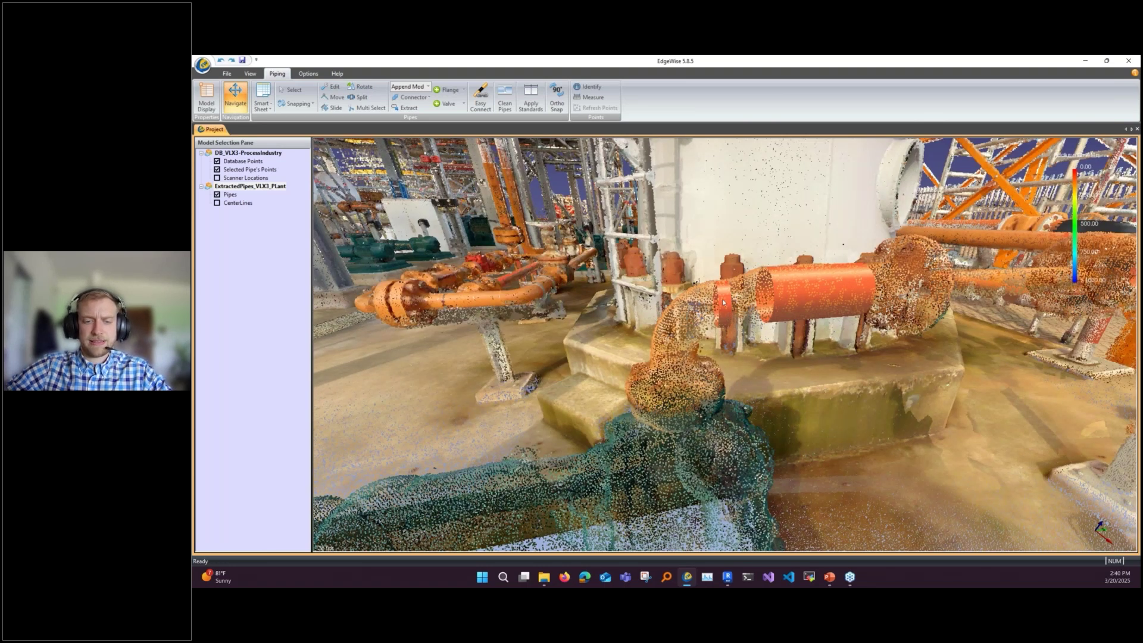
Step: Try to move the short horizontal section down onto the lower leg of the bend above the pump
double_click(724, 303)
left_click_drag(737, 350, 736, 340)
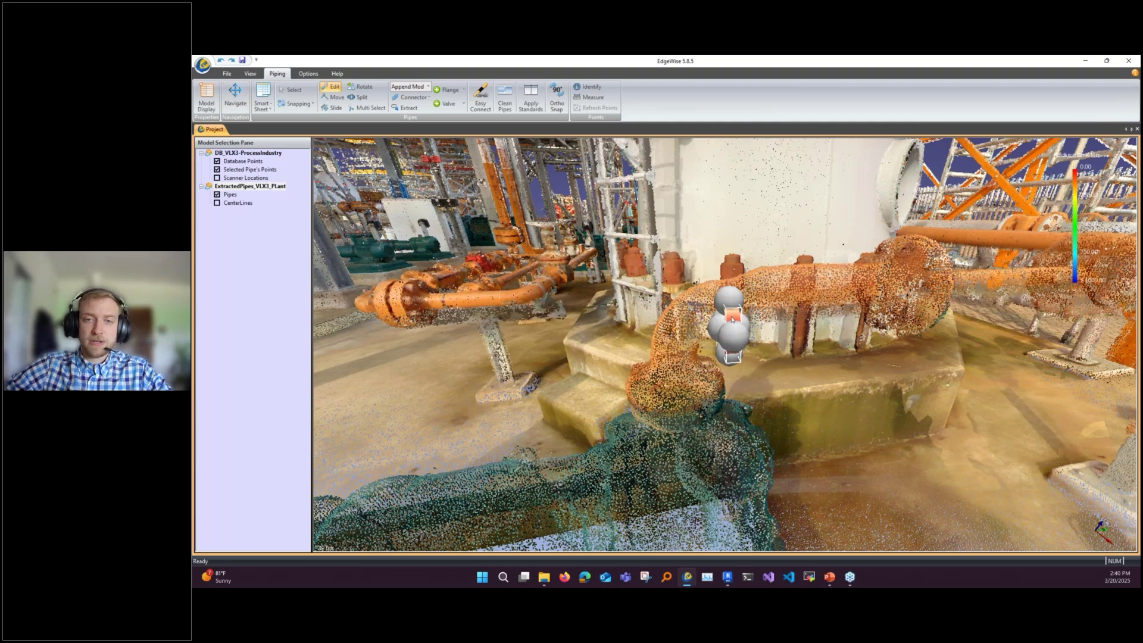
left_click_drag(733, 319, 636, 373)
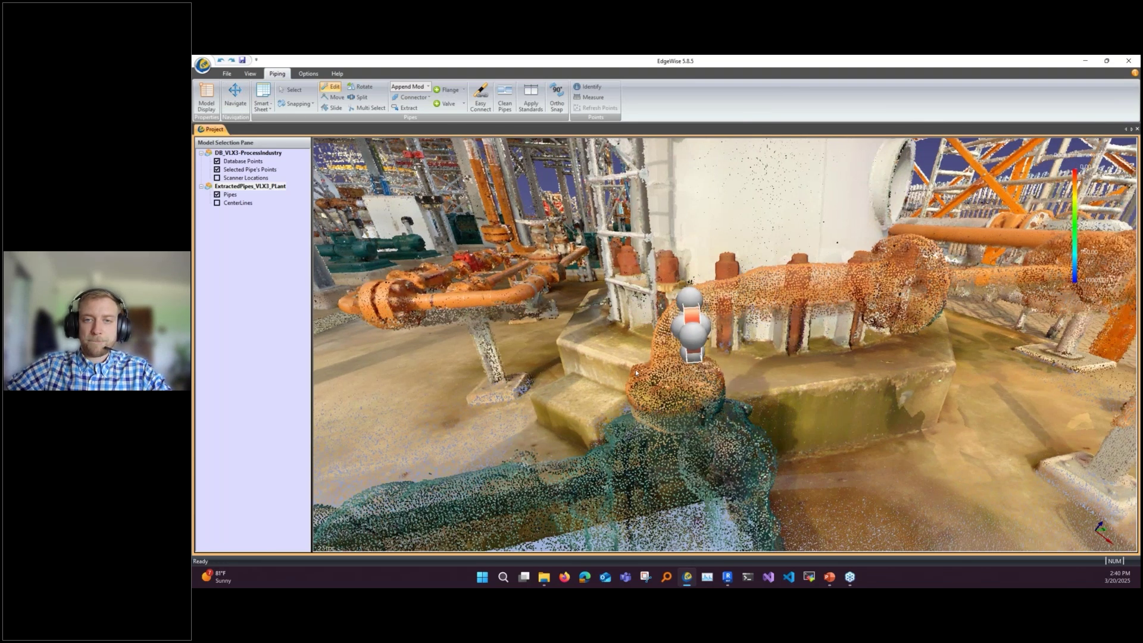
left_click_drag(635, 373, 726, 330)
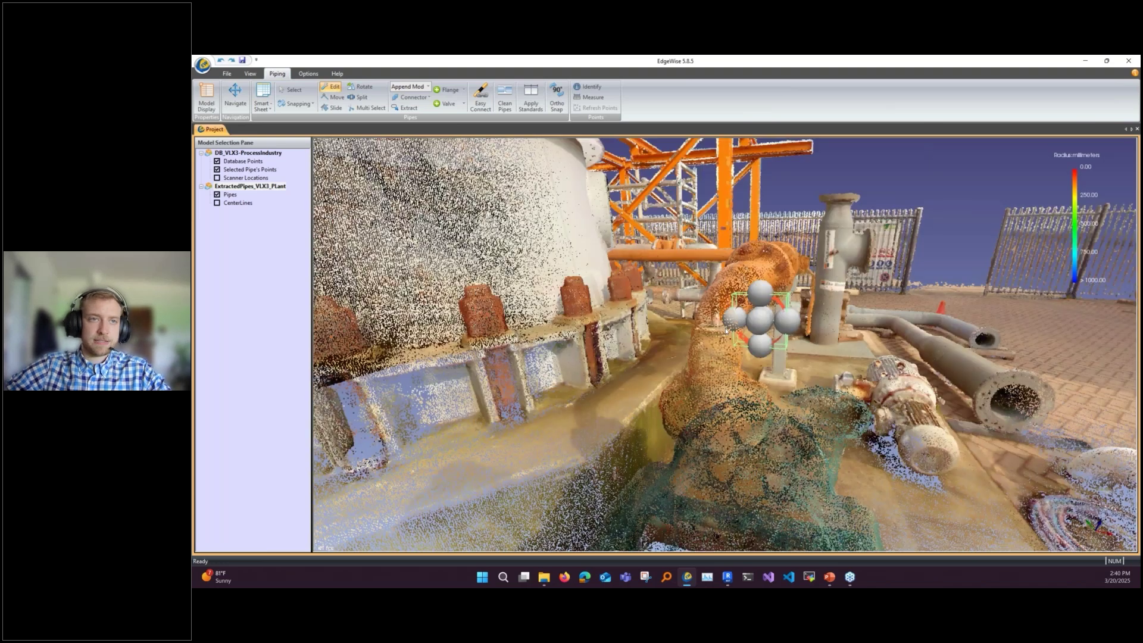
left_click(235, 96)
left_click_drag(524, 220, 459, 254)
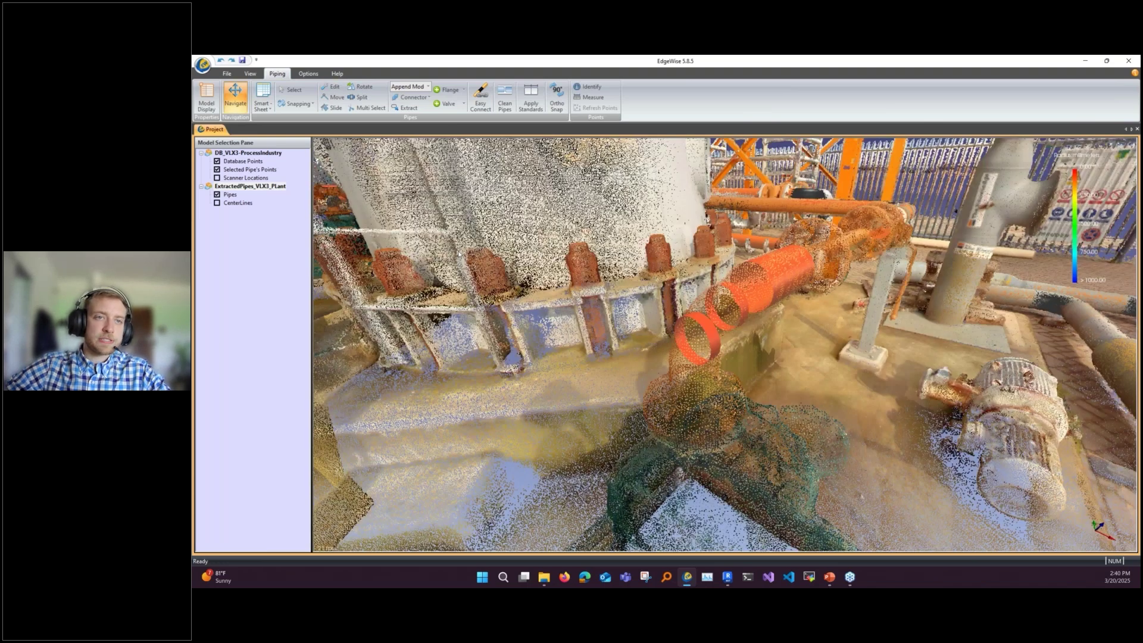
Step: Extract a short vertical pipe section on the lower leg of the bend above the pump and adjust its position
key("Escape")
key("ctrl+z")
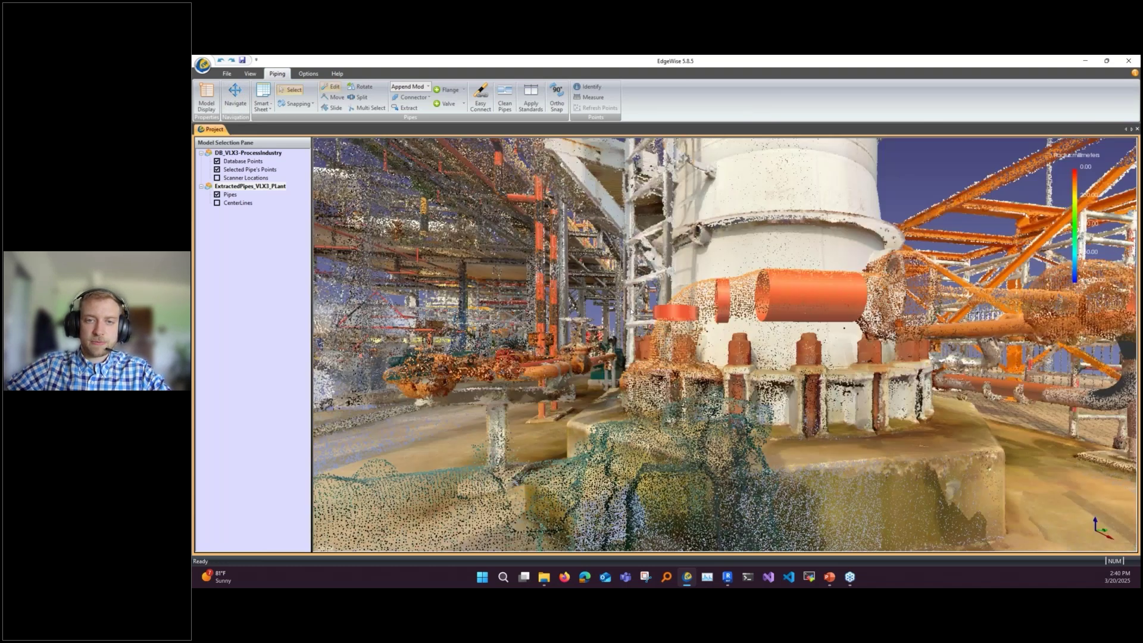
left_click_drag(676, 313, 760, 385)
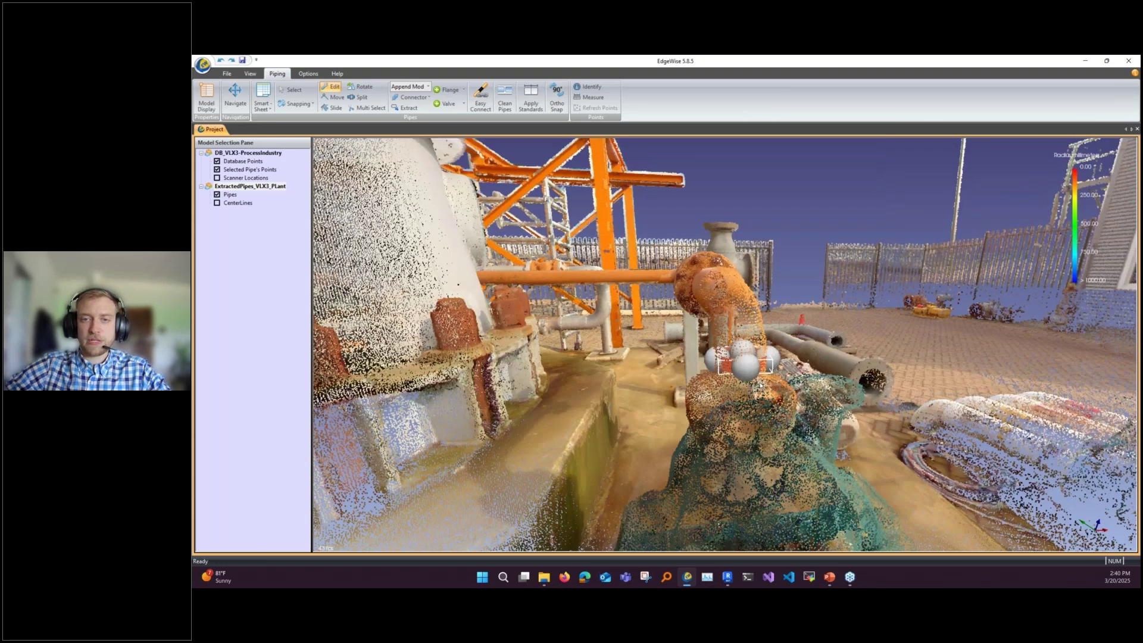
left_click_drag(760, 385, 1014, 357)
key("Escape")
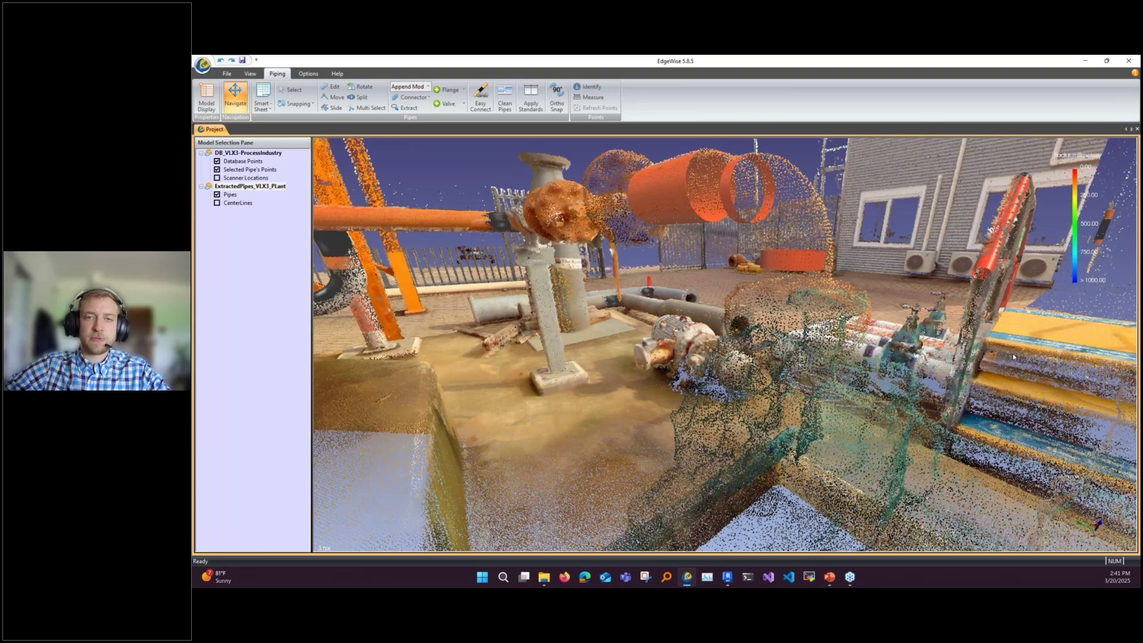
Step: Align the short vertical section with the scanned points from above and connect it to the horizontal section with an elbow in Insert mode
left_click_drag(1013, 357, 926, 451)
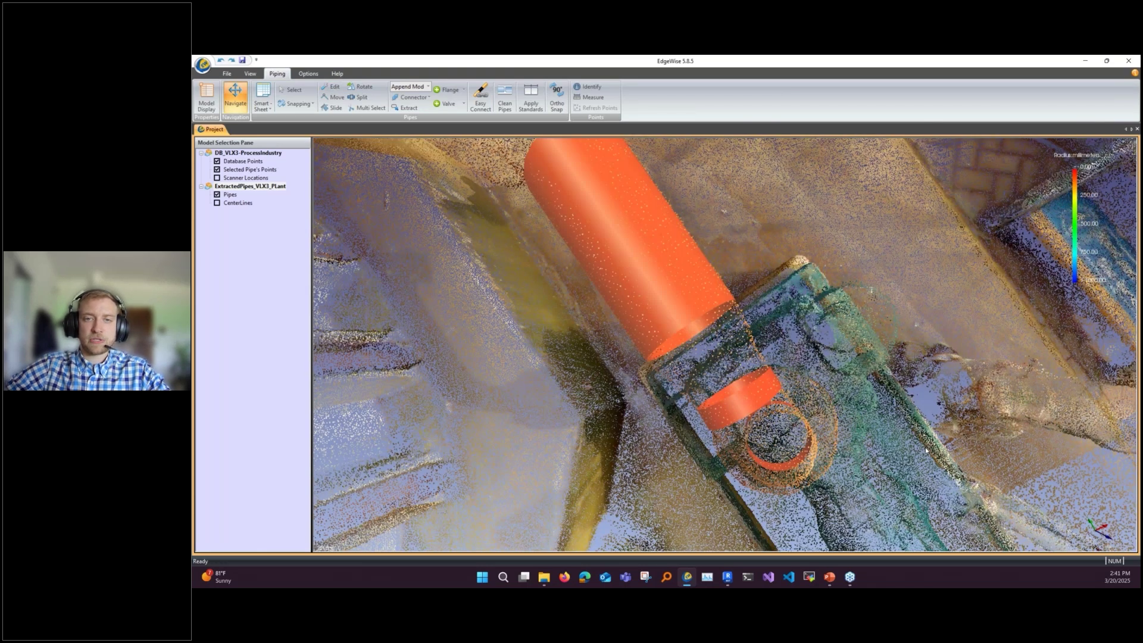
left_click_drag(926, 450, 579, 319)
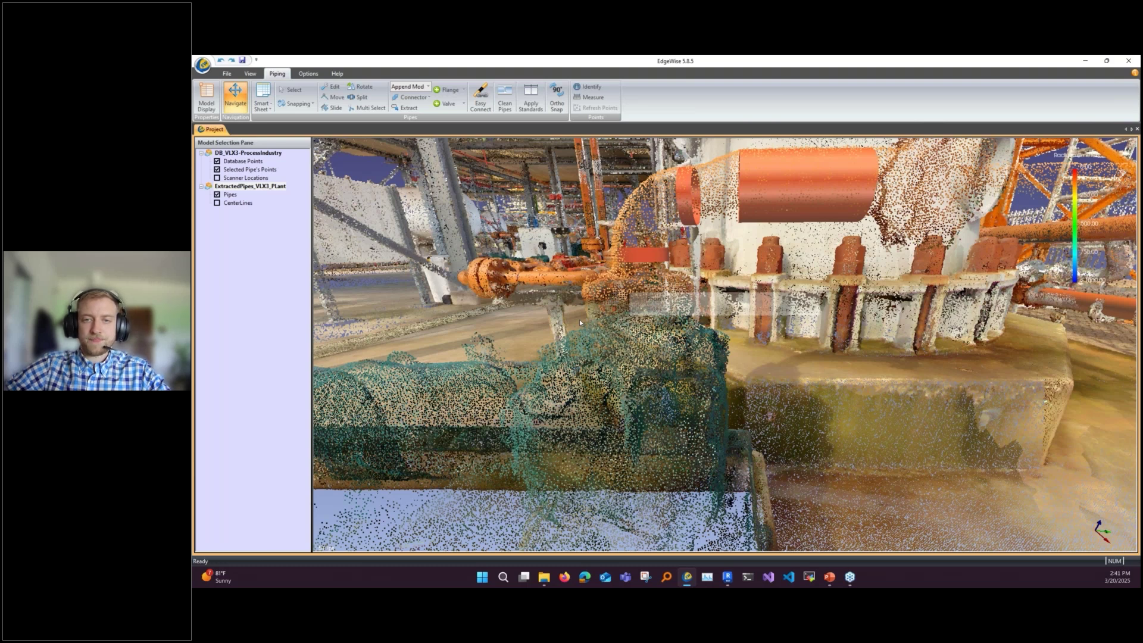
left_click_drag(580, 319, 729, 381)
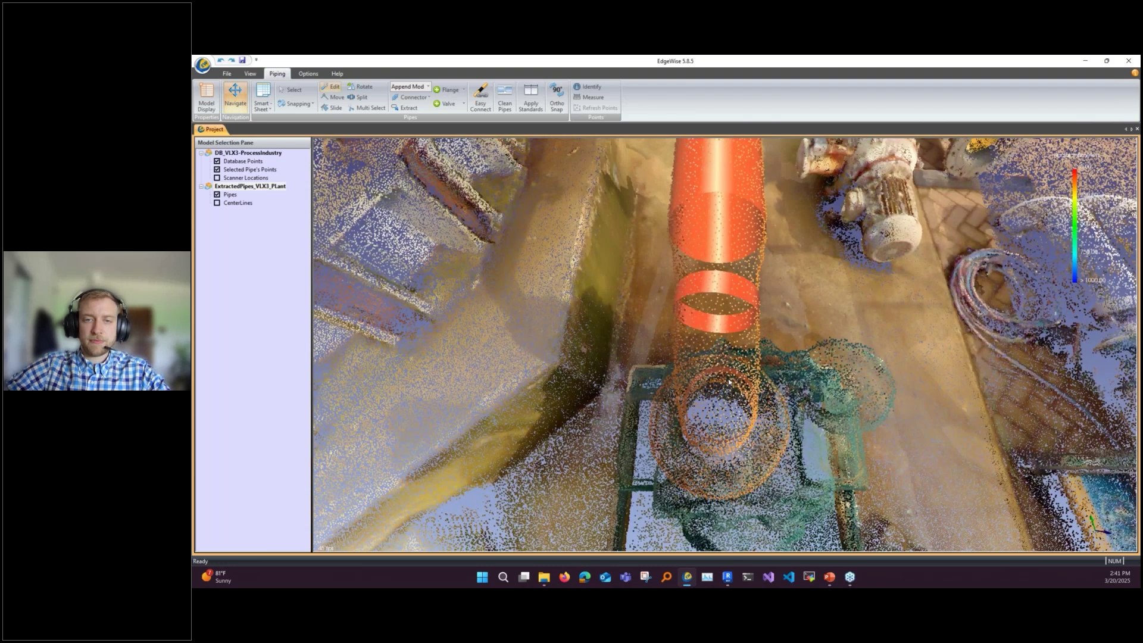
key("space")
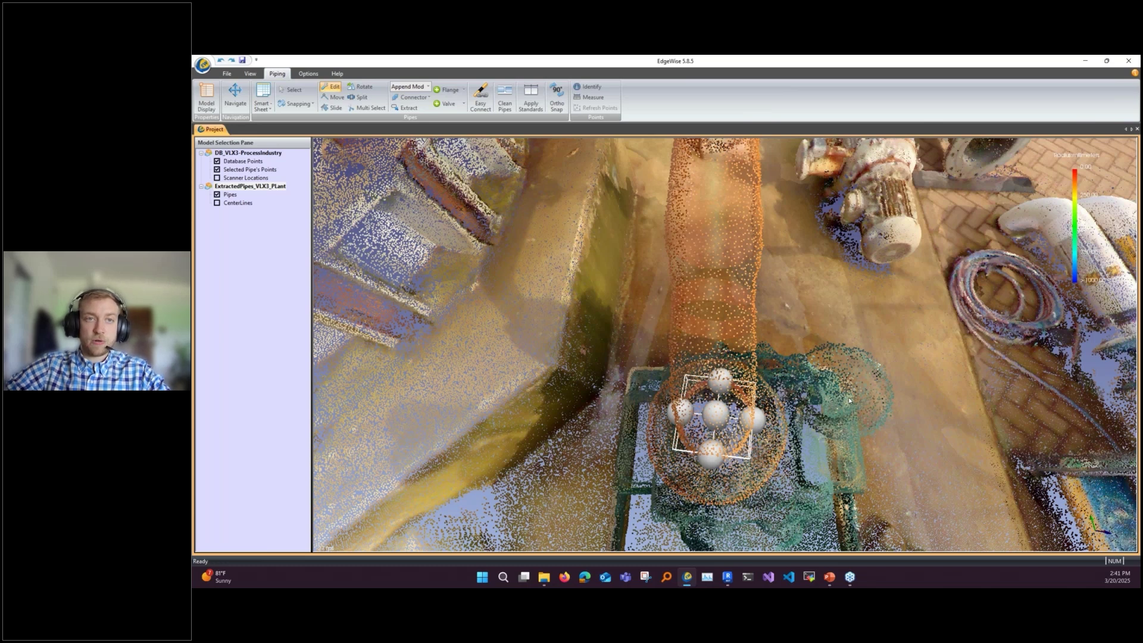
key("space")
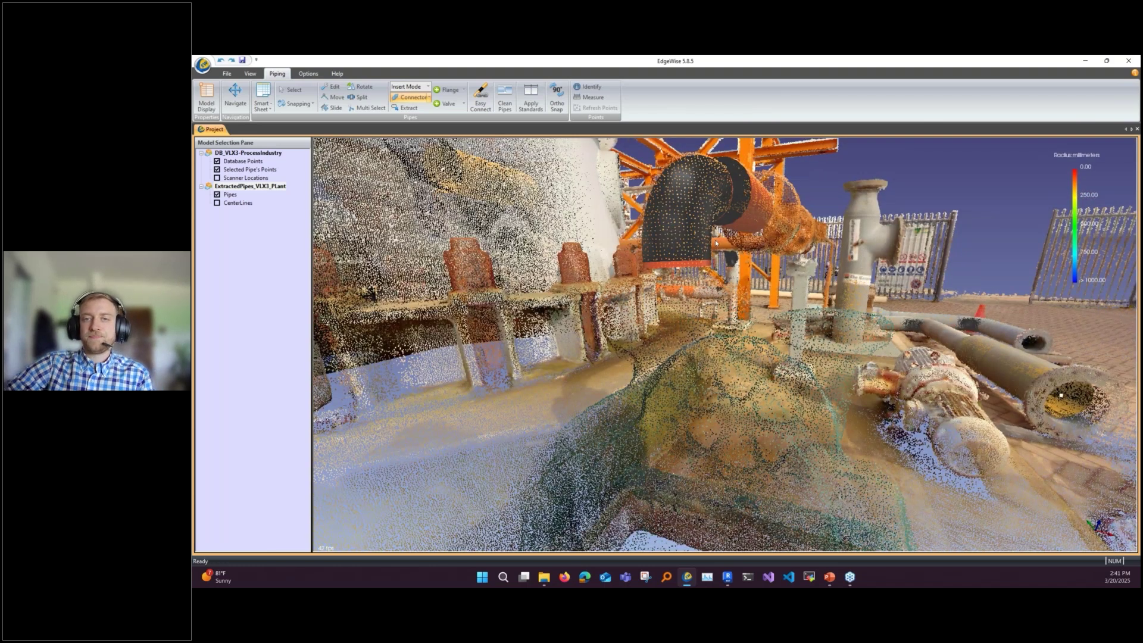
Step: Hide the database points so only the extracted pipe runs of the plant are displayed
left_click_drag(715, 243, 782, 323)
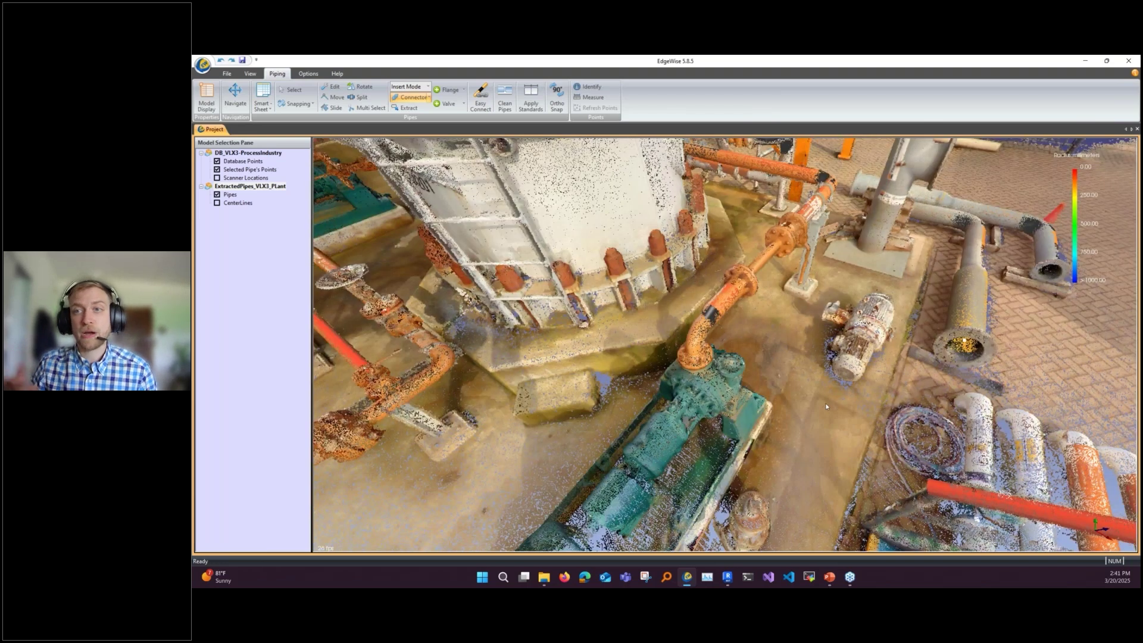
left_click_drag(826, 407, 817, 403)
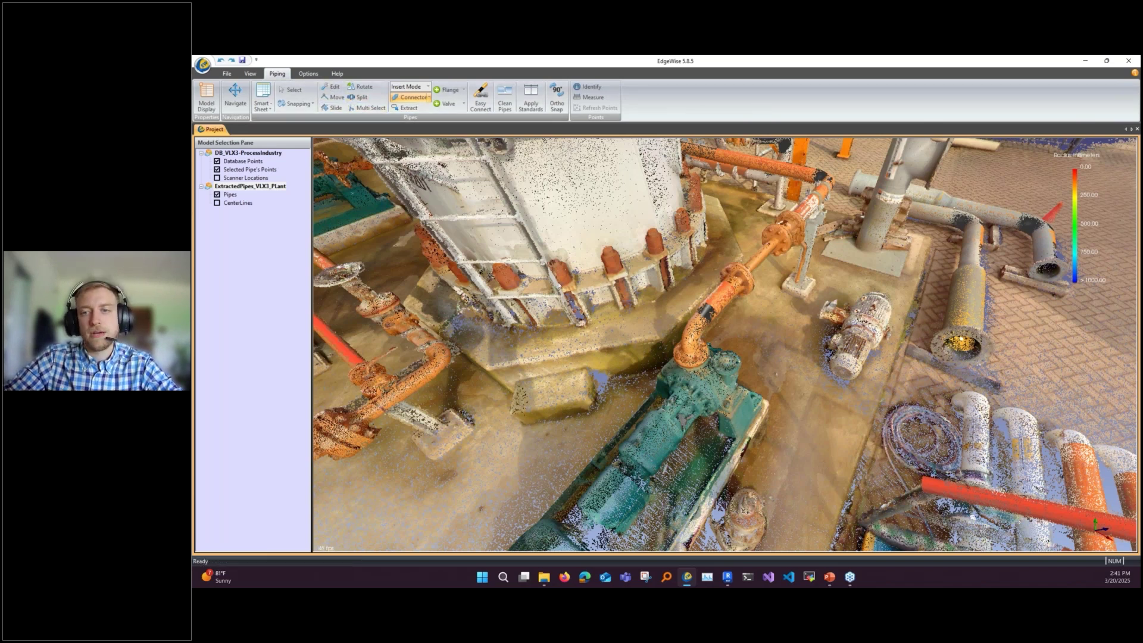
left_click_drag(558, 285, 495, 272)
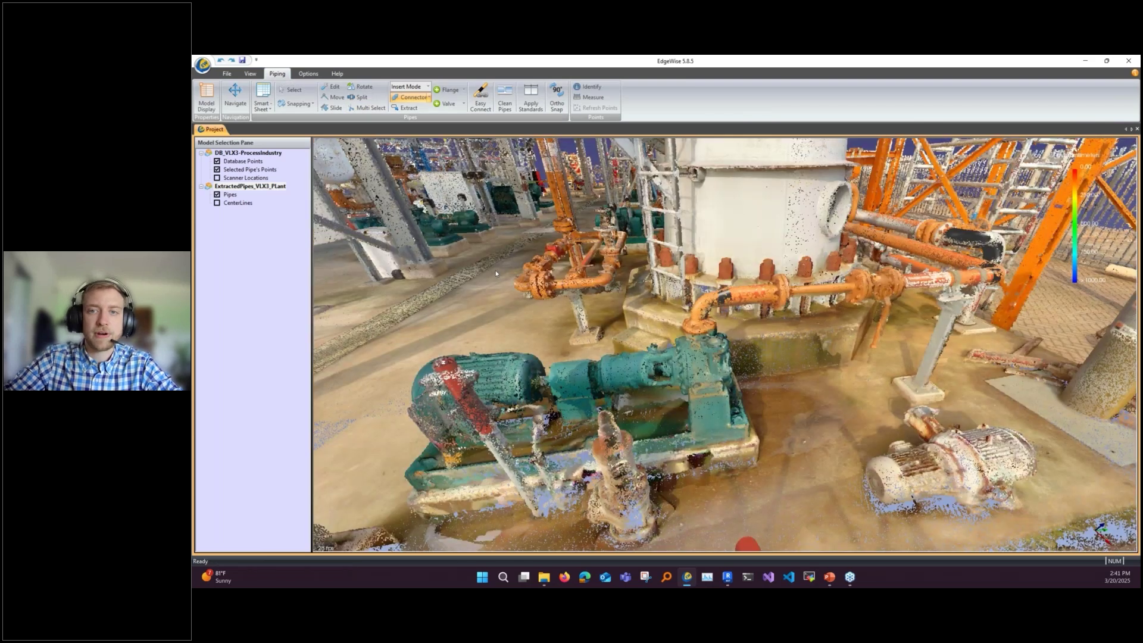
scroll(495, 270, "up", 2)
left_click_drag(494, 270, 478, 303)
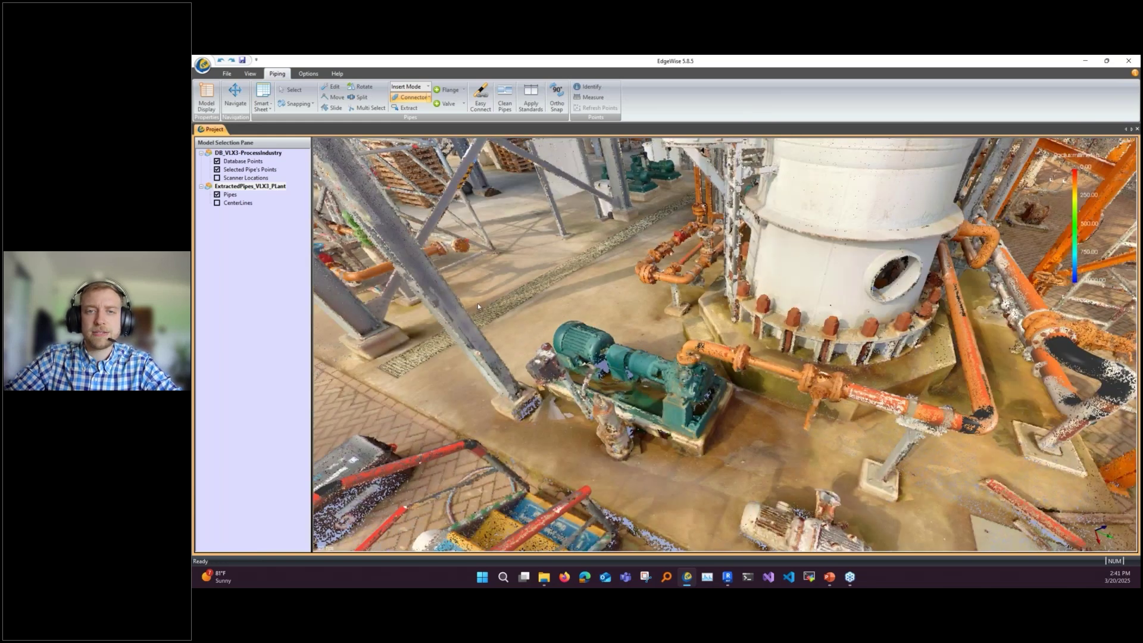
scroll(477, 303, "down", 5)
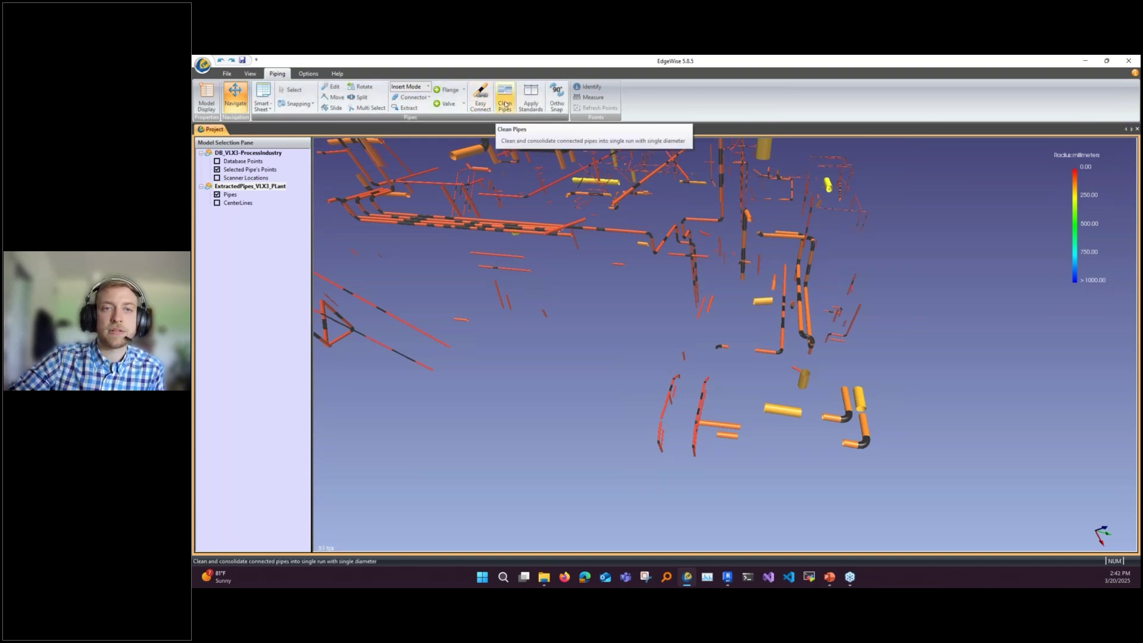
left_click_drag(542, 177, 568, 193)
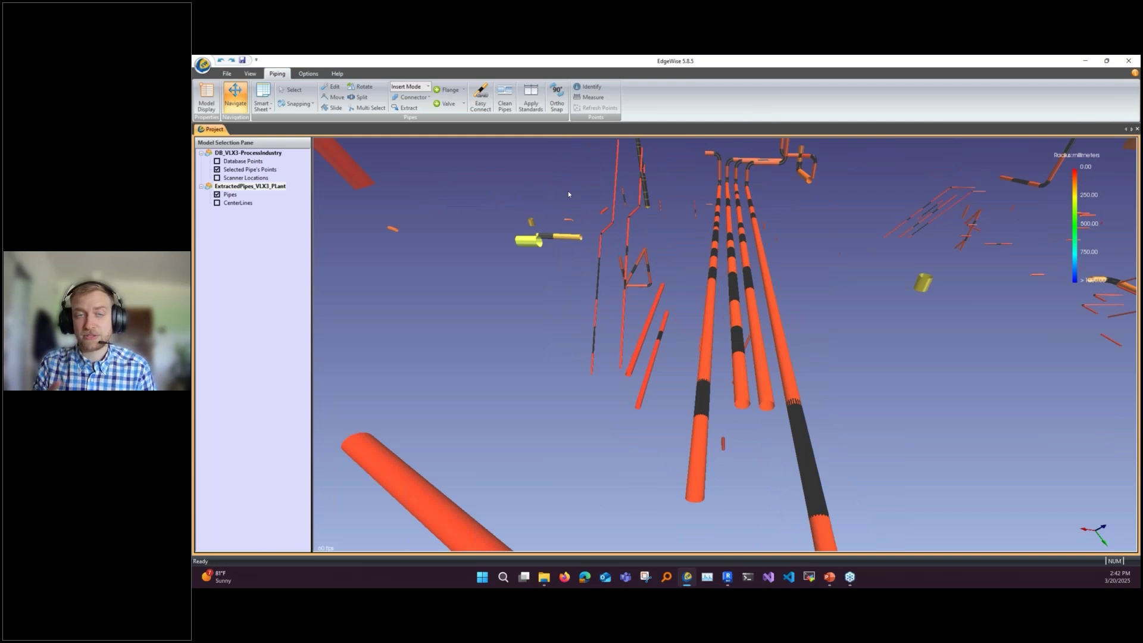
Step: Open the Chain Info smart sheet for the pipe runs and move its window clear of the model
left_click(262, 107)
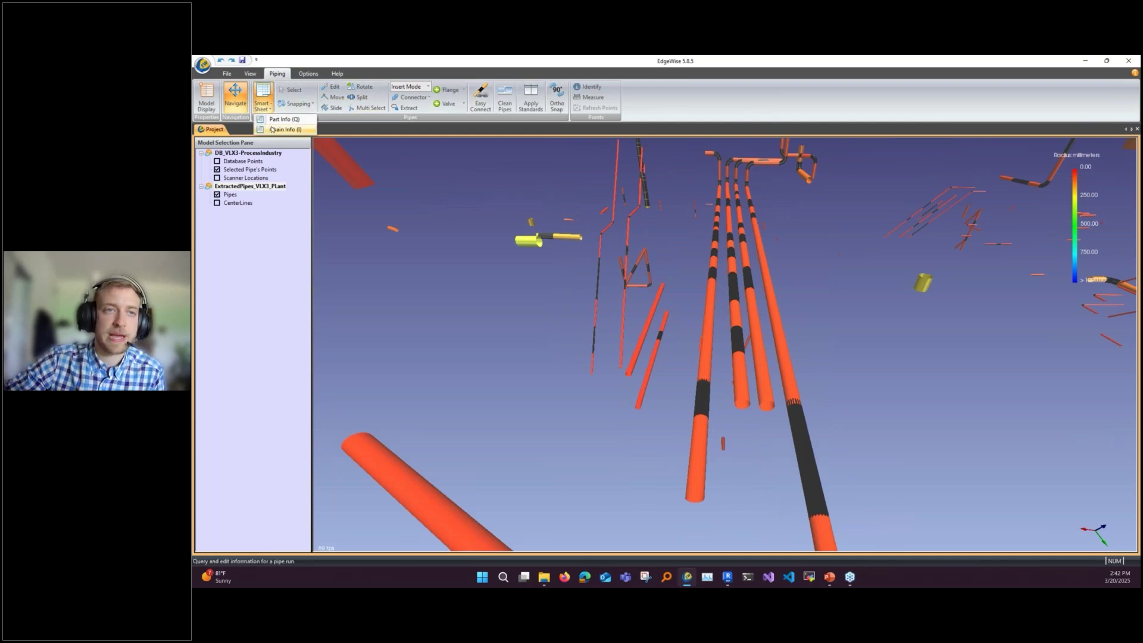
left_click(289, 130)
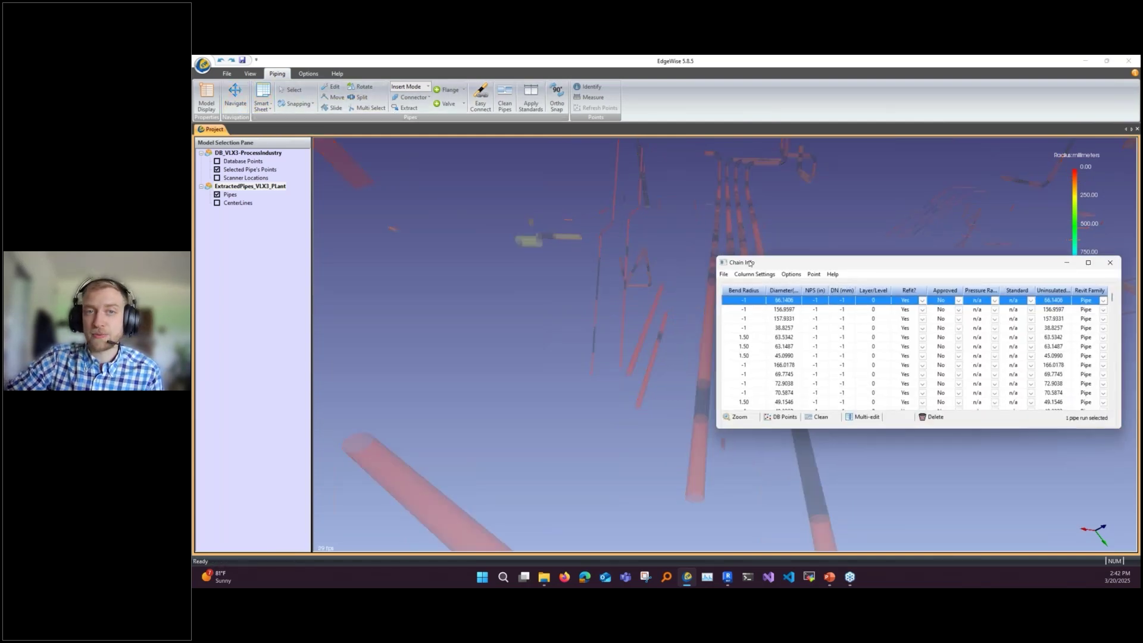
left_click_drag(749, 263, 872, 291)
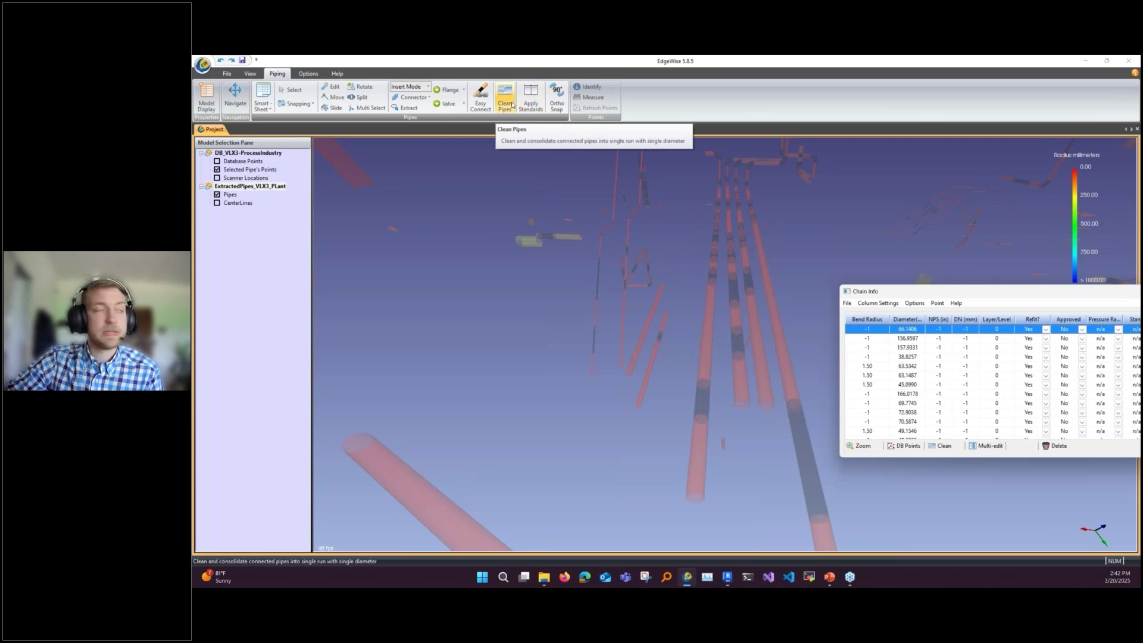
left_click(512, 105)
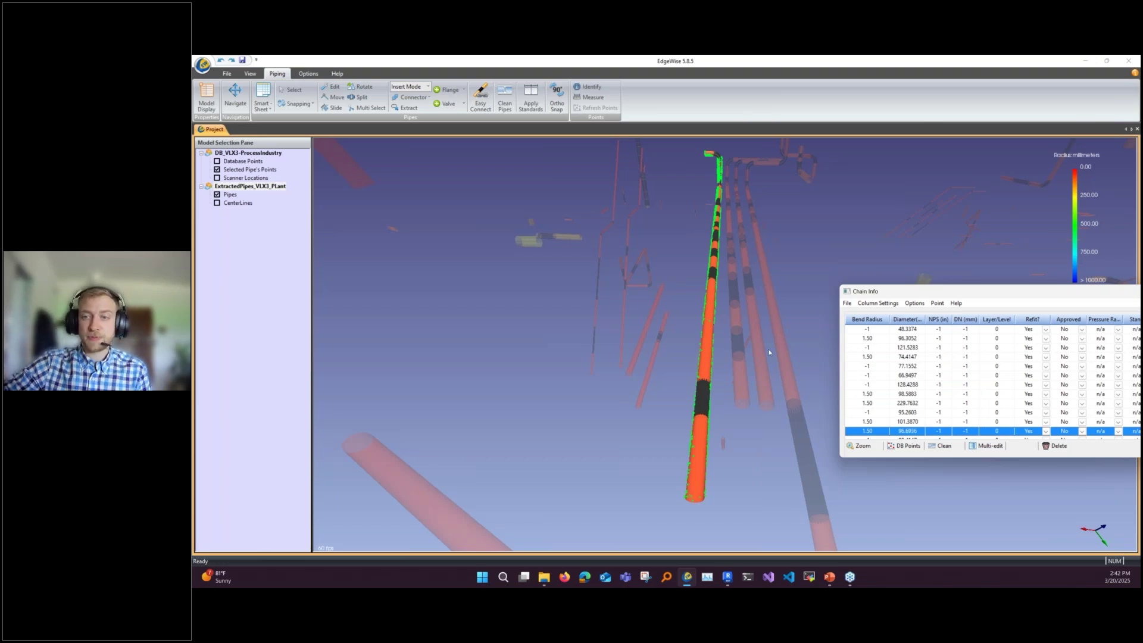
left_click(944, 446)
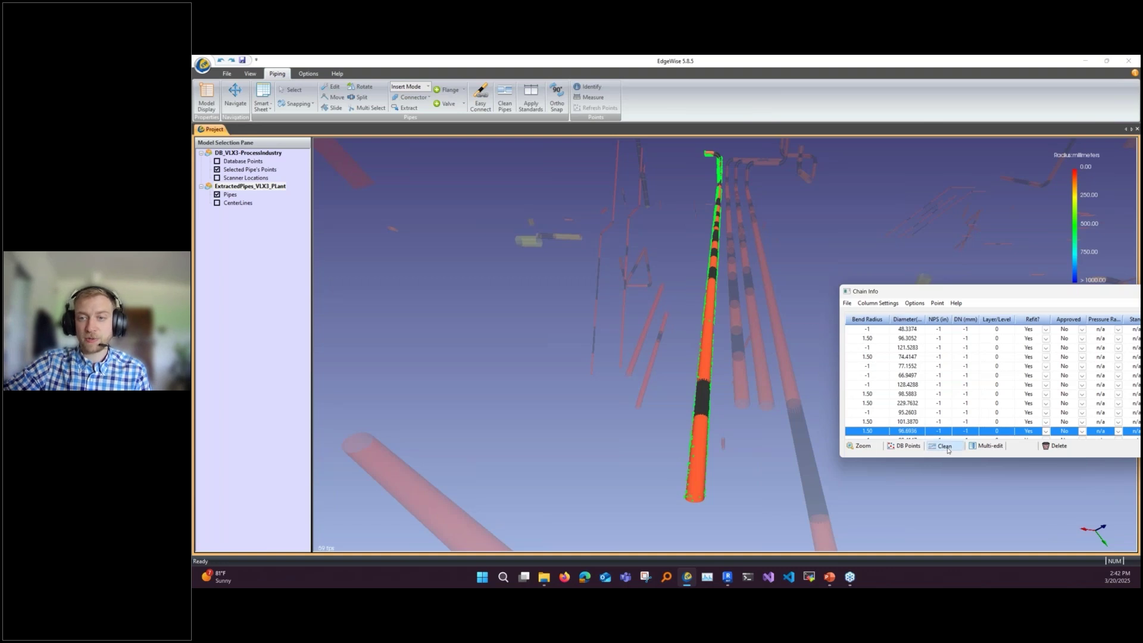
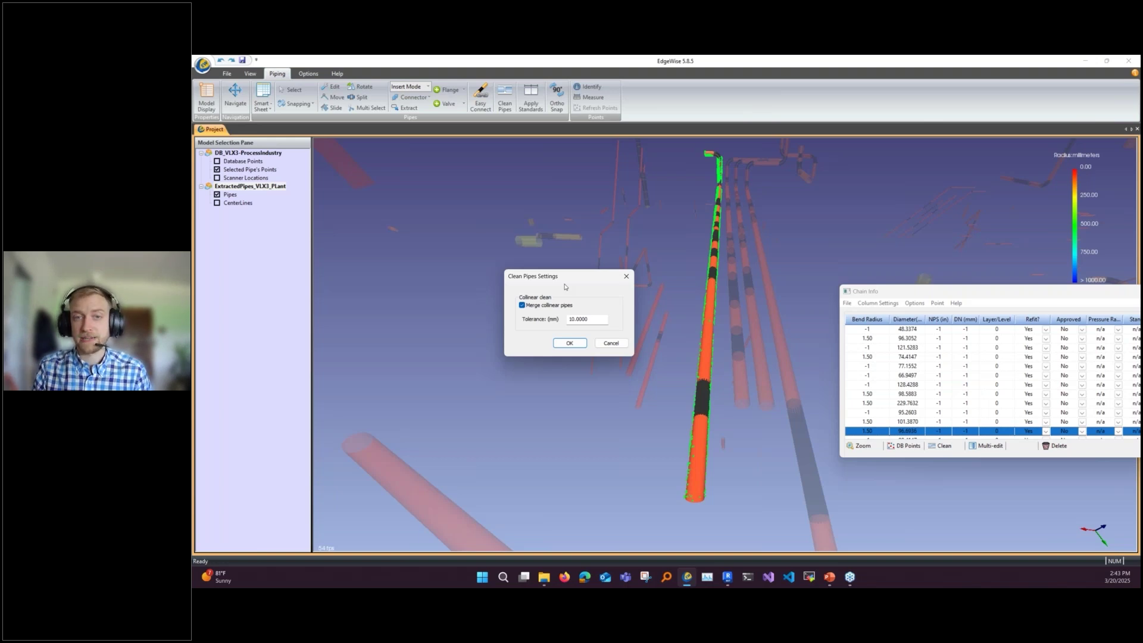
left_click(570, 319)
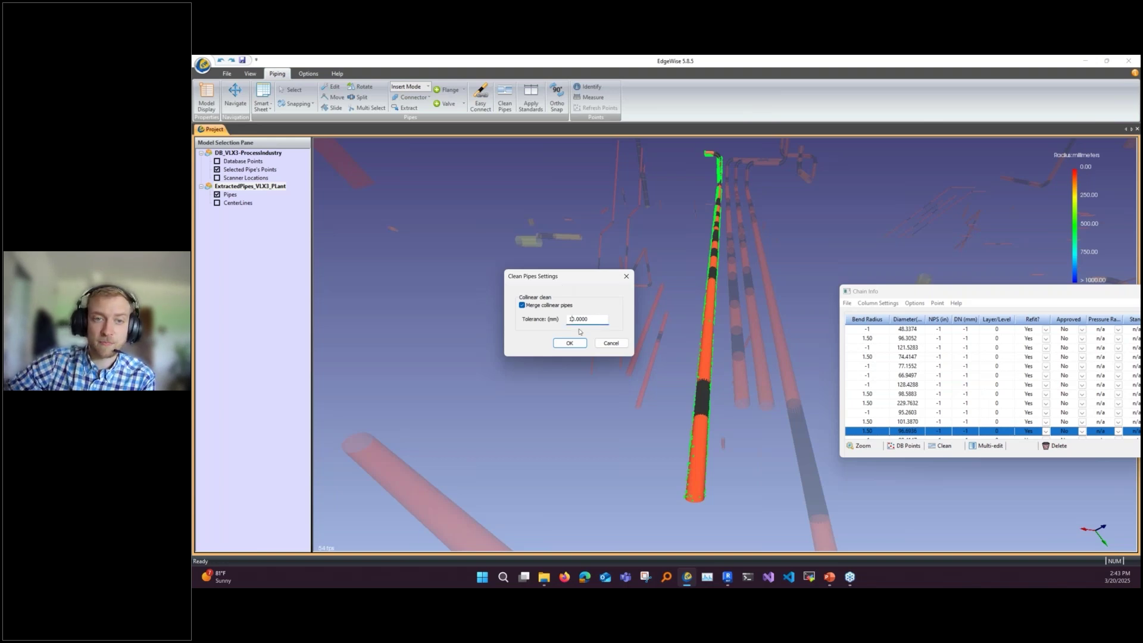
type("00")
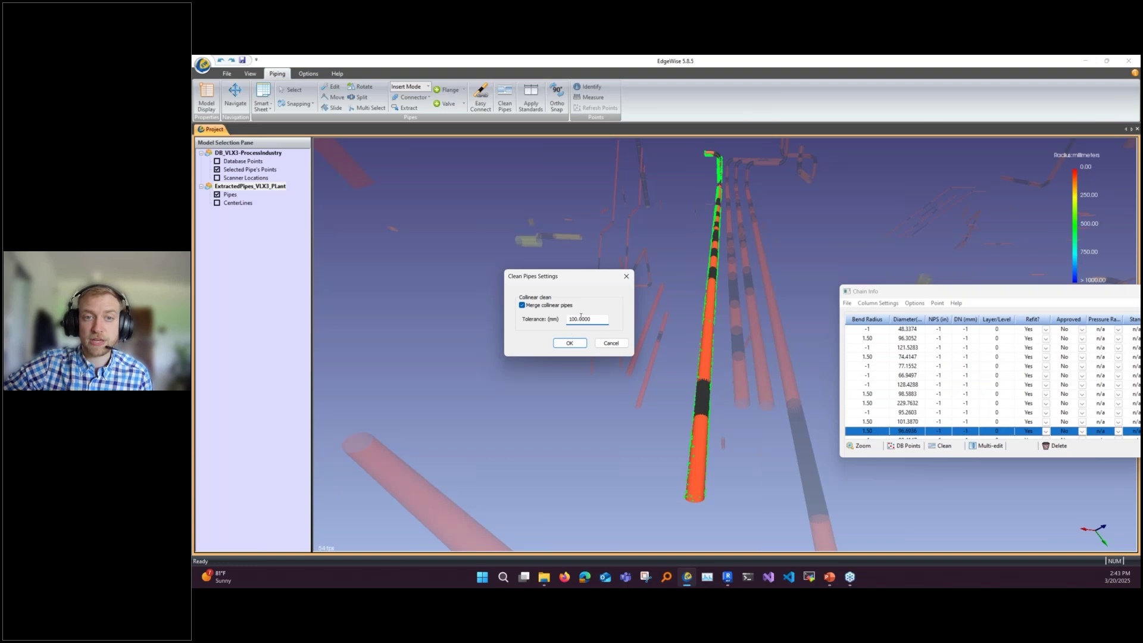
left_click(611, 343)
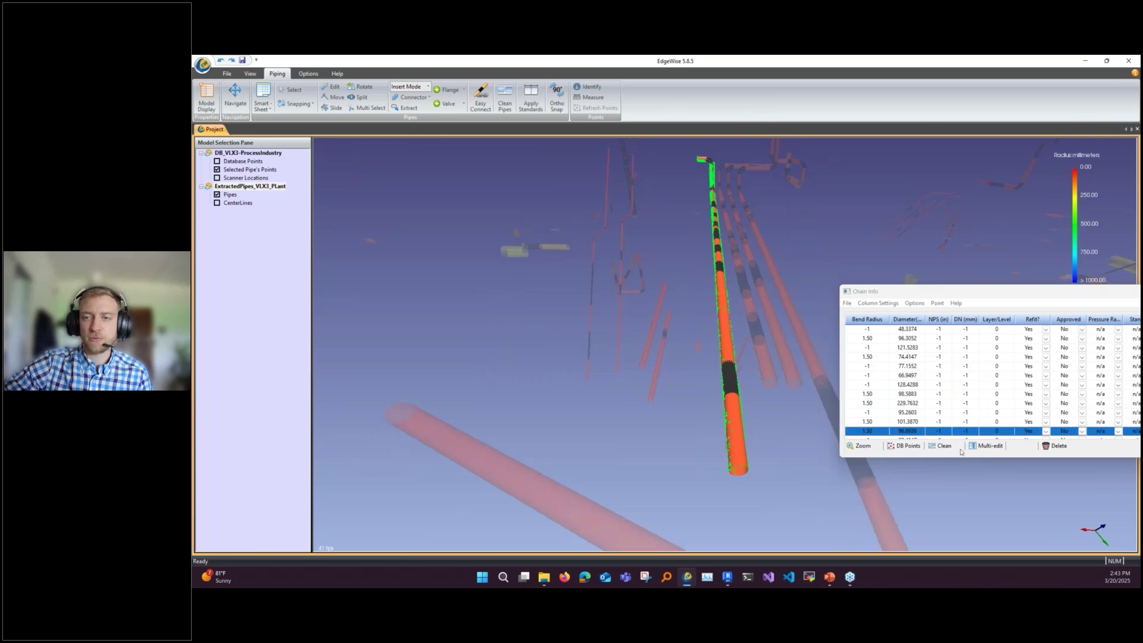
Step: Open the pipe cleaning settings for the long pipe run selected in the smart sheet
left_click(941, 445)
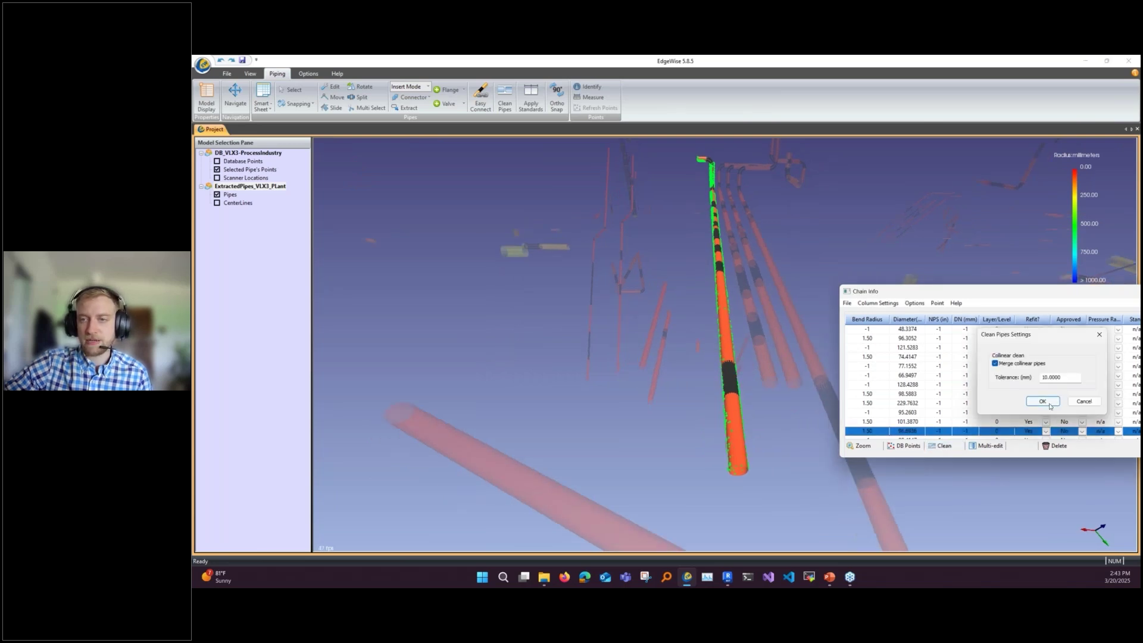
Step: Clean the selected pipe run, merging collinear pipes within a 10 mm tolerance, and inspect the merged pipe
left_click(1049, 401)
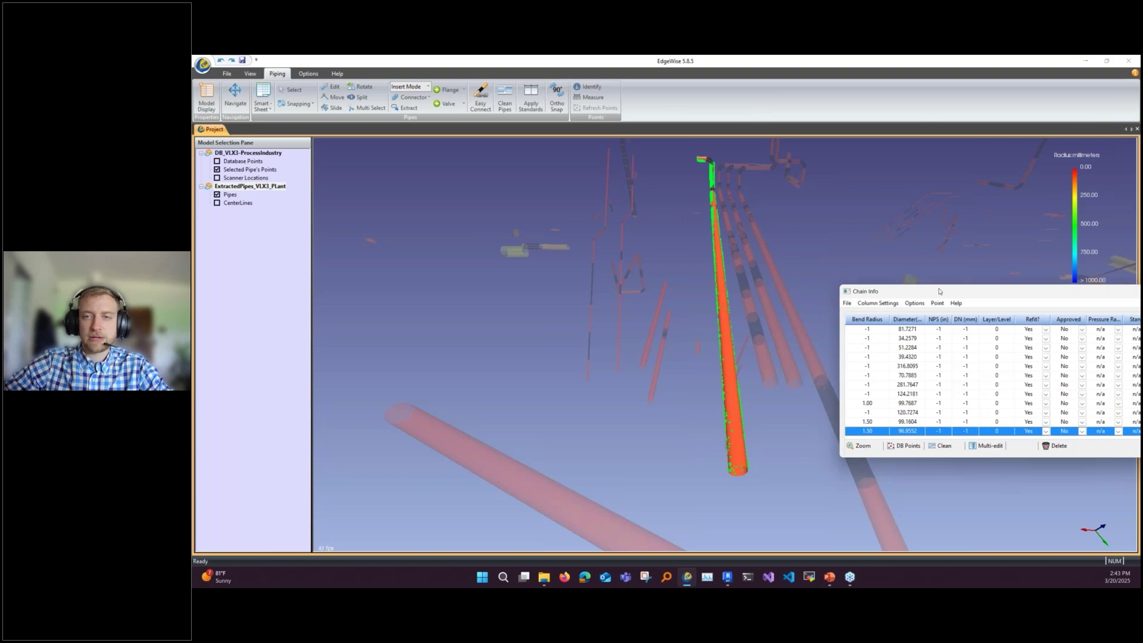
left_click_drag(939, 291, 628, 268)
left_click(923, 269)
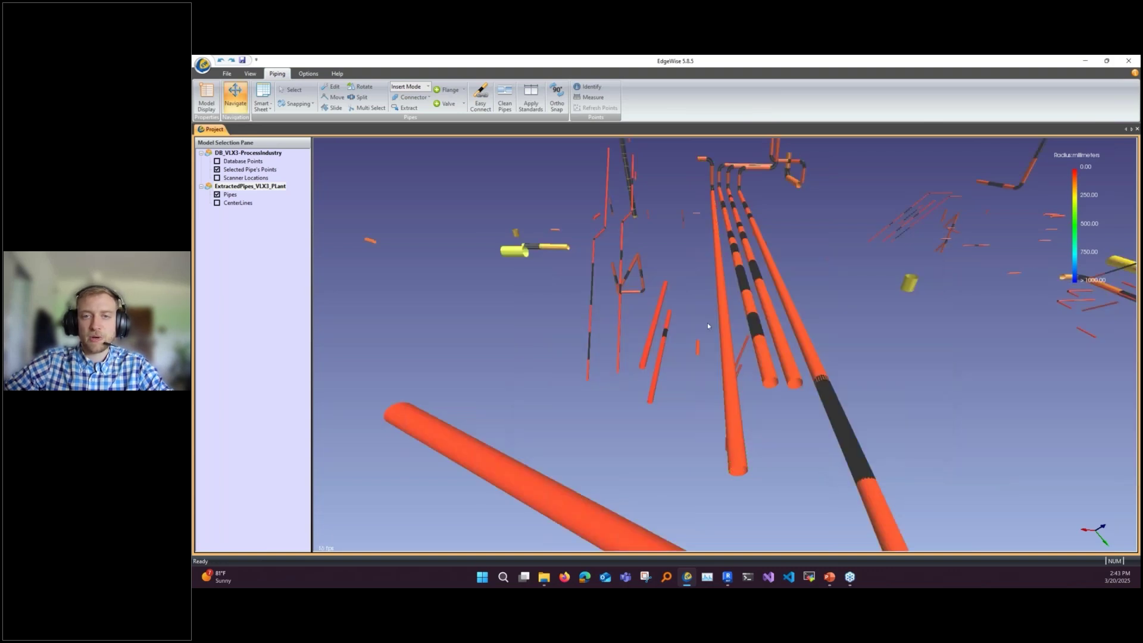
left_click(728, 332)
left_click_drag(662, 267, 660, 268)
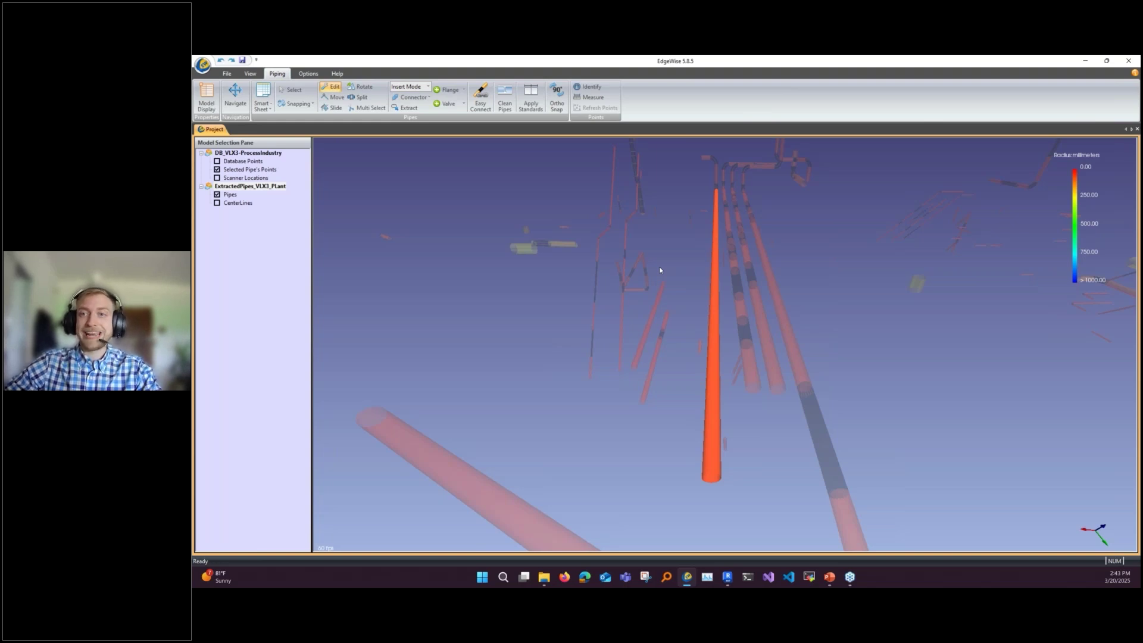
Step: Clean all pipes in the model without saving a copy first, skipping the pipe runs that contain loops
middle_click_drag(636, 235, 709, 405)
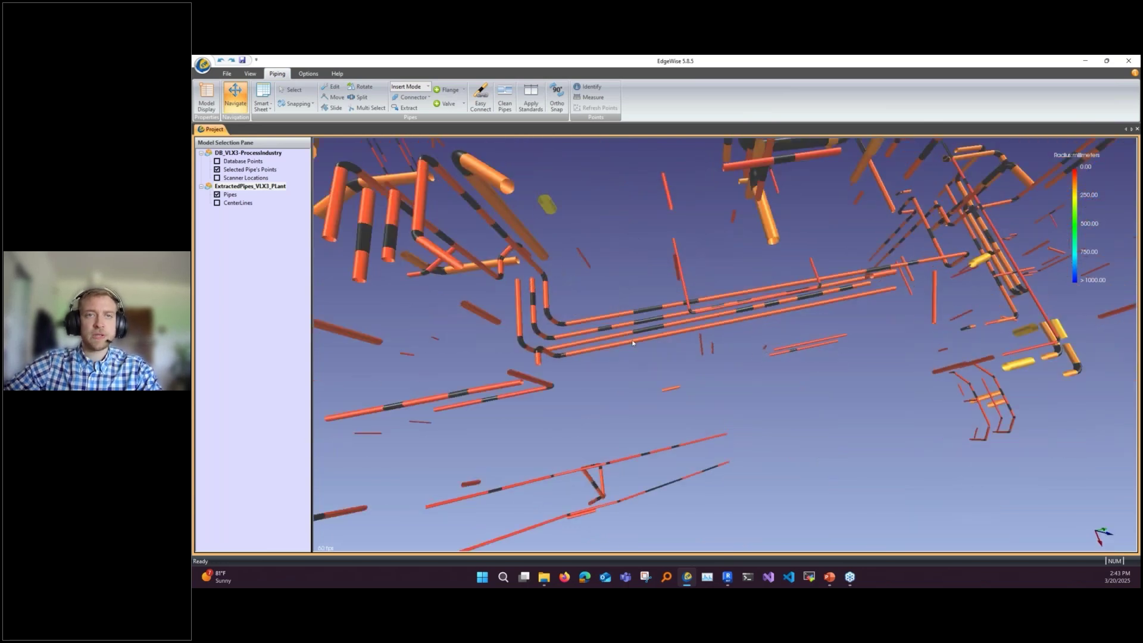
left_click(514, 100)
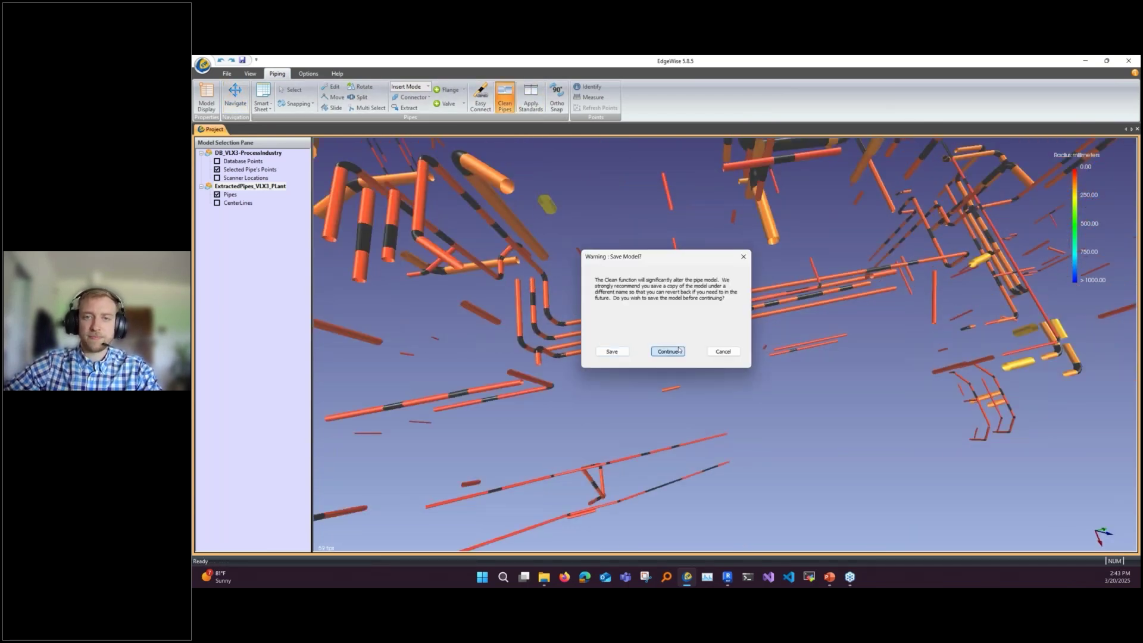
left_click_drag(691, 239, 737, 241)
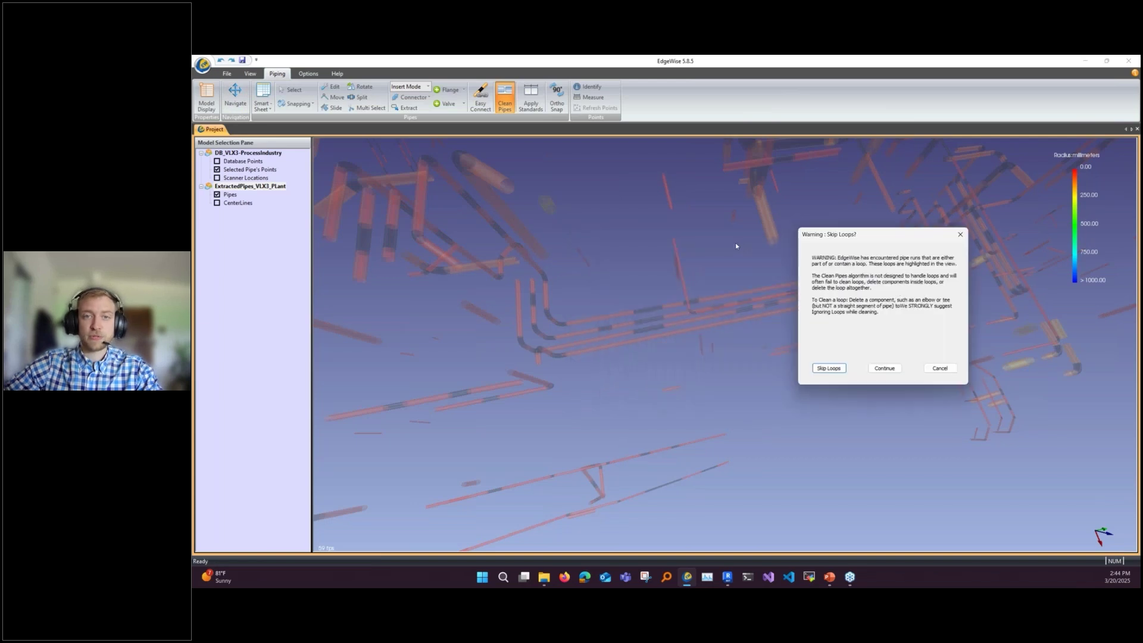
left_click(828, 368)
left_click(673, 342)
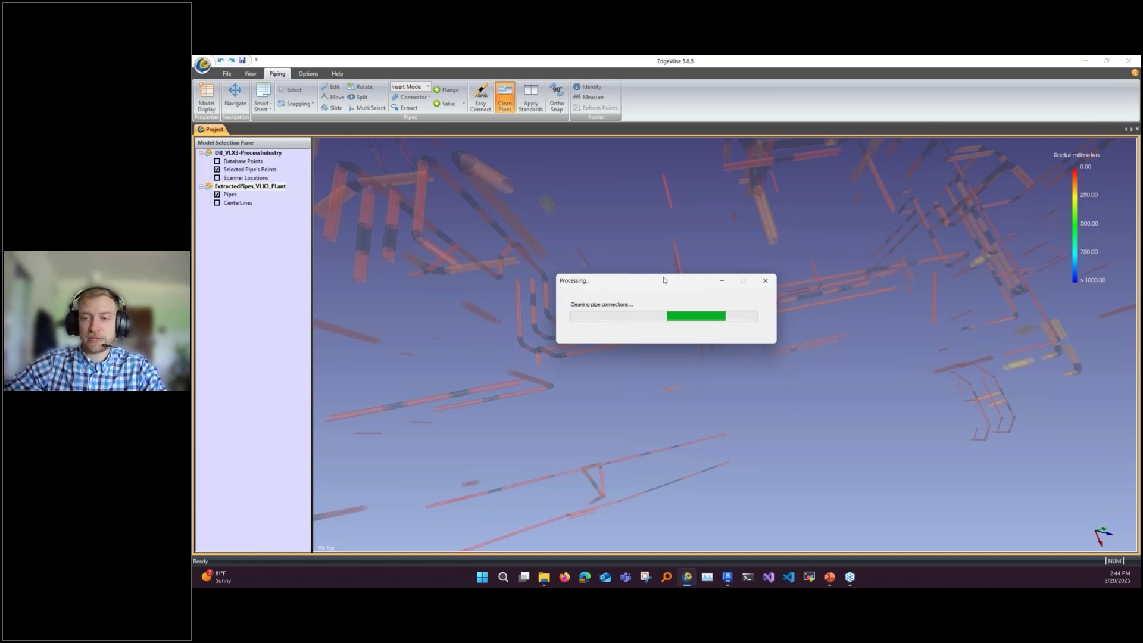
Step: Hide the selected pipe's points and check the part information of the pipes in the rectangular loop
left_click_drag(698, 321, 721, 317)
scroll(649, 376, "down", 3)
scroll(720, 313, "up", 6)
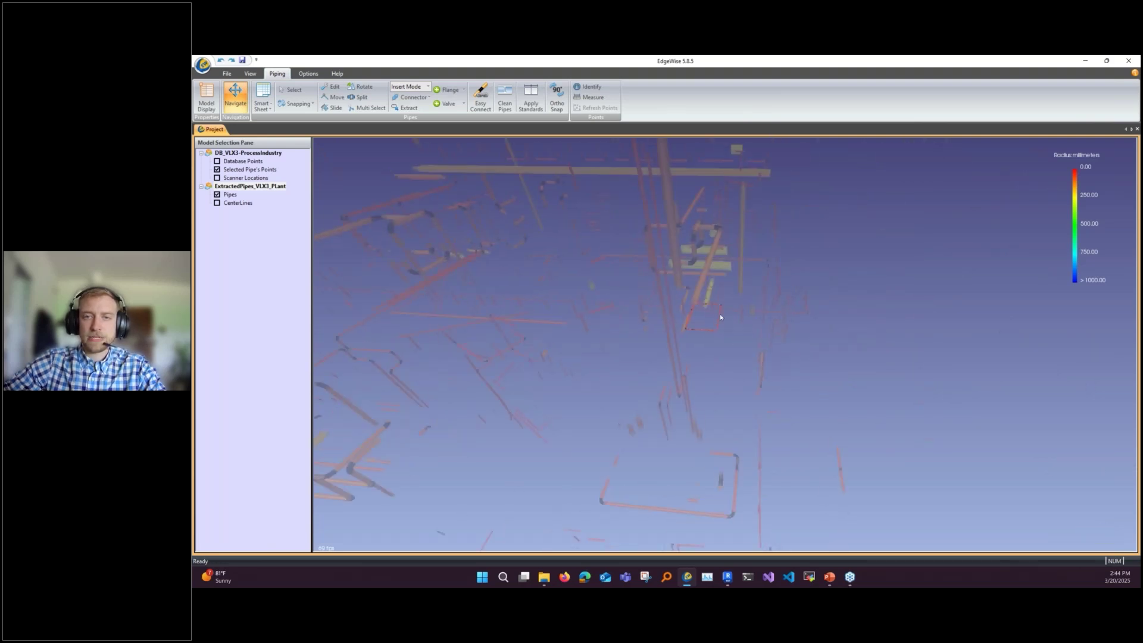
scroll(744, 409, "down", 4)
left_click_drag(747, 407, 765, 412)
left_click(217, 161)
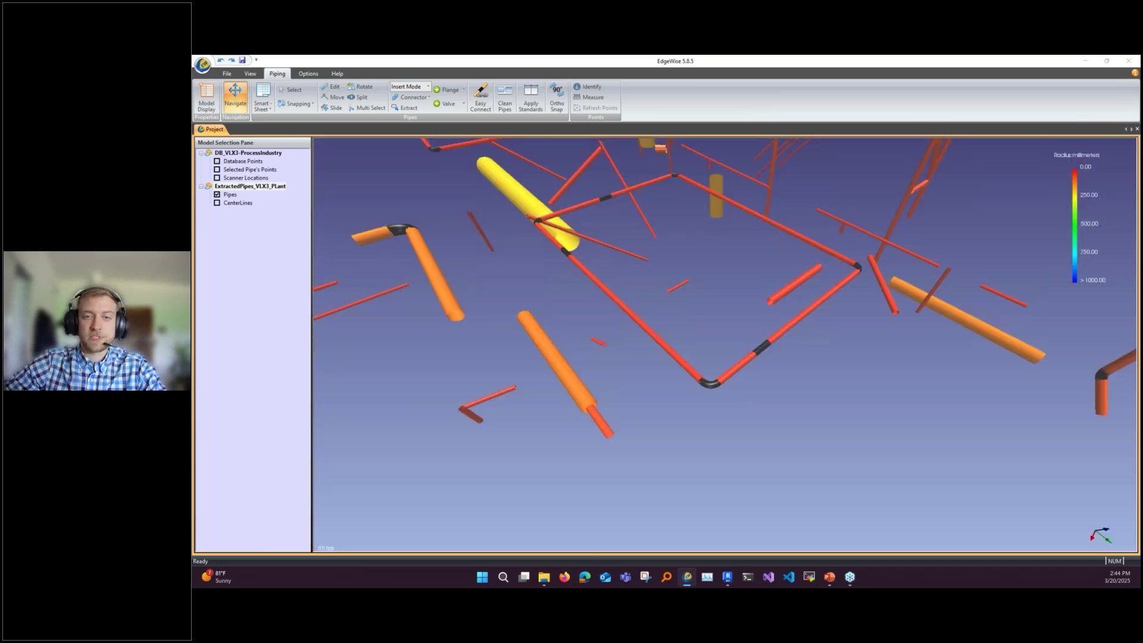
double_click(691, 367)
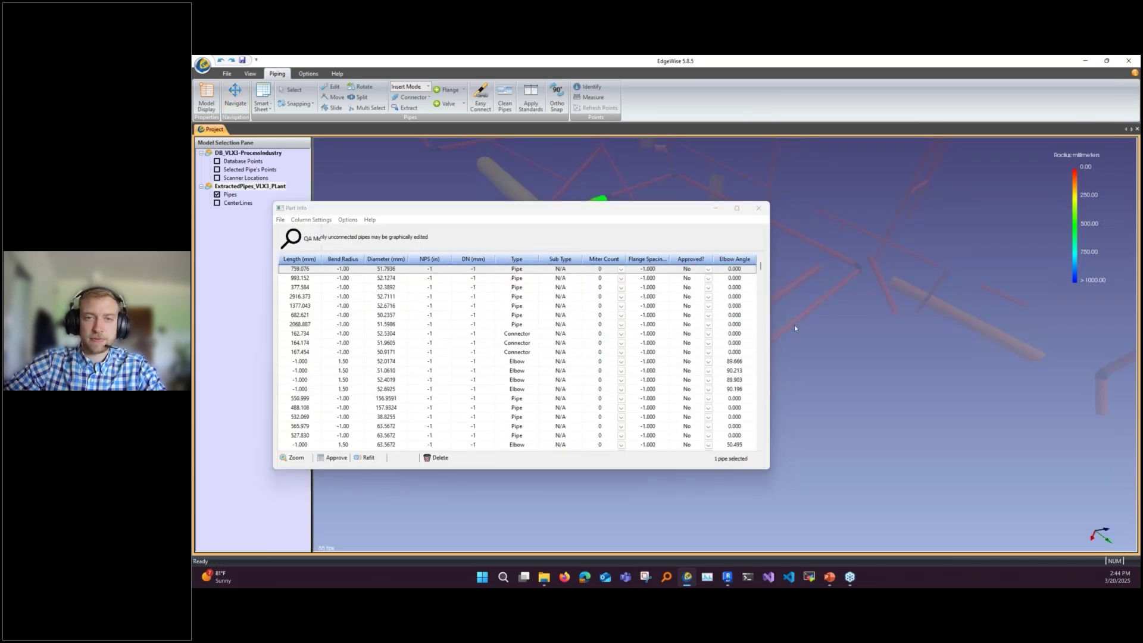
left_click(794, 323)
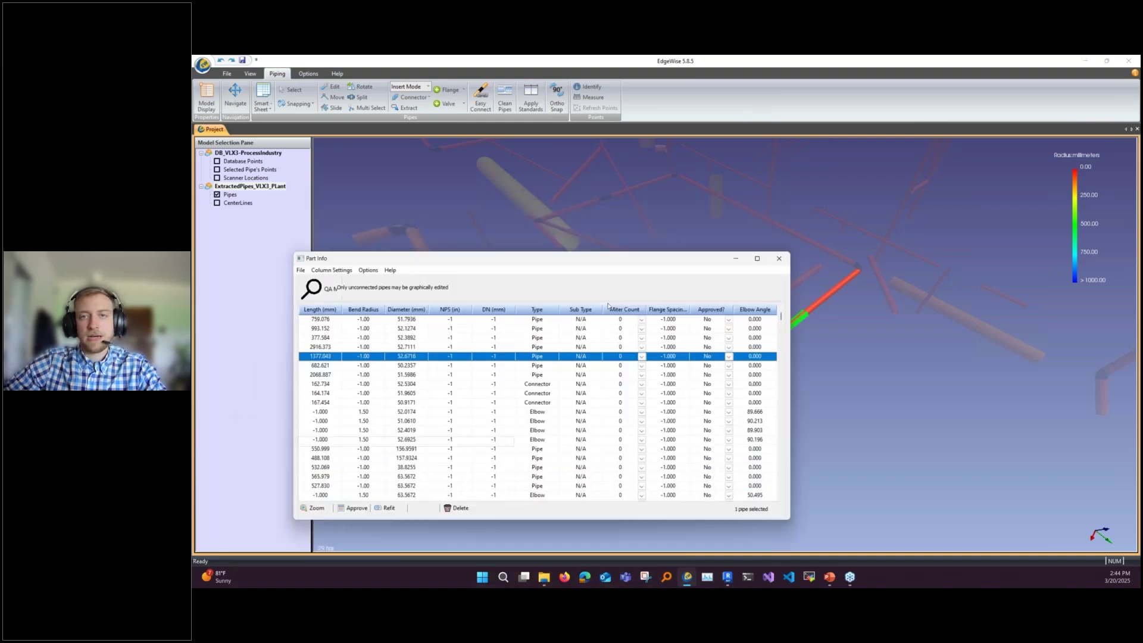
left_click(779, 259)
Step: Delete the nearest corner elbow of the rectangular loop to open it, and clean the pipe model again
left_click_drag(721, 324, 771, 438)
scroll(799, 403, "up", 3)
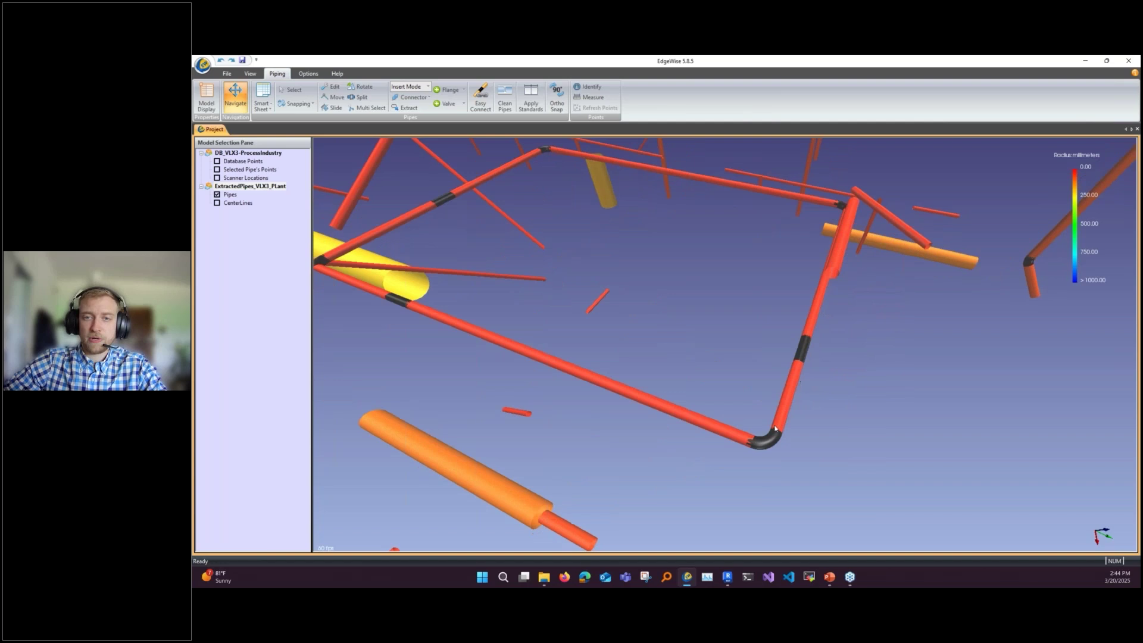
double_click(771, 439)
key("Delete")
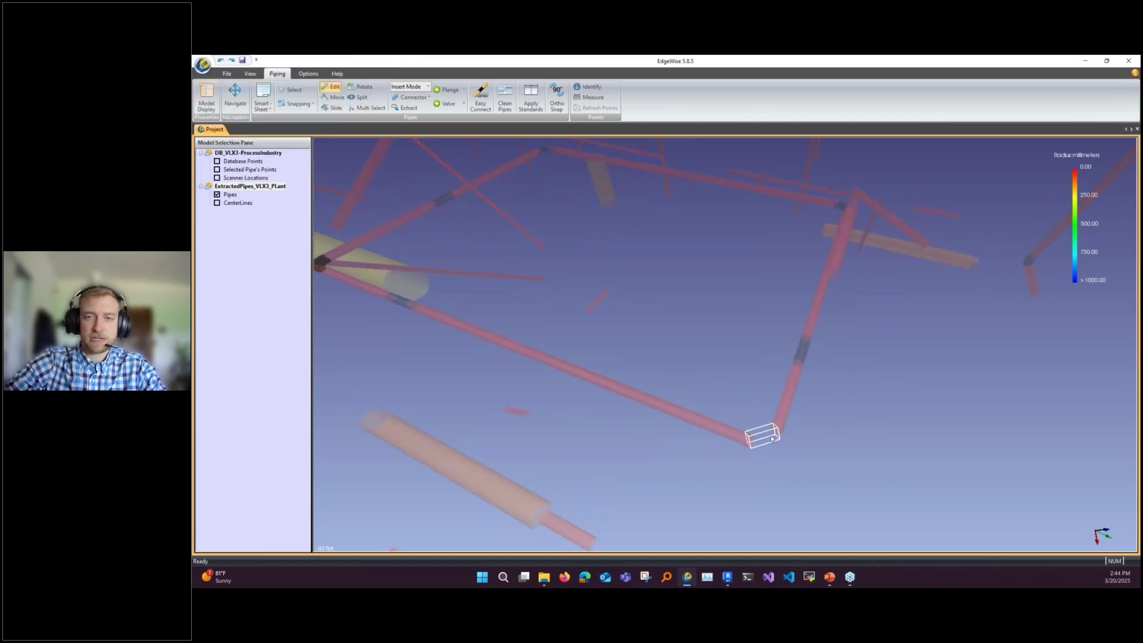
left_click(513, 108)
left_click(671, 337)
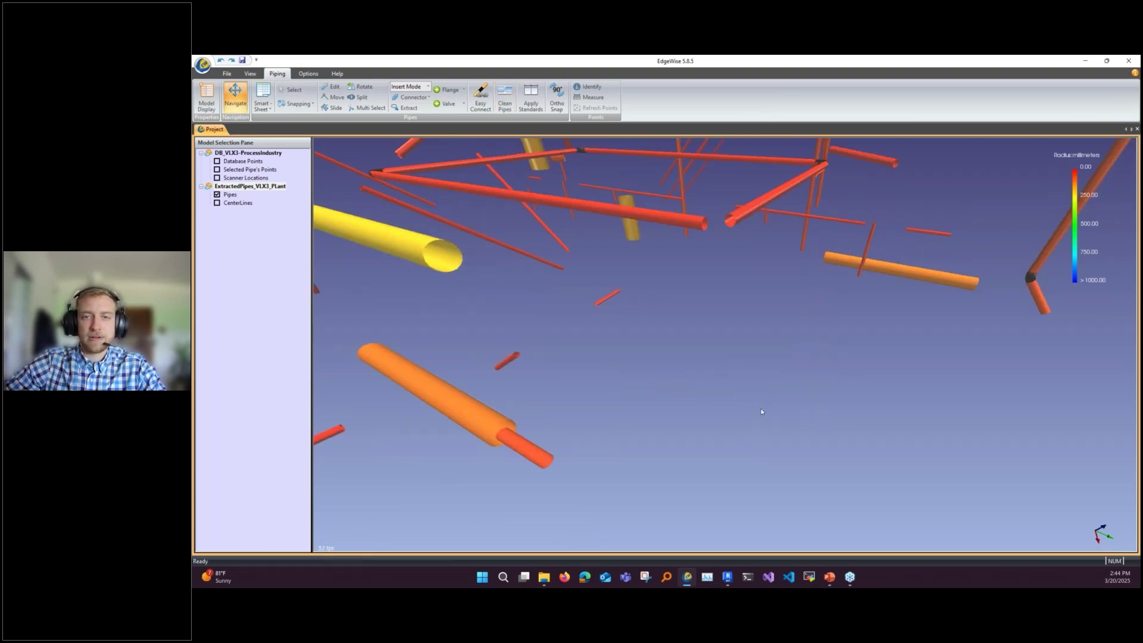
Step: Reconnect the two open pipe ends at the loop's corner with an elbow connector
left_click_drag(761, 410, 755, 409)
key("c")
left_click_drag(709, 369, 726, 366)
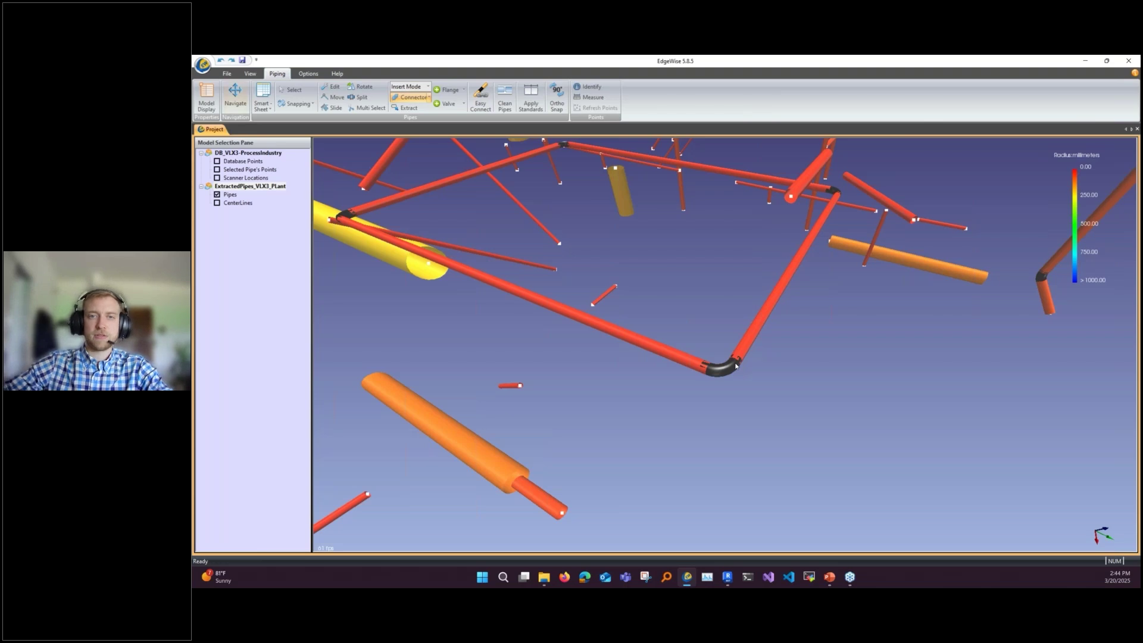
key("Escape")
Step: Assign the ASME standard to the 166.0173 mm diameter pipe run in the chain table, and close the table
left_click_drag(678, 370, 530, 120)
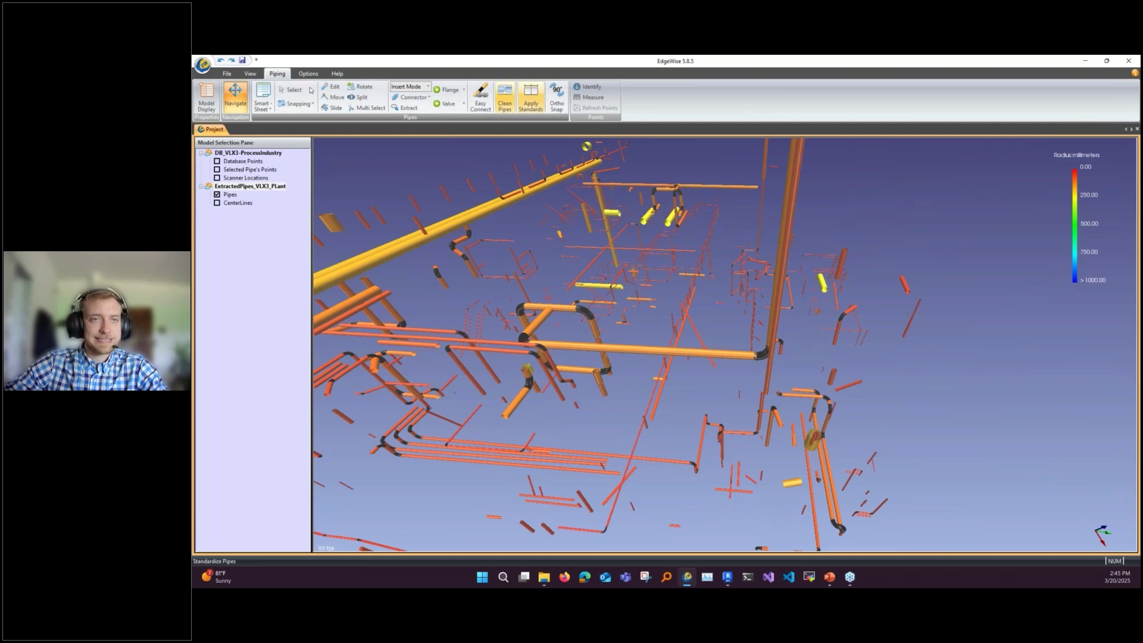
left_click(263, 106)
left_click(286, 129)
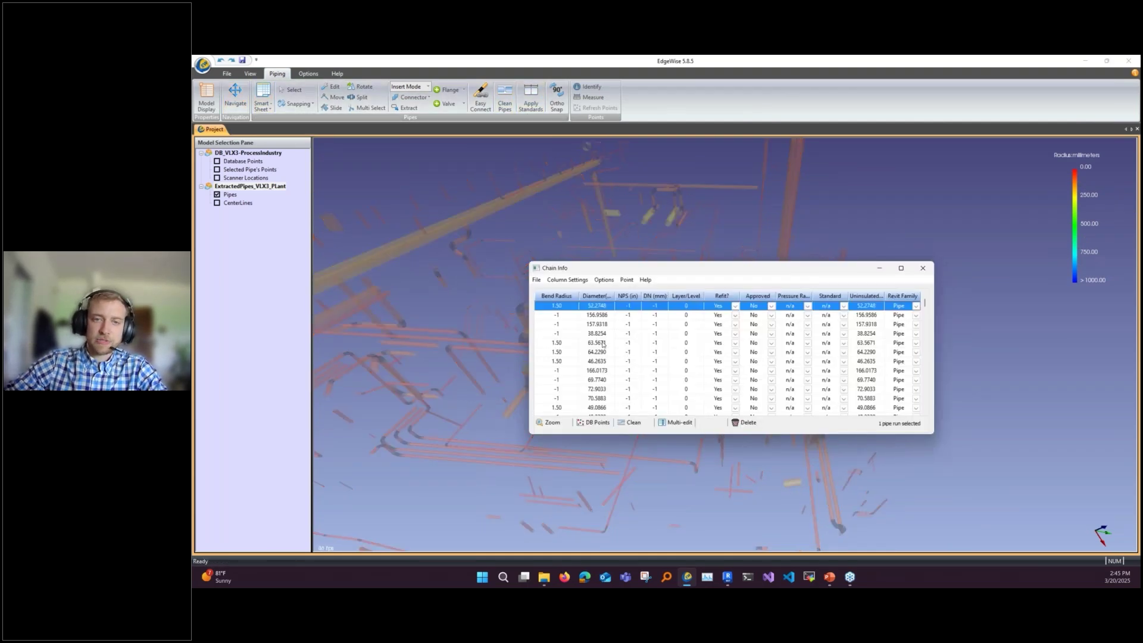
double_click(597, 372)
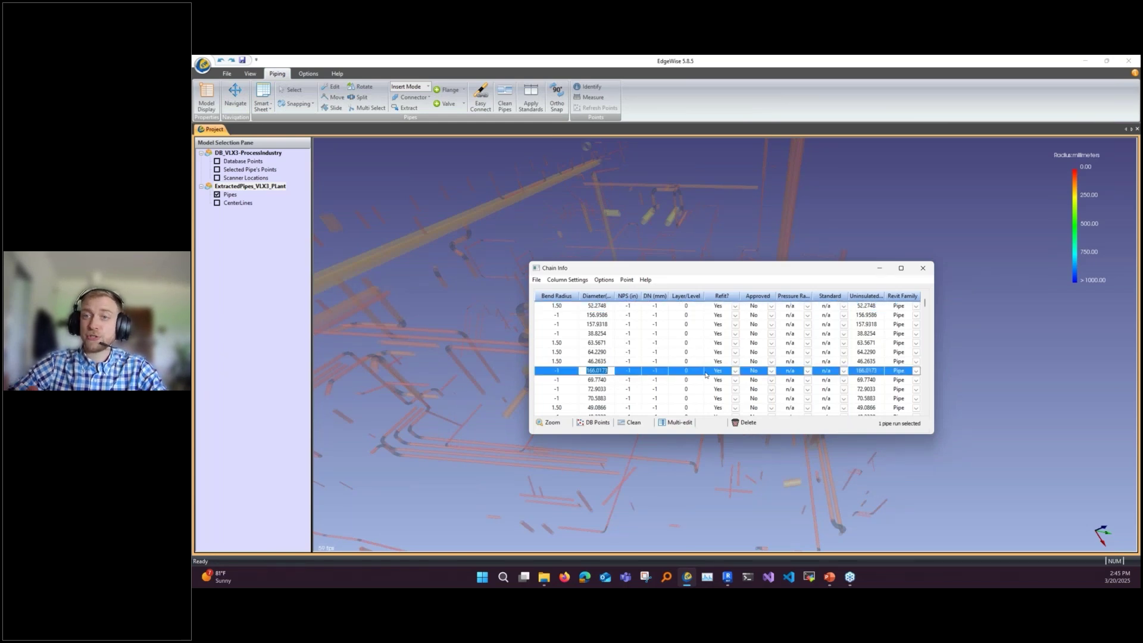
left_click(809, 373)
left_click(841, 373)
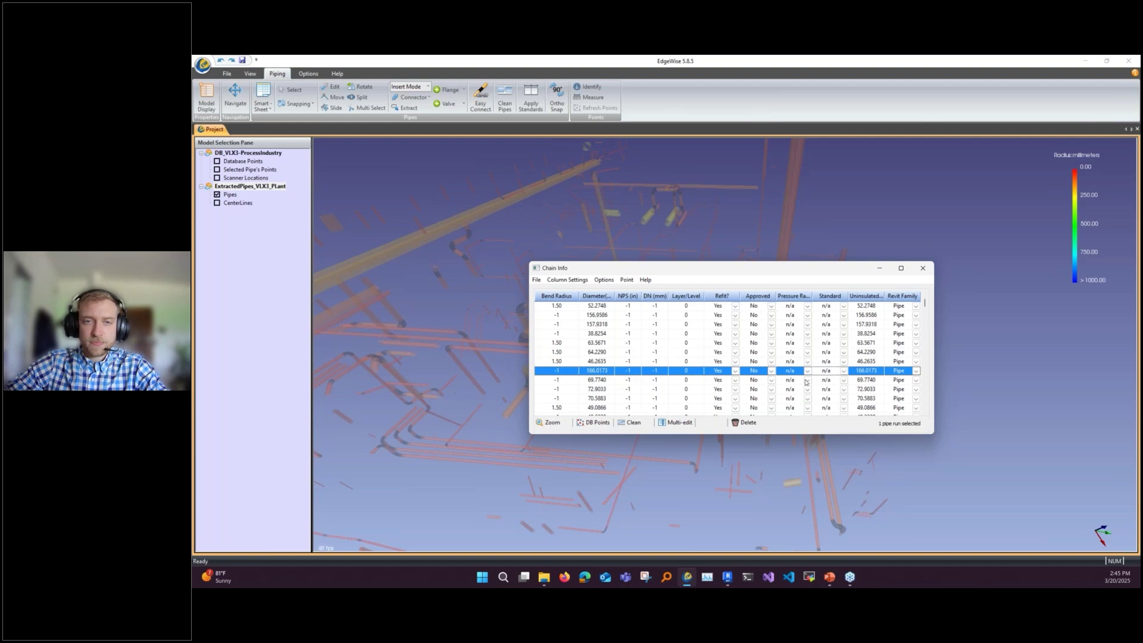
left_click(844, 371)
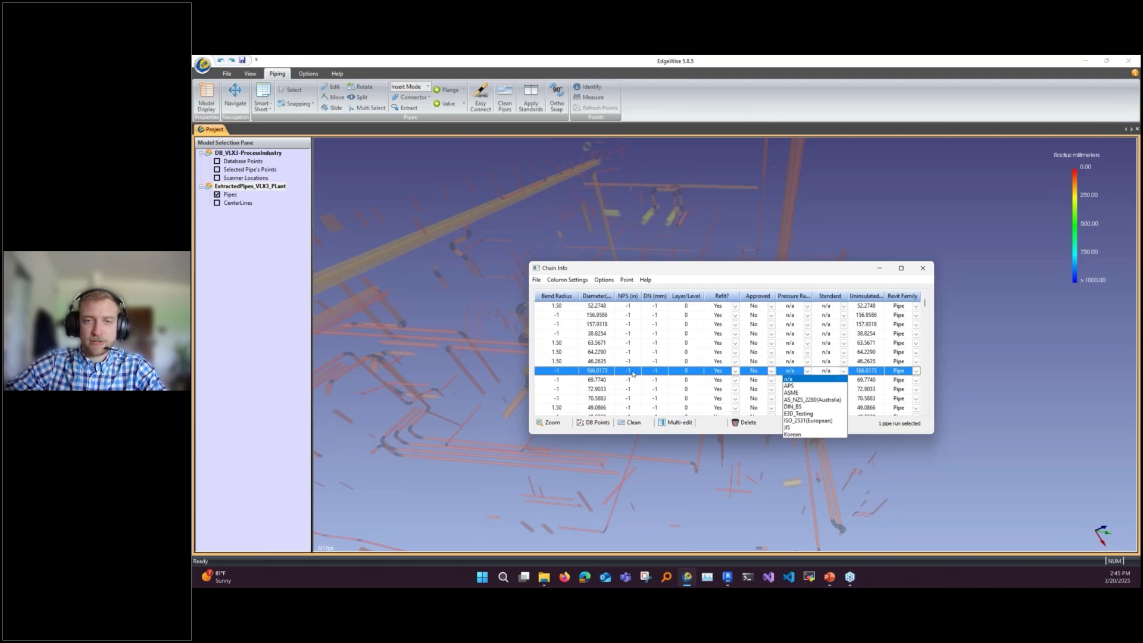
left_click(793, 393)
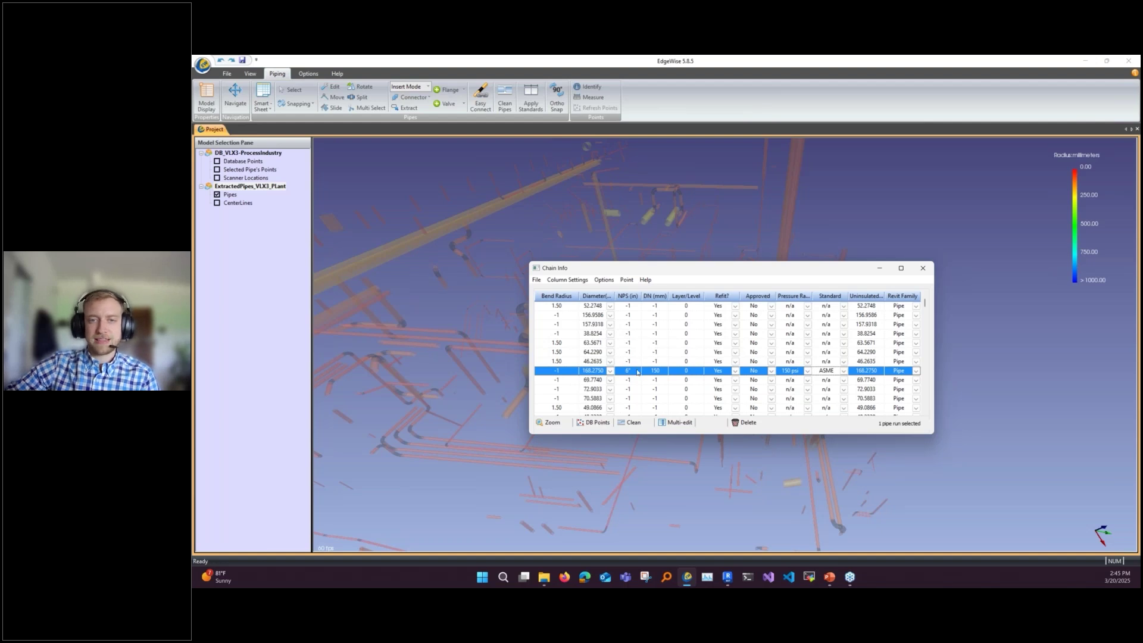
left_click_drag(658, 268, 680, 260)
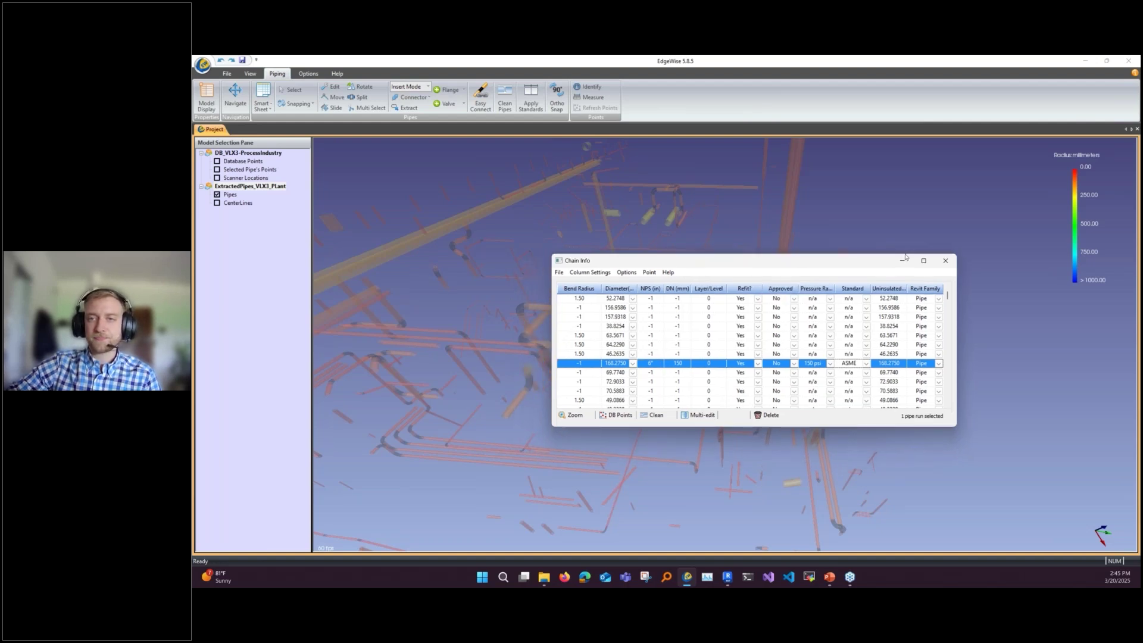
left_click(938, 261)
scroll(827, 360, "down", 5)
left_click_drag(827, 361, 636, 386)
scroll(663, 397, "down", 4)
middle_click_drag(637, 386, 656, 411)
scroll(656, 411, "up", 3)
scroll(656, 409, "up", 2)
mouse_move(656, 409)
left_mouse_down()
mouse_move(666, 381)
mouse_move(638, 377)
mouse_move(624, 394)
mouse_move(627, 422)
mouse_move(595, 389)
mouse_move(637, 397)
left_mouse_up()
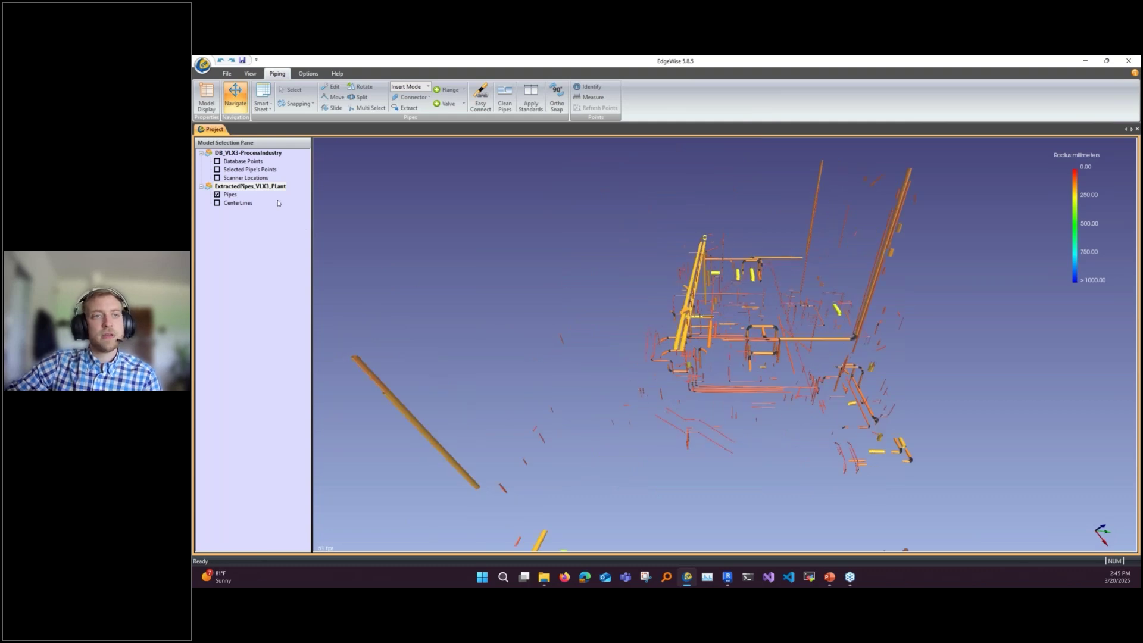
Step: Create a new blank structure model in the project
left_click(227, 73)
left_click(265, 111)
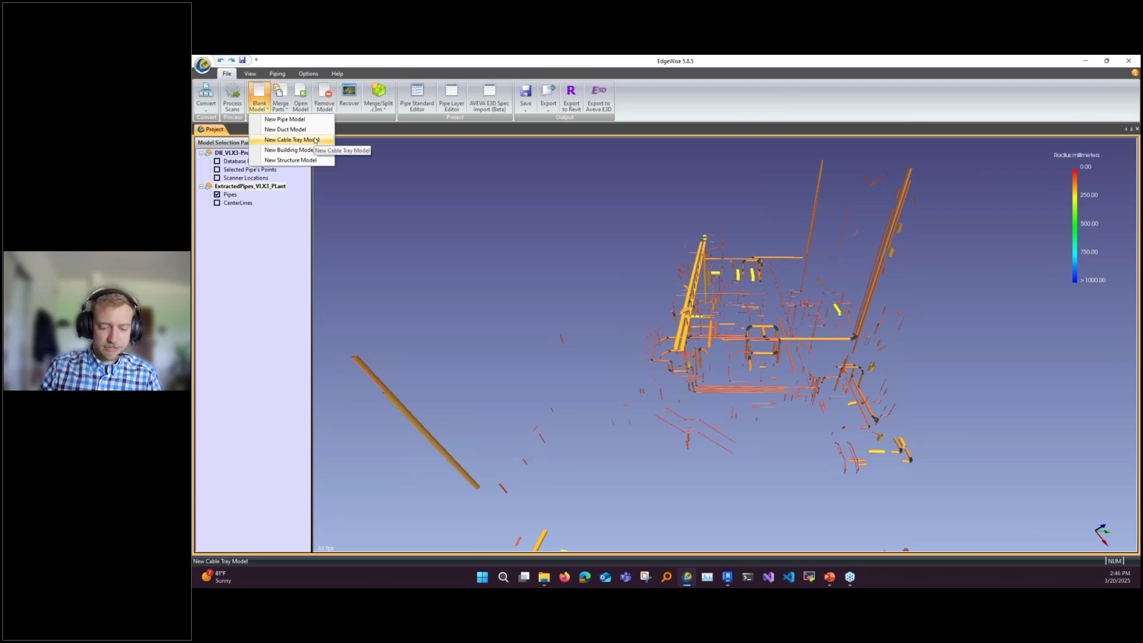
left_click(291, 160)
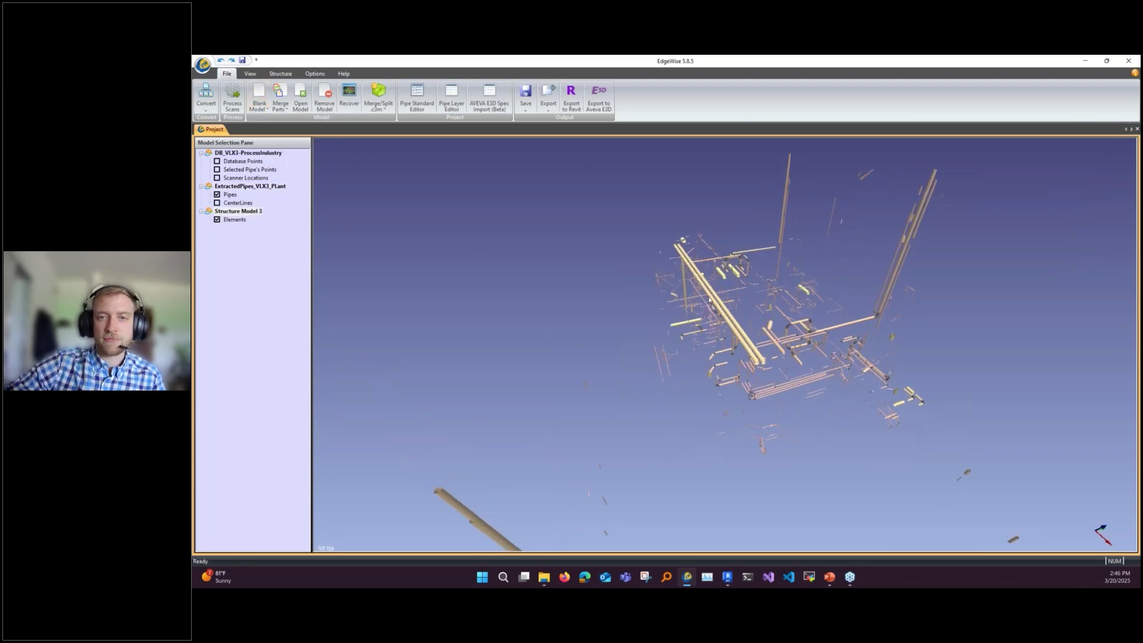
Step: Hide the extracted pipes and show the database point cloud around the steel columns beneath the plant's deck
left_click(218, 194)
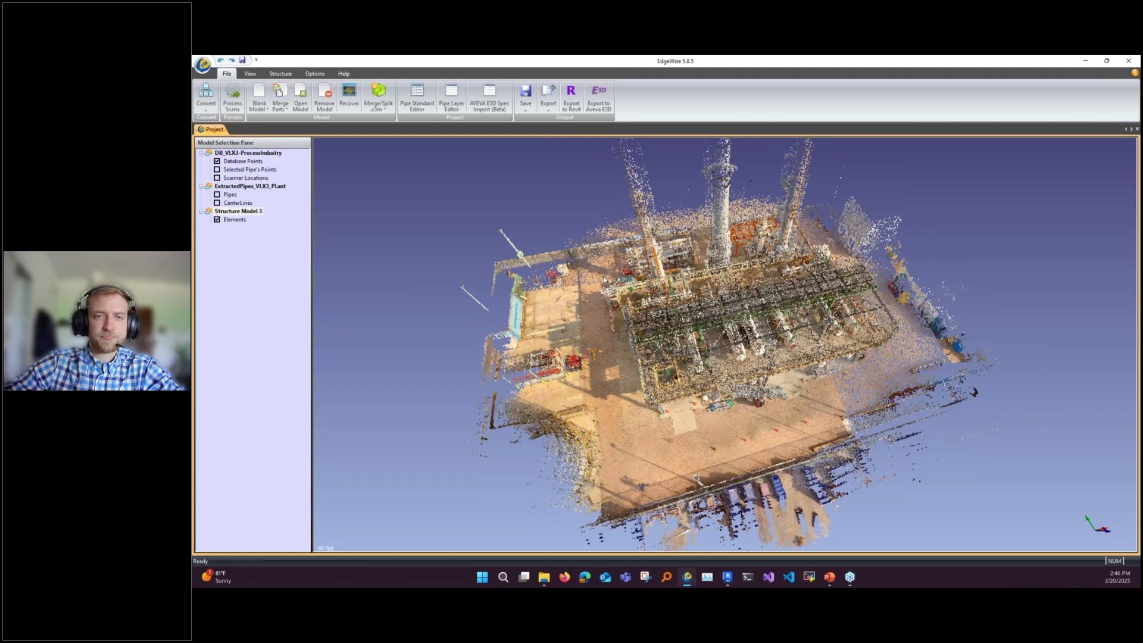
scroll(727, 353, "up", 5)
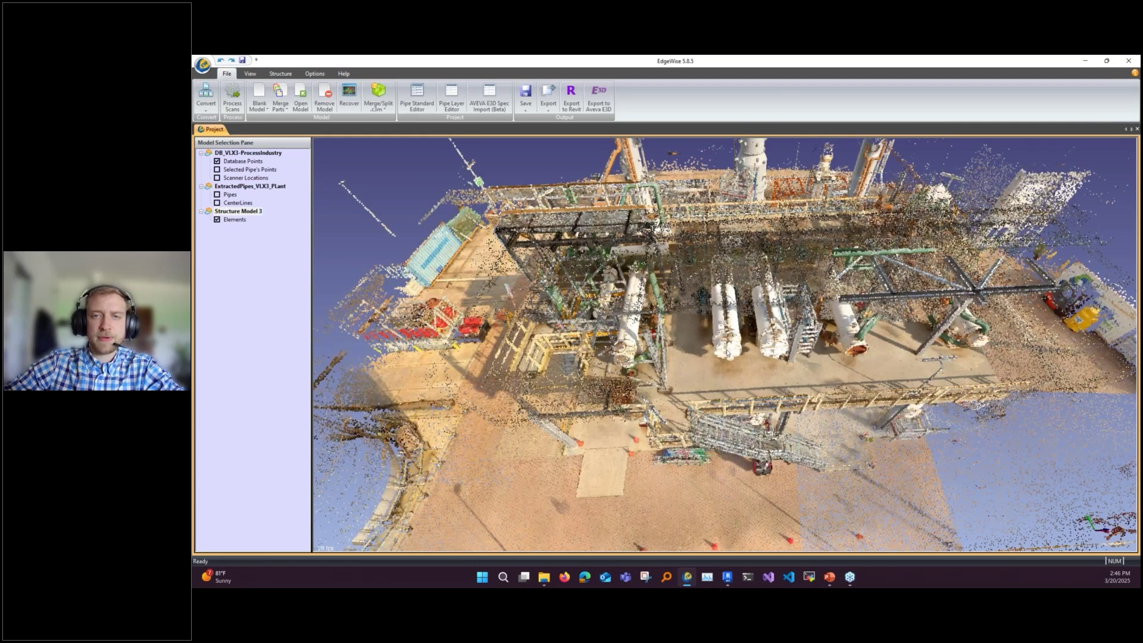
left_click_drag(727, 353, 699, 329)
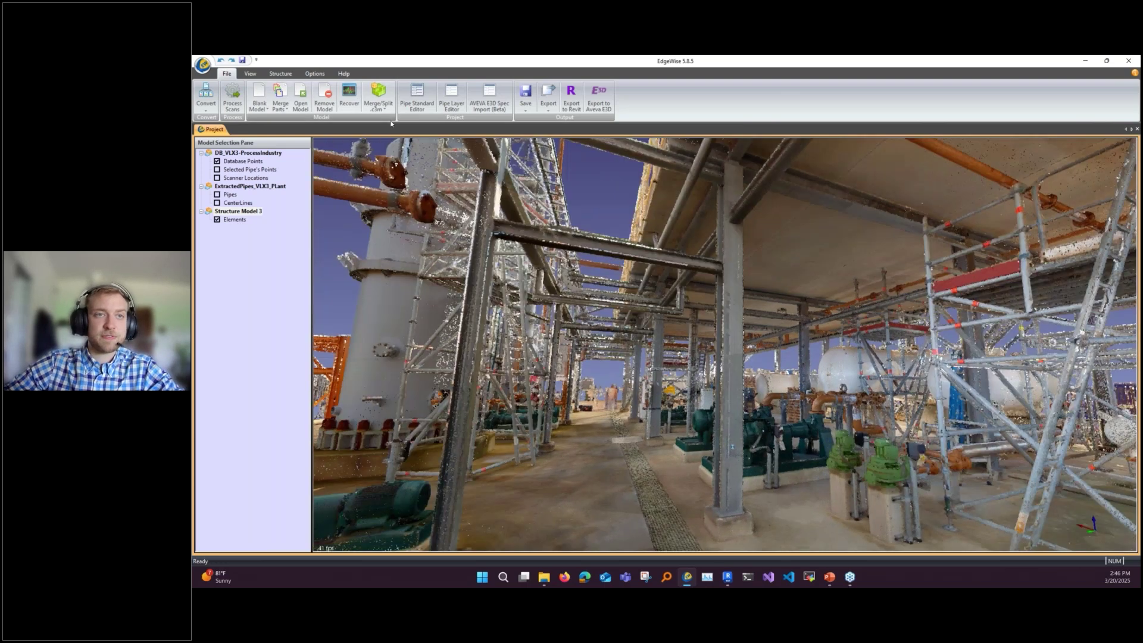
Step: Set the structural extraction standard to EU-E3DCustom.steel
left_click(280, 73)
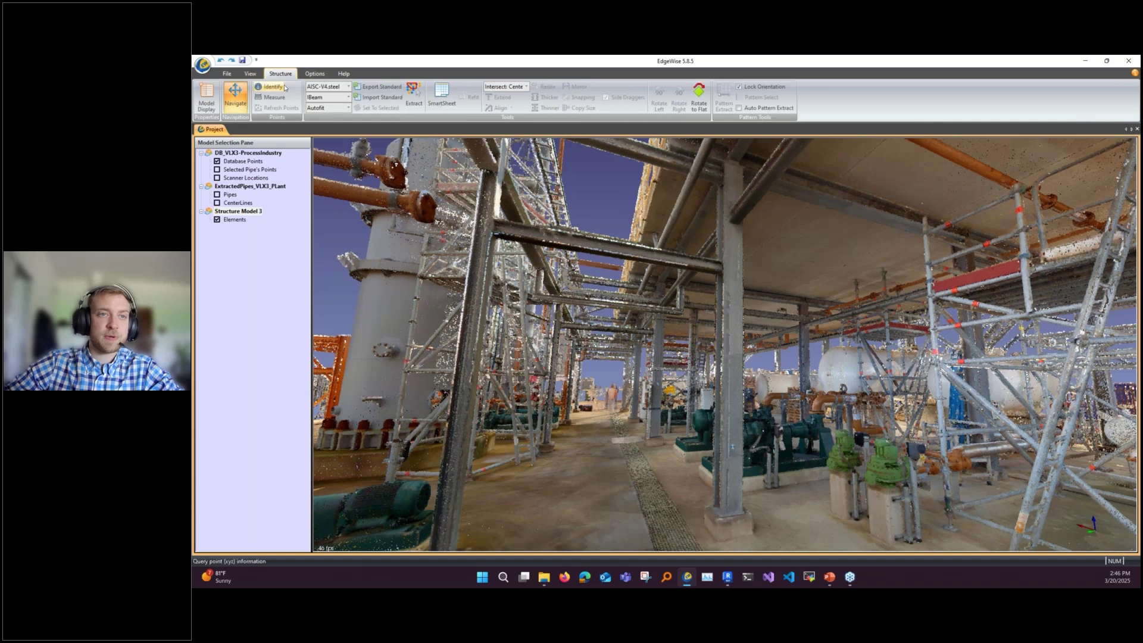
left_click(325, 90)
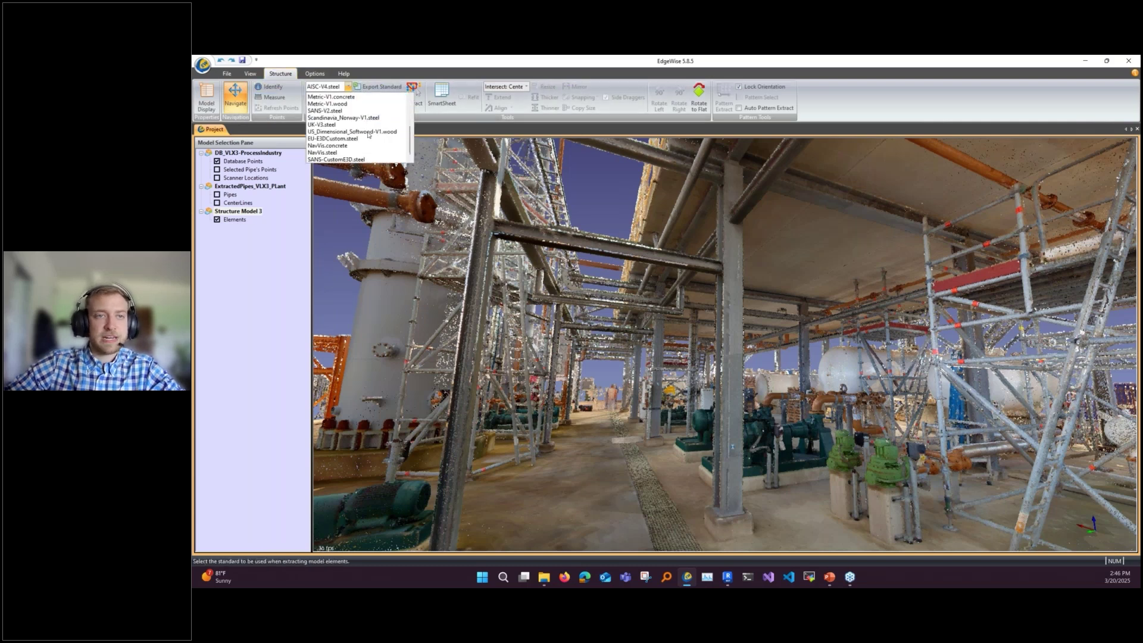
scroll(365, 151, "up", 3)
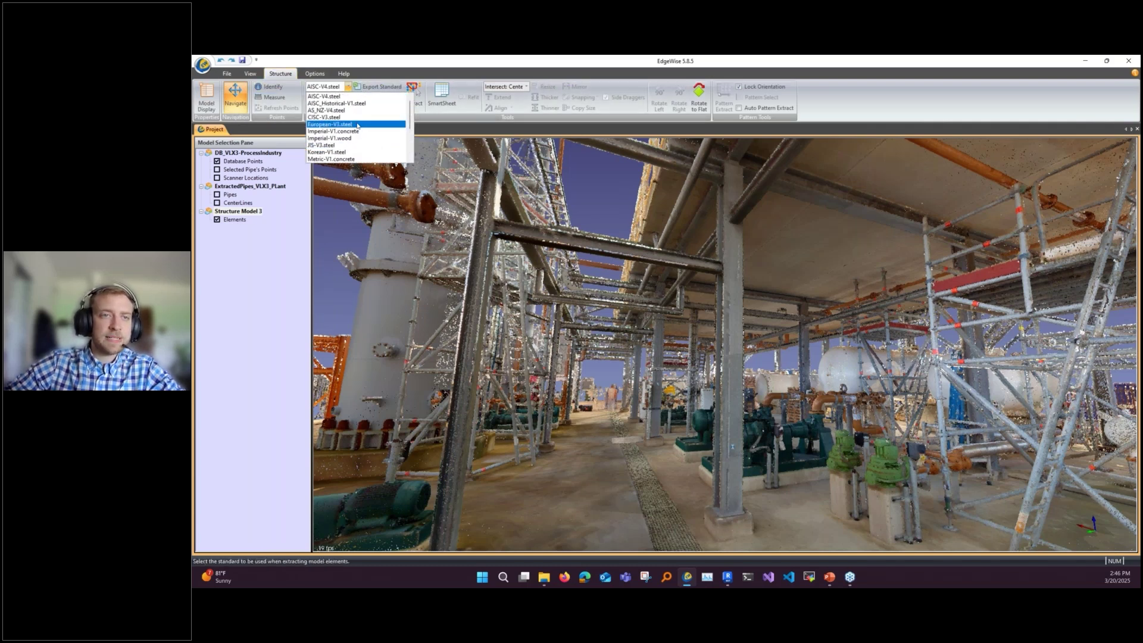
scroll(369, 122, "down", 1)
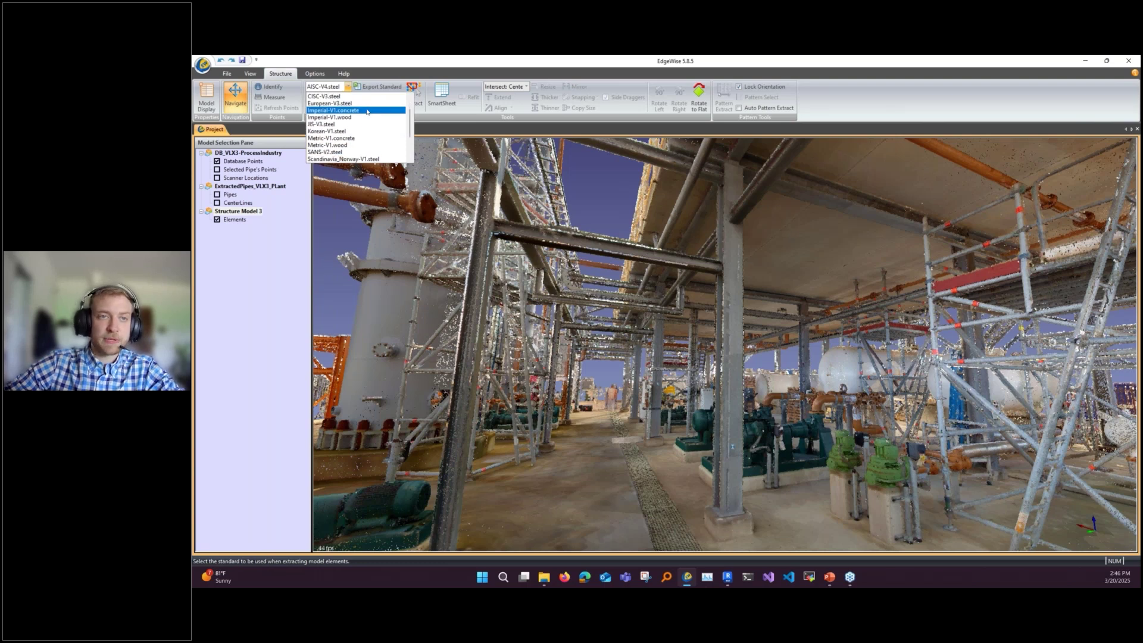
scroll(363, 142, "up", 1)
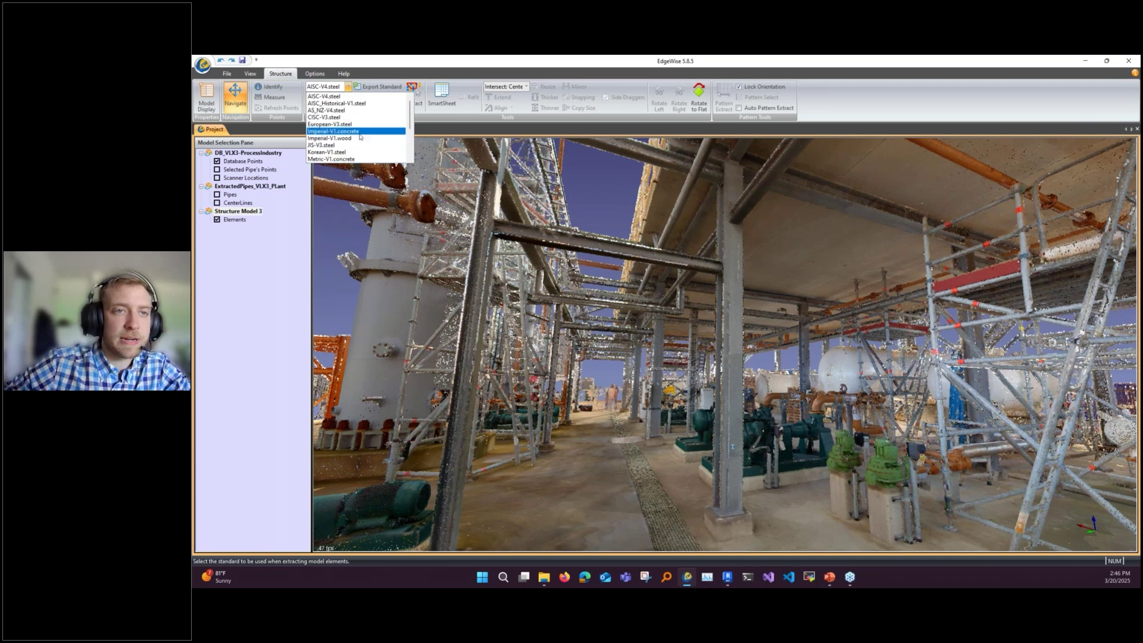
scroll(360, 135, "down", 2)
scroll(360, 132, "down", 2)
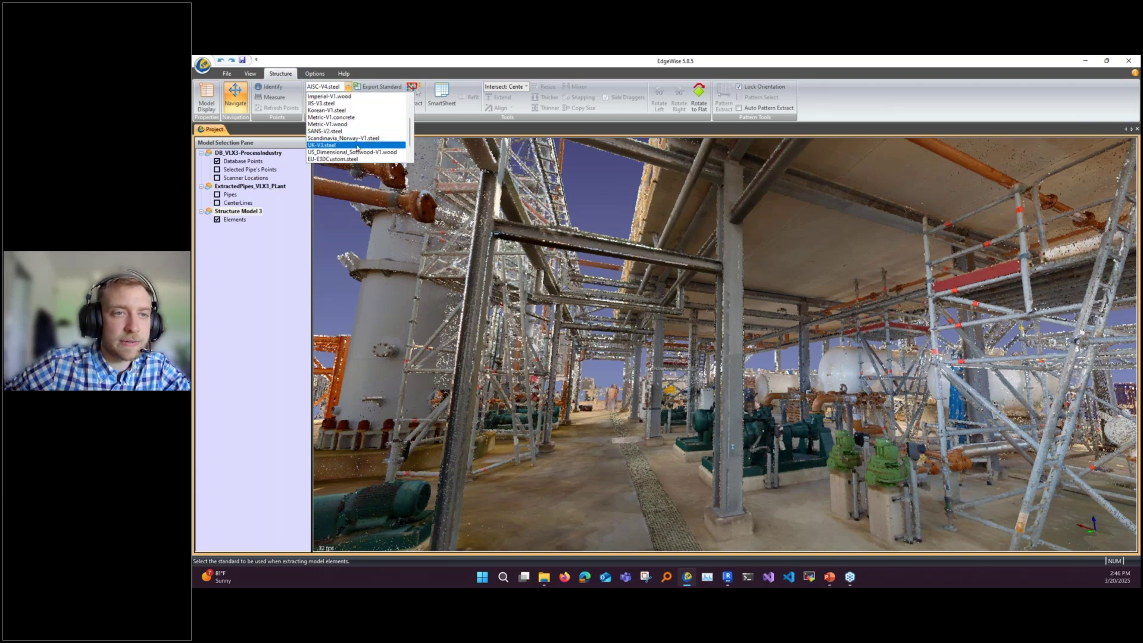
left_click(361, 156)
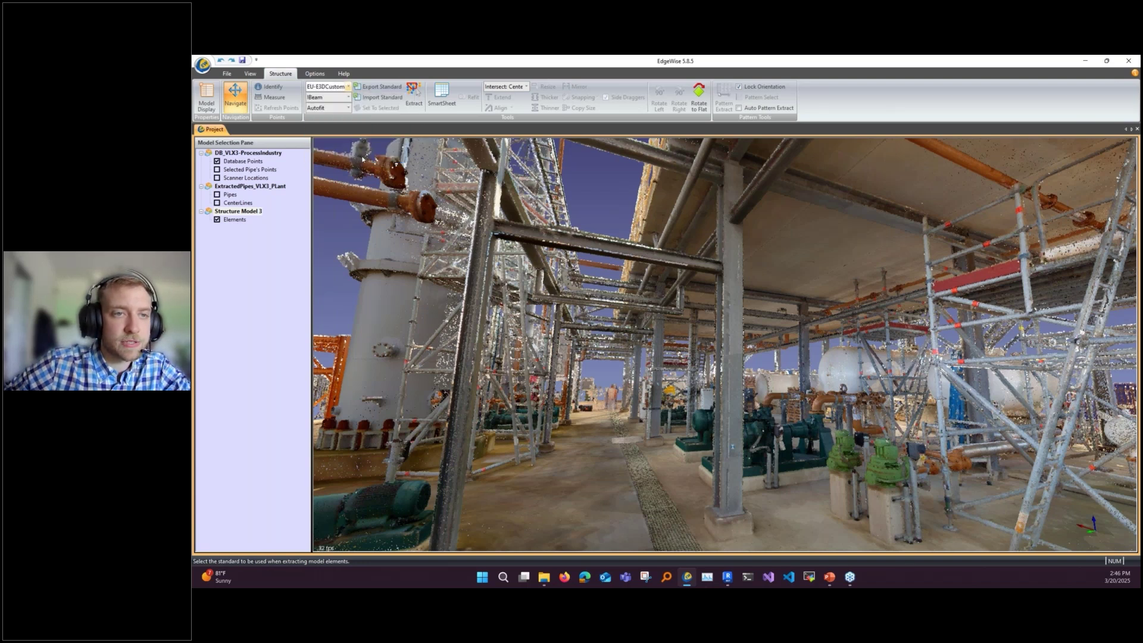
Step: Extract the vertical steel column beside the green pumps as an IBeam with its size set to Autofit
left_click(344, 98)
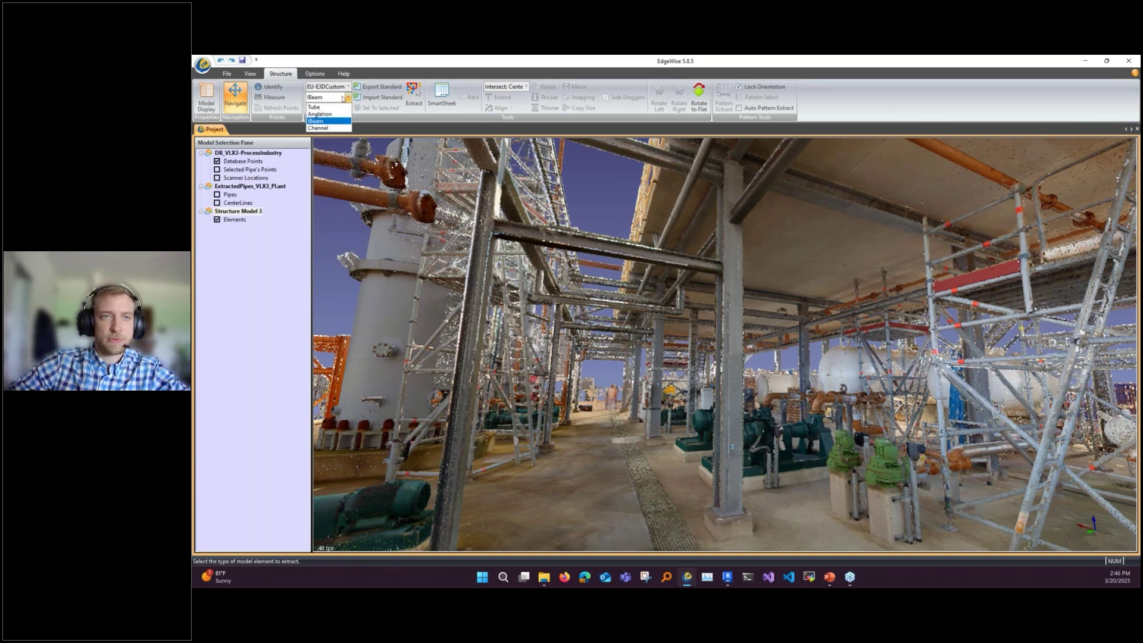
left_click(344, 98)
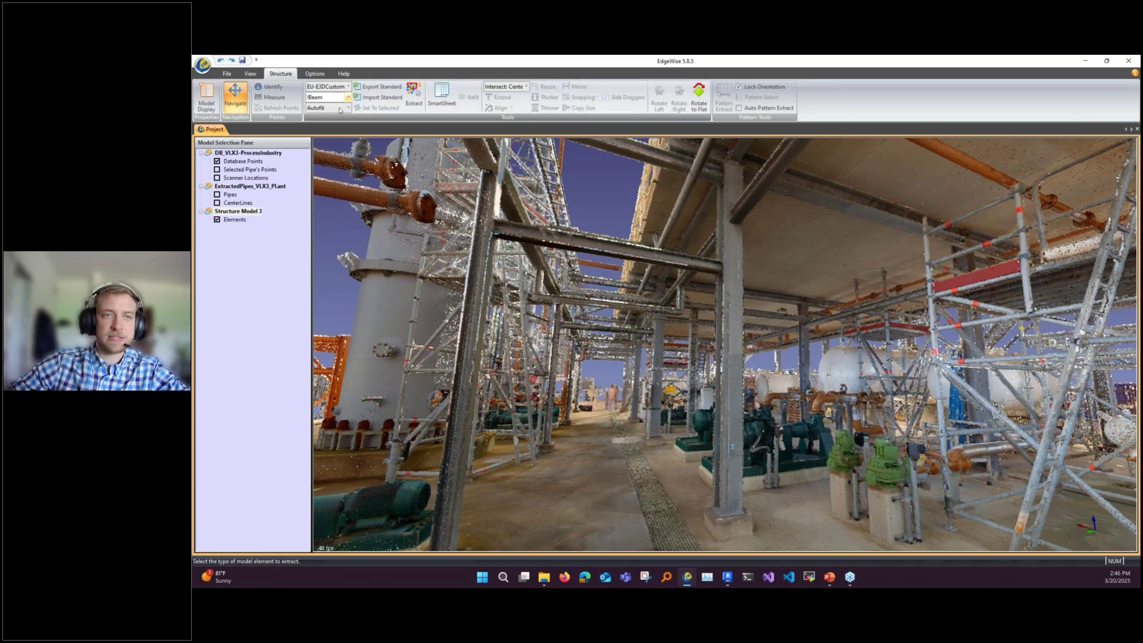
left_click(346, 108)
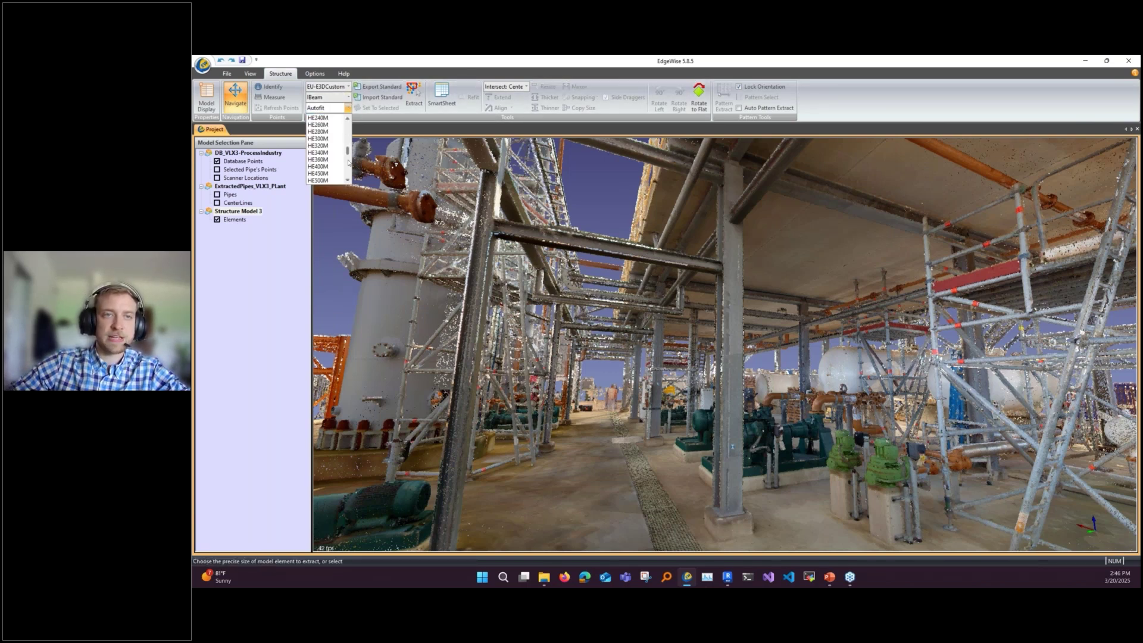
left_click(415, 100)
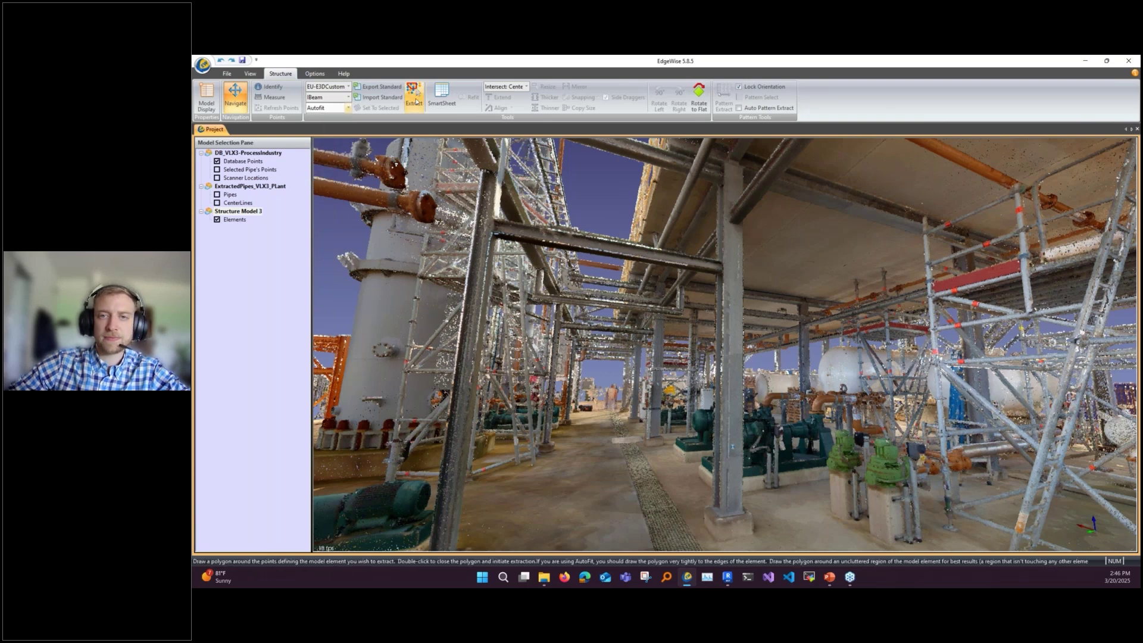
left_click(711, 175)
left_click(744, 169)
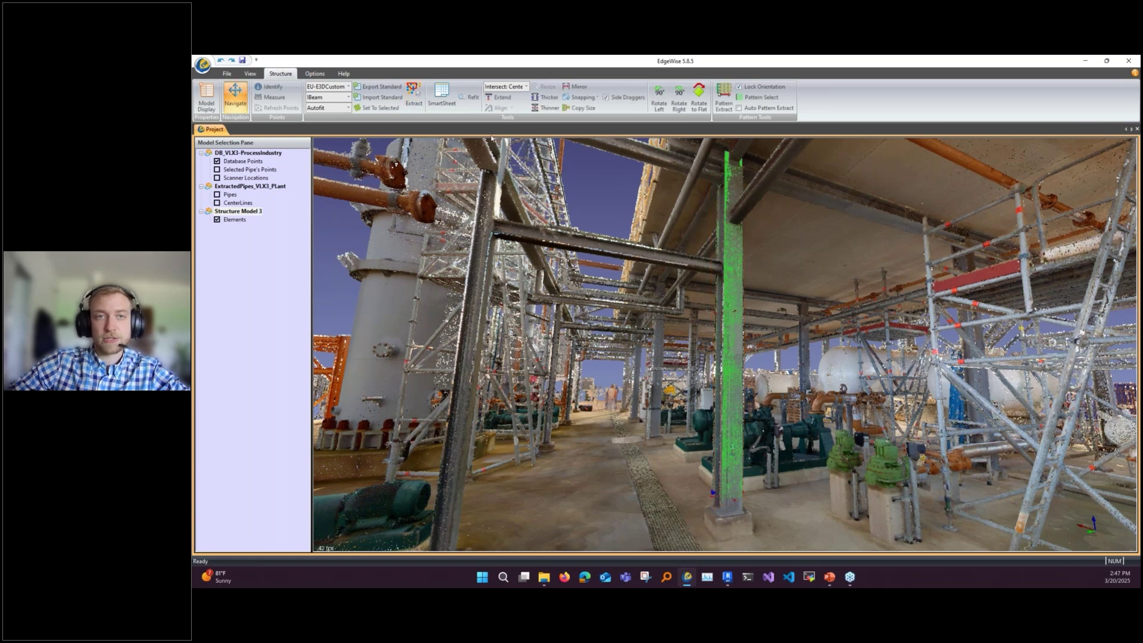
Step: Inspect the extracted column's cross-section and resize it to fit the points as an HE300A profile
left_click(469, 97)
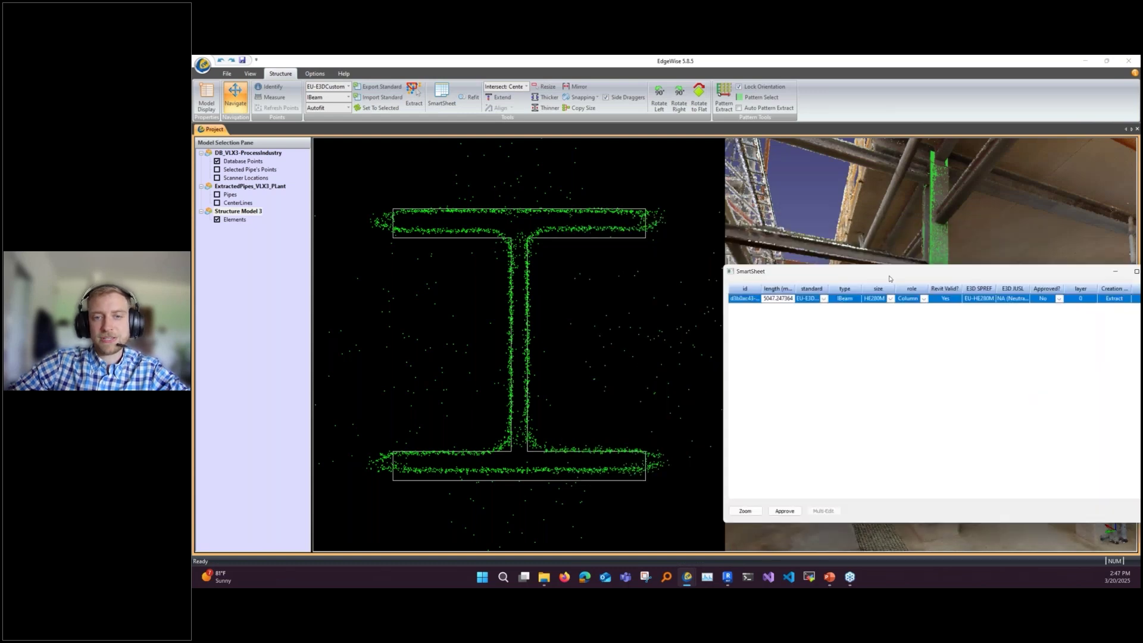
left_click_drag(889, 278, 908, 300)
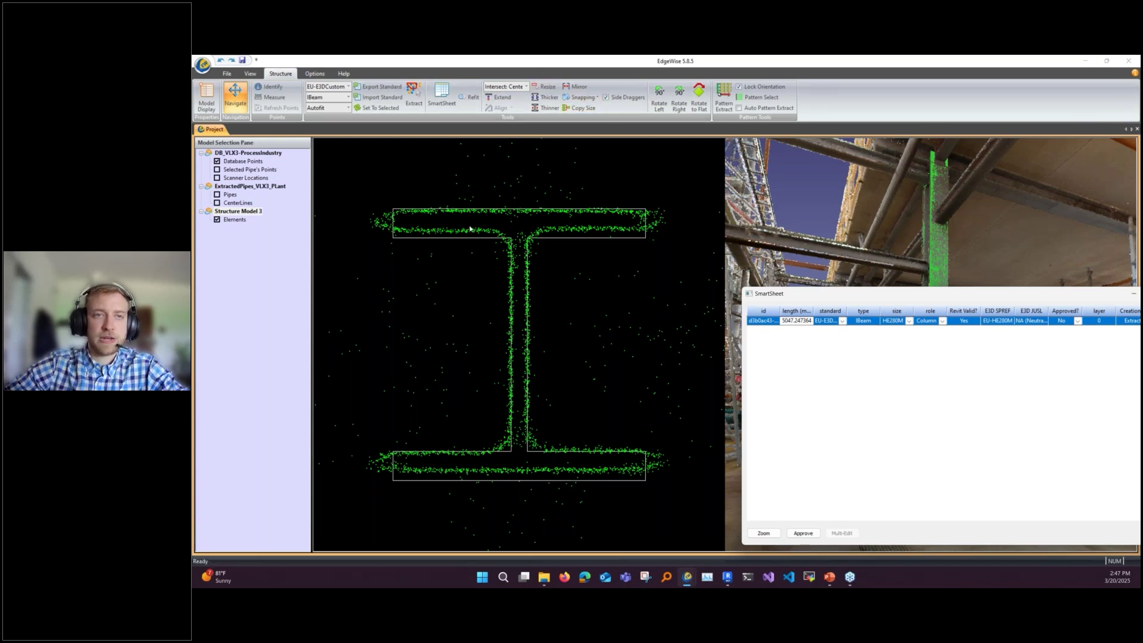
left_click(537, 87)
left_click_drag(391, 209, 650, 470)
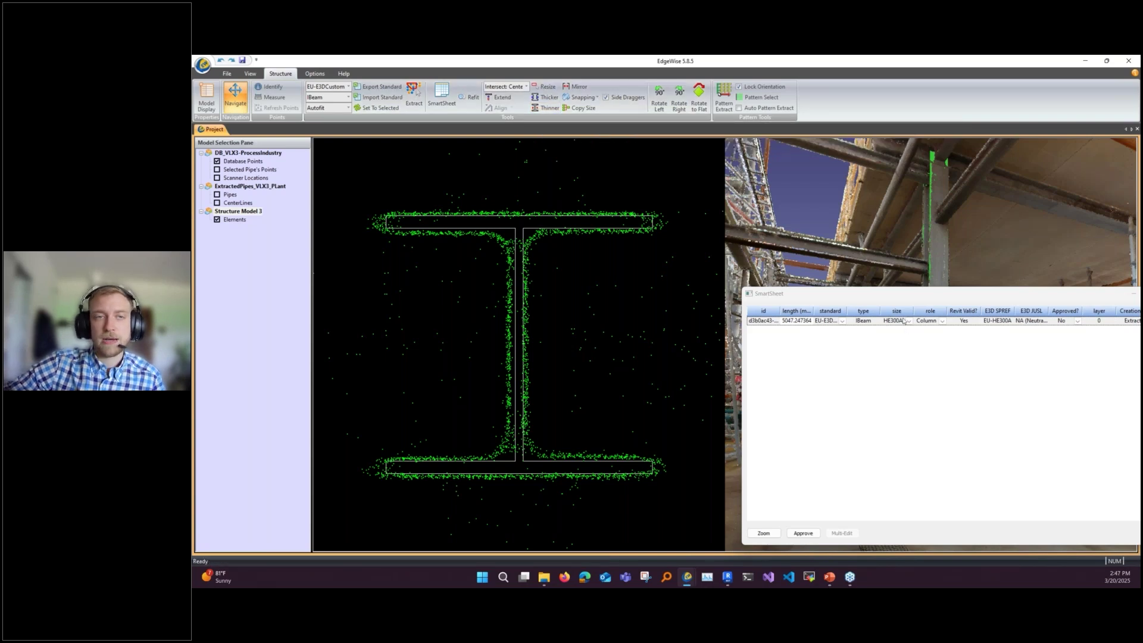
Step: Set the extraction size to match the selected HE300A column, and close the SmartSheet
left_click(376, 108)
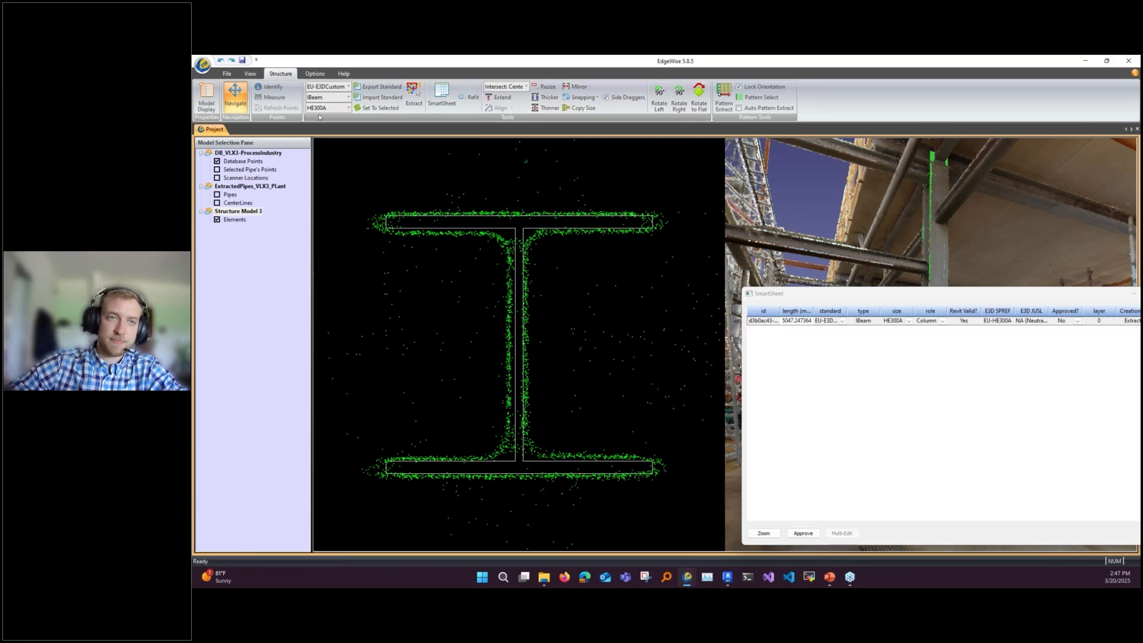
left_click(348, 108)
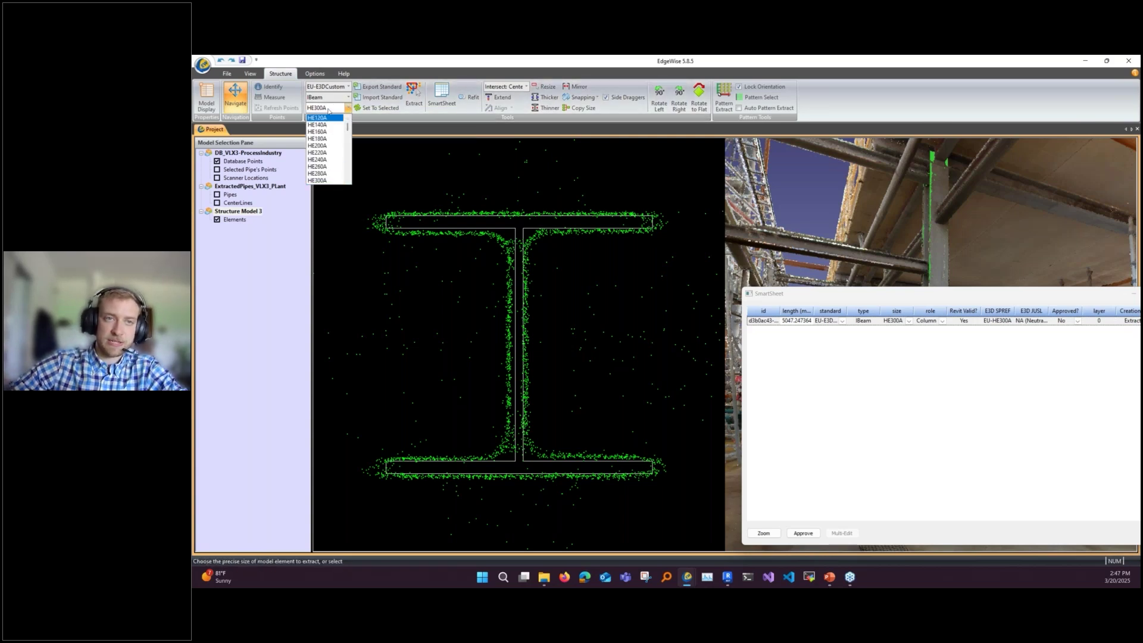
left_click(333, 108)
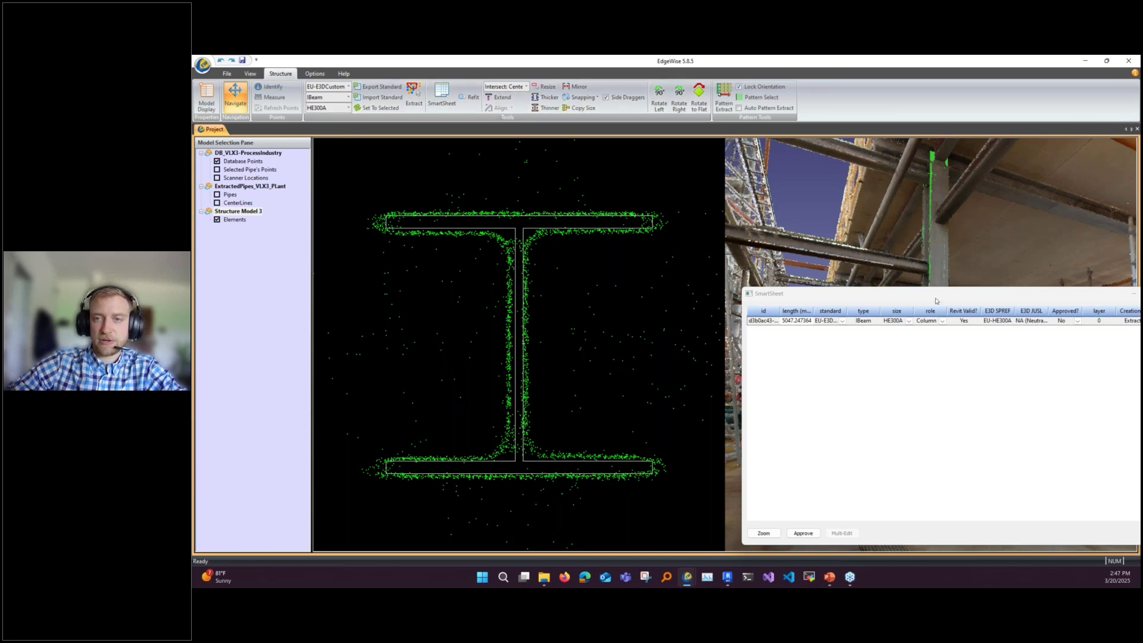
left_click_drag(774, 293, 762, 381)
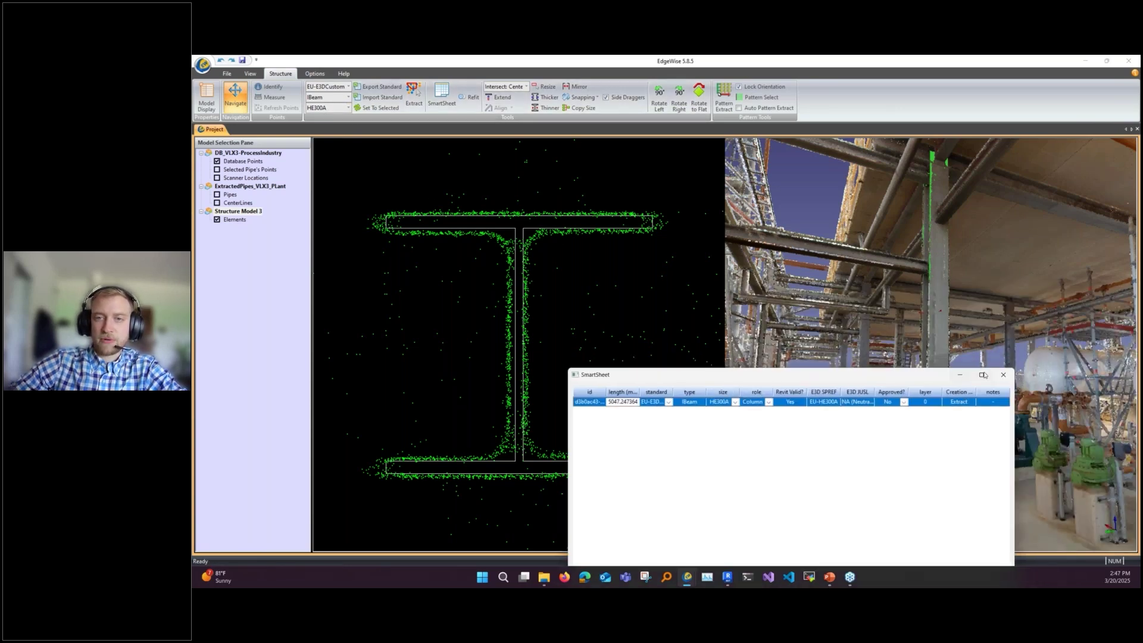
left_click(1003, 375)
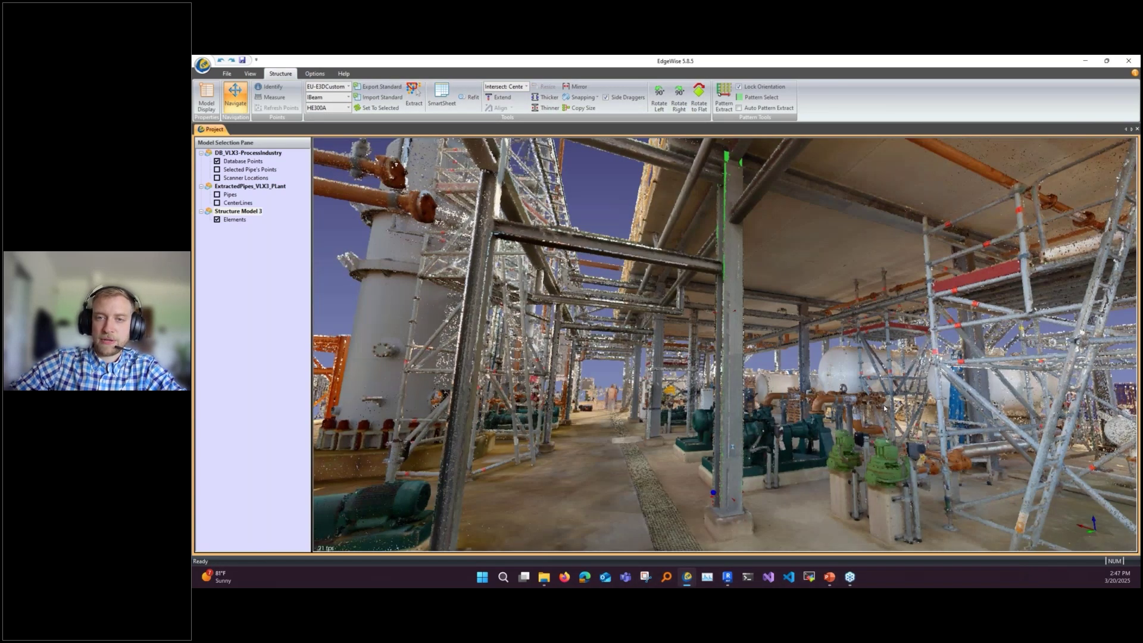
Step: Extract the neighbouring column beside the diagonal brace as an HE300A IBeam, and check its cross-section against the points
left_click_drag(884, 408, 845, 359)
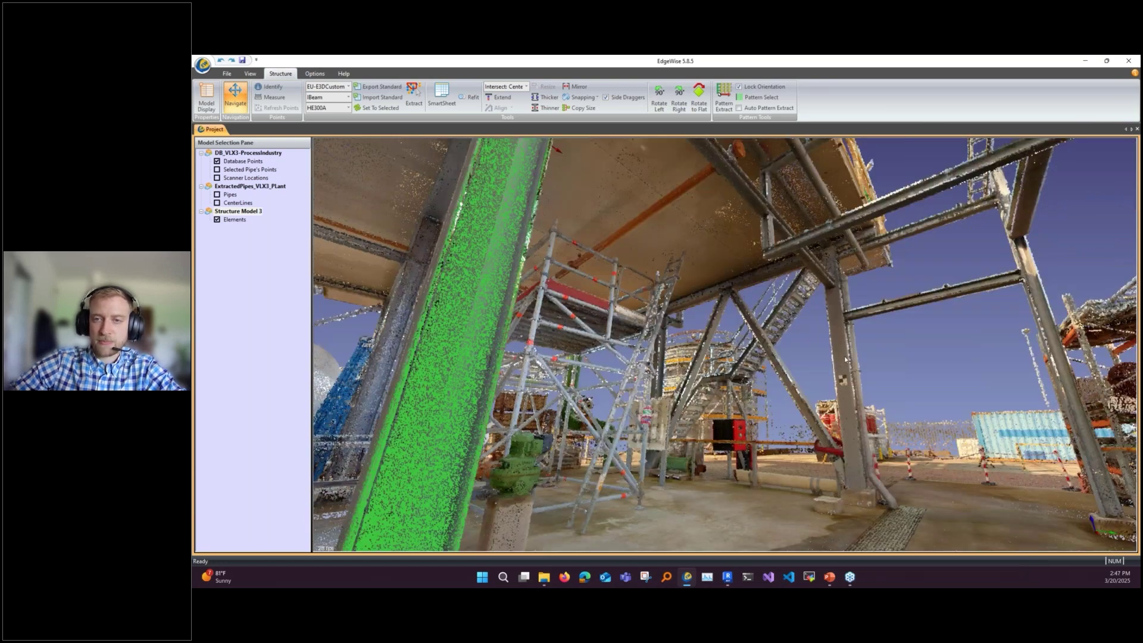
left_click(799, 448)
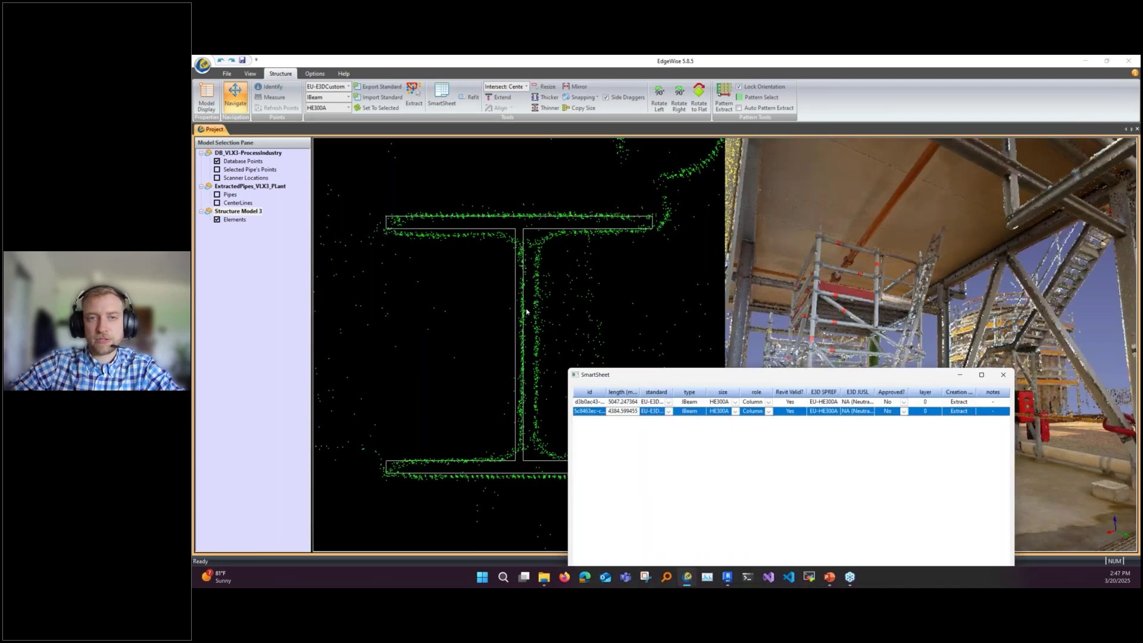
left_click(527, 311)
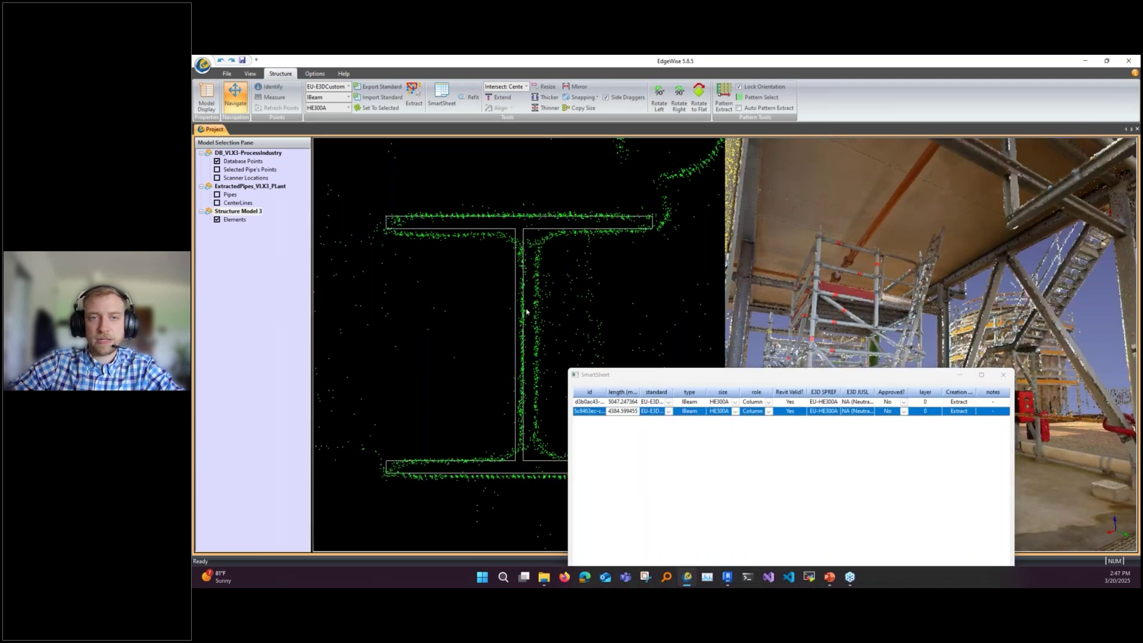
left_click(1008, 383)
left_click(1006, 378)
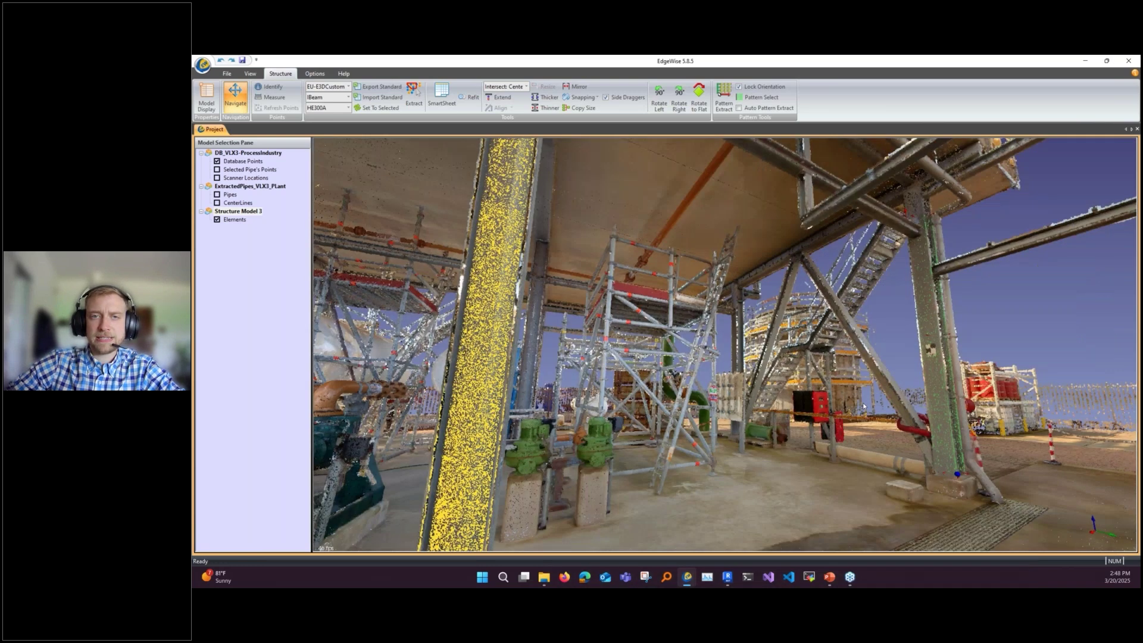
Step: Set the extraction size back to Autofit and extract the slimmer column beside the tall vertical vessel
left_click_drag(863, 406, 658, 390)
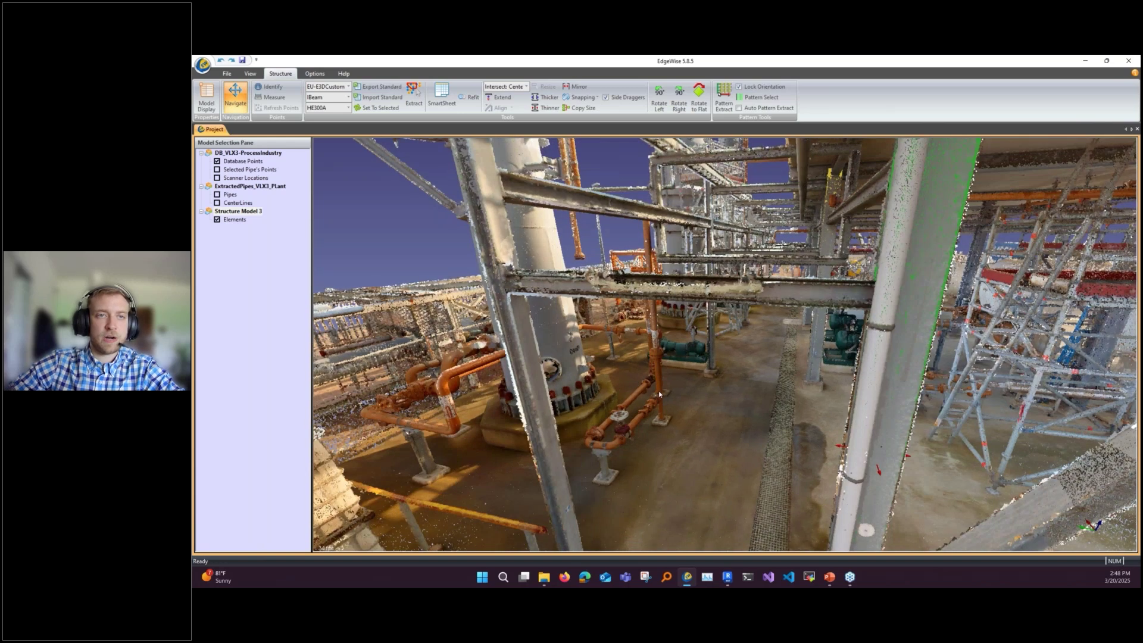
left_click(348, 107)
left_click(339, 111)
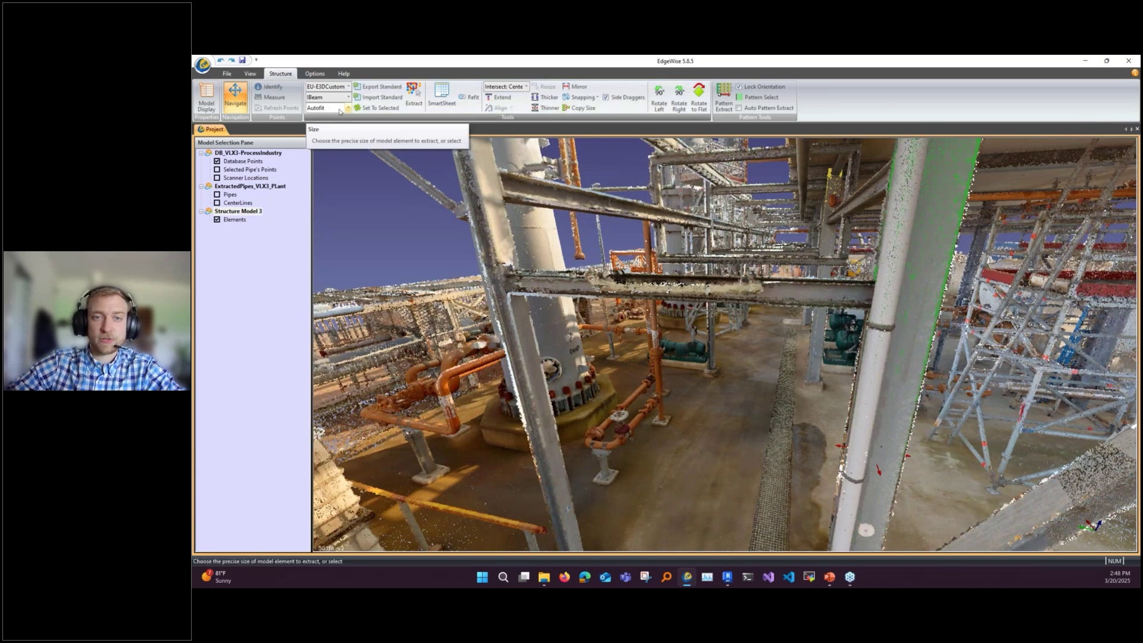
left_click_drag(364, 167, 558, 323)
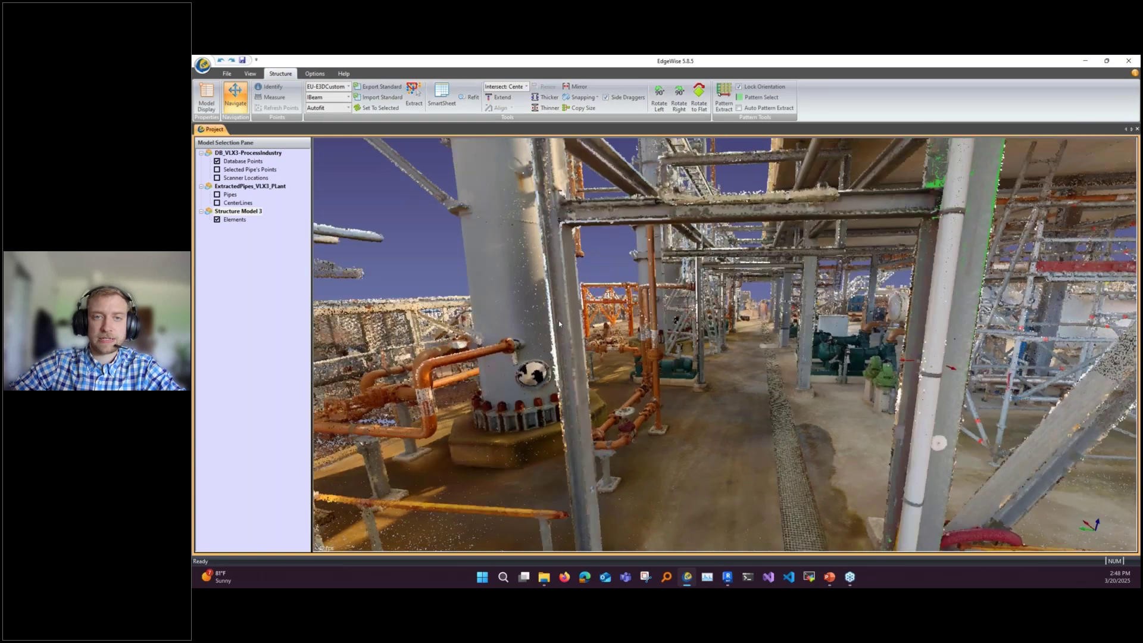
key("e")
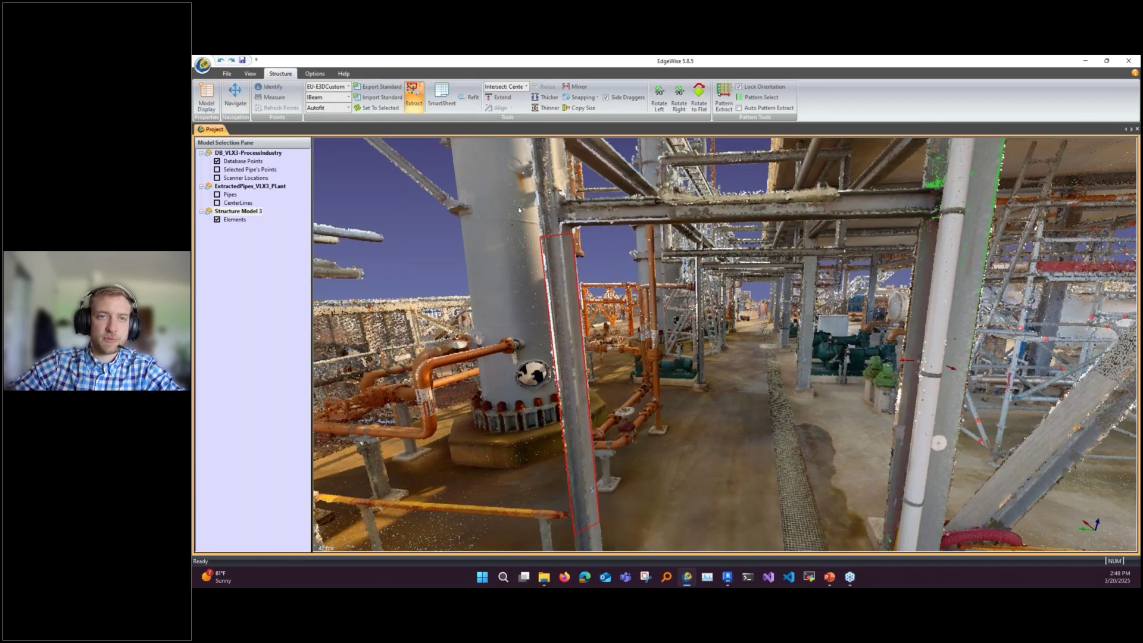
key("Escape")
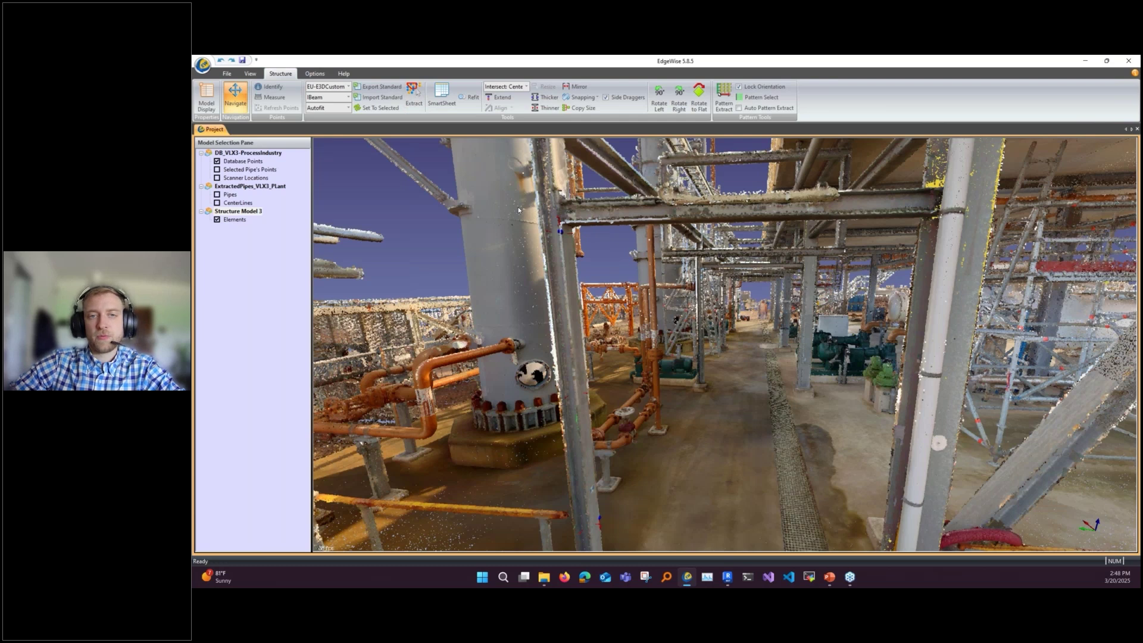
Step: Open the slim column's cross-section and resize its profile around the outer flange points
left_click(518, 208)
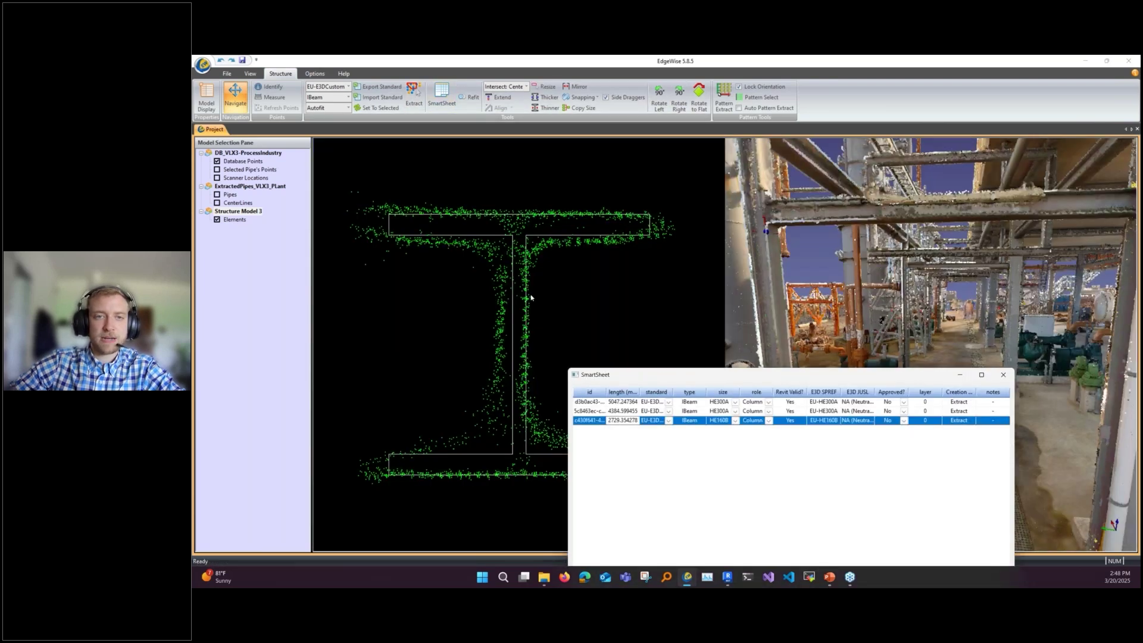
scroll(529, 285, "down", 1)
middle_click_drag(526, 262, 508, 246)
key("r")
left_click_drag(375, 209, 589, 423)
left_click(588, 421)
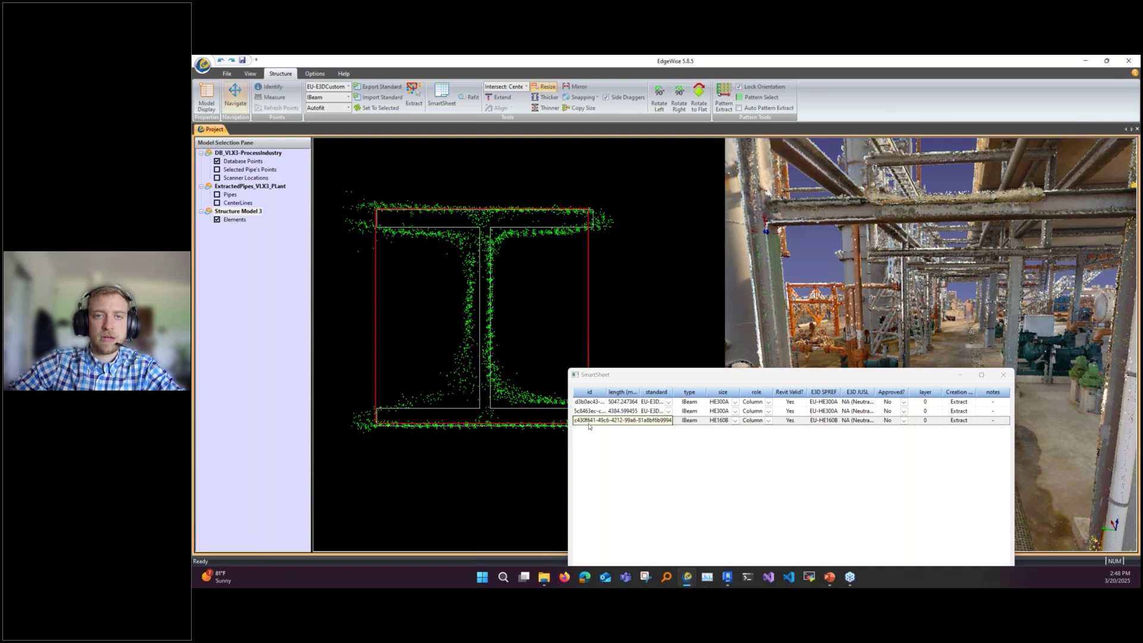
scroll(513, 361, "down", 1)
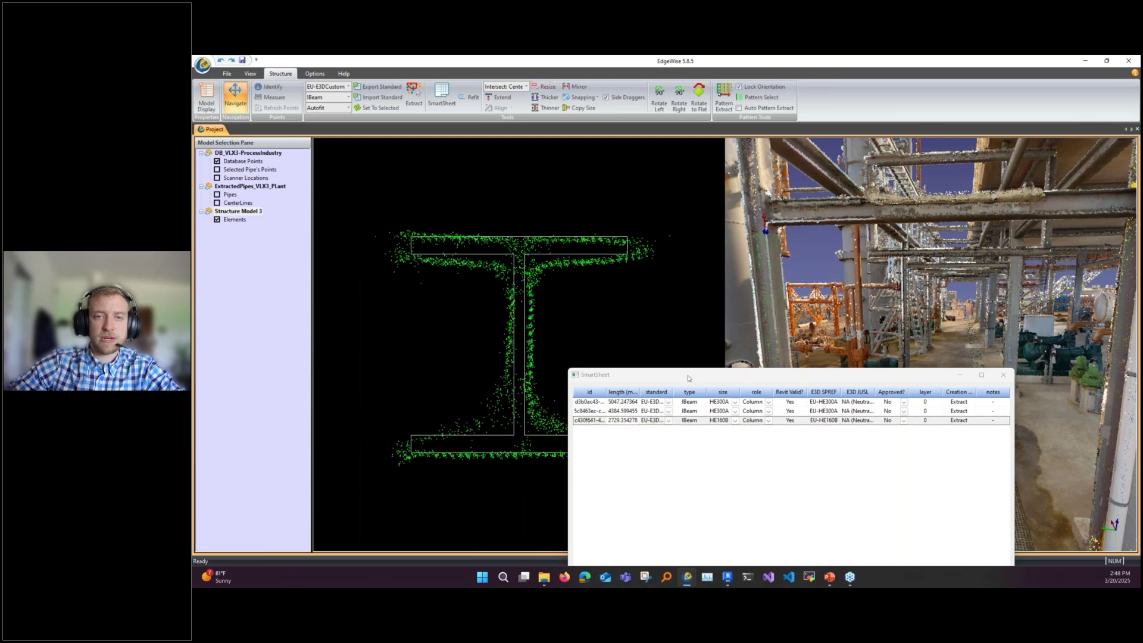
Step: Refit the slim column's section to the points, make it one size thinner as HE160A, and close the SmartSheet
left_click_drag(689, 377, 806, 404)
left_click(416, 242)
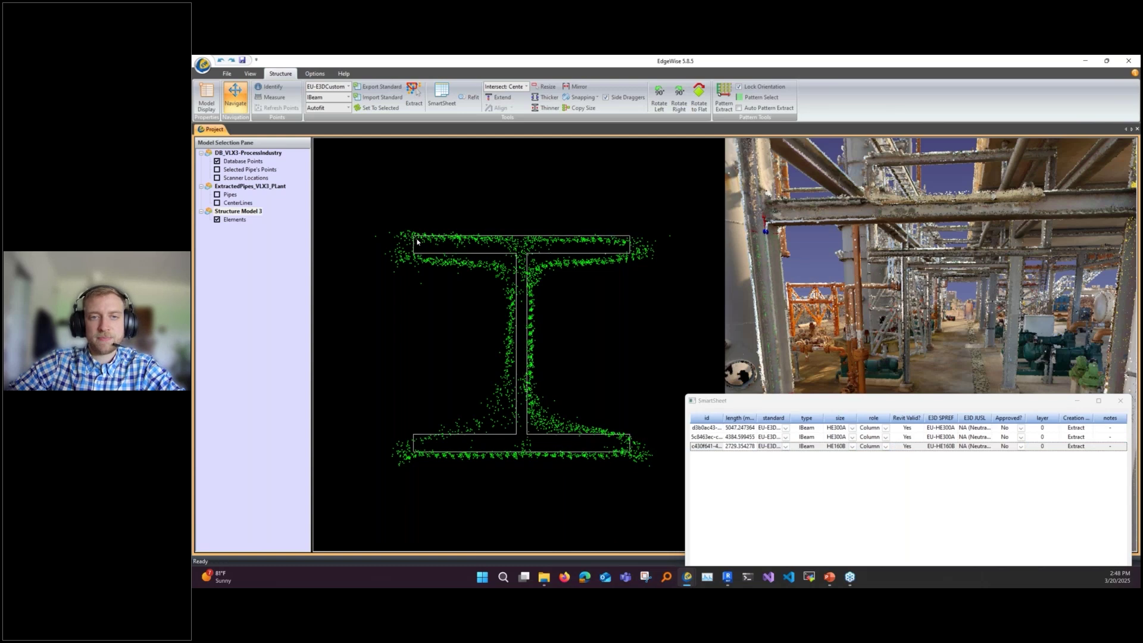
scroll(417, 241, "up", 1)
key("r")
left_click_drag(382, 221, 651, 457)
key("Escape")
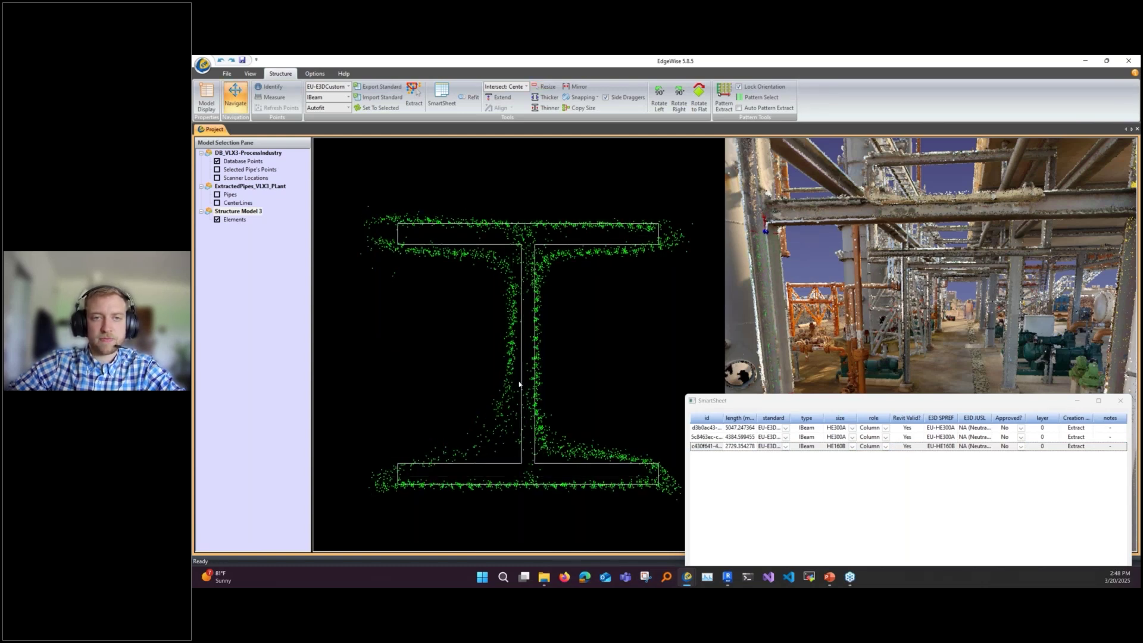
left_click(545, 107)
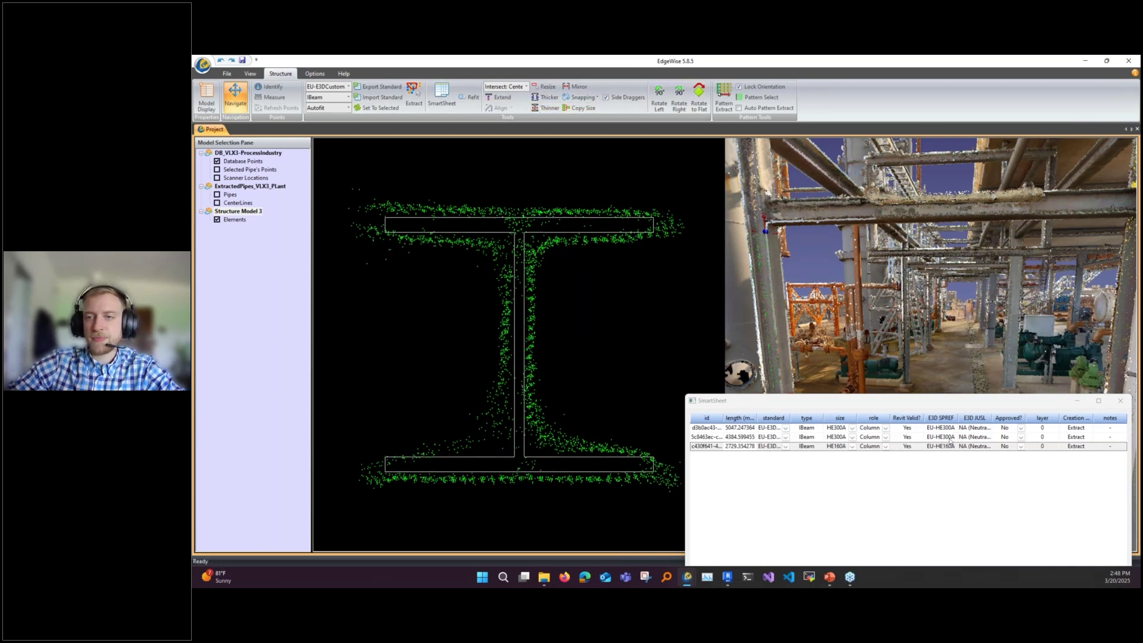
left_click_drag(1023, 401, 988, 393)
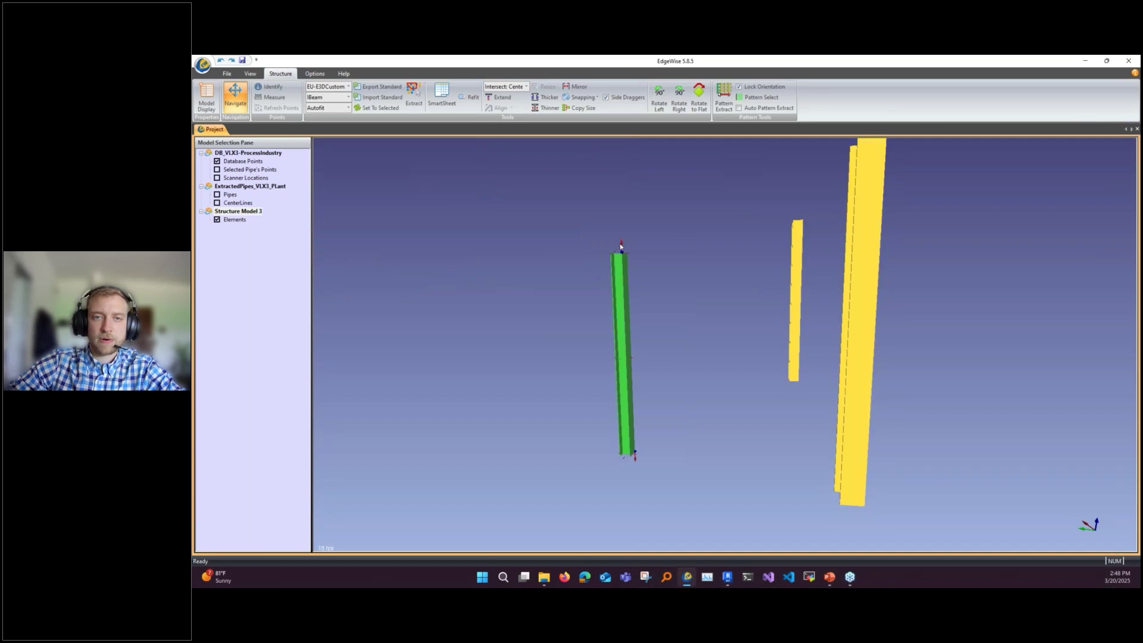
Step: Extend the slim column's upper end along the scanned steel above the horizontal beam, and examine its lower end
key("space")
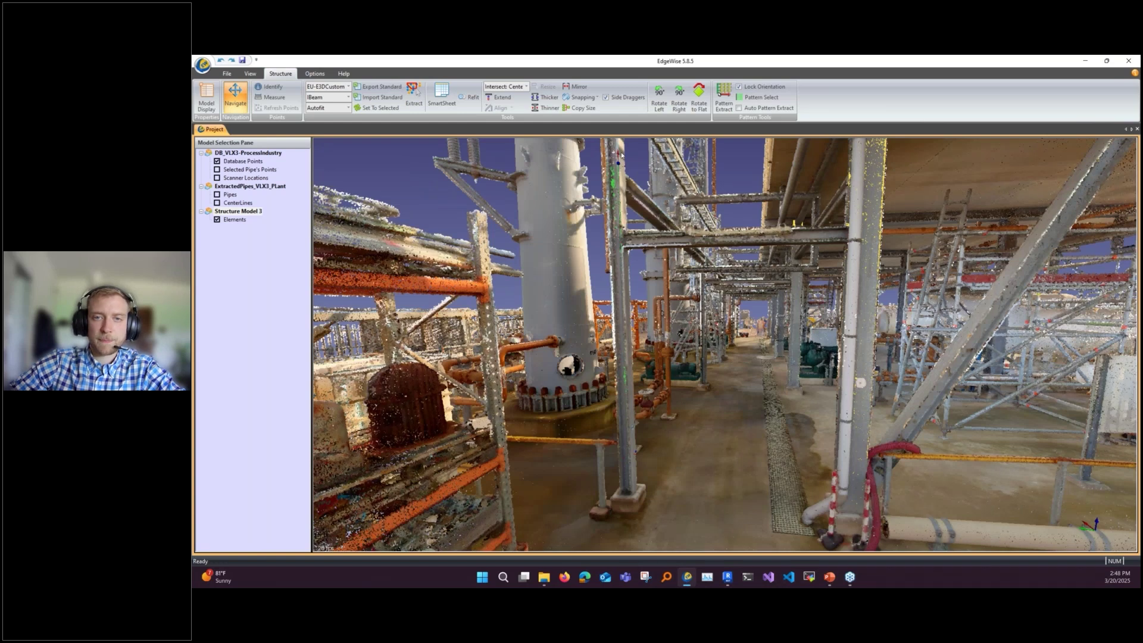
left_click_drag(621, 156, 692, 259)
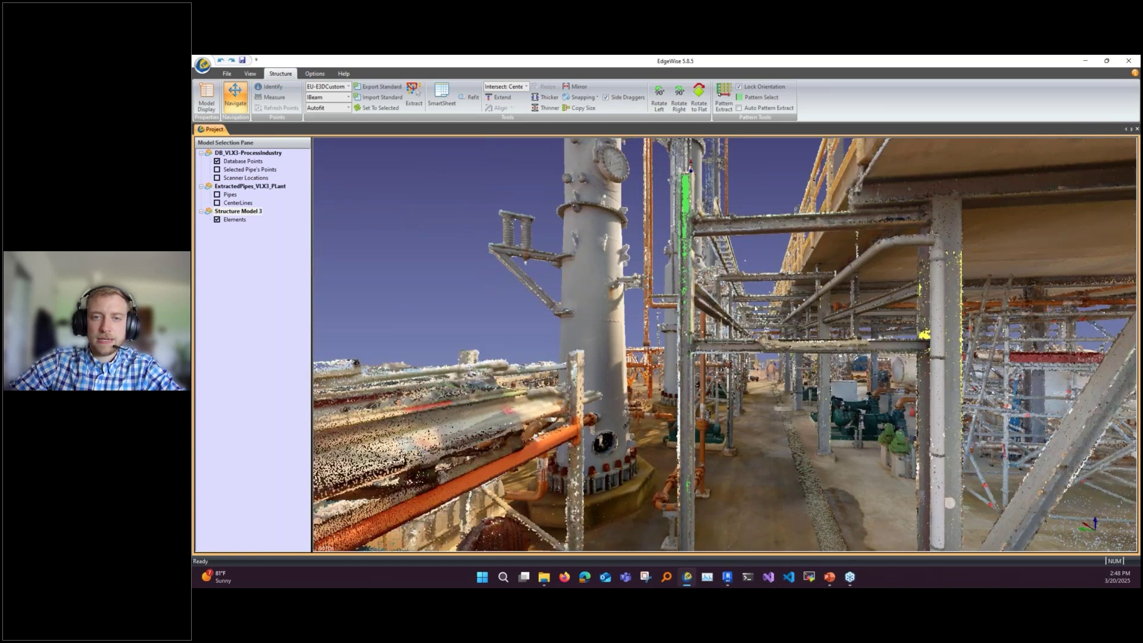
left_click_drag(755, 308, 602, 339)
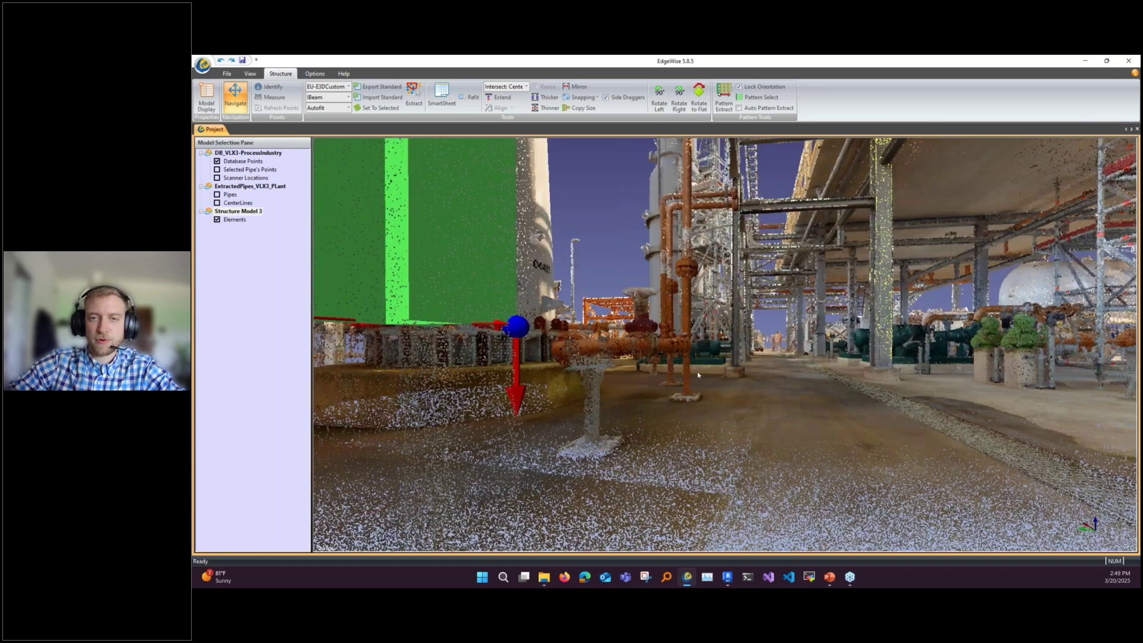
Step: Hide the database point cloud and select two of the extracted columns, leaving the third unselected
left_click_drag(697, 374, 664, 422)
scroll(664, 422, "down", 3)
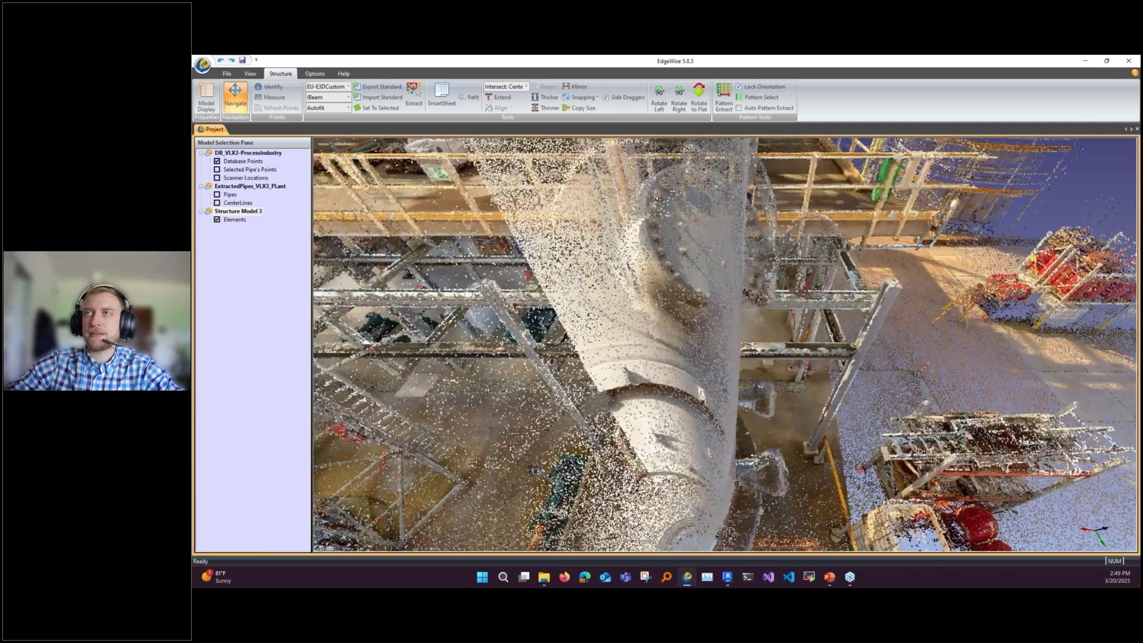
left_click_drag(665, 423, 630, 337)
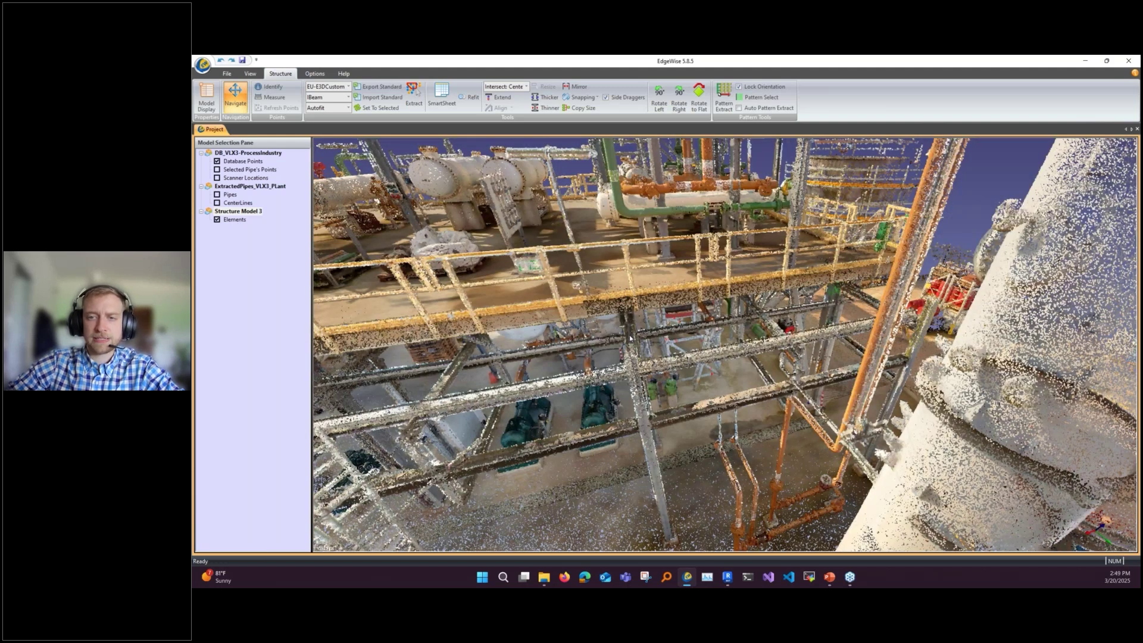
left_click_drag(783, 242, 1016, 494)
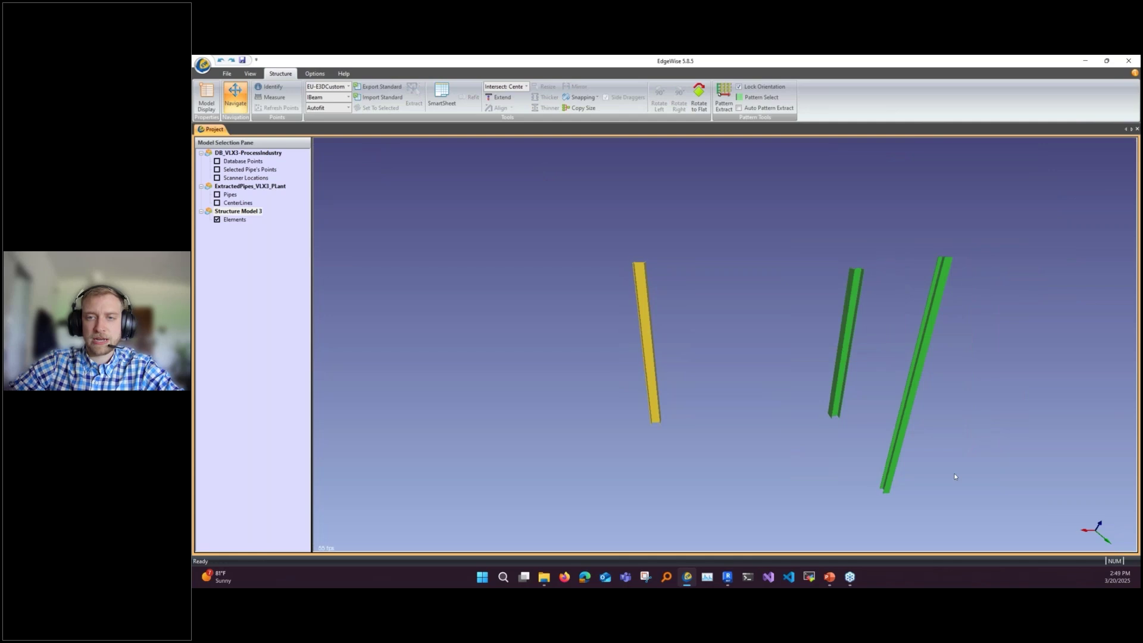
Step: Pattern-extract matching columns from a selected wide and slim column pair, using the parallel wide columns to set the search direction
left_click_drag(955, 477, 781, 448)
left_click(772, 443)
left_click_drag(918, 371, 768, 367)
left_click(783, 377)
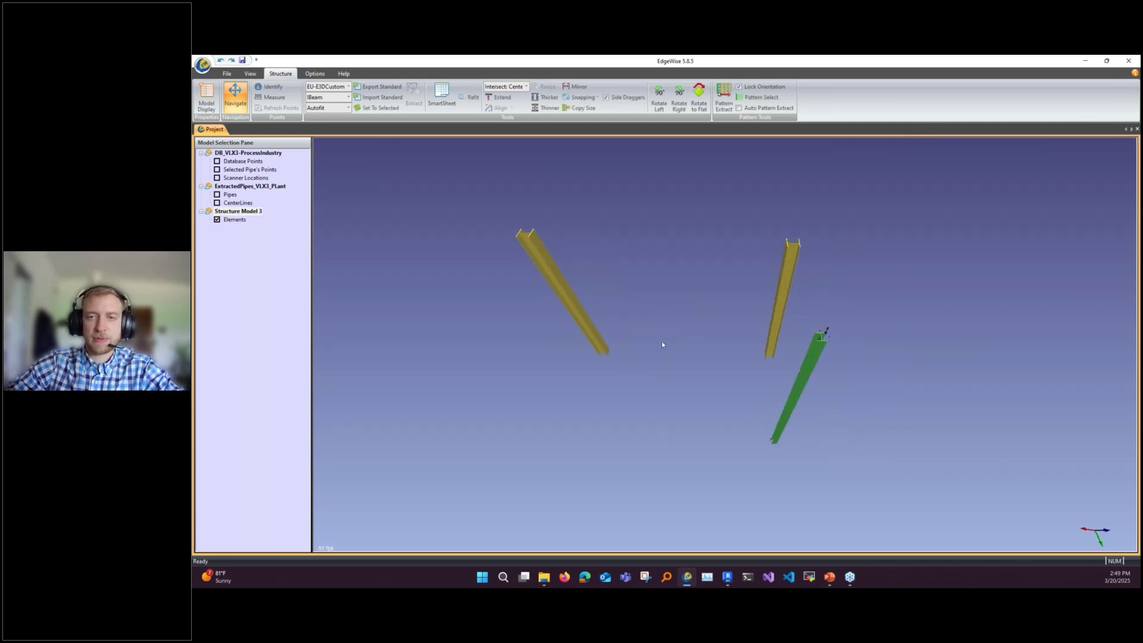
left_click(567, 295)
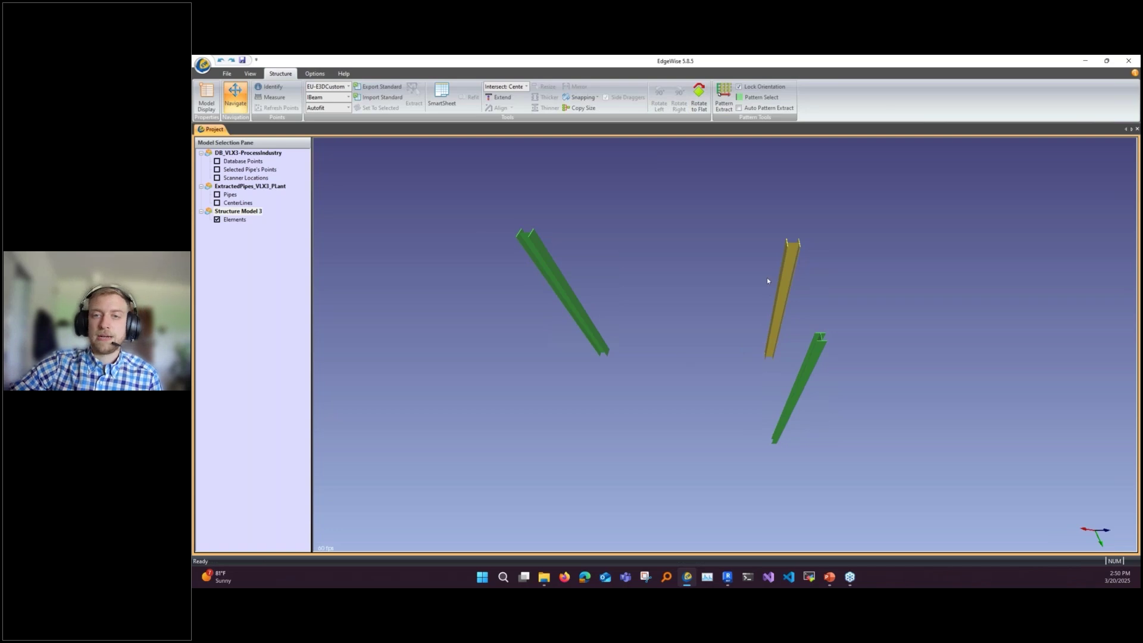
left_click(792, 258)
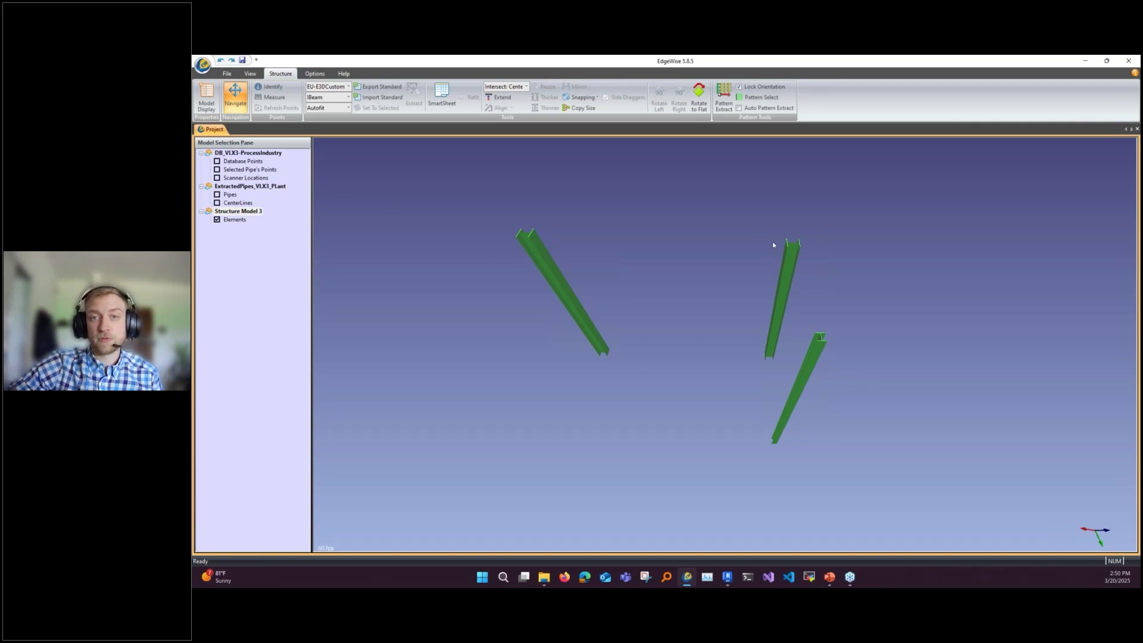
left_click(811, 369)
left_click(572, 299, "ctrl")
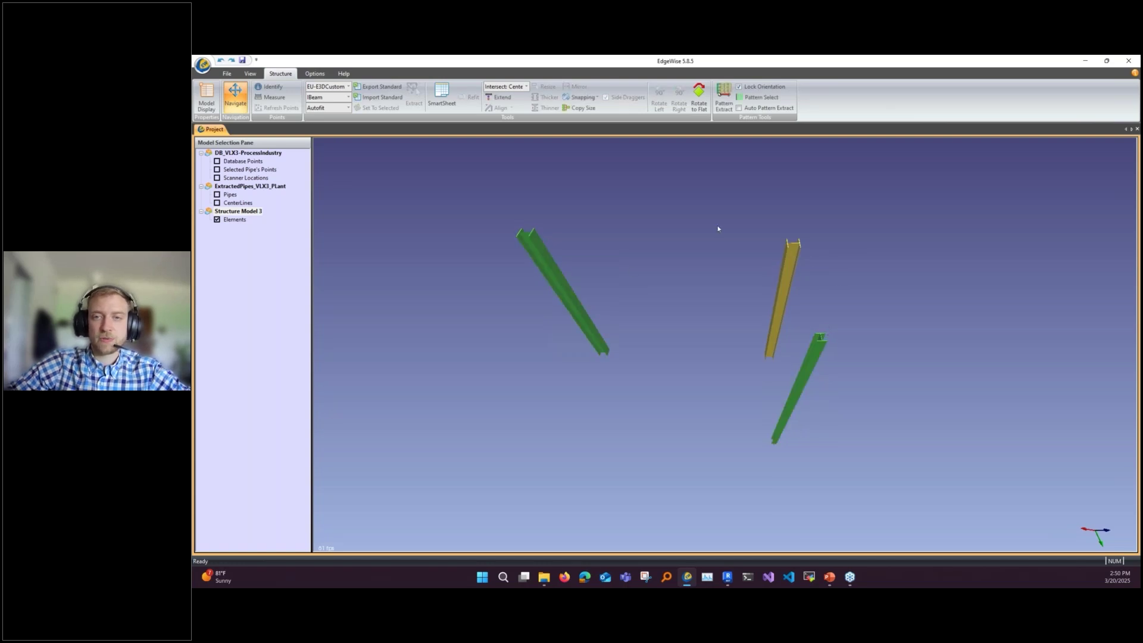
left_click(725, 97)
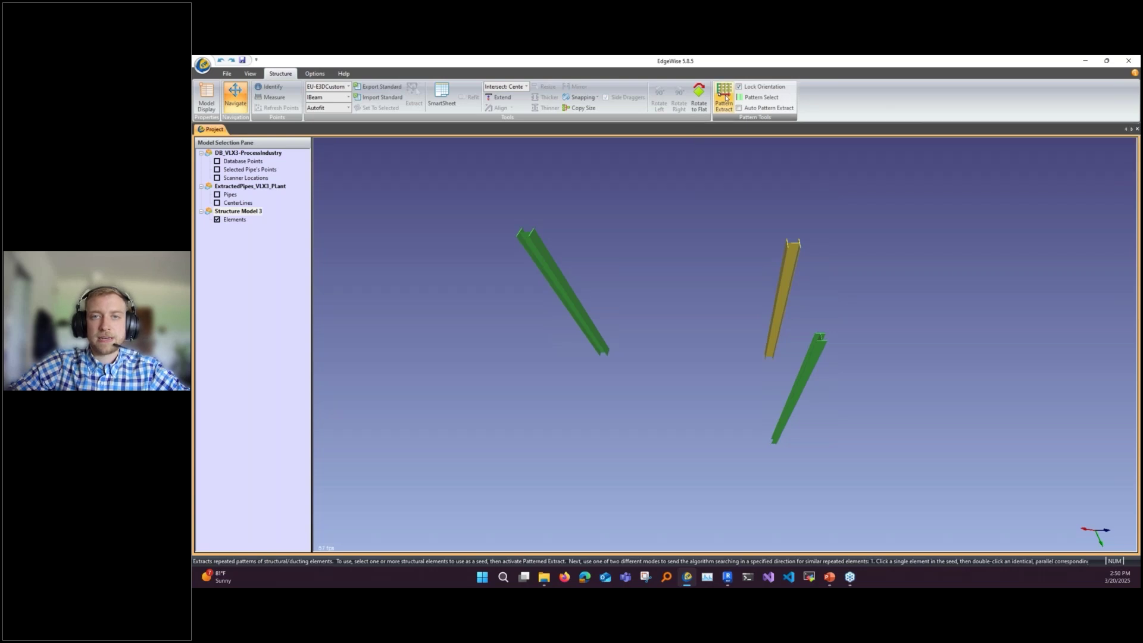
left_click(799, 248)
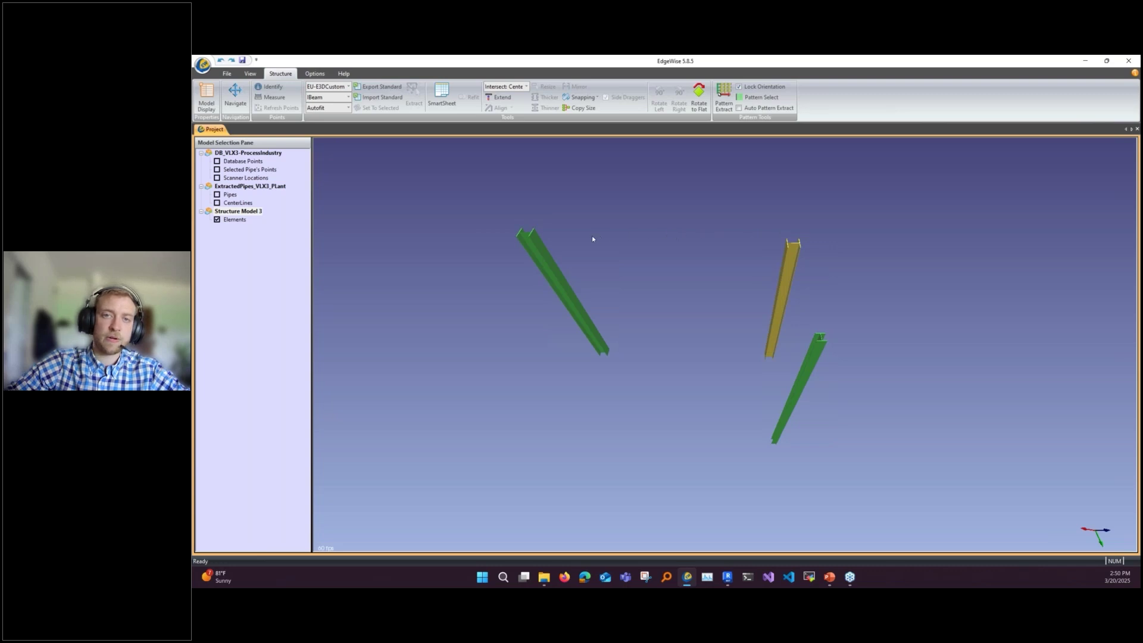
left_click(533, 248)
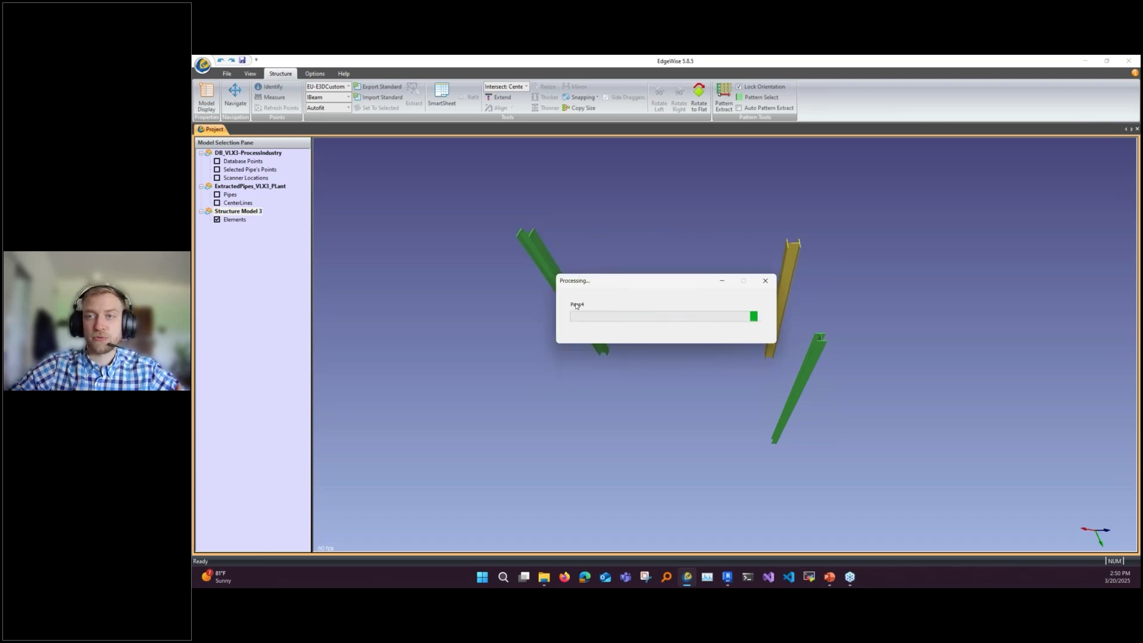
Step: Check a pattern-extracted column's cross-section fit and its SmartSheet entry, and close the SmartSheet
middle_click_drag(656, 377, 748, 424)
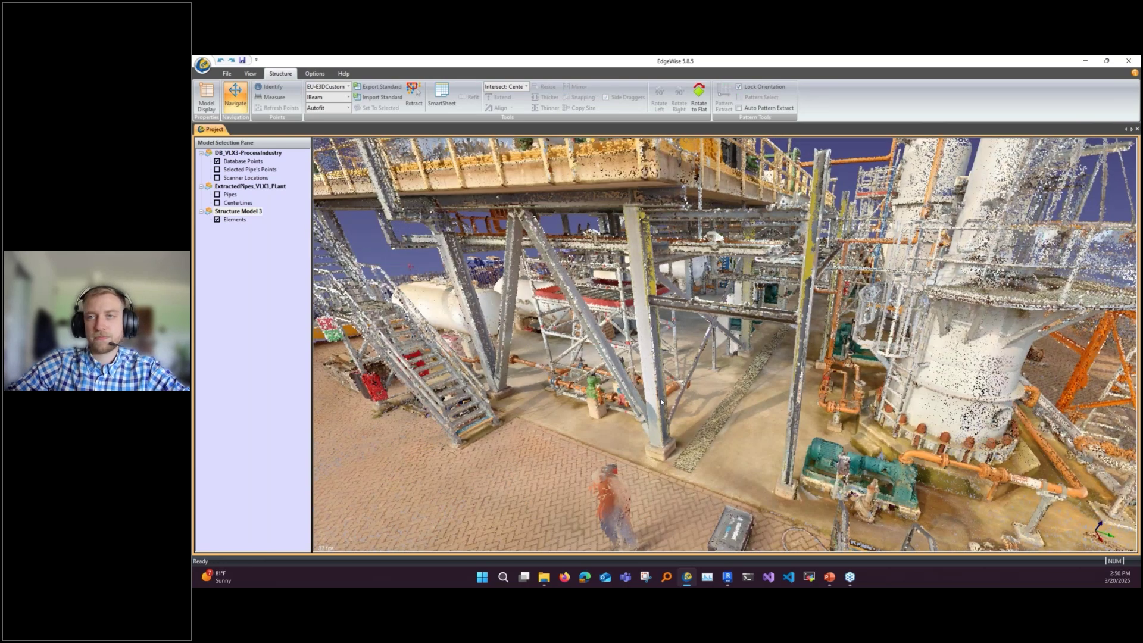
left_click(441, 94)
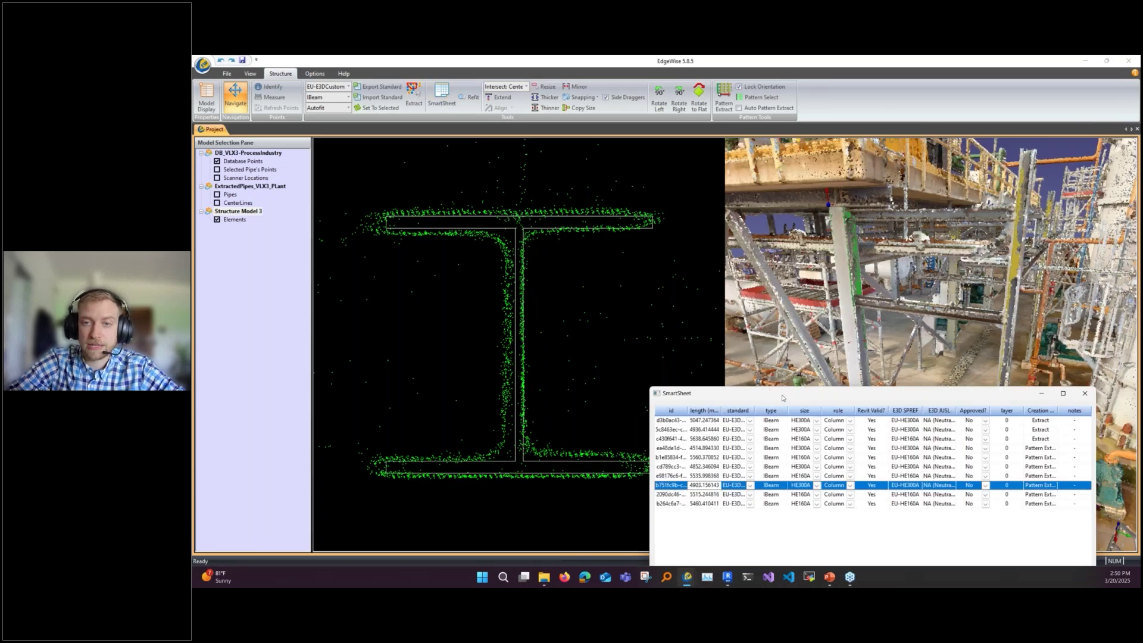
left_click_drag(757, 395, 714, 397)
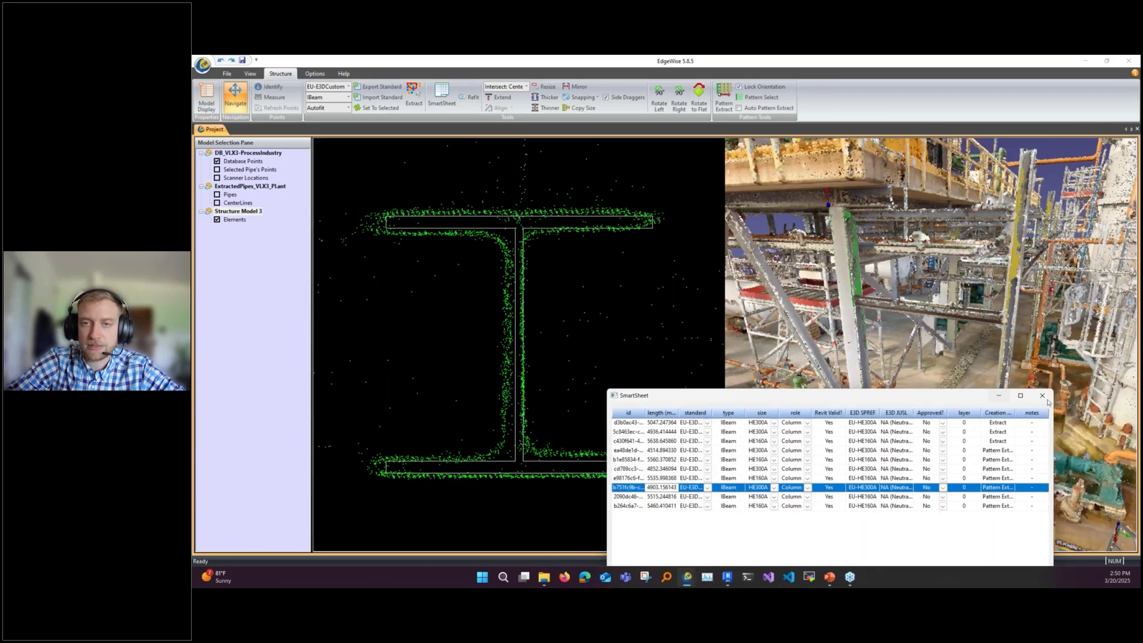
left_click(1042, 396)
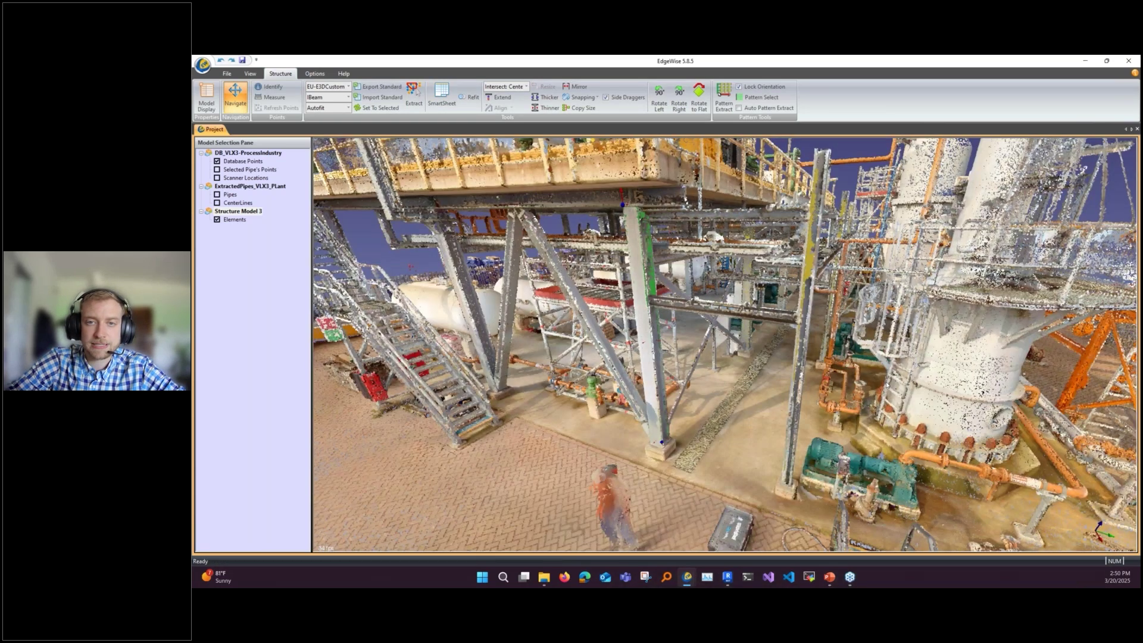
Step: Extract the horizontal steel beam spanning between the slim column and the wide column from the point cloud
left_click_drag(886, 385, 663, 381)
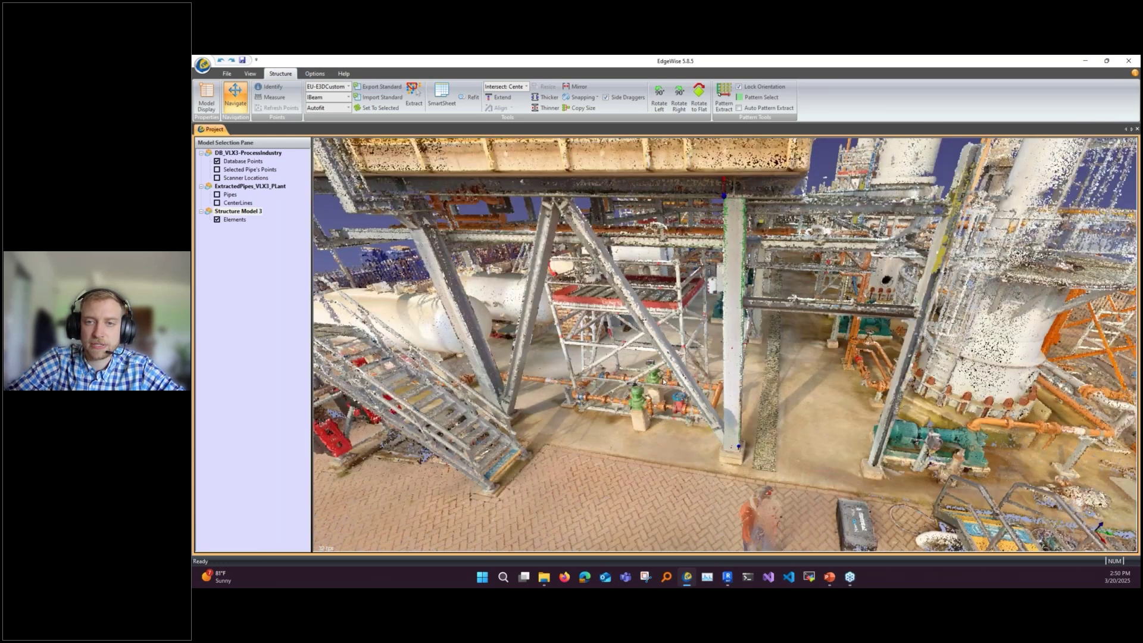
left_click_drag(662, 382, 674, 320)
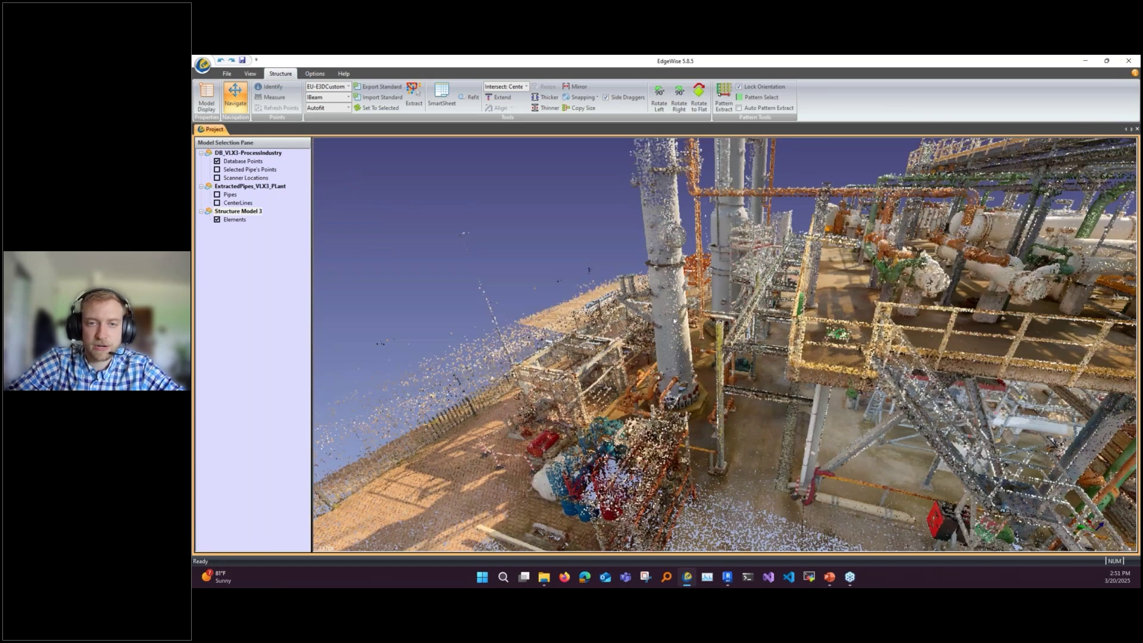
left_click_drag(674, 320, 543, 329)
scroll(544, 329, "down", 2)
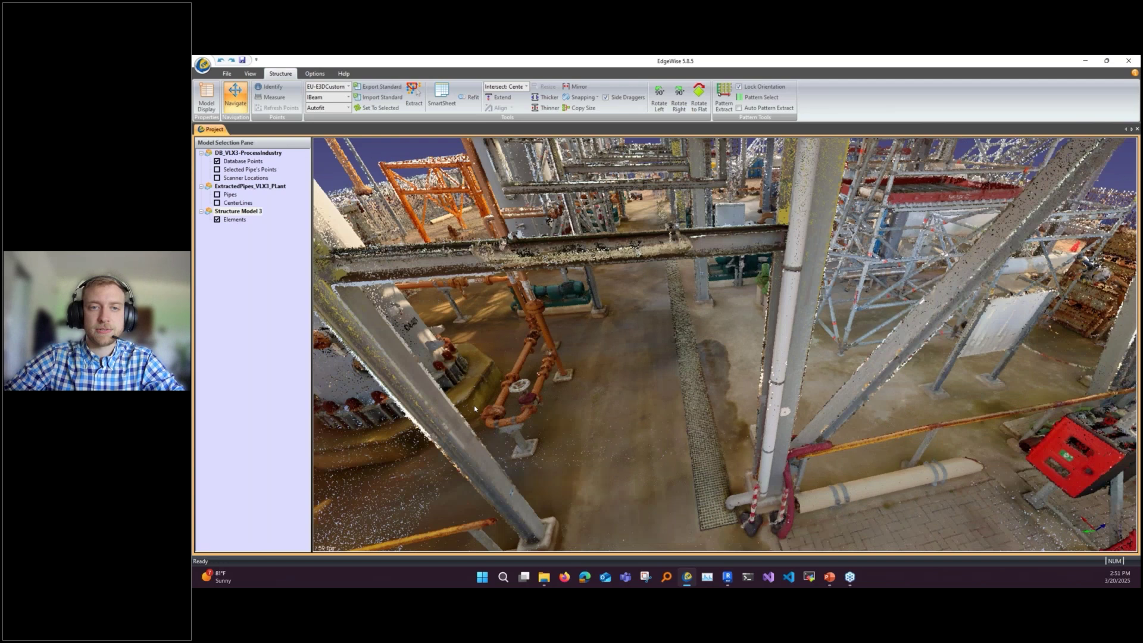
scroll(475, 409, "down", 3)
left_click_drag(481, 398, 534, 315)
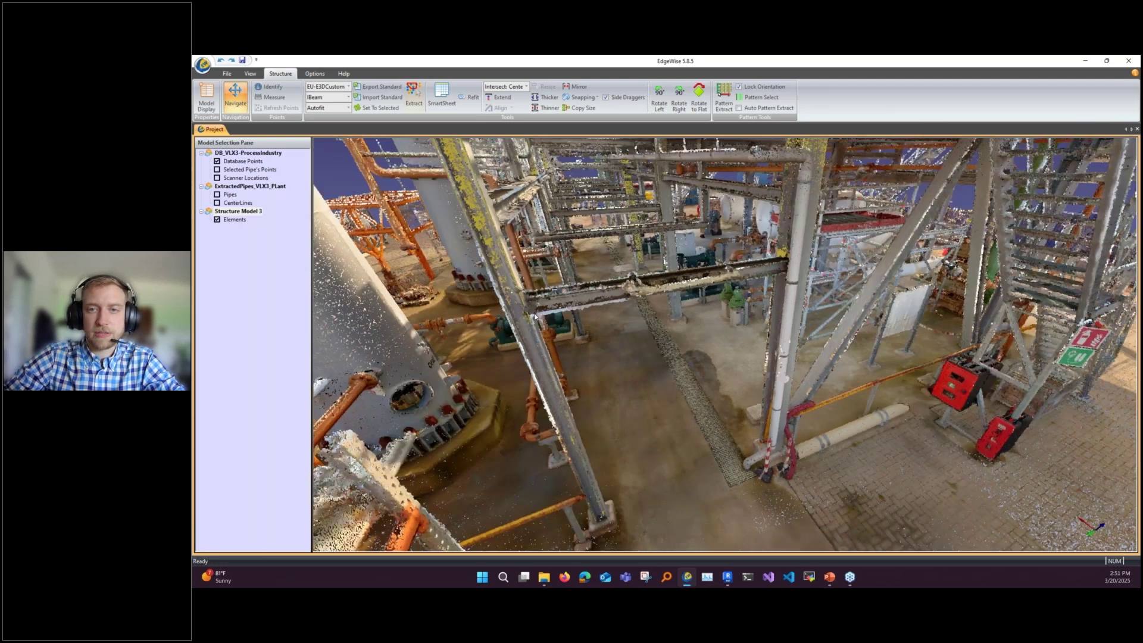
key("e")
left_click(684, 280)
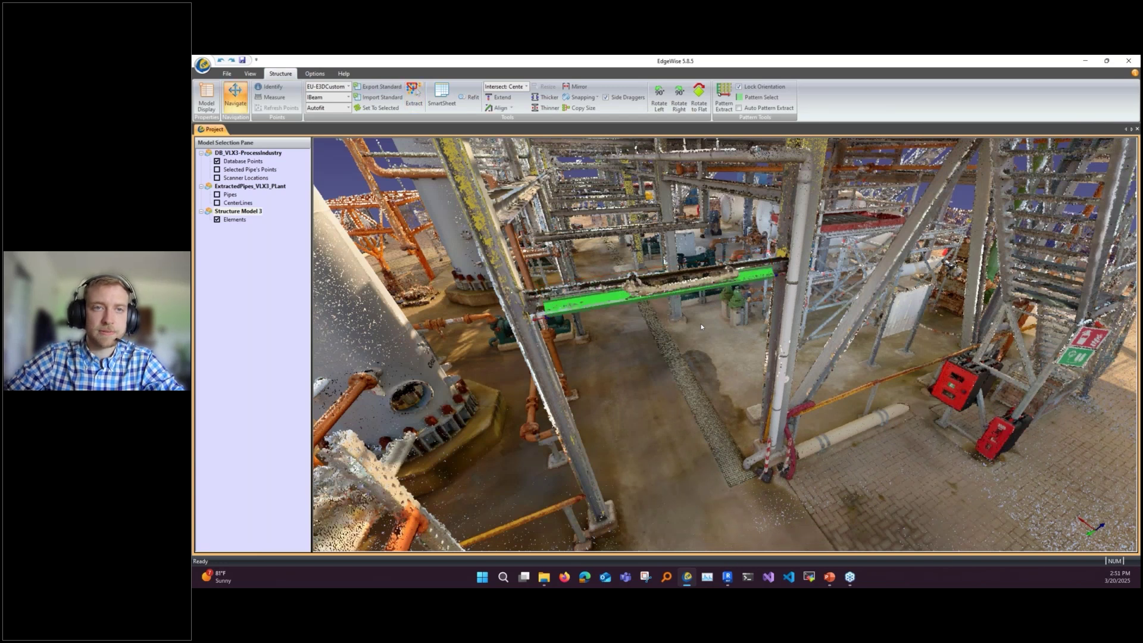
Step: Open the horizontal beam's SmartSheet and cross-section, and move the section slice along the beam to clearer flange points
left_click_drag(701, 326, 730, 339)
key("s")
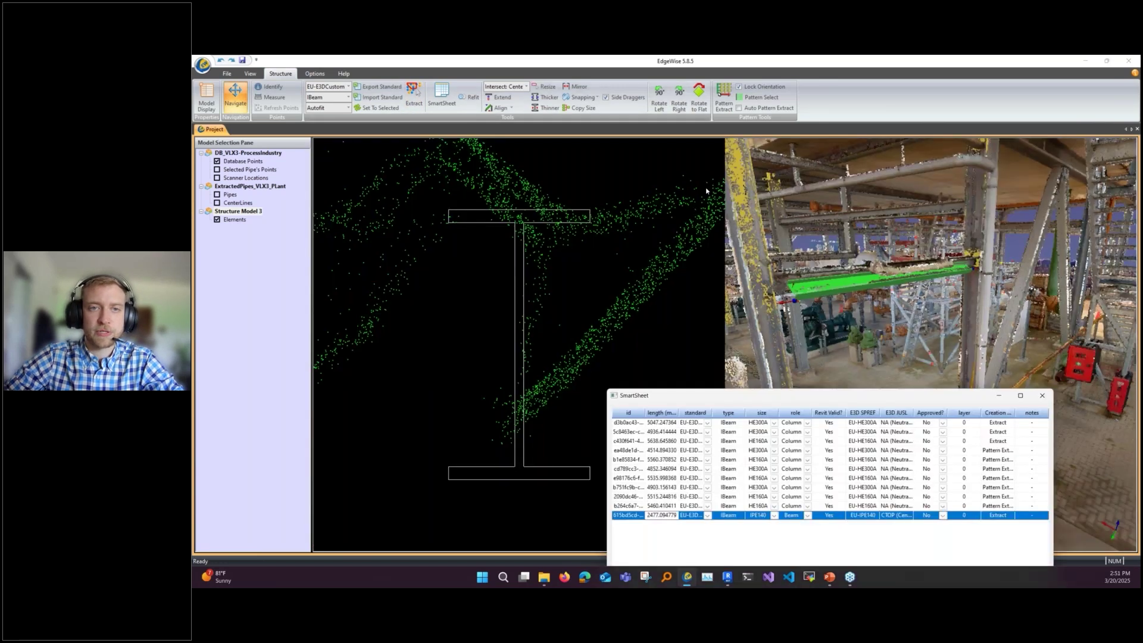
left_click_drag(706, 191, 329, 326)
key("s")
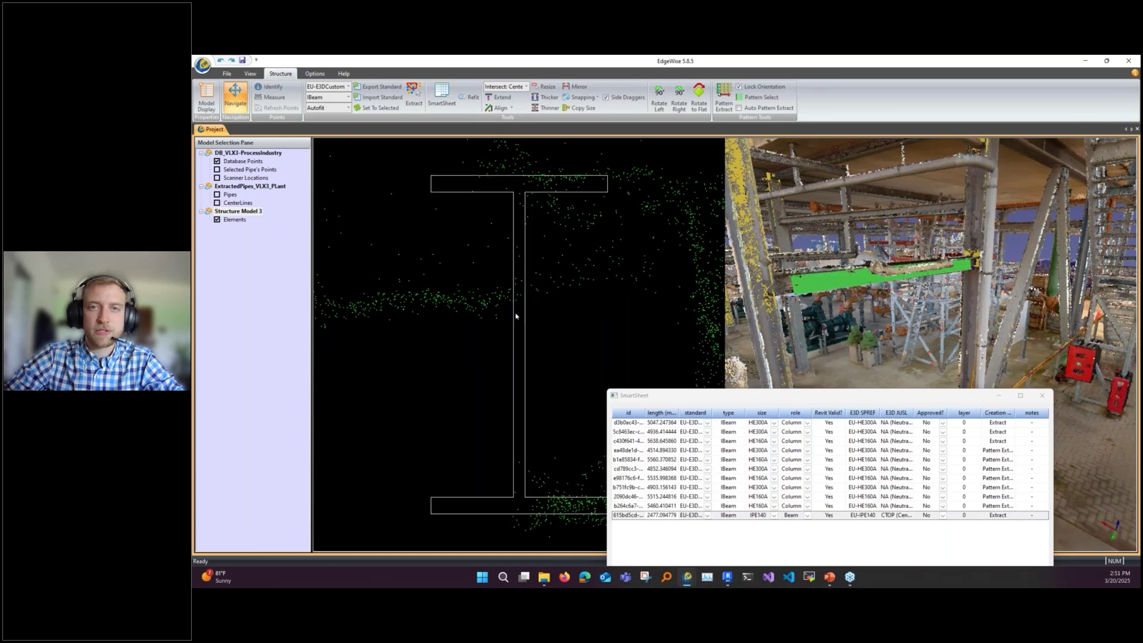
left_click_drag(516, 316, 637, 194)
scroll(571, 255, "up", 1)
scroll(584, 280, "down", 6)
middle_click_drag(584, 280, 512, 286)
Step: Resize the horizontal beam's profile to HE160A around the scanned flange points and close the SmartSheet
left_click(548, 100)
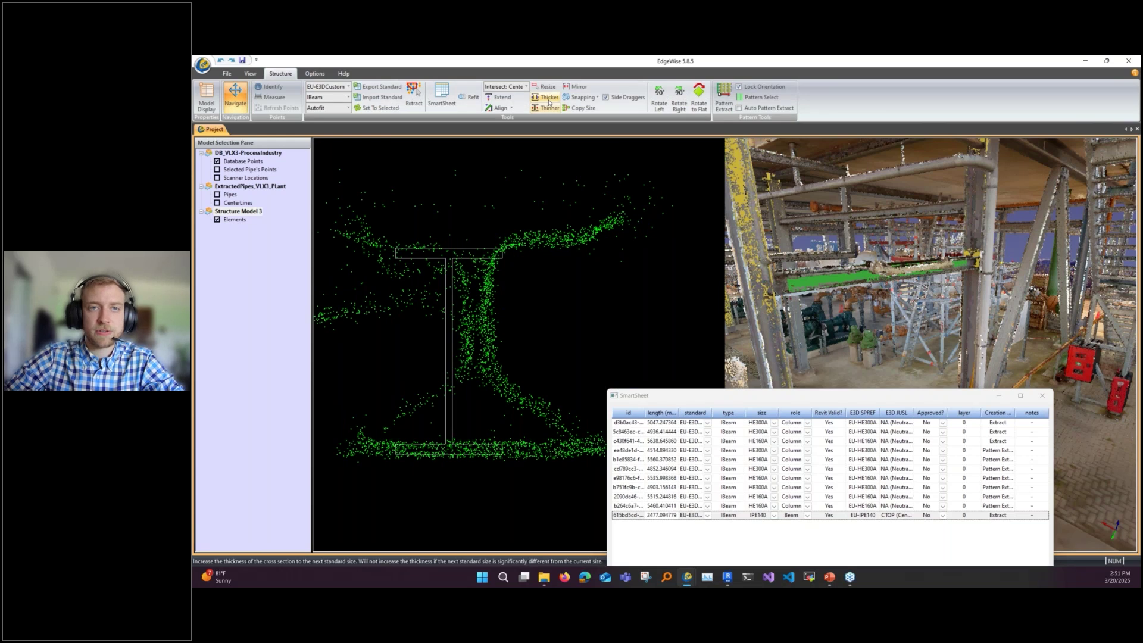
left_click(545, 86)
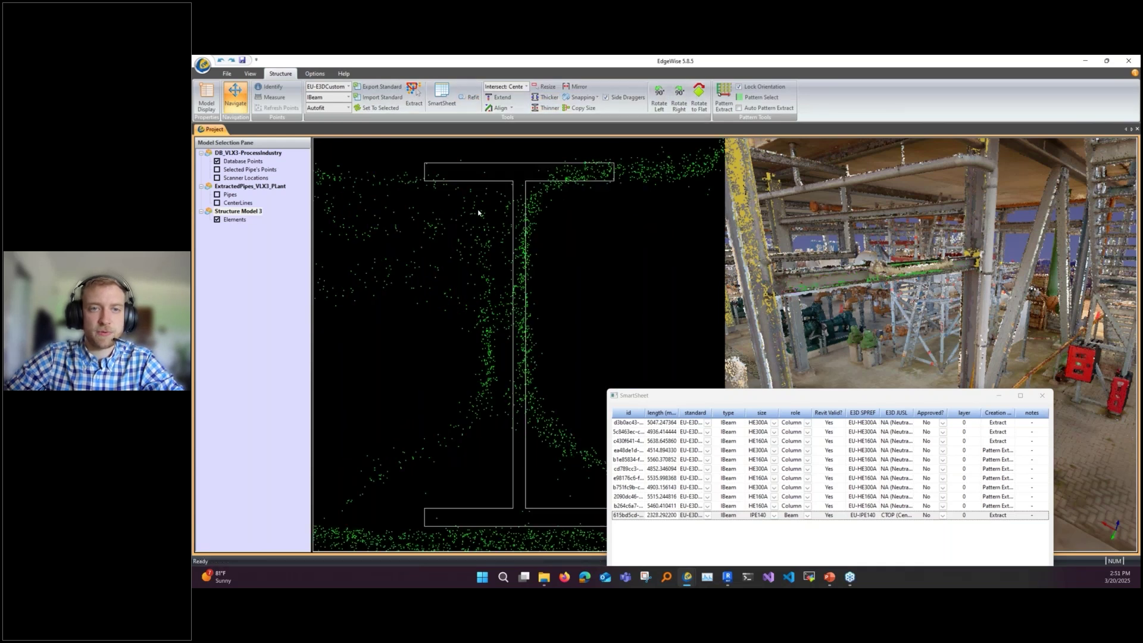
left_click_drag(607, 437, 607, 439)
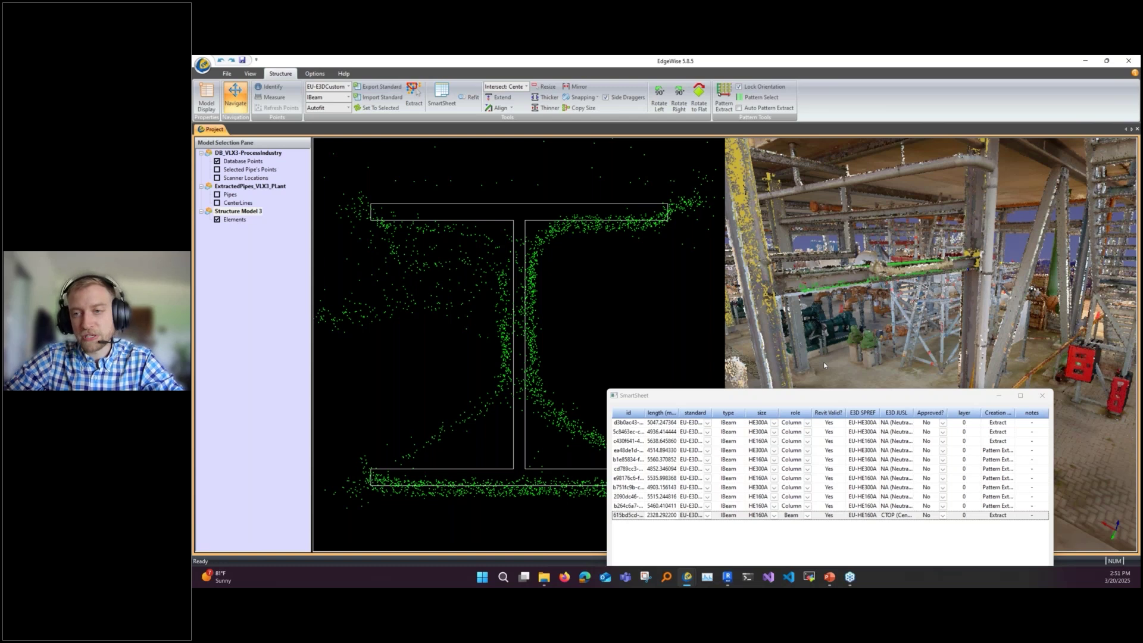
left_click(1044, 402)
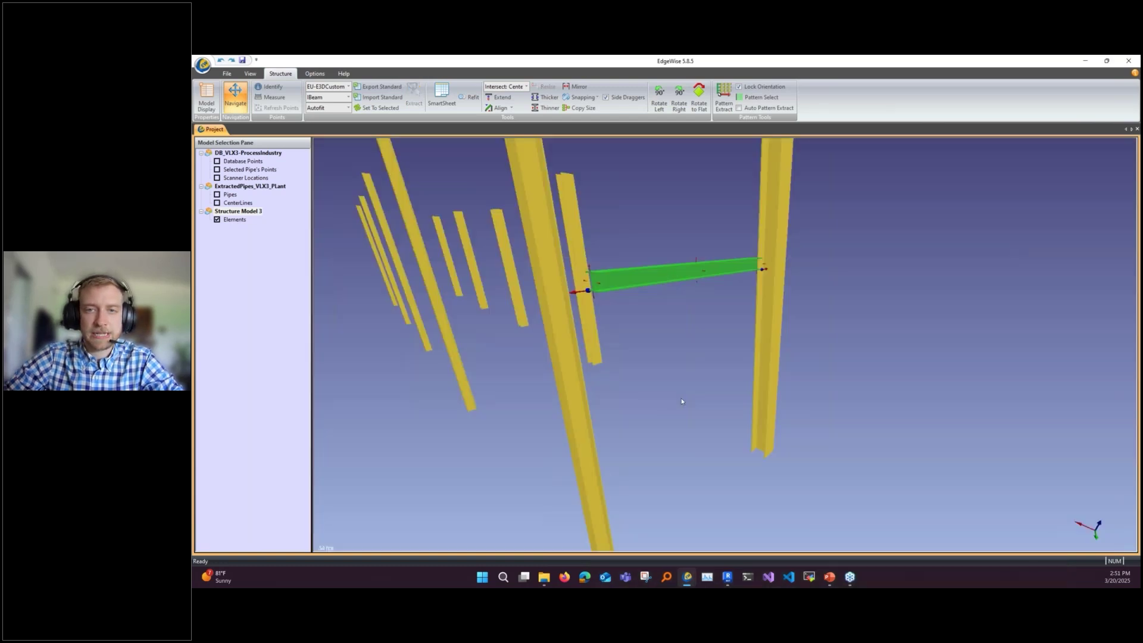
Step: Hide the database point cloud and extend both ends of the horizontal beam to its adjoining columns
left_click_drag(761, 315, 592, 277)
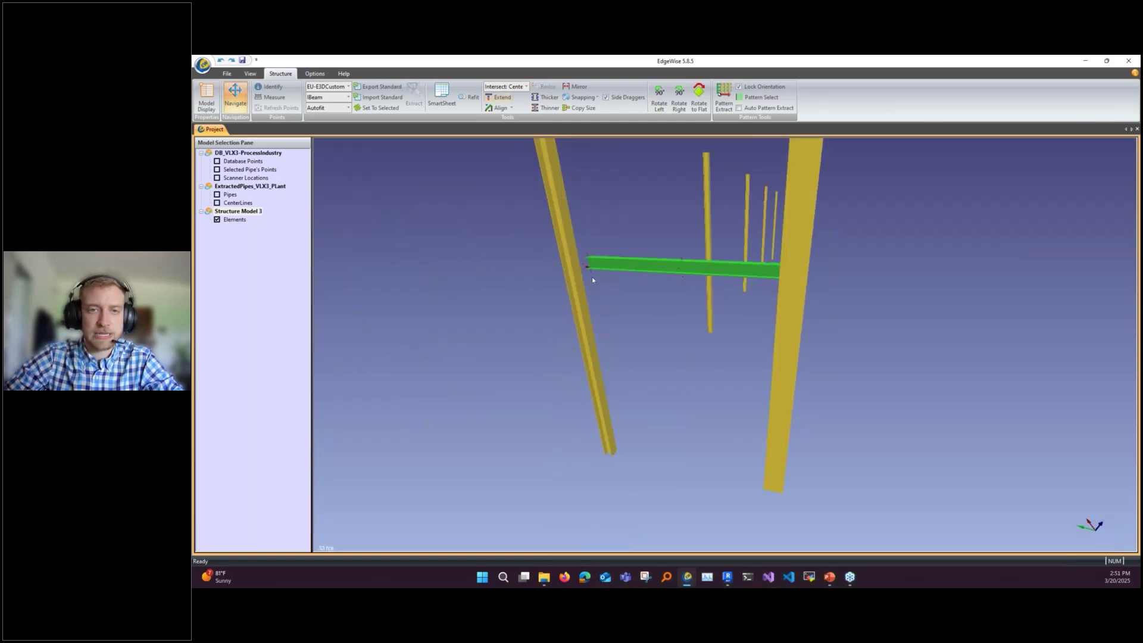
left_click_drag(663, 337, 622, 189)
key("space")
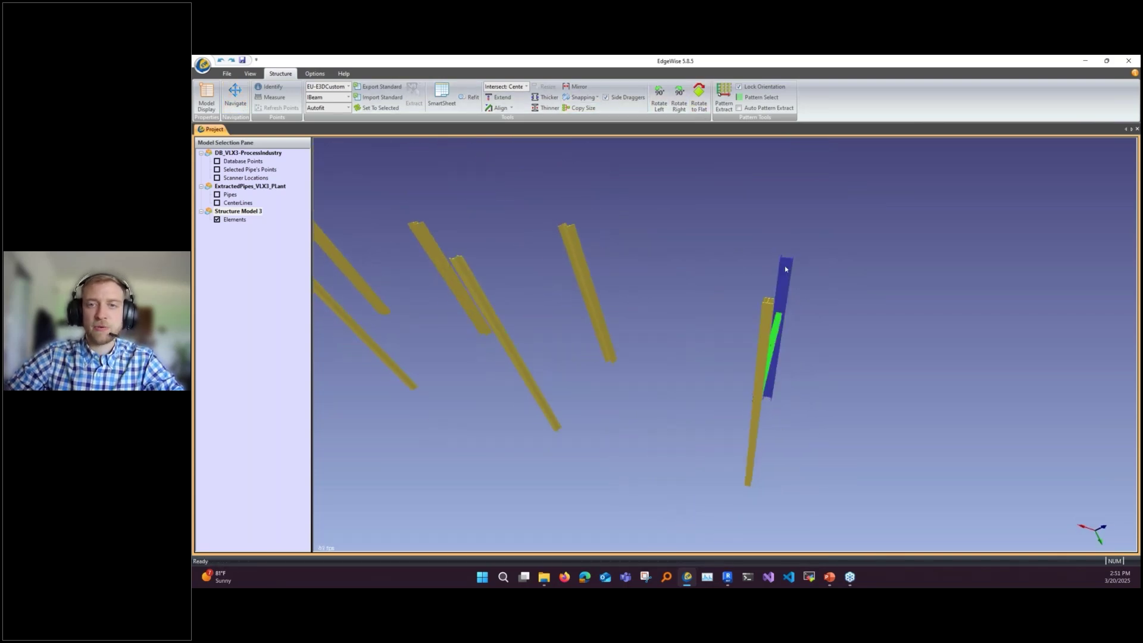
Step: Pattern-extract the horizontal beam across the neighbouring column pairs, using the parallel columns to set the search direction
left_click(580, 247)
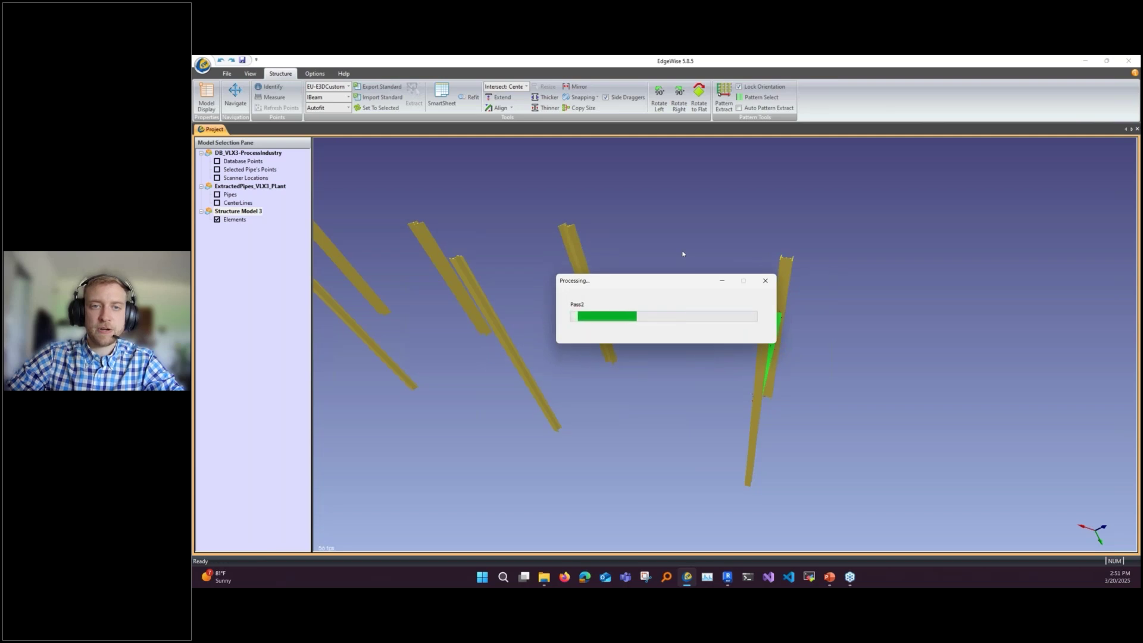
left_click_drag(681, 253, 726, 315)
left_click(724, 98)
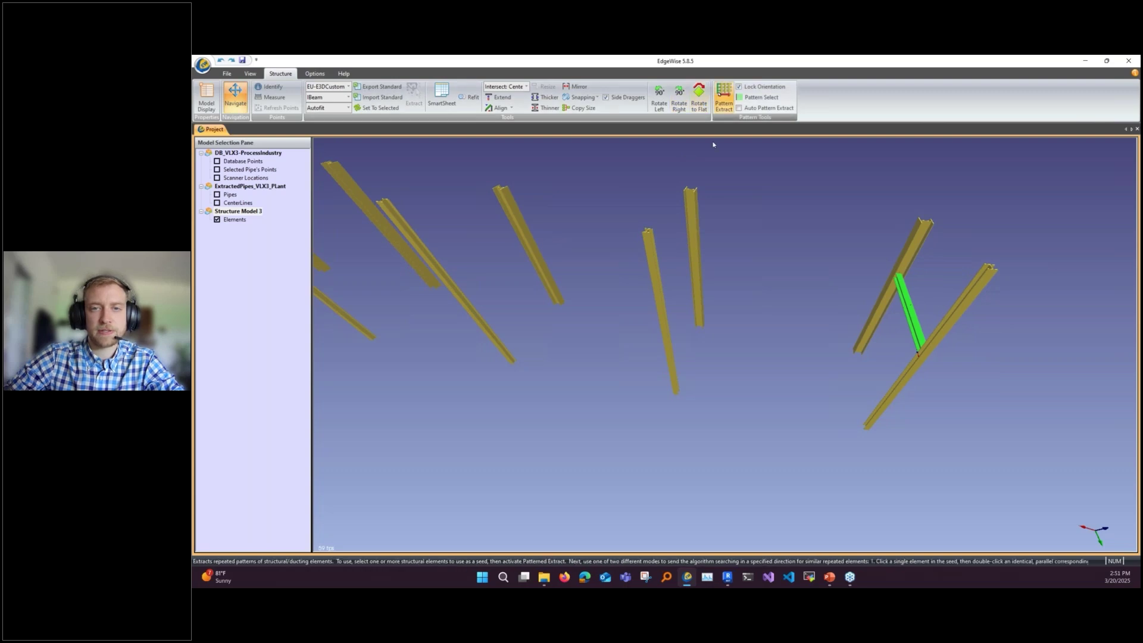
double_click(448, 281)
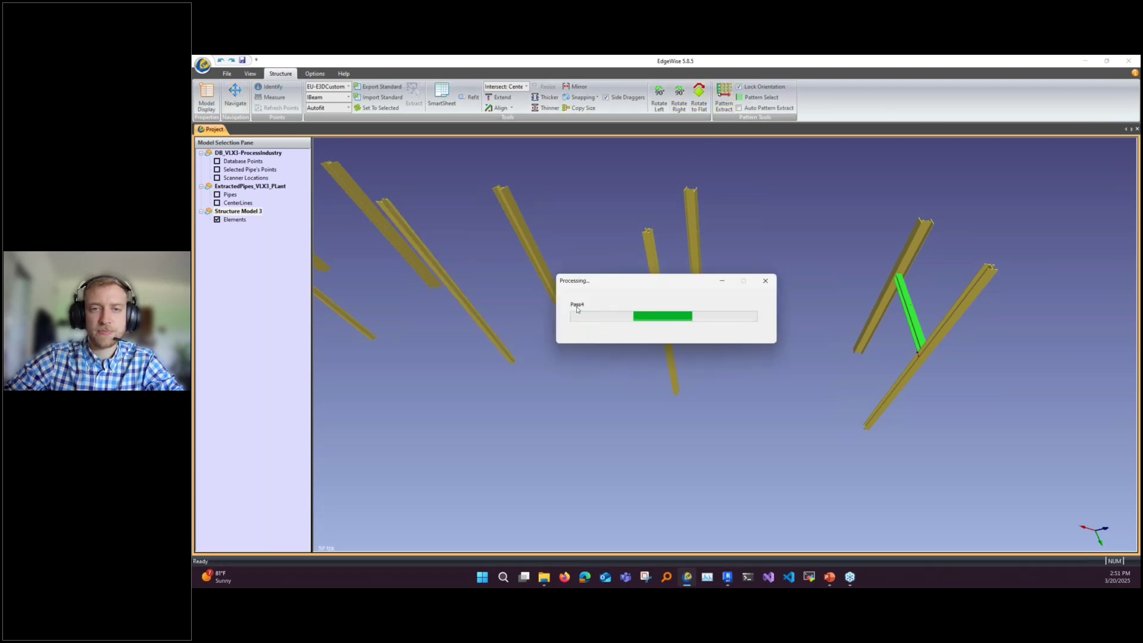
Step: Reproduce the adjacent bay's horizontal beam between the end pair of columns that lacks one
left_click_drag(559, 313, 619, 226)
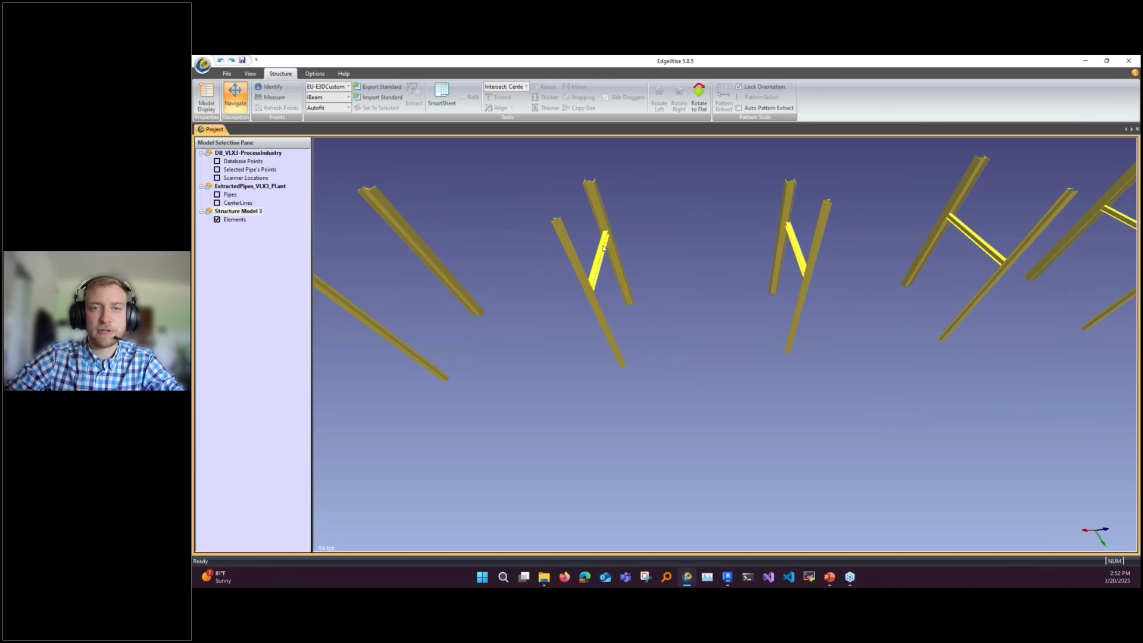
left_click(603, 248)
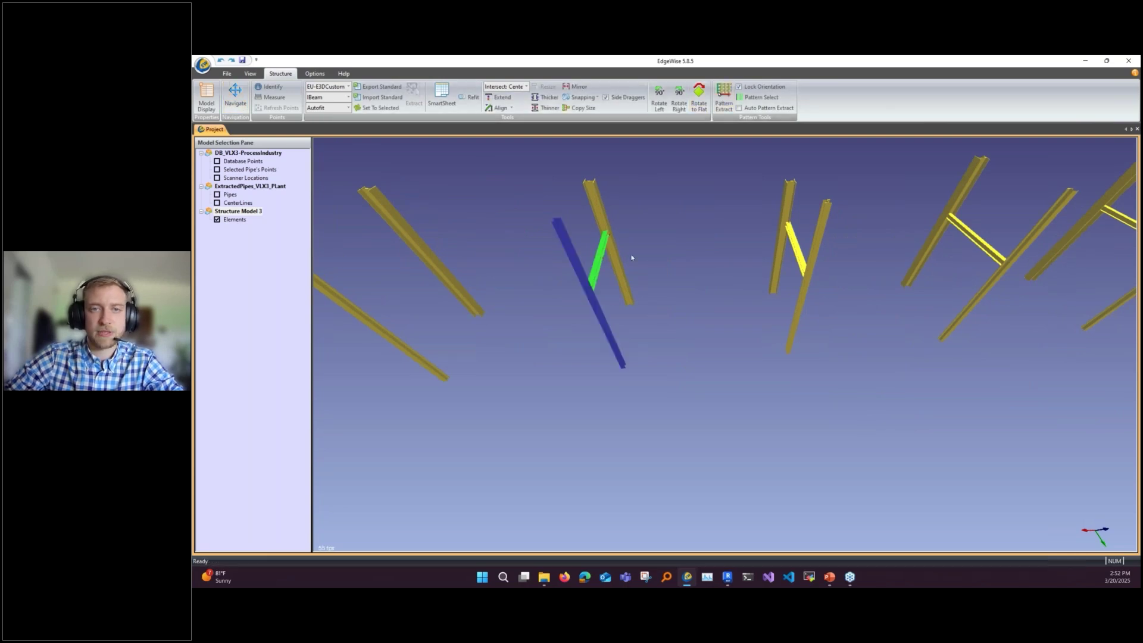
left_click(642, 341)
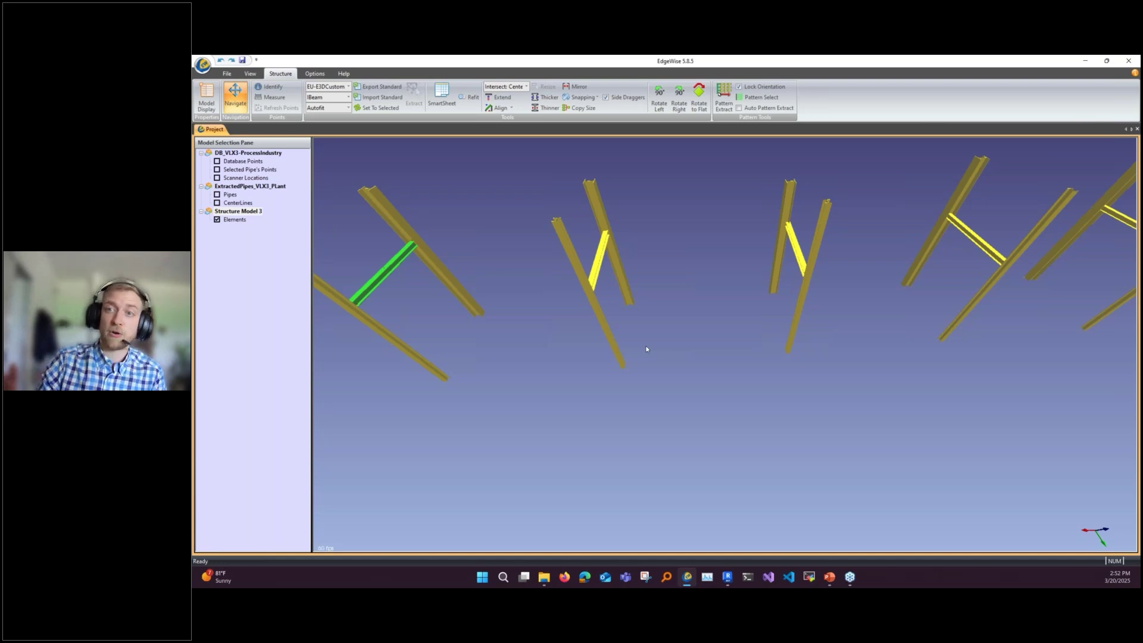
left_click_drag(646, 349, 811, 418)
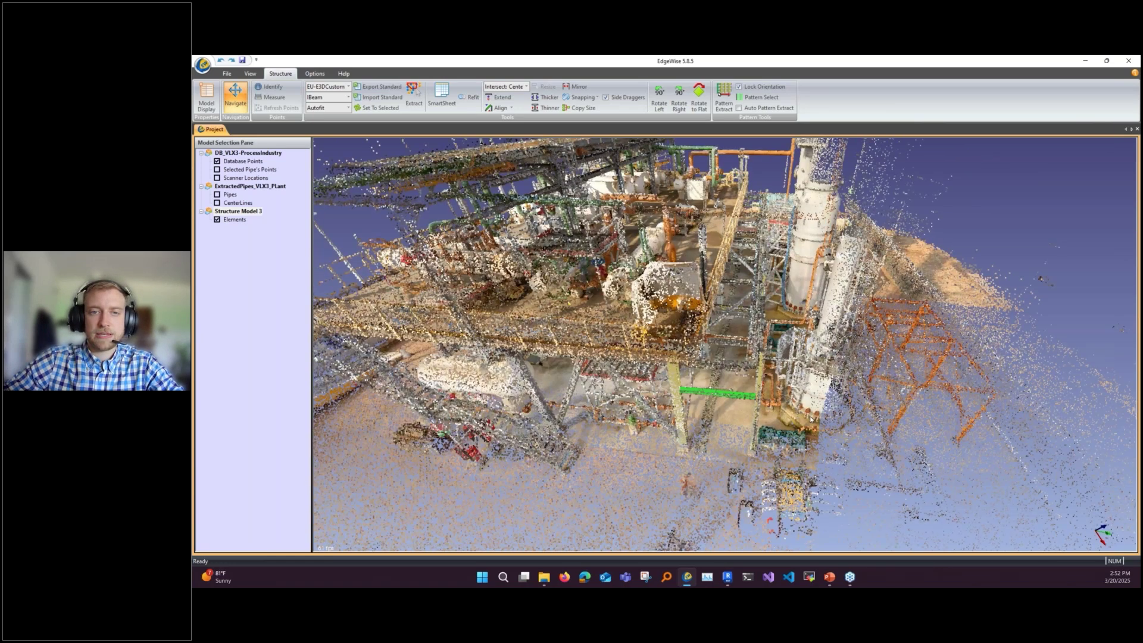
left_click_drag(810, 419, 730, 422)
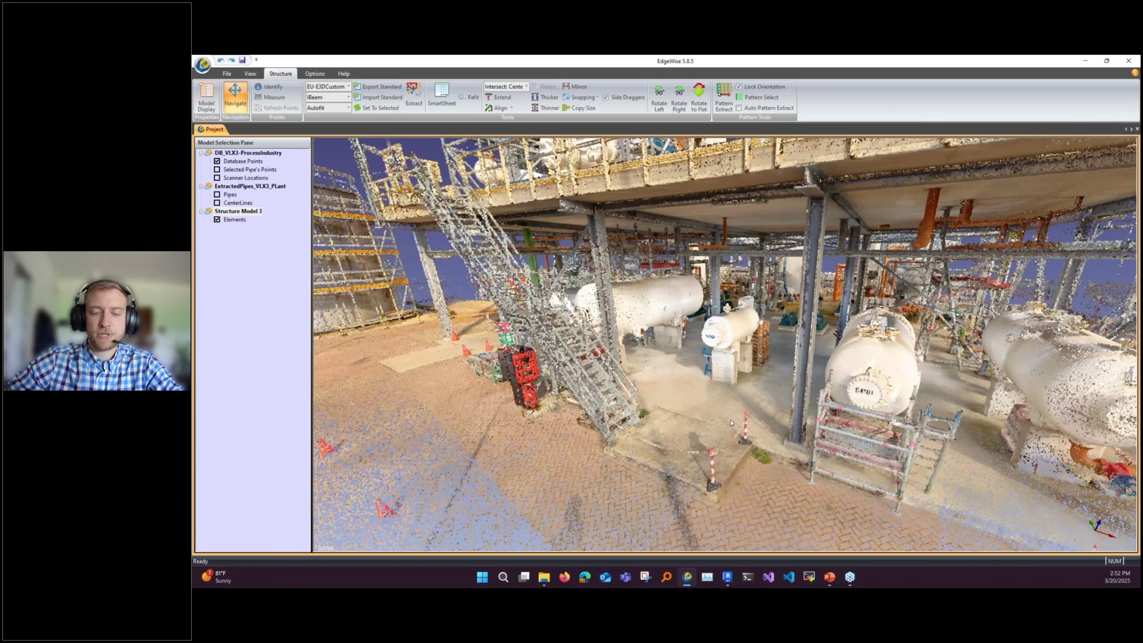
mouse_move(731, 422)
left_mouse_down()
mouse_move(815, 444)
mouse_move(768, 422)
mouse_move(697, 435)
mouse_move(713, 429)
left_mouse_up()
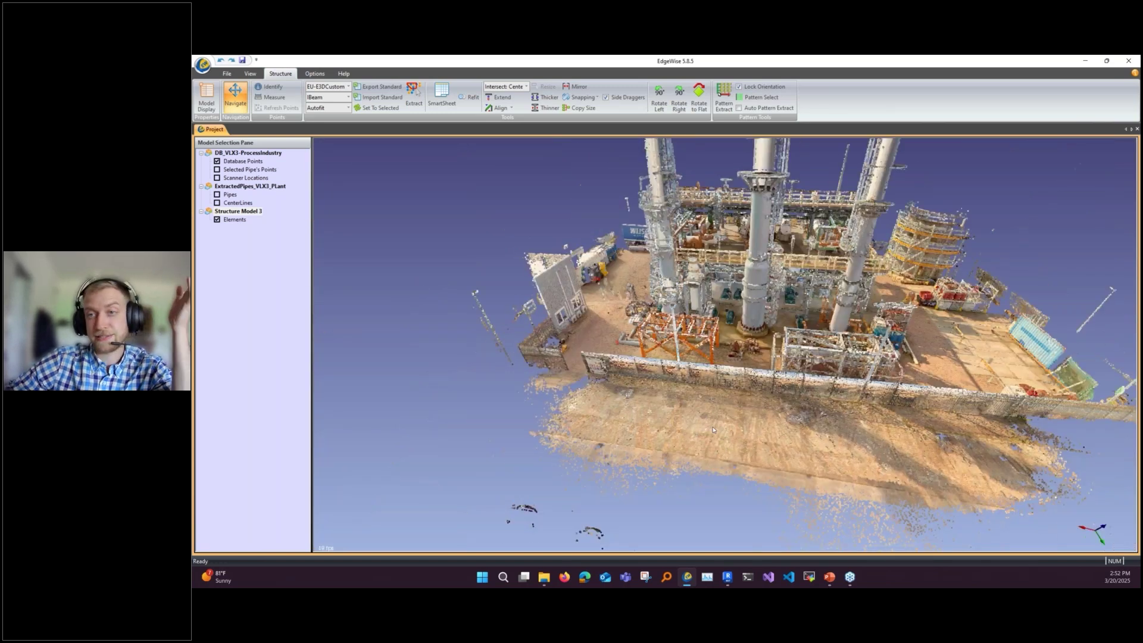
left_click_drag(658, 439, 696, 423)
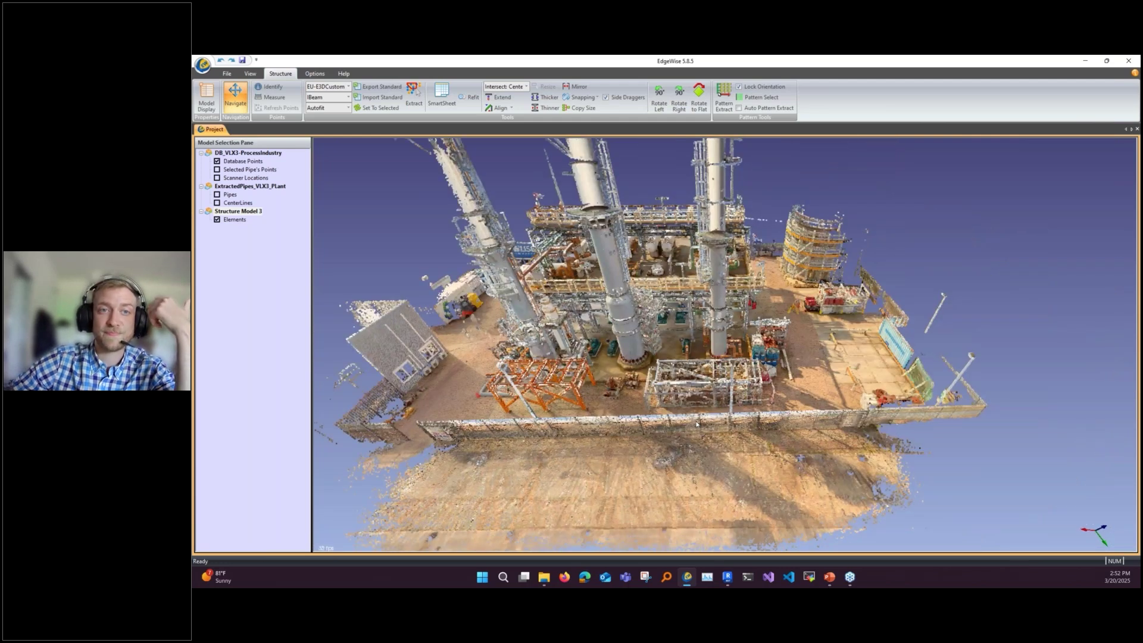
left_click_drag(697, 423, 725, 408)
middle_click_drag(725, 408, 811, 419)
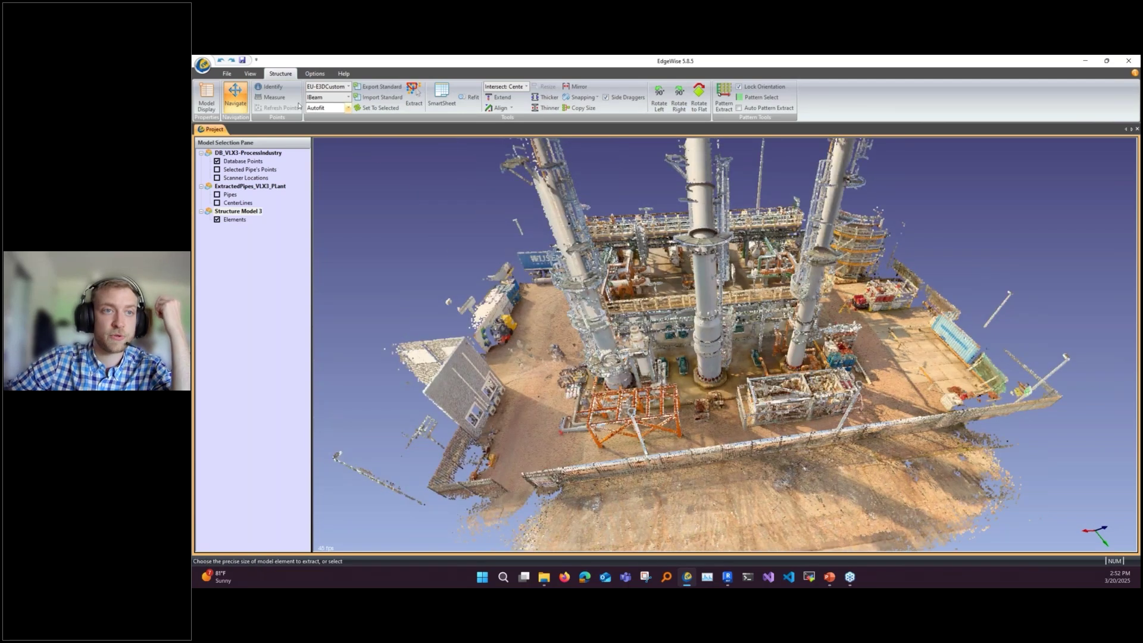
Step: Create a new blank duct model in the project
scroll(289, 98, "up", 2)
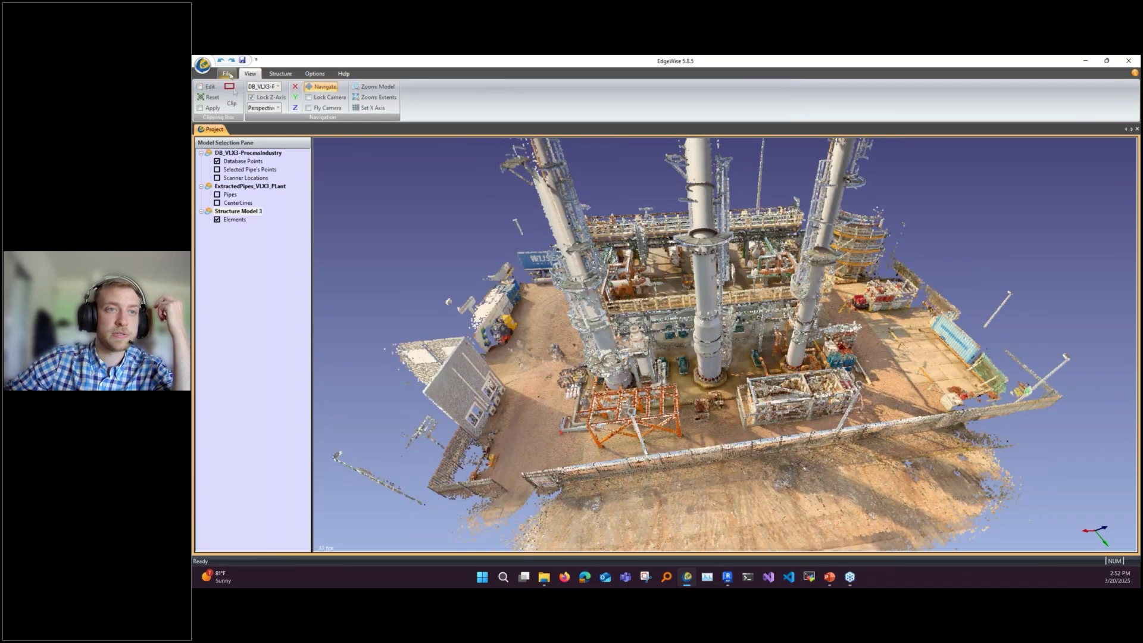
left_click(260, 100)
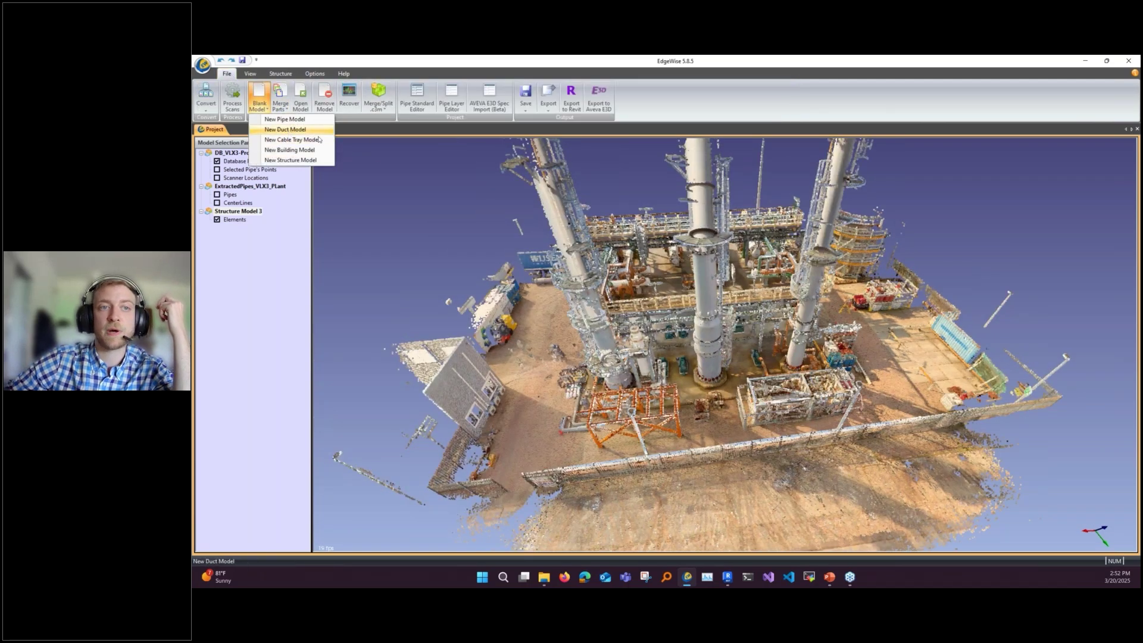
scroll(258, 107, "down", 2)
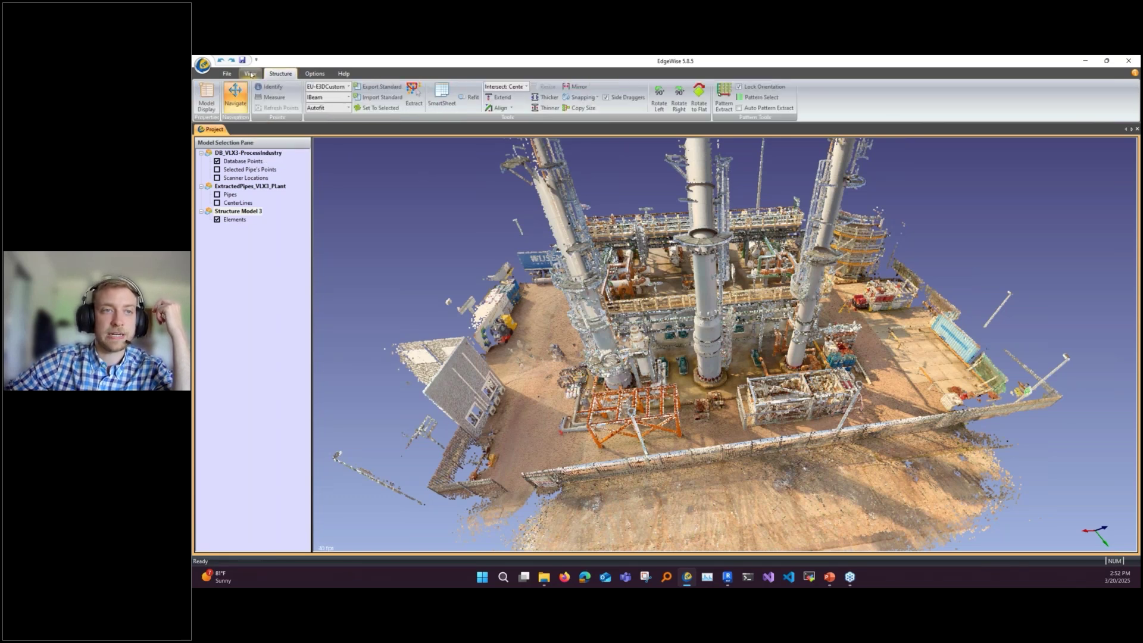
scroll(258, 118, "up", 1)
scroll(258, 118, "up", 1)
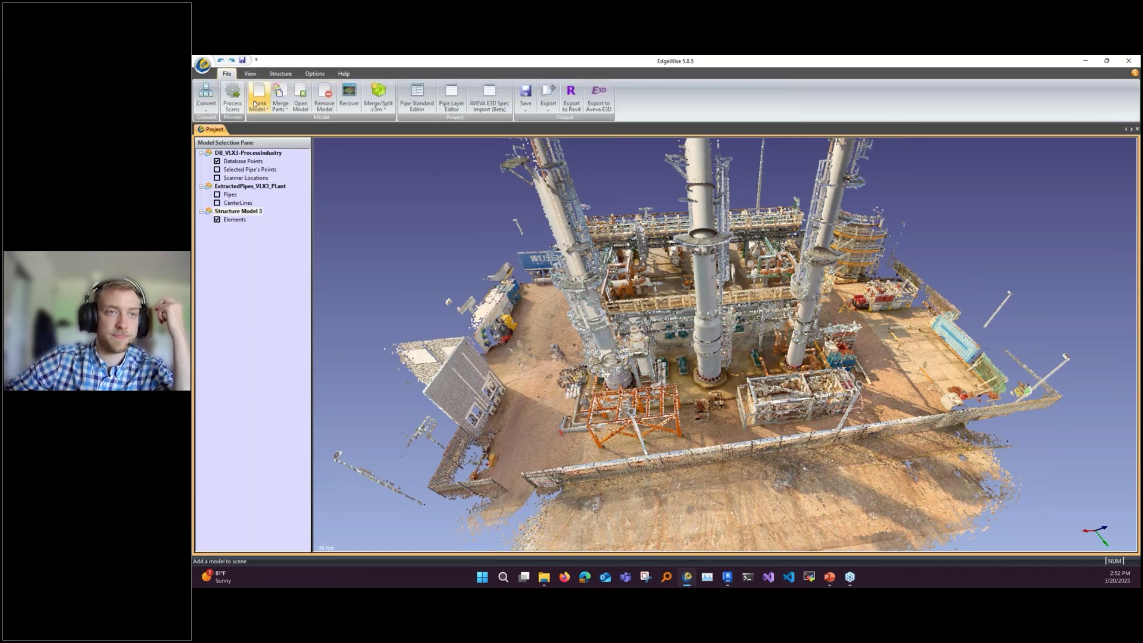
left_click(260, 98)
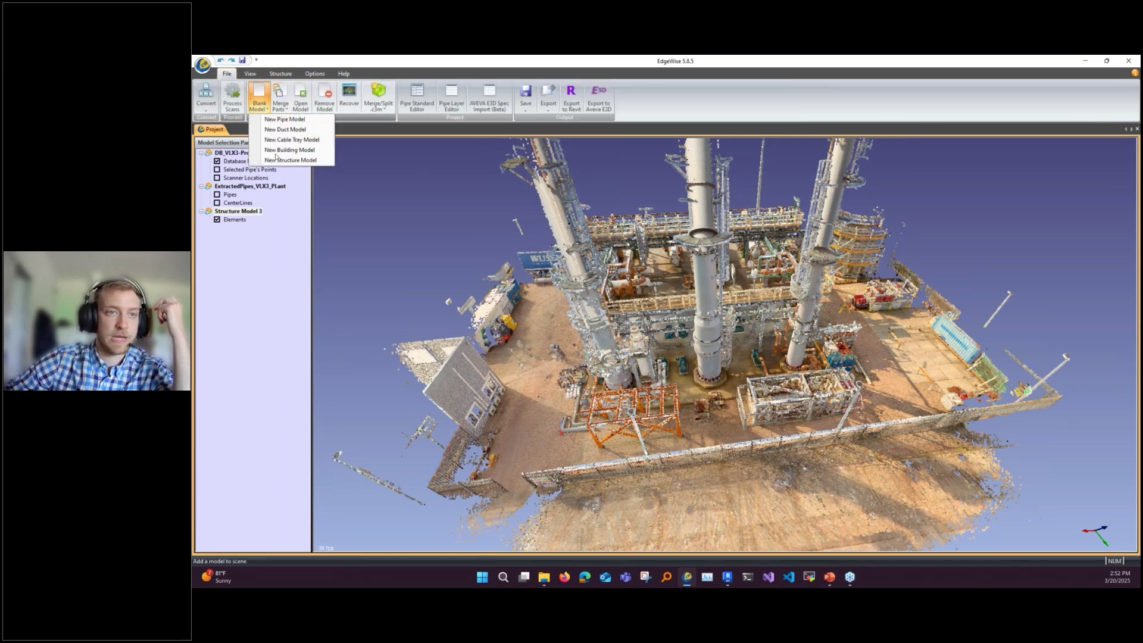
left_click(280, 129)
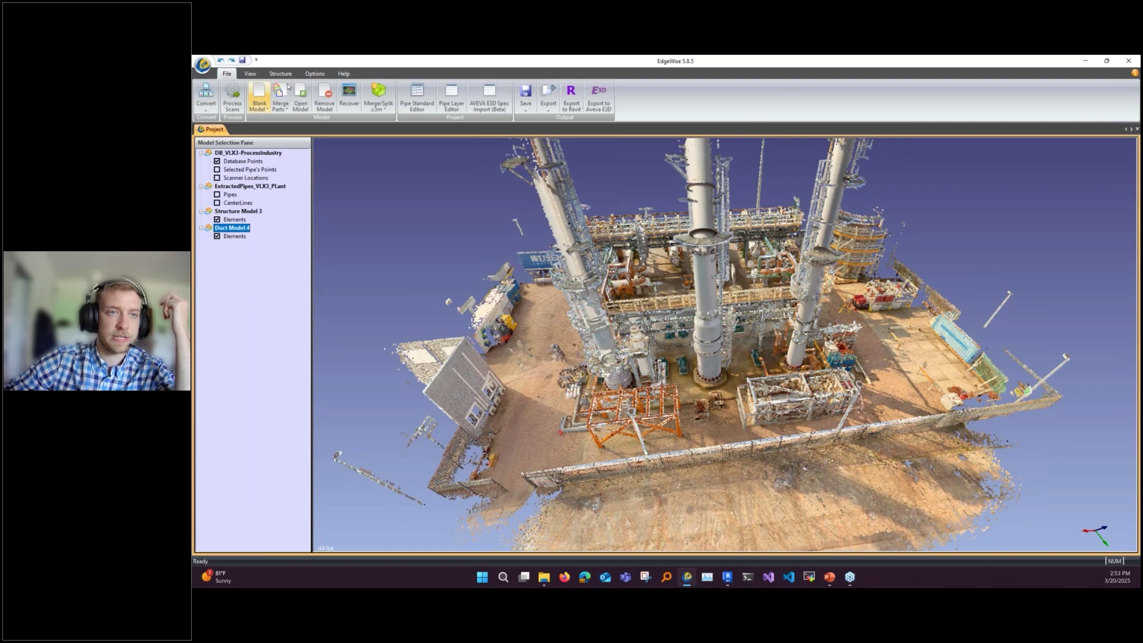
Step: Review the ducting extraction and editing tools available for the new duct model
left_click(280, 74)
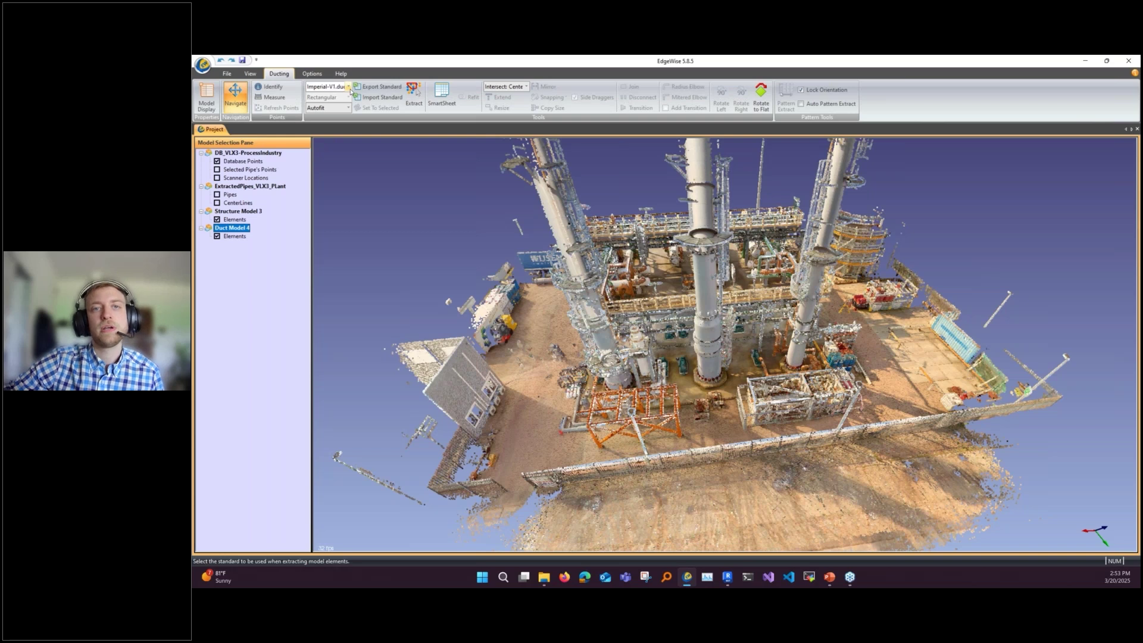
left_click(442, 95)
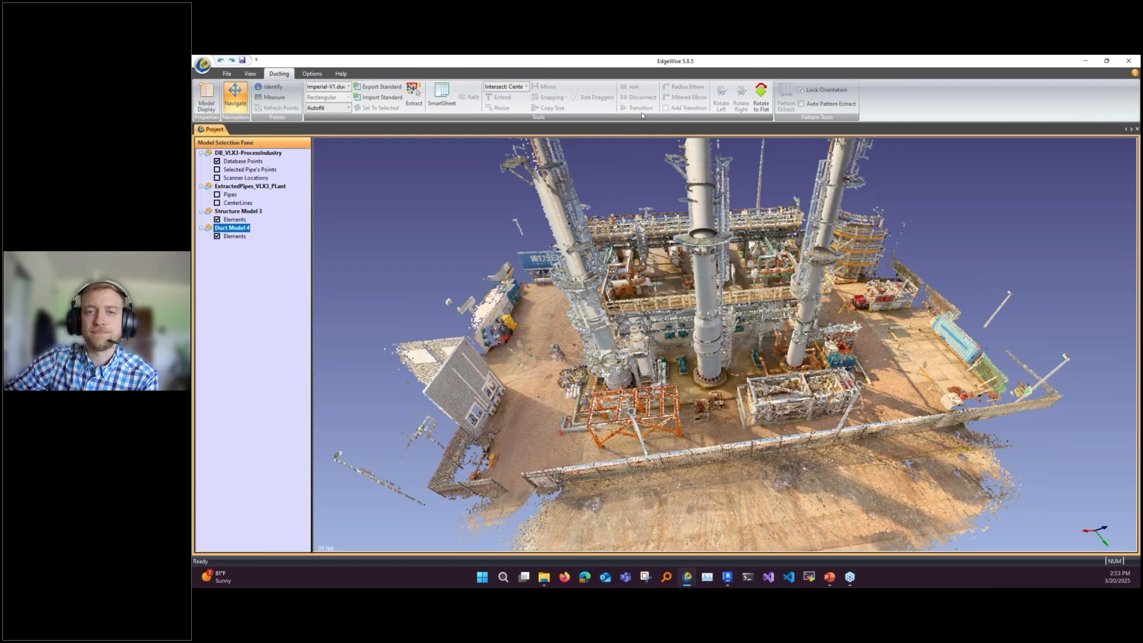
left_click_drag(631, 179, 247, 222)
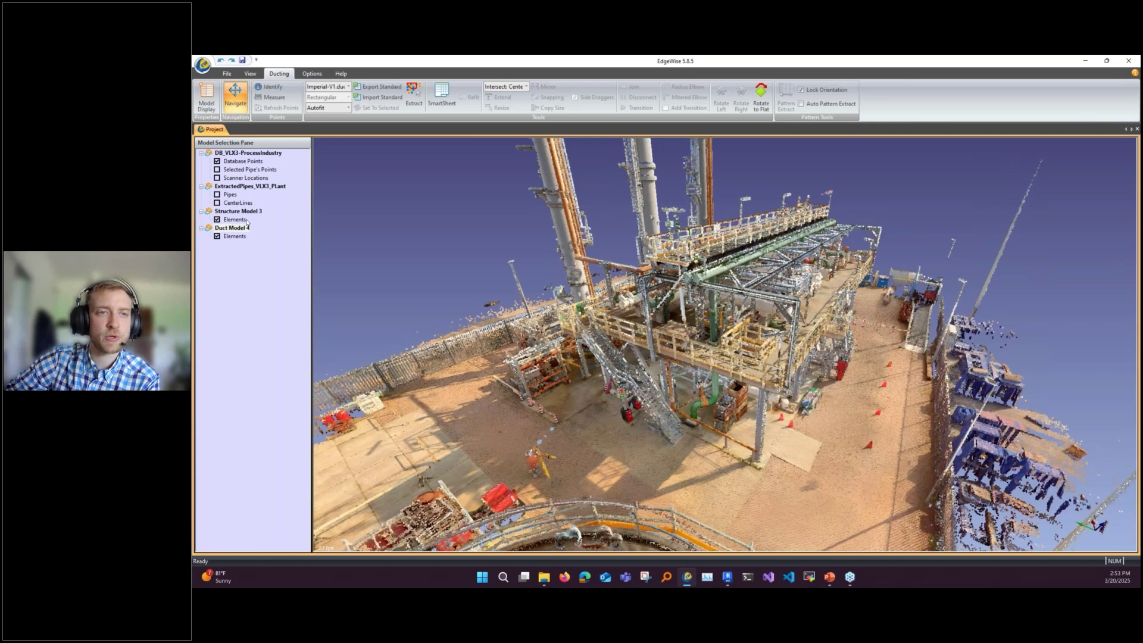
Step: Hide the database points and display the extracted pipes together with the structural columns and beams
left_click(248, 215)
left_click_drag(601, 292, 667, 312)
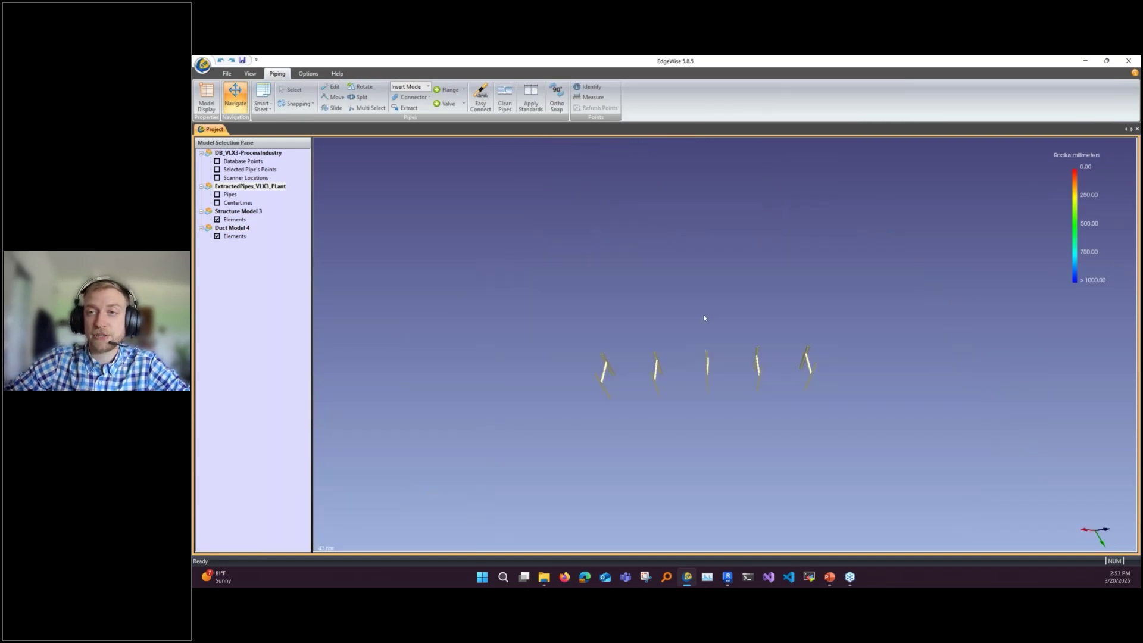
left_click_drag(704, 316, 700, 313)
key("d")
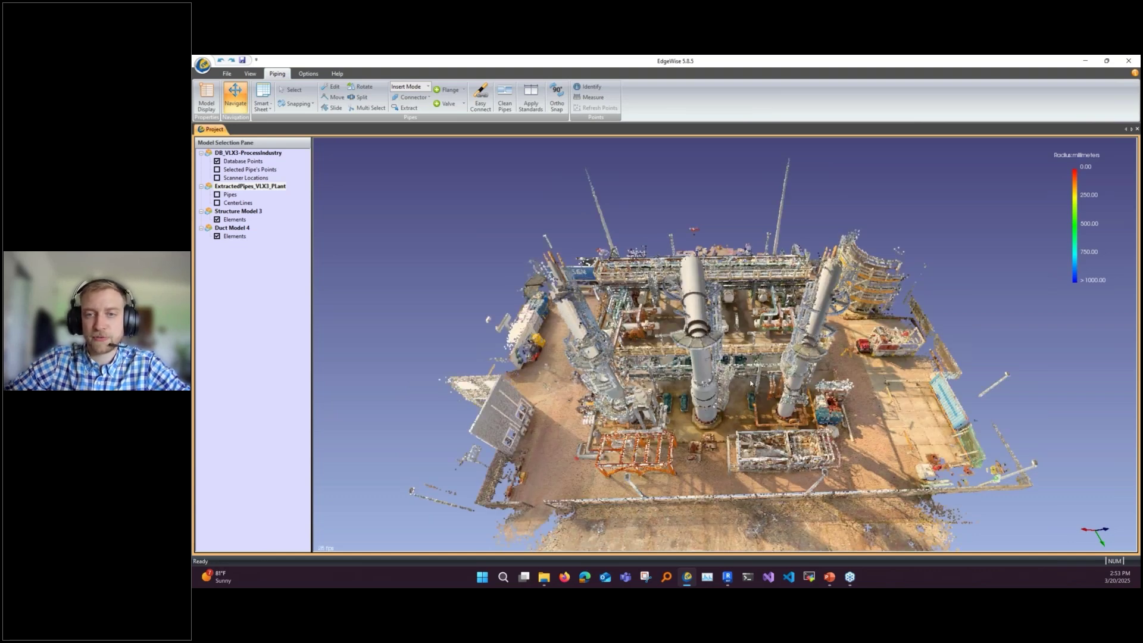
scroll(750, 383, "up", 5)
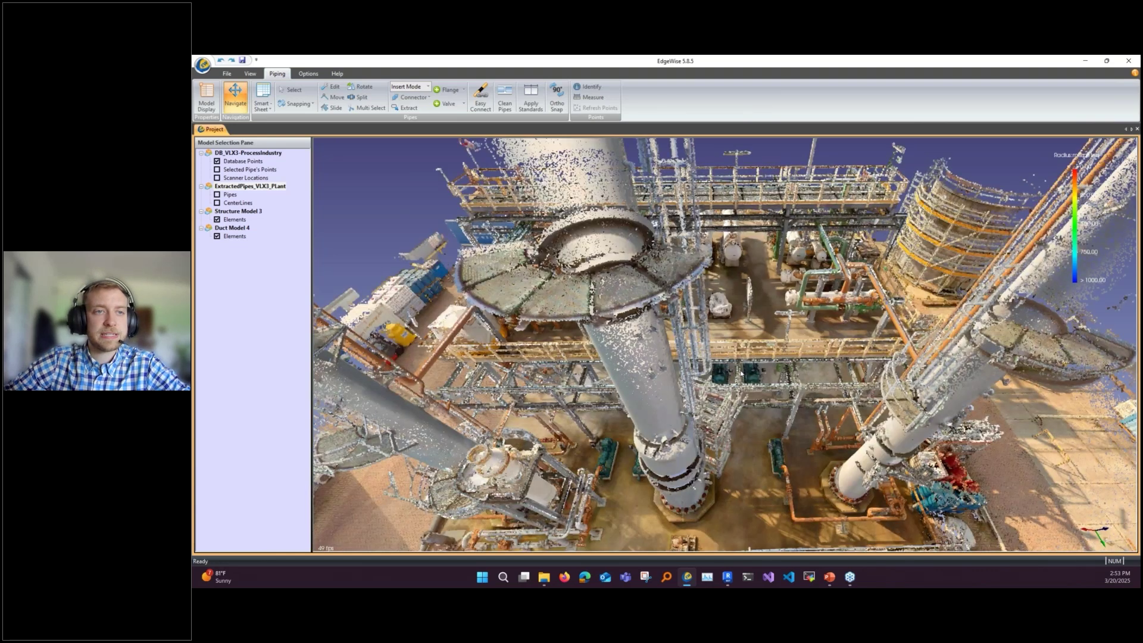
left_click(217, 194)
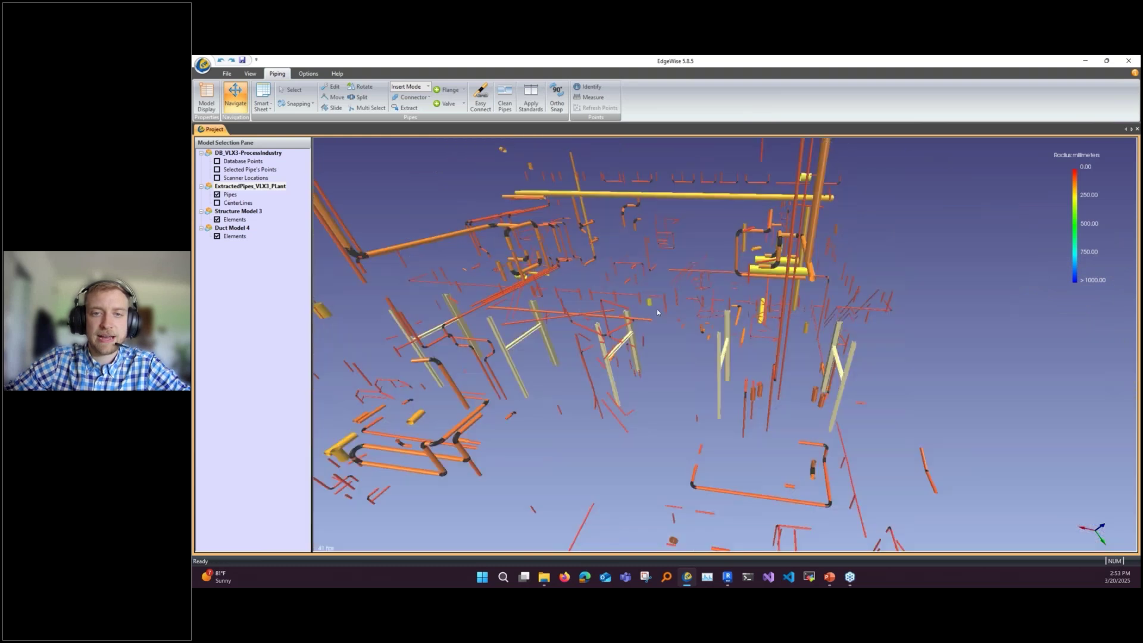
left_click_drag(751, 396, 761, 288)
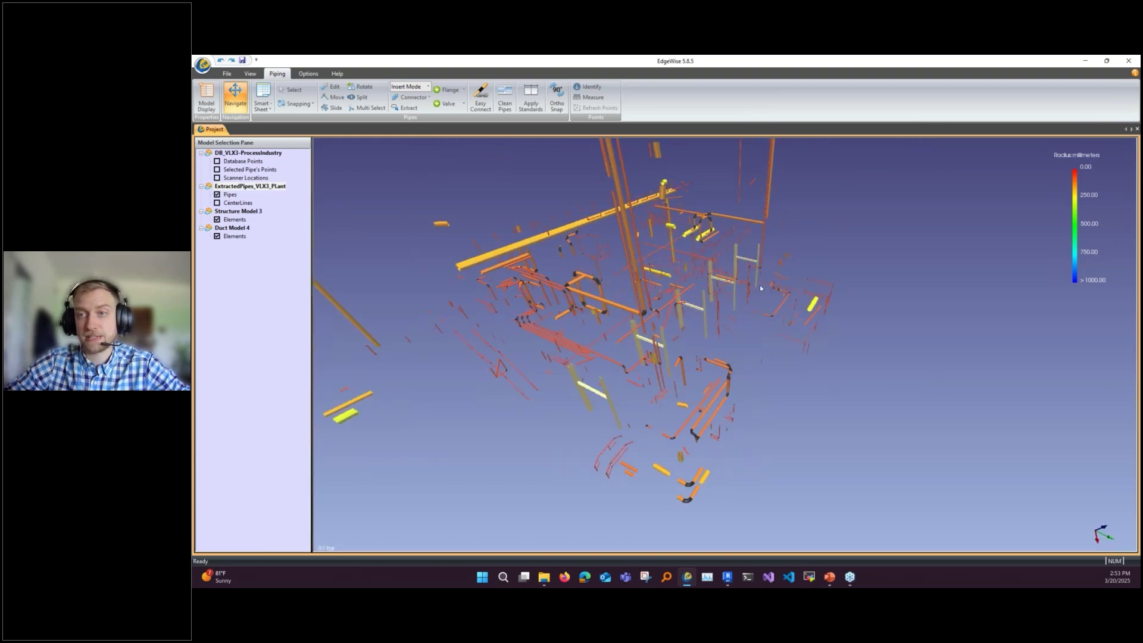
left_click_drag(633, 399, 569, 259)
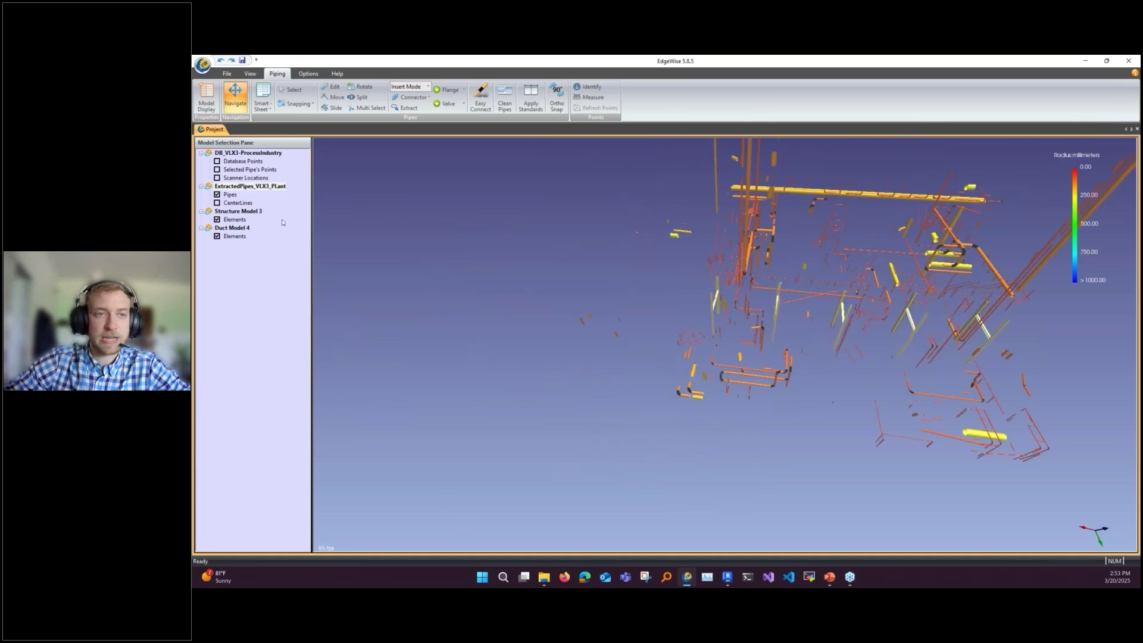
Step: Hide the pipes and activate Structure Model 3 to view the steel columns and beams on their own
left_click(216, 194)
left_click_drag(603, 333, 763, 445)
left_click(250, 216)
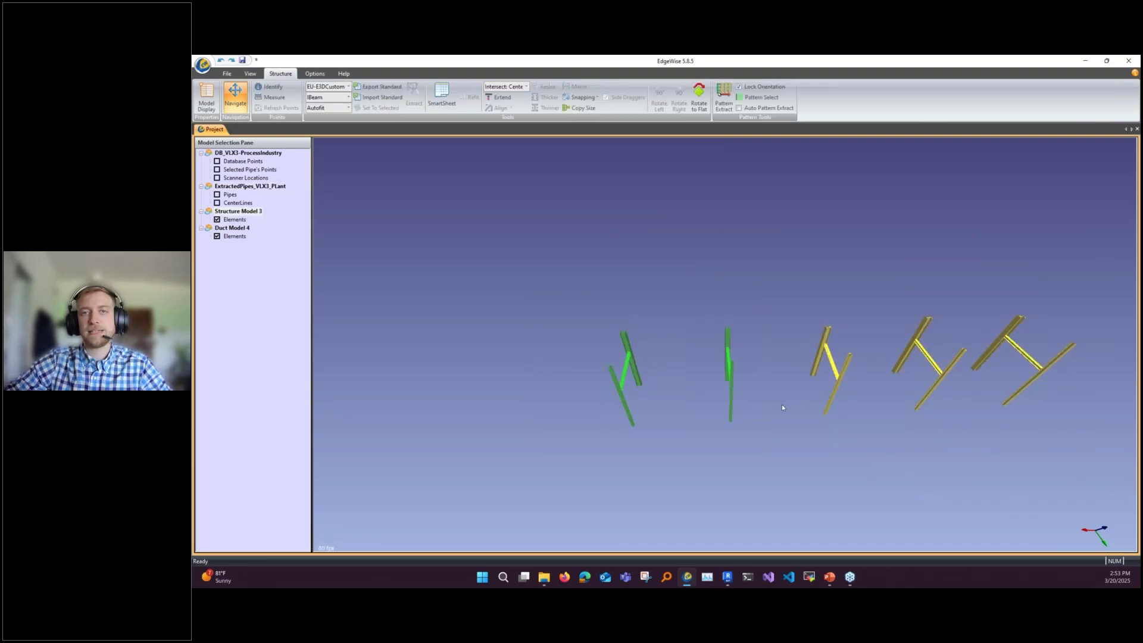
left_click(227, 74)
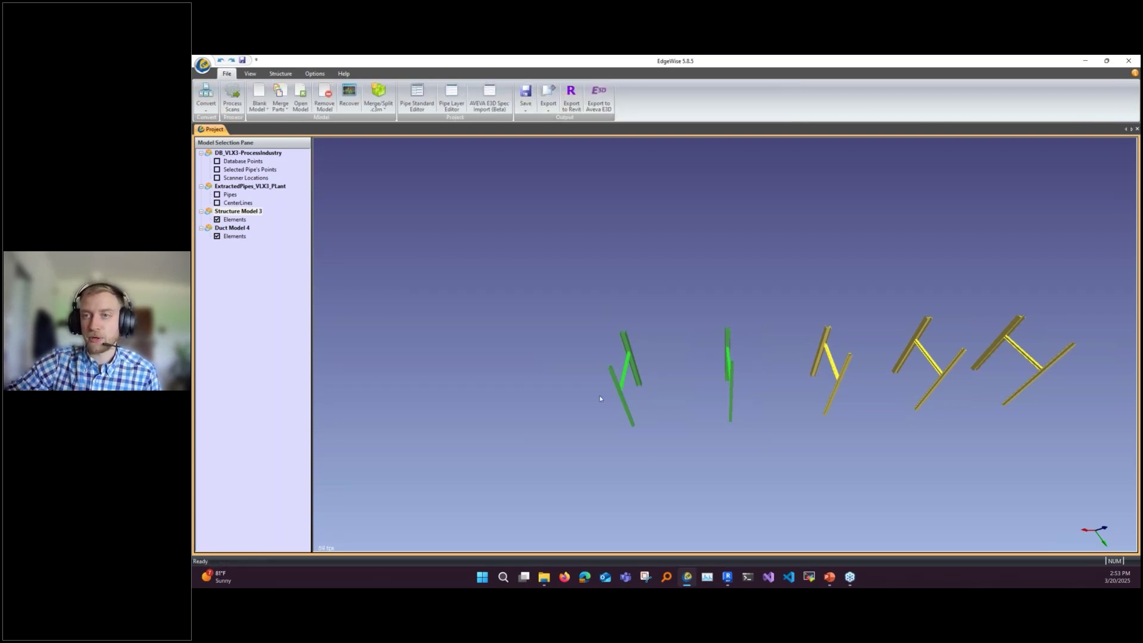
scroll(536, 381, "down", 2)
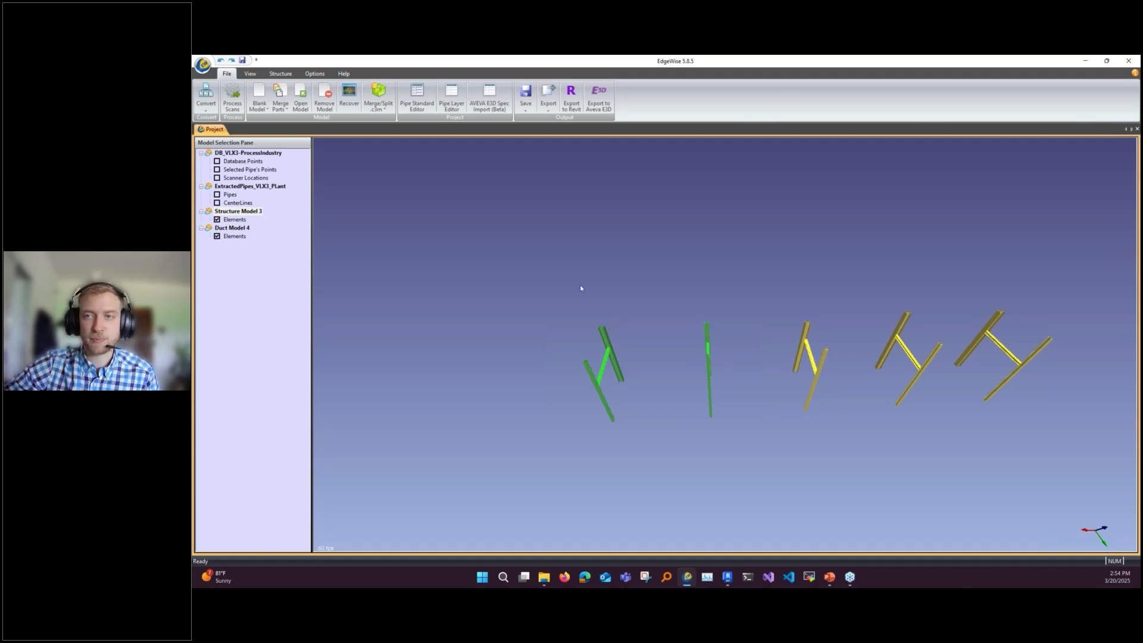
Step: Activate the ExtractedPipes_VLX3_PLant model with its pipes displayed, and open its SmartSheet over the model view
left_click(262, 186)
left_click(216, 194)
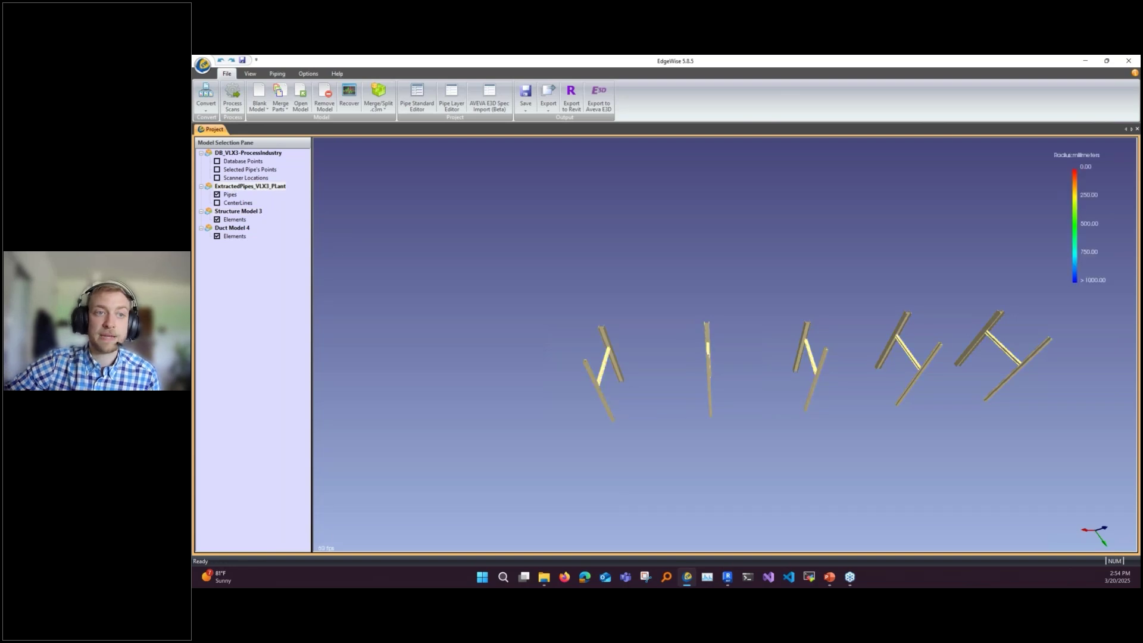
left_click_drag(495, 272, 434, 157)
left_click(277, 74)
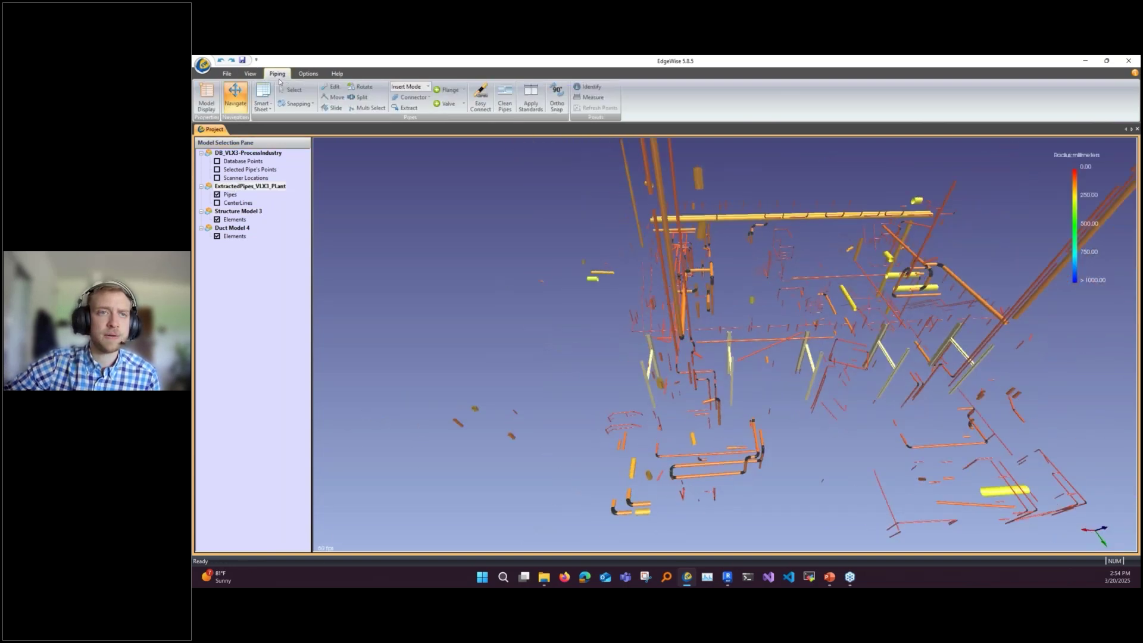
left_click(262, 96)
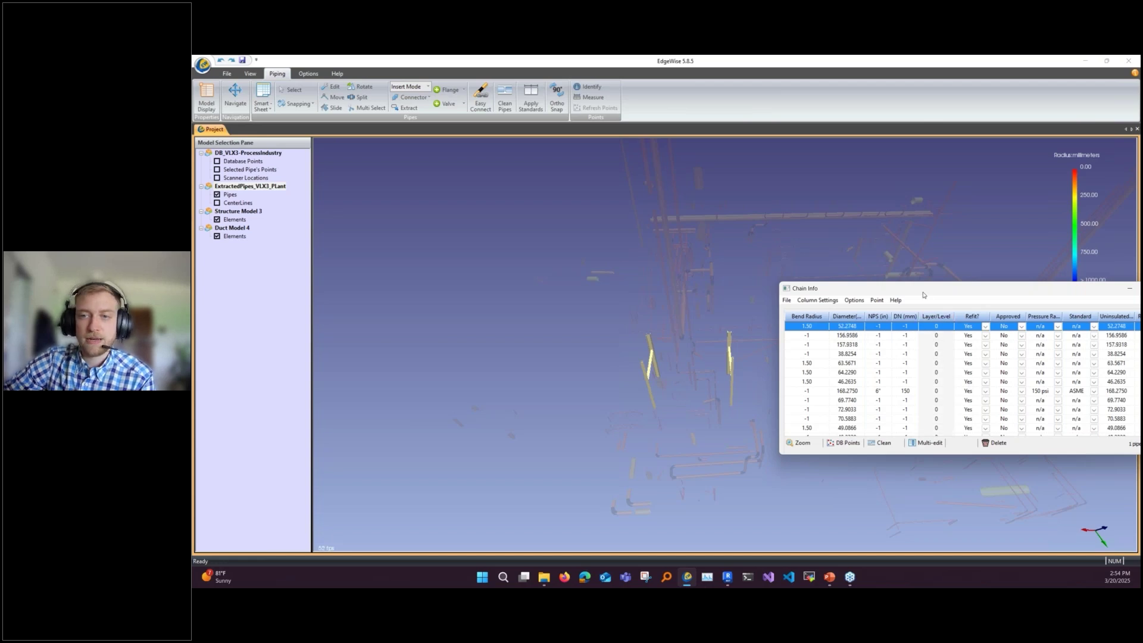
left_click_drag(924, 294, 999, 287)
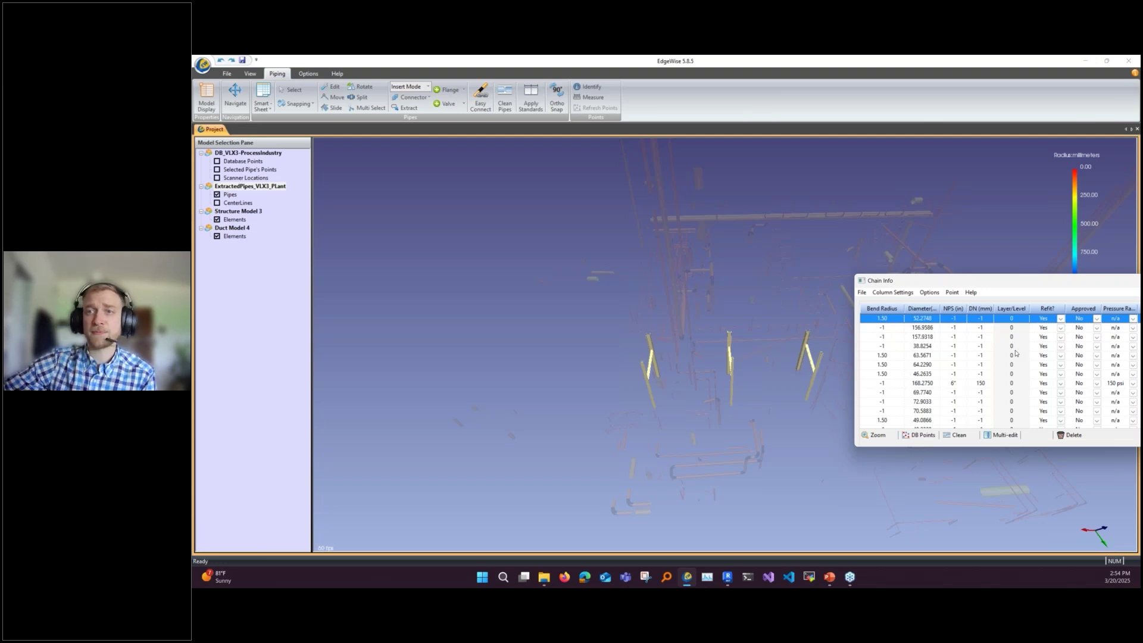
left_click_drag(965, 281, 470, 332)
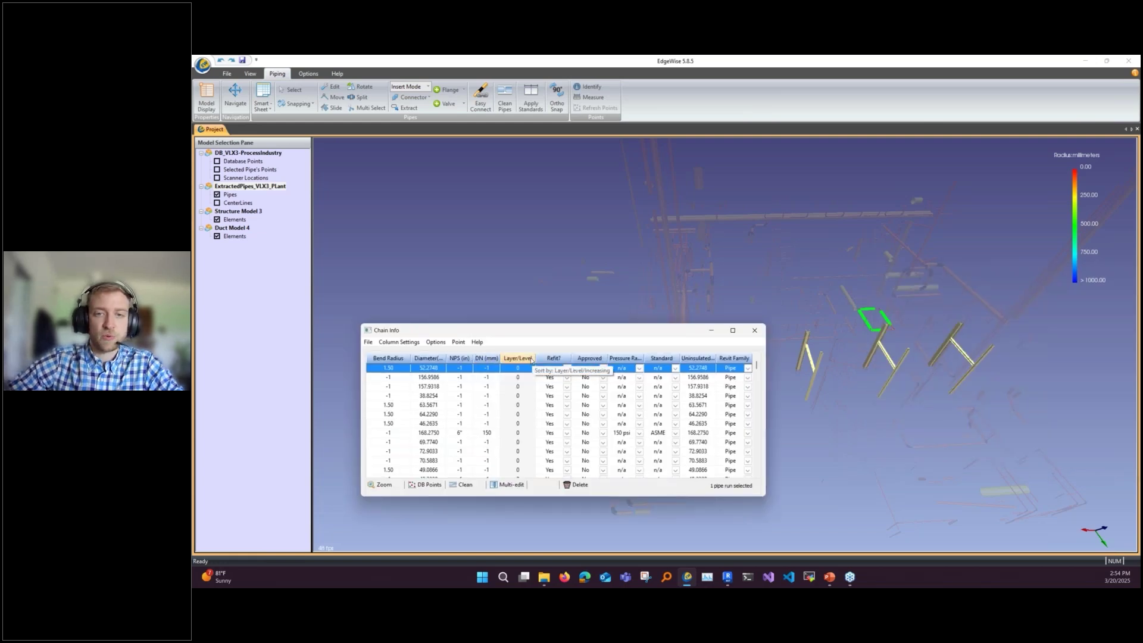
Step: Sort the SmartSheet's pipe runs by diameter and select the runs from 39.2864 through 39.9433
left_click(428, 357)
left_click(503, 395, "shift")
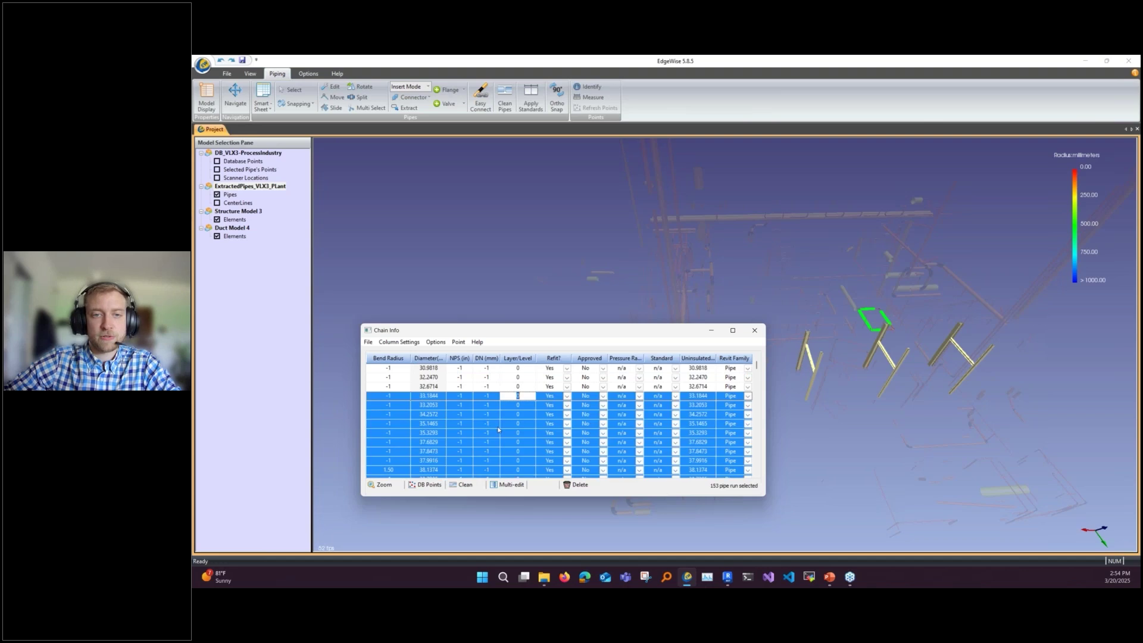
left_click(749, 398)
scroll(519, 403, "down", 4)
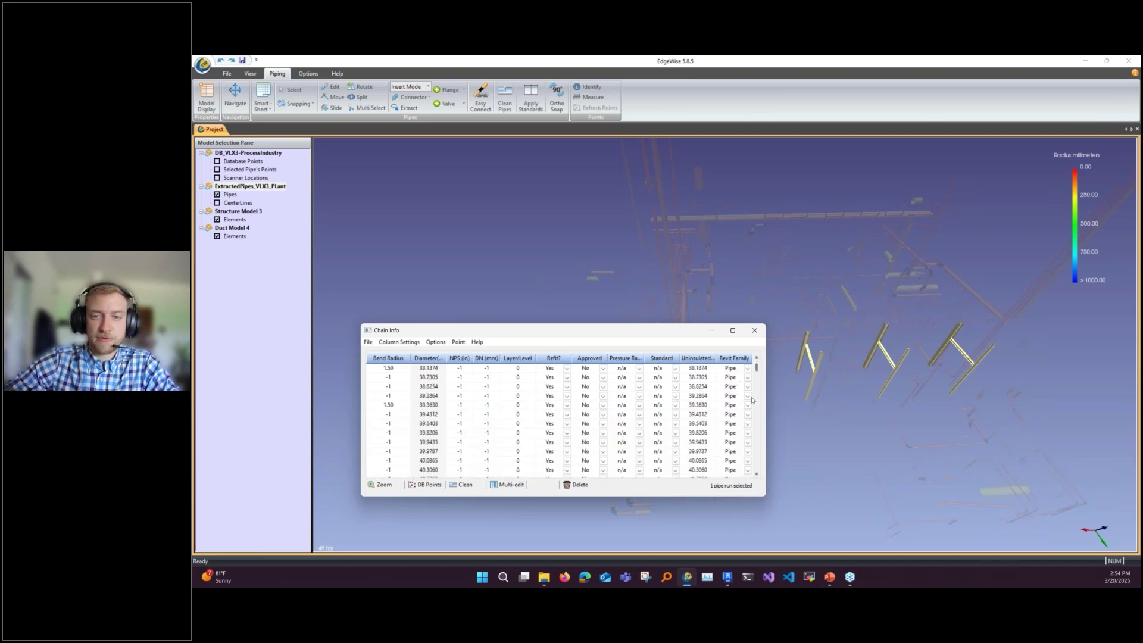
left_click(515, 396)
left_click(510, 443, "shift")
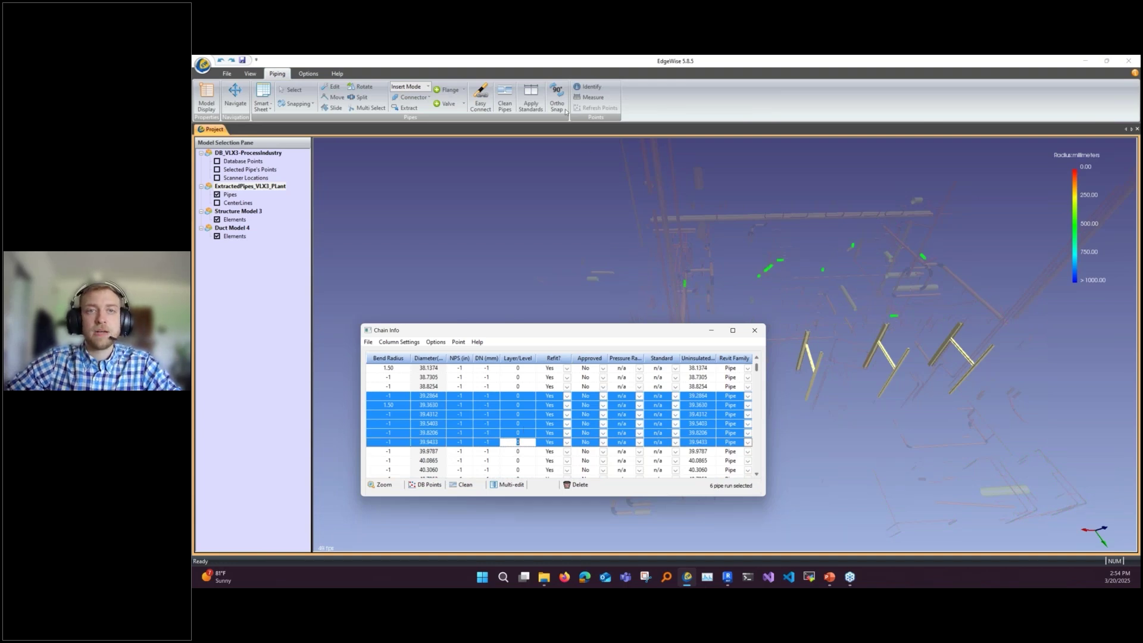
Step: Review the export formats available for the pipes, including the Smart Points option, and reposition the SmartSheet
scroll(565, 112, "up", 2)
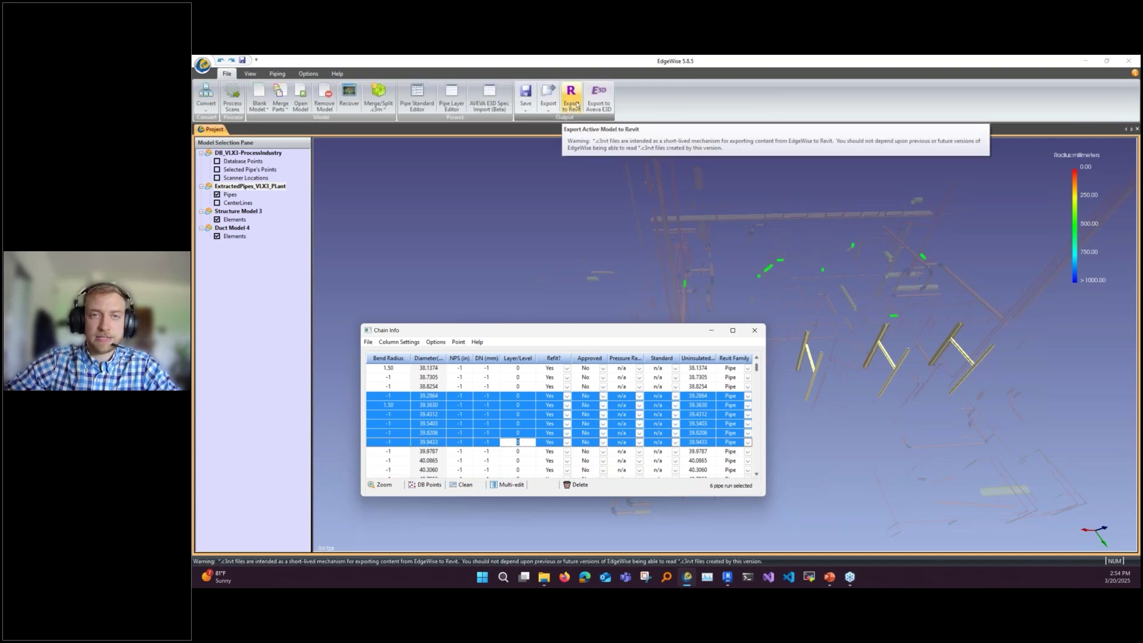
left_click(549, 102)
mouse_move(571, 140)
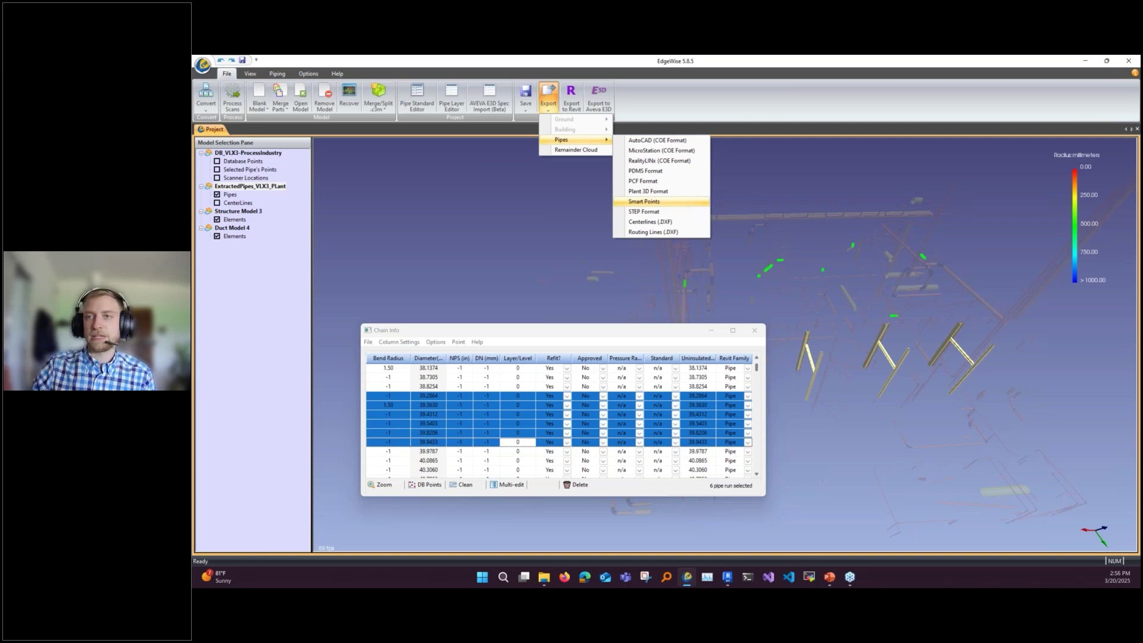
left_click(590, 337)
left_click_drag(589, 337, 573, 278)
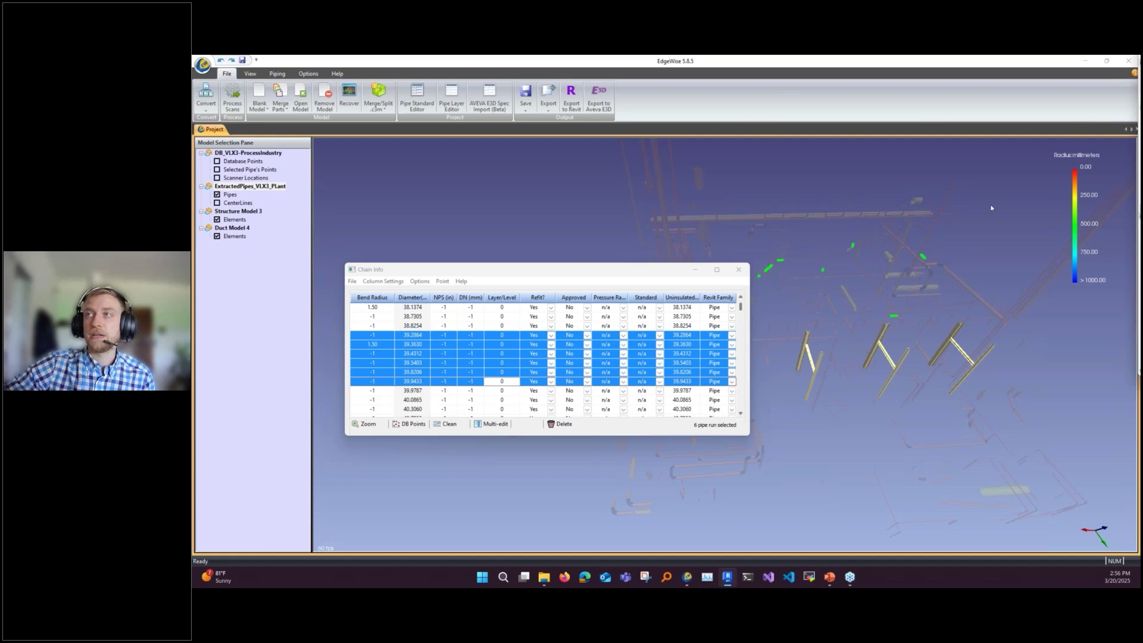
Step: Switch to Revit to view the ClearEdge3D add-in, and close the pipe SmartSheet after returning to EdgeWise
key("alt+Tab")
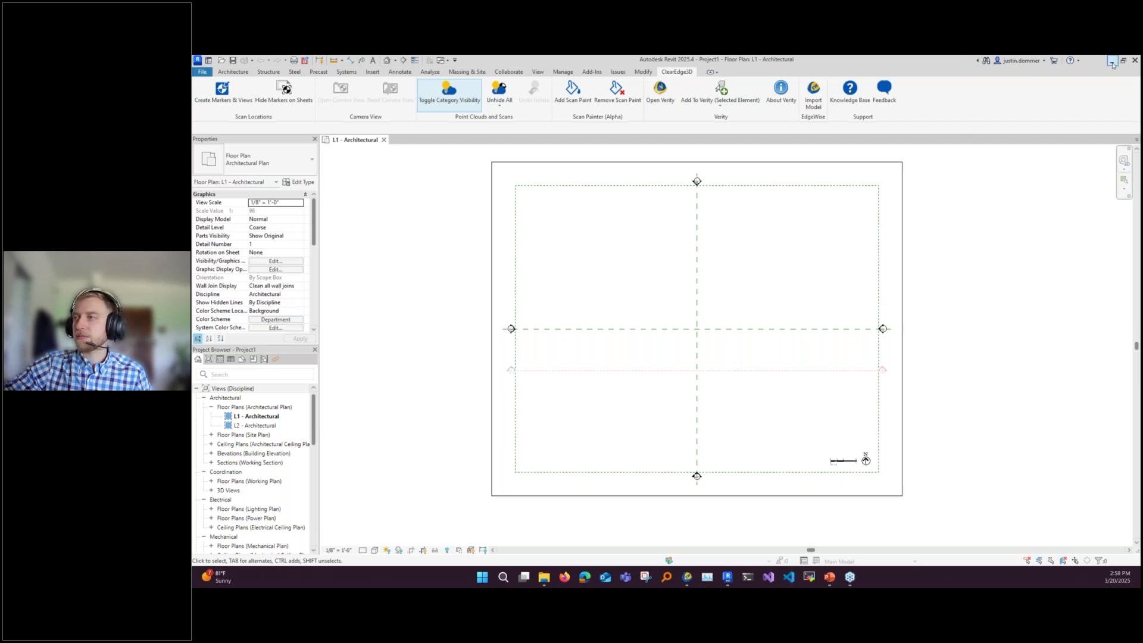
key("alt+Tab")
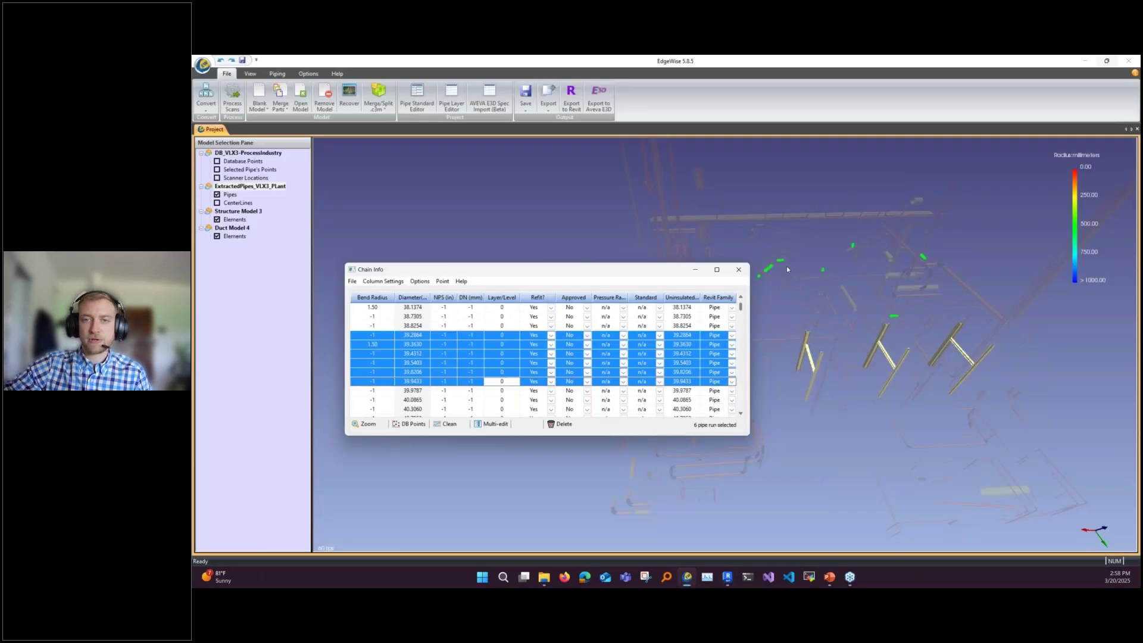
left_click(738, 270)
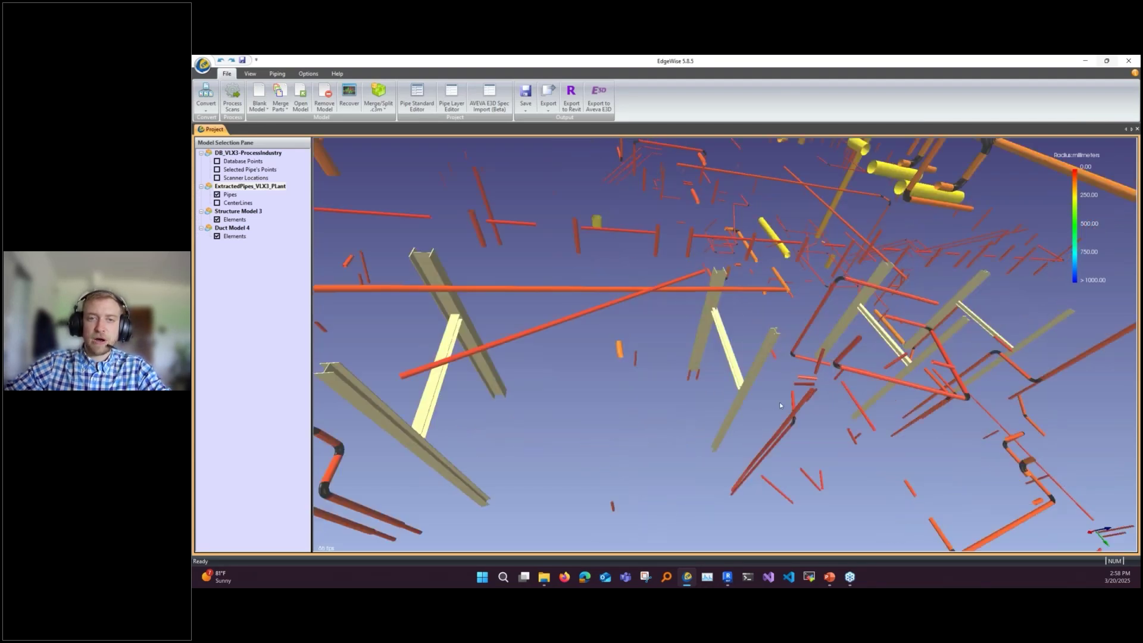
Step: Activate Structure Model 3 from one of its steel columns and display the database points around the steelwork
right_click(633, 387)
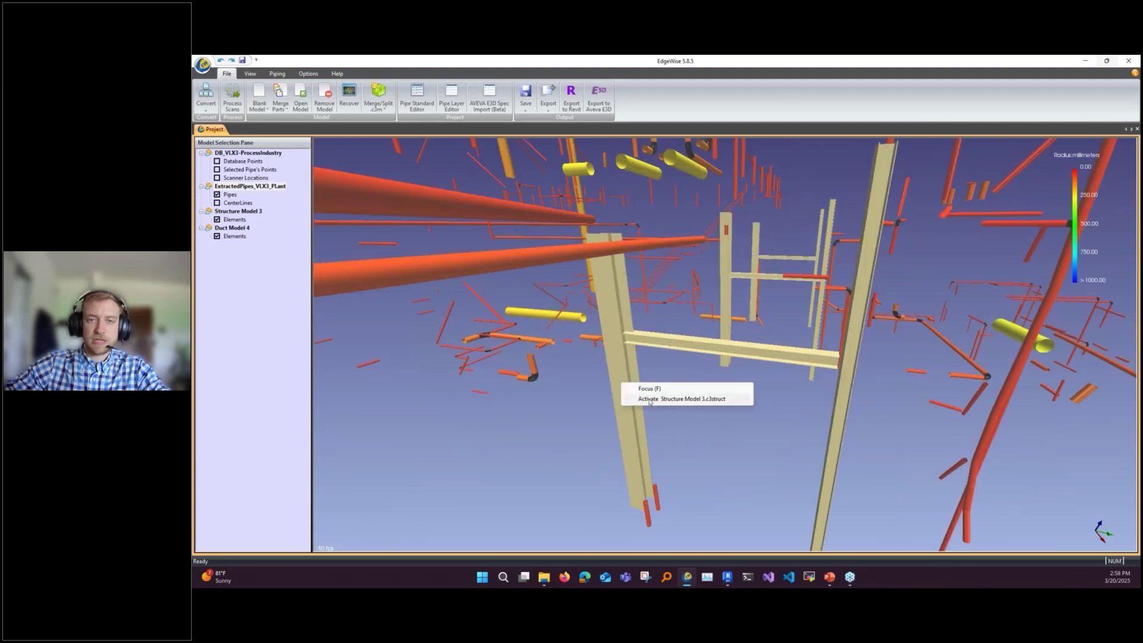
left_click(691, 399)
left_click_drag(766, 419, 876, 404)
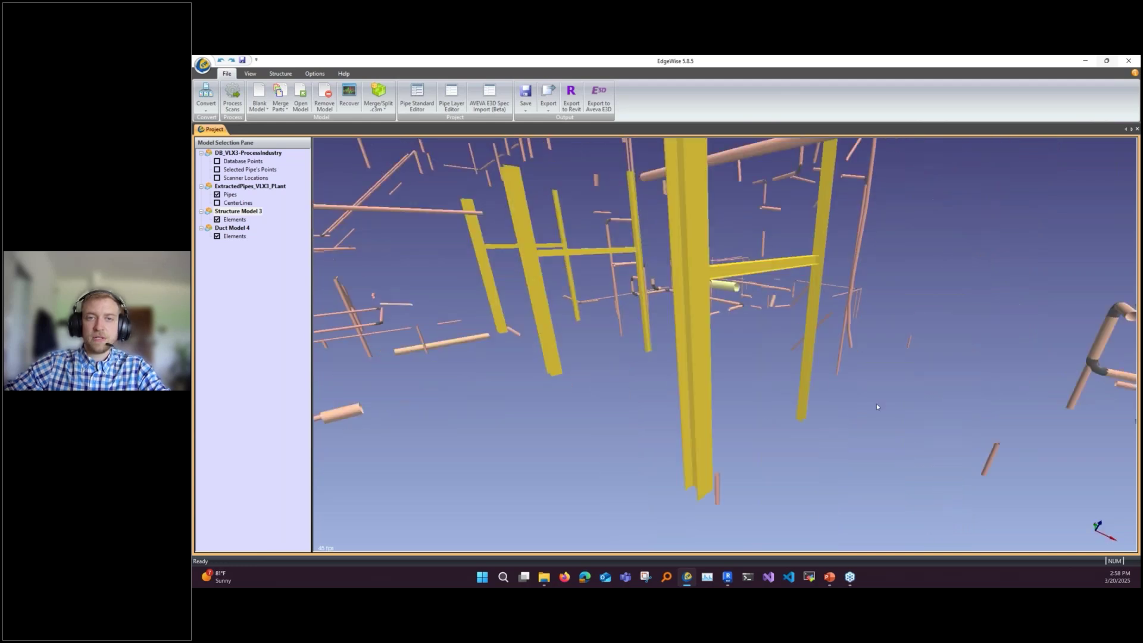
key("d")
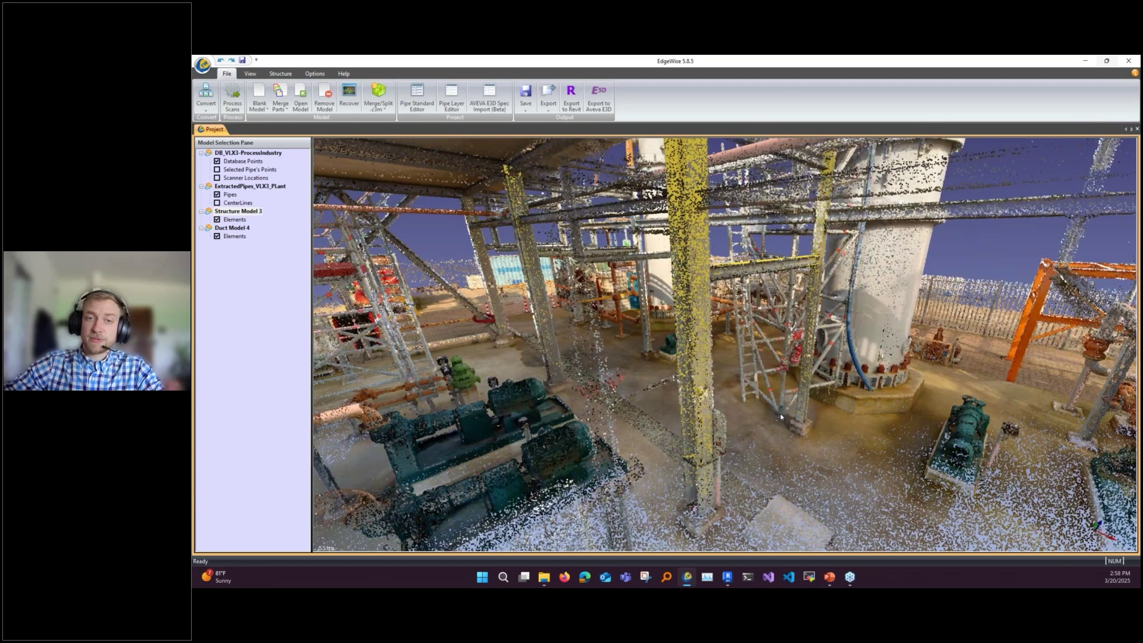
Step: Open the SmartSheet for the structural steel and show the first HE300A column in the cross-section view
left_click_drag(781, 417, 680, 374)
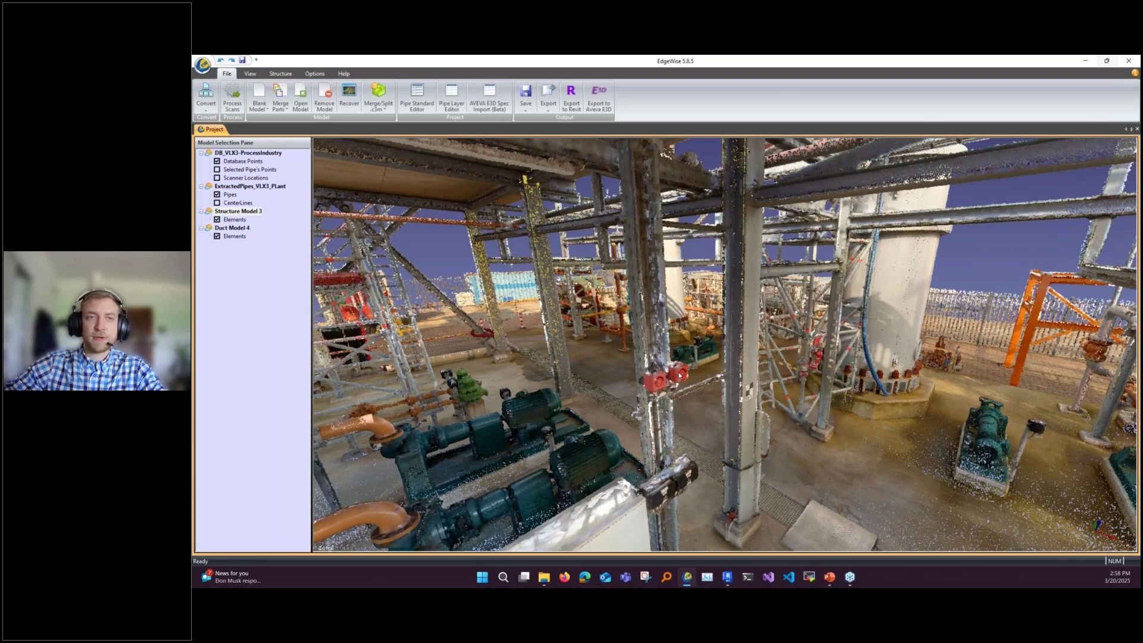
left_click_drag(679, 375, 583, 286)
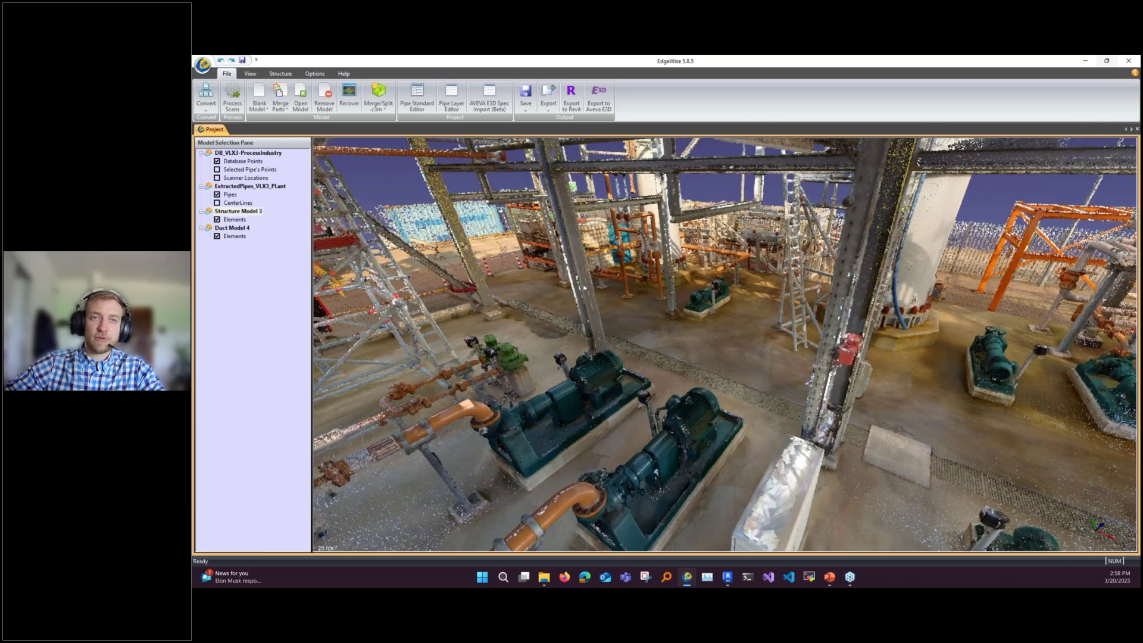
scroll(414, 100, "down", 2)
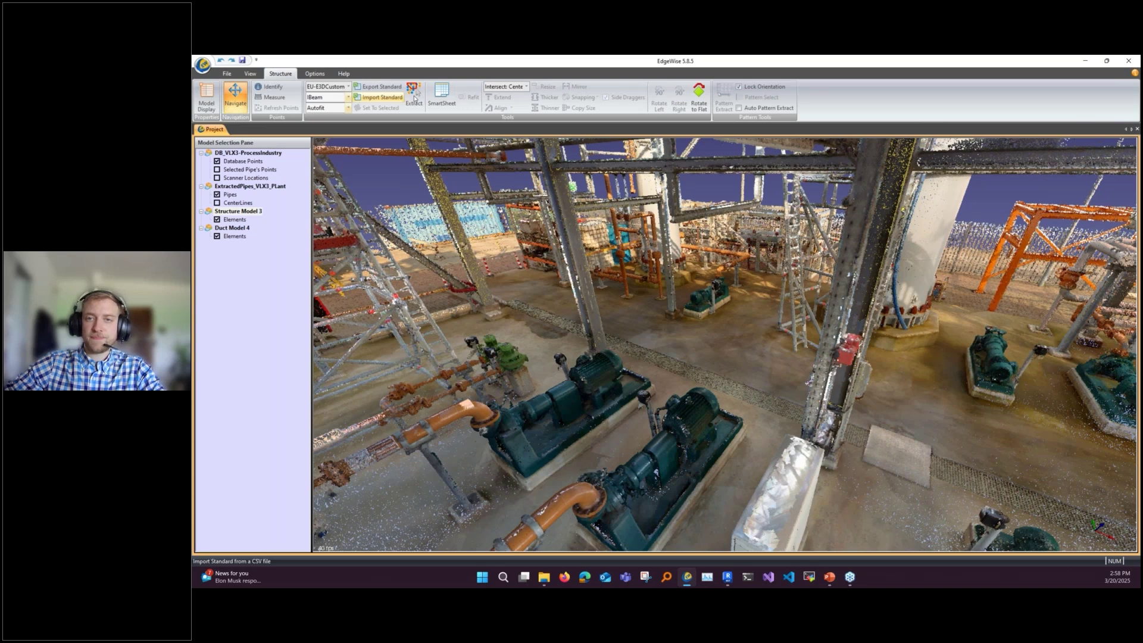
left_click(442, 95)
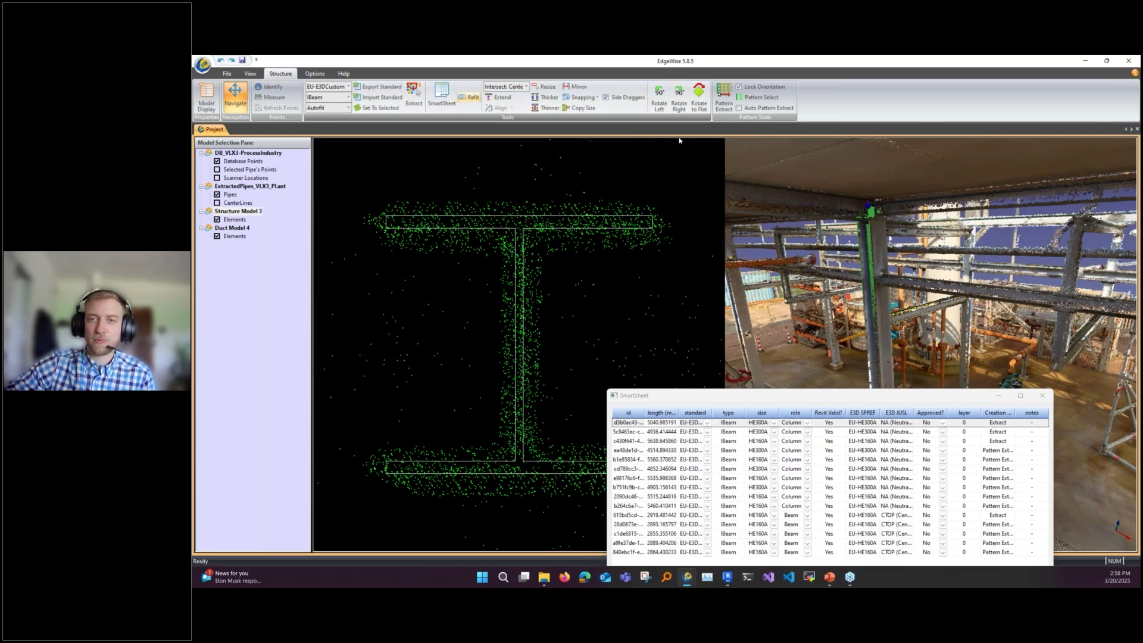
Step: Refit the HE300A column to the scan points and shift its profile slightly sideways onto the web points
scroll(841, 212, "up", 3)
scroll(839, 200, "up", 2)
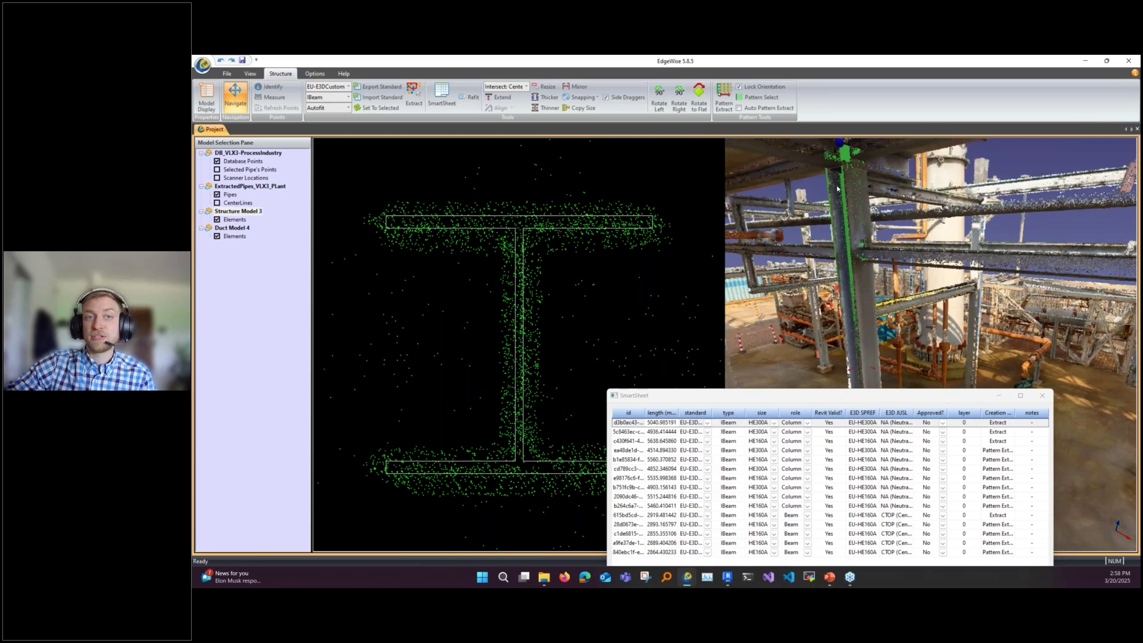
left_click(468, 99)
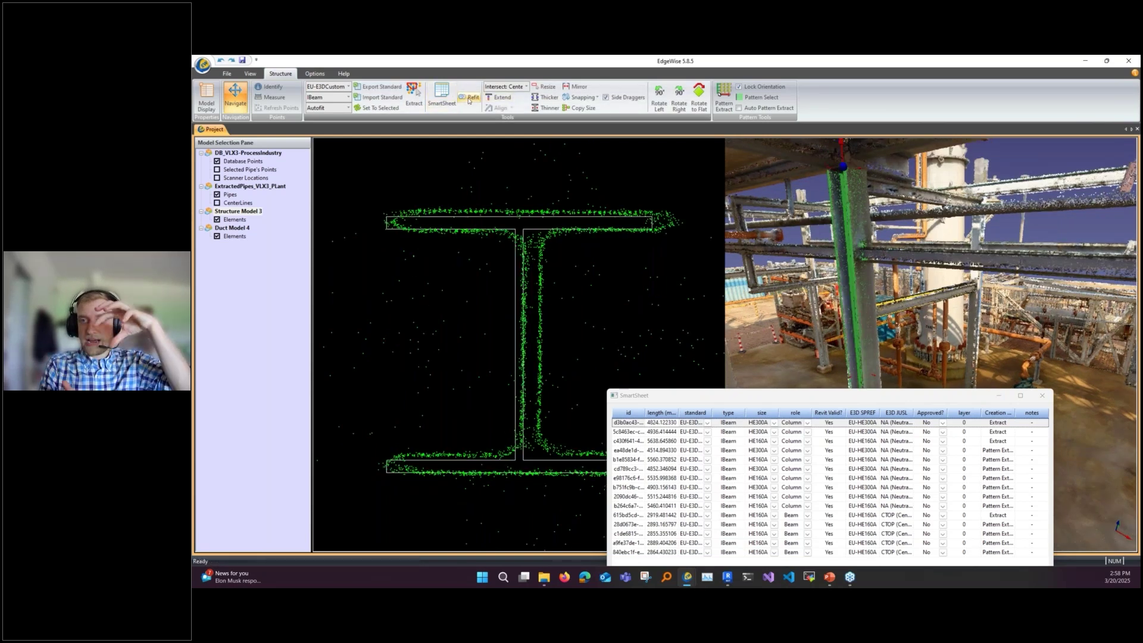
left_click_drag(516, 236, 525, 235)
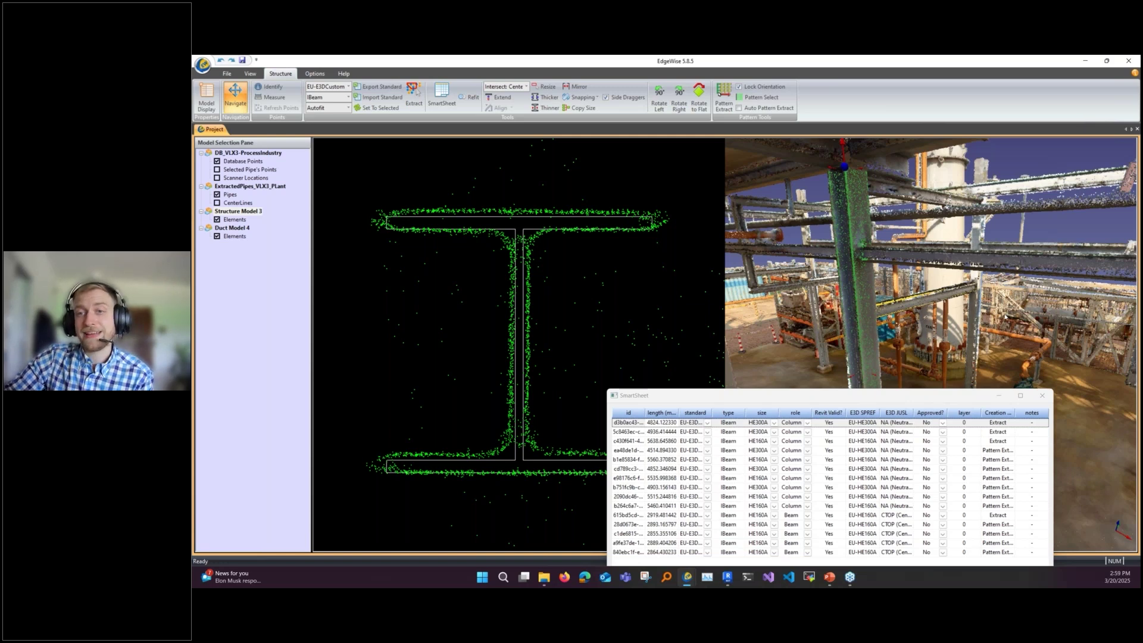
Step: Leave the structural SmartSheet, activate the extracted pipes model, and examine the pipe runs around vessel C4401 and the nearby pump
left_click_drag(1004, 316, 1042, 394)
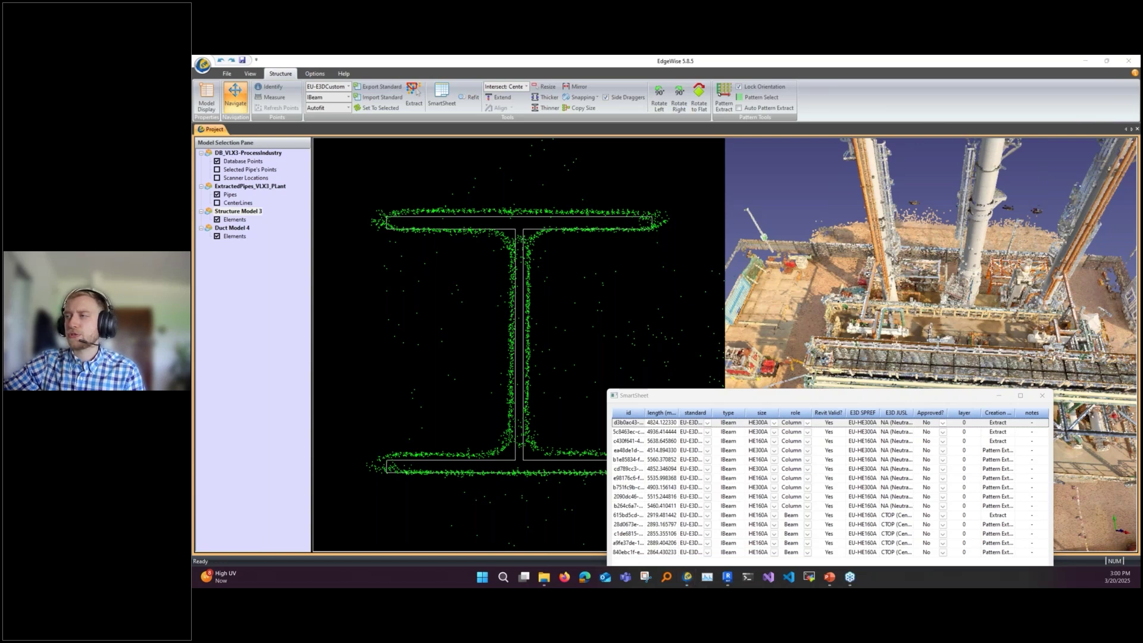
left_click(906, 399)
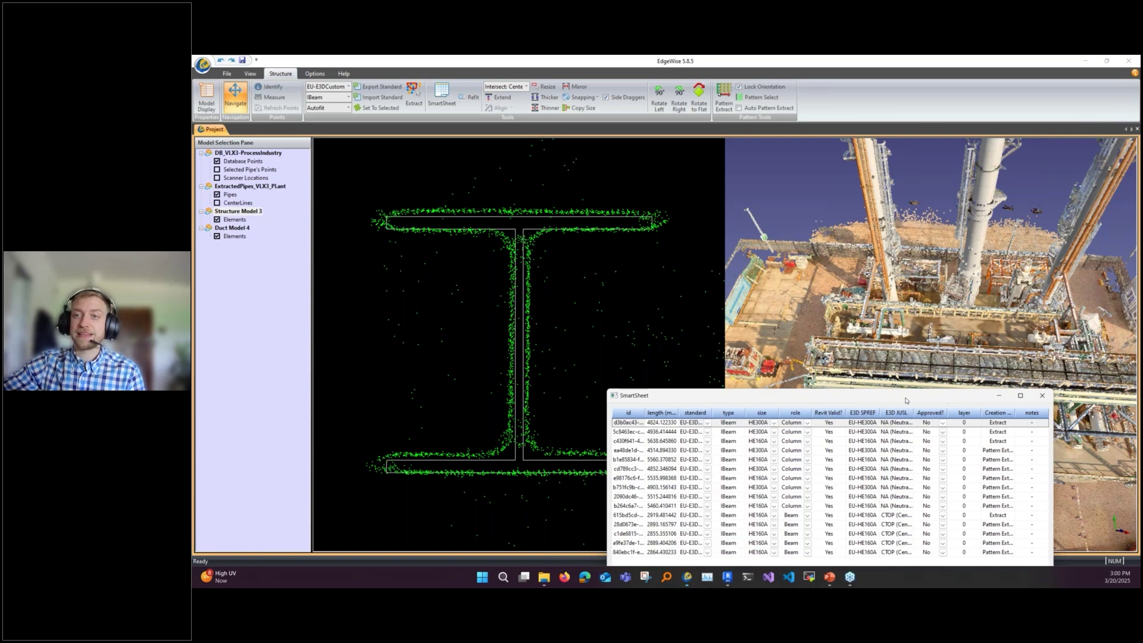
left_click_drag(906, 399, 821, 341)
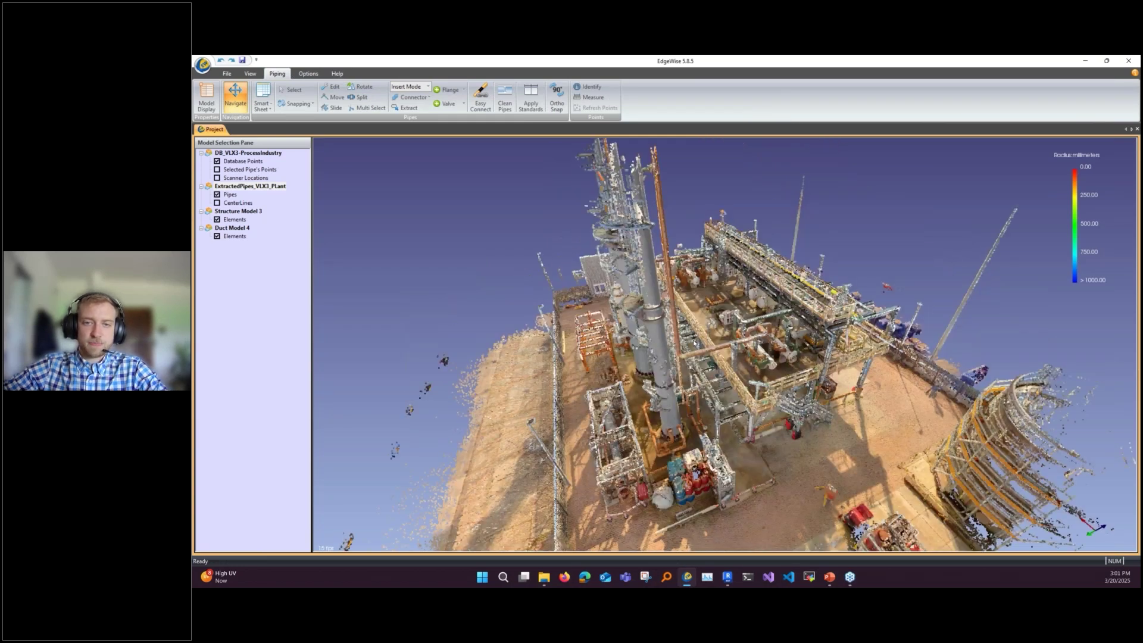
left_click_drag(694, 343, 685, 373)
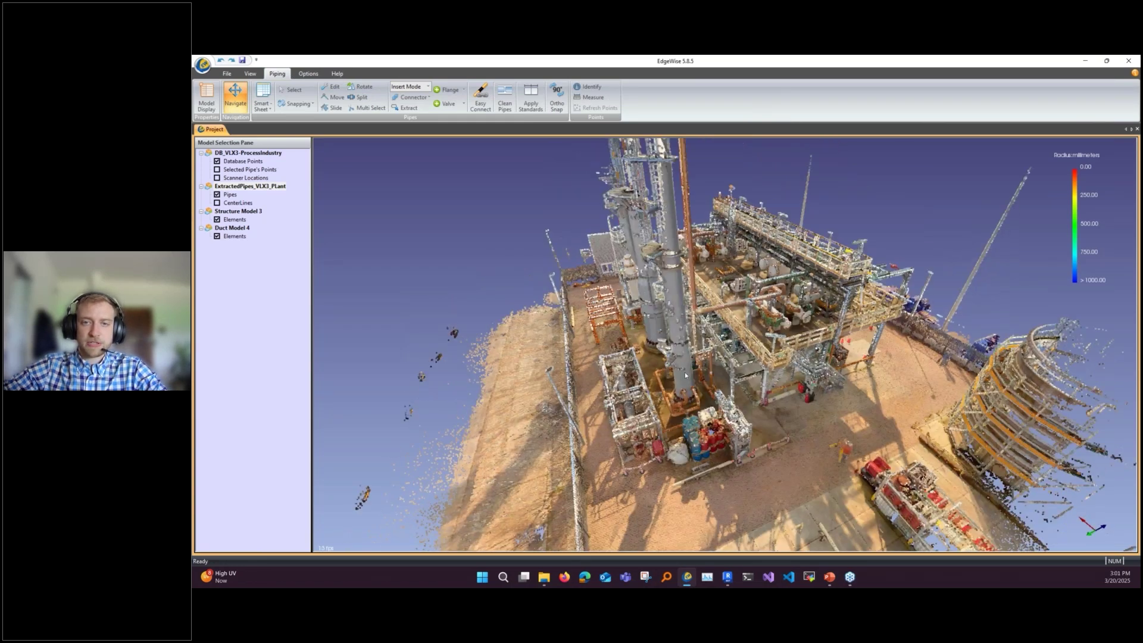
scroll(685, 372, "up", 6)
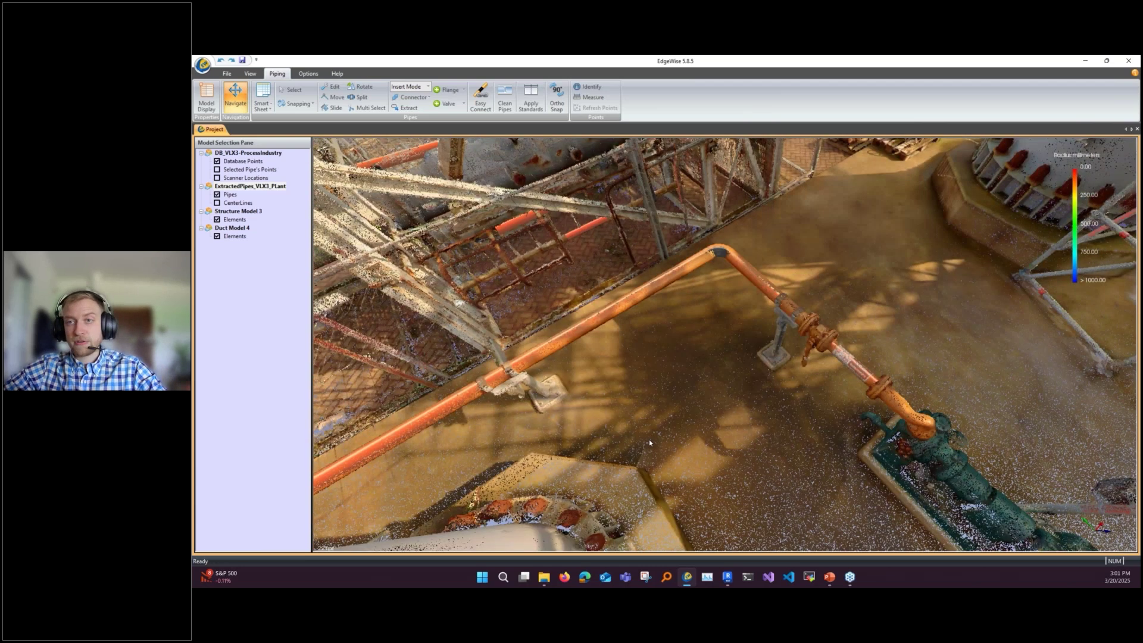
left_click_drag(649, 440, 646, 388)
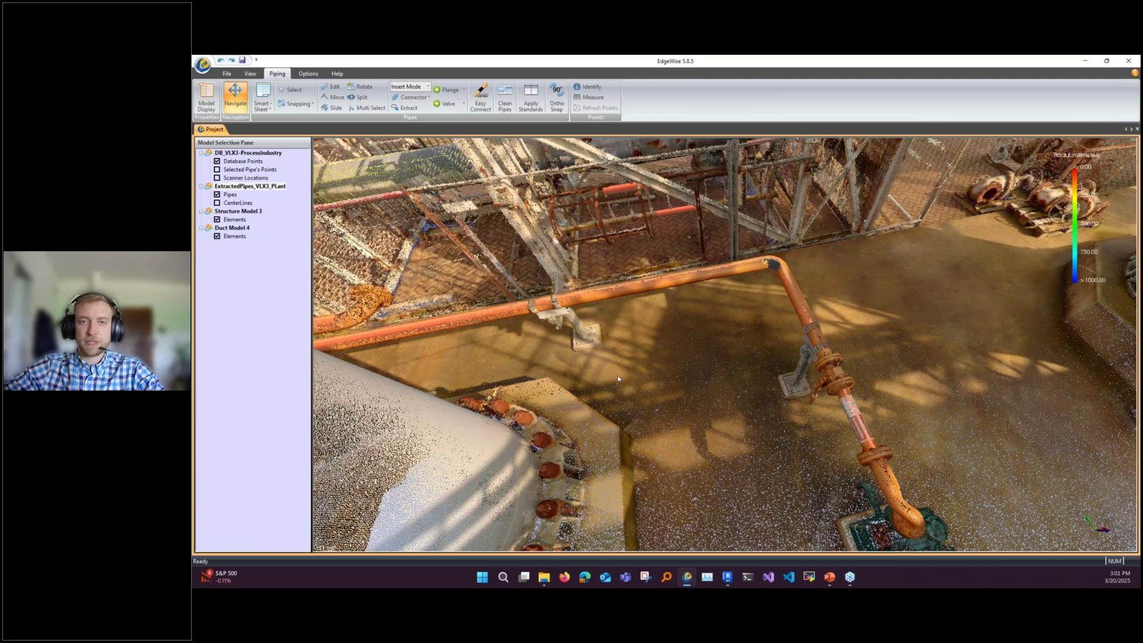
left_click_drag(618, 377, 627, 383)
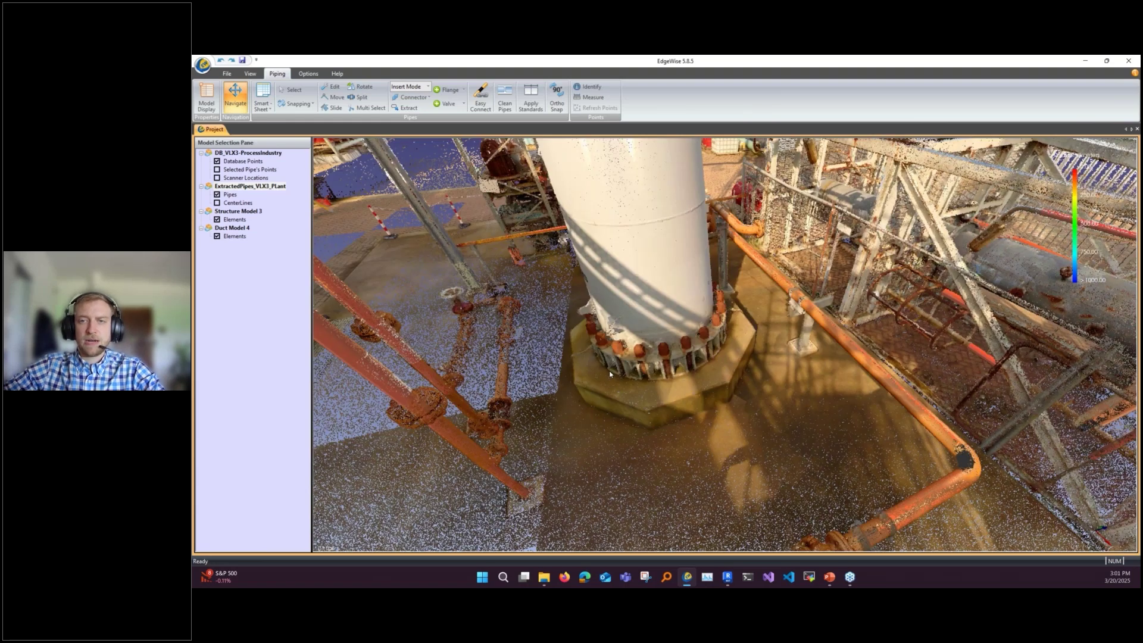
left_click_drag(610, 374, 732, 401)
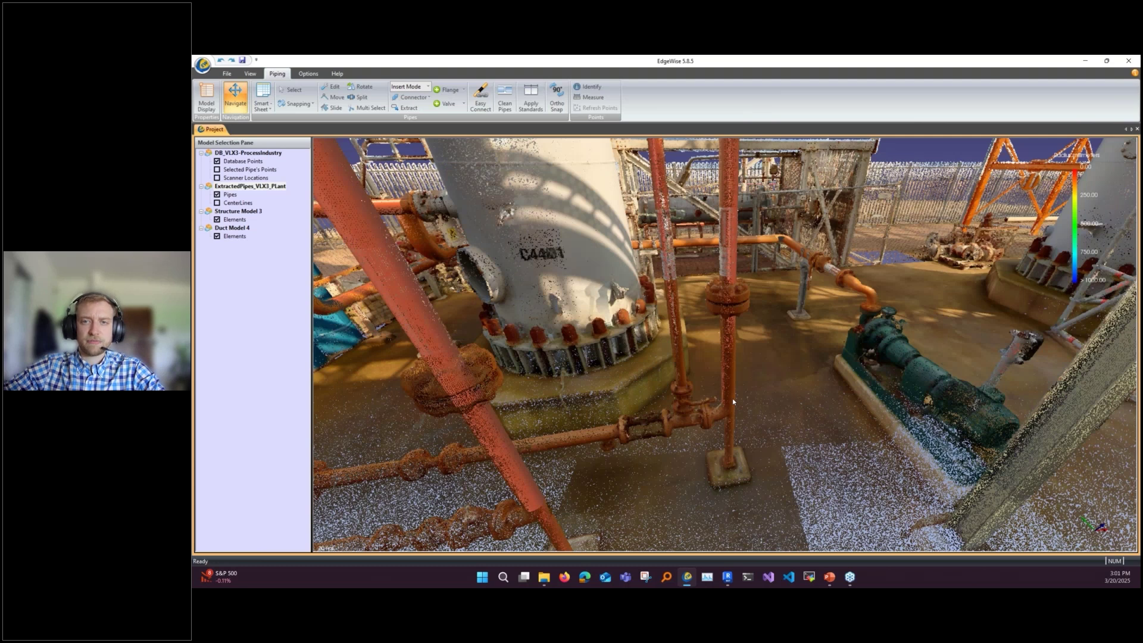
scroll(732, 401, "down", 3)
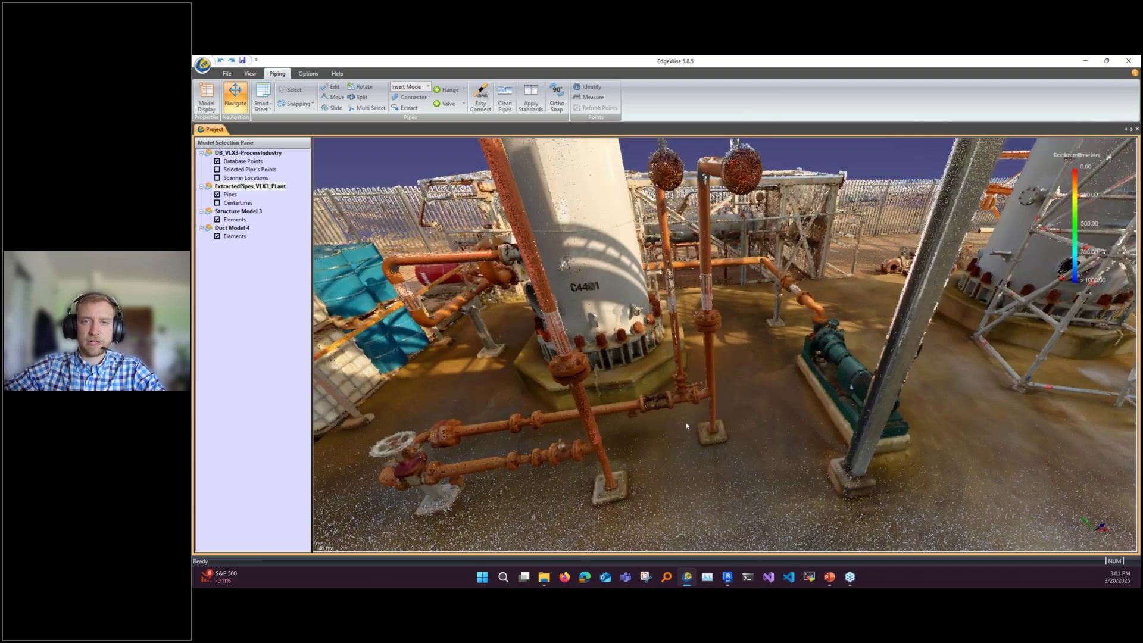
left_click_drag(687, 426, 735, 367)
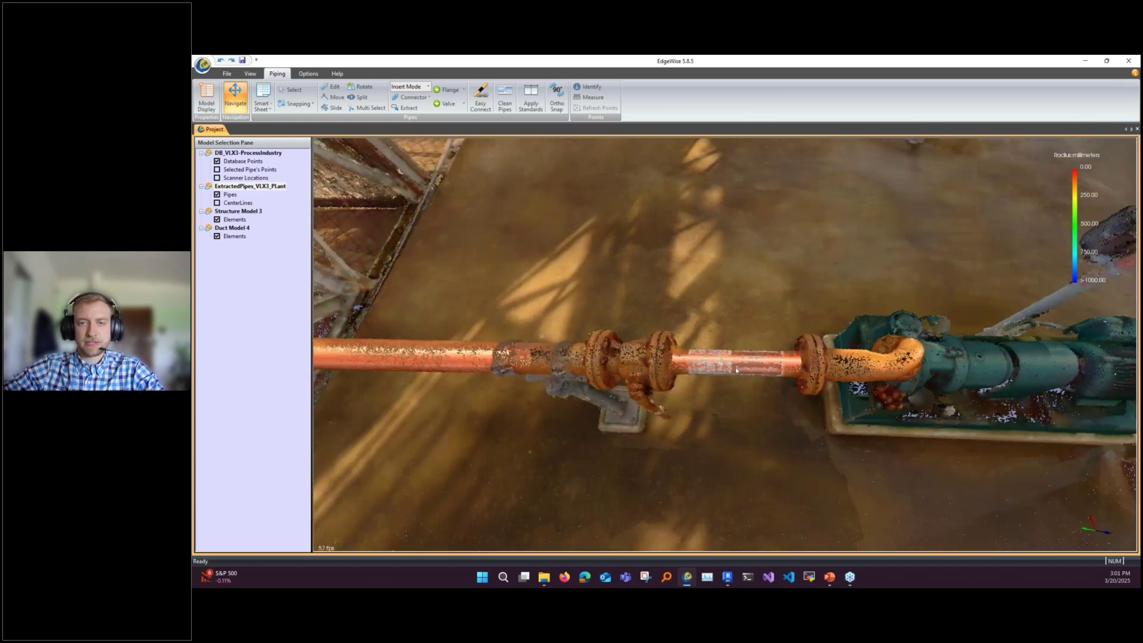
left_click(734, 367)
scroll(604, 306, "up", 1)
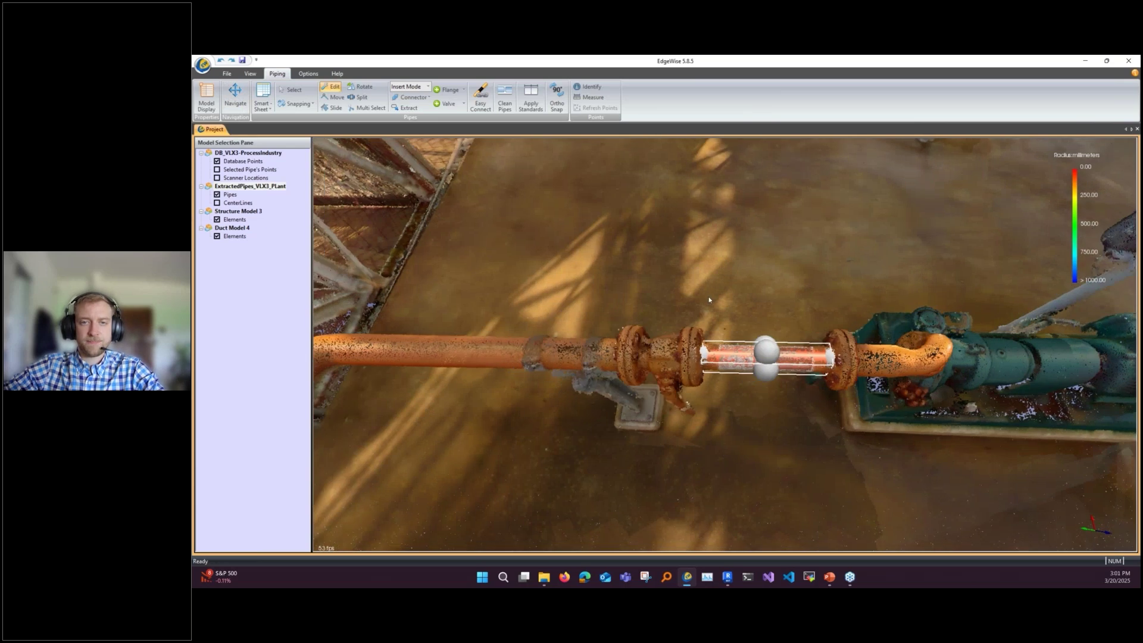
scroll(708, 297, "down", 2)
left_click(587, 355)
key("Escape")
left_click_drag(583, 419, 565, 352)
left_click(501, 390)
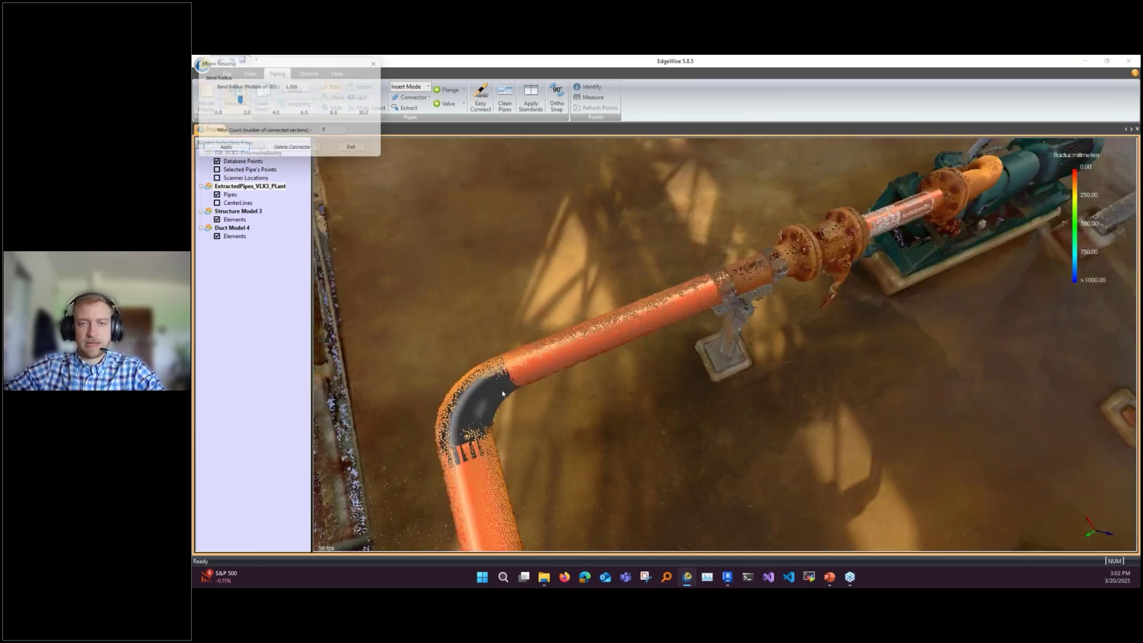
Step: Copy the straight pipe between the elbow and the pump's flanges, placing the copy beside the original run
left_click(549, 348)
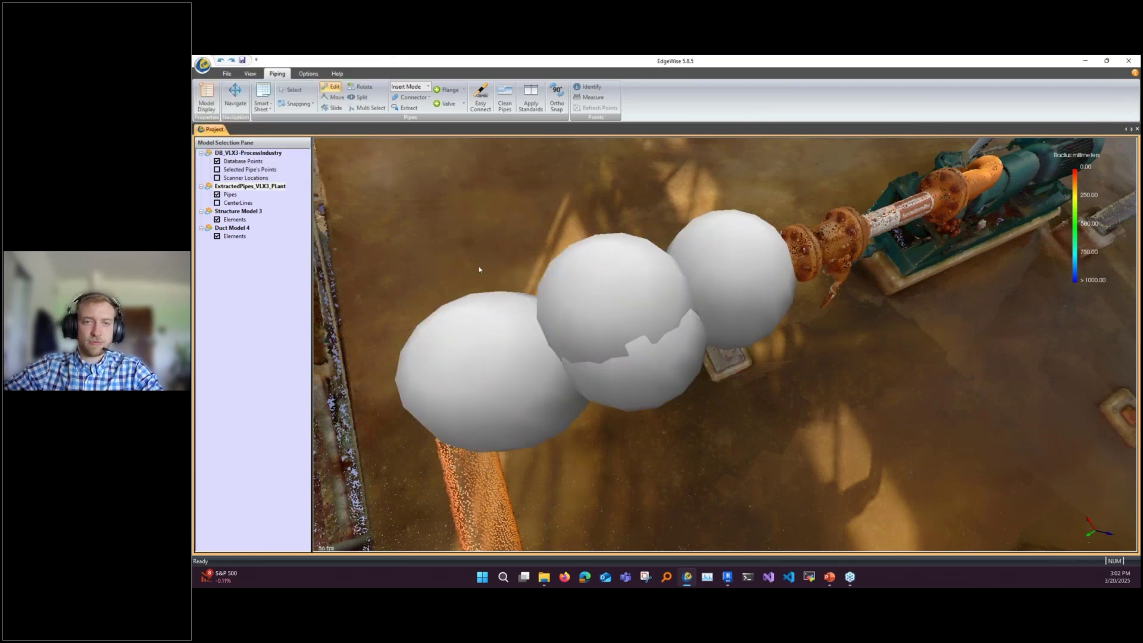
left_click_drag(479, 269, 694, 325)
key("Escape")
key("e")
left_click_drag(634, 355, 686, 357)
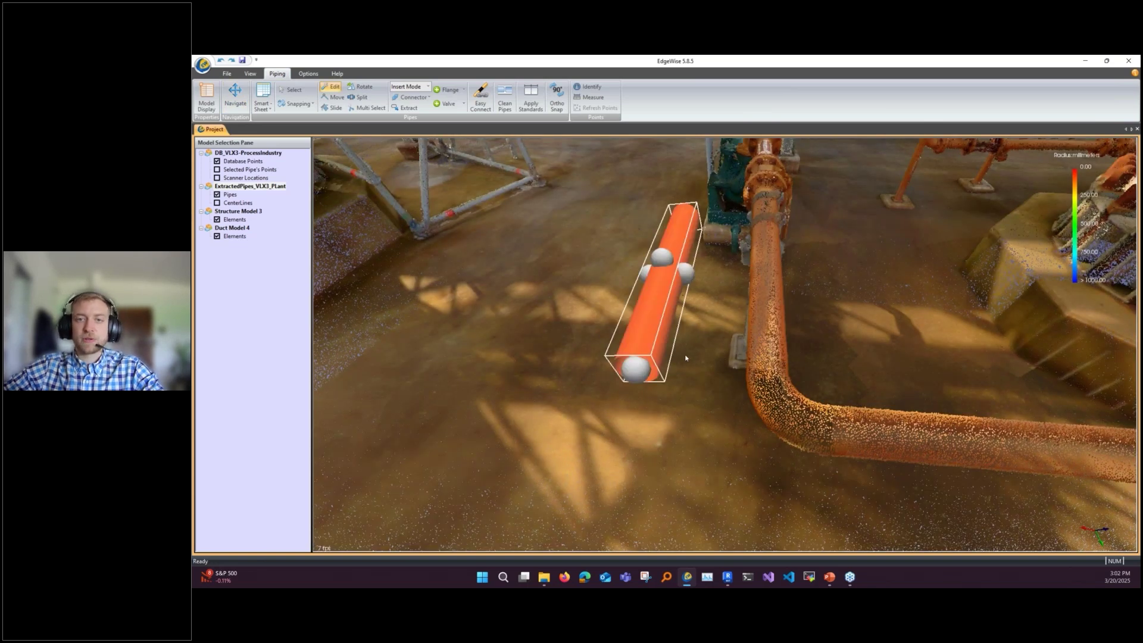
Step: Select the free-standing pipe copy and snap it to the x-axis
middle_click_drag(686, 357, 502, 356)
left_click(336, 88)
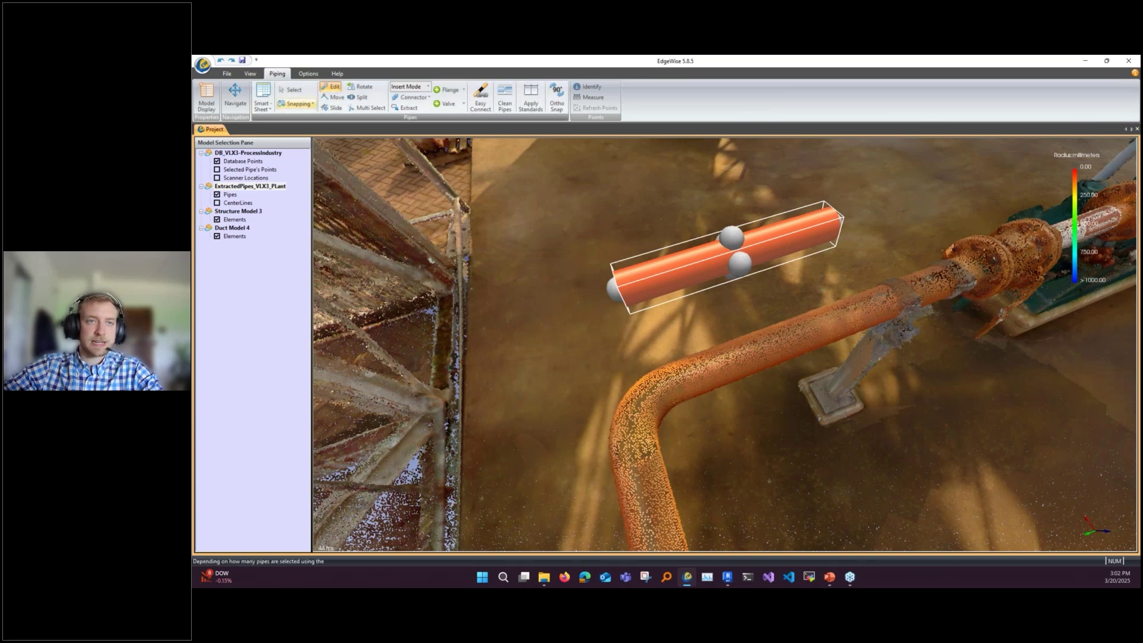
left_click_drag(603, 256, 551, 241)
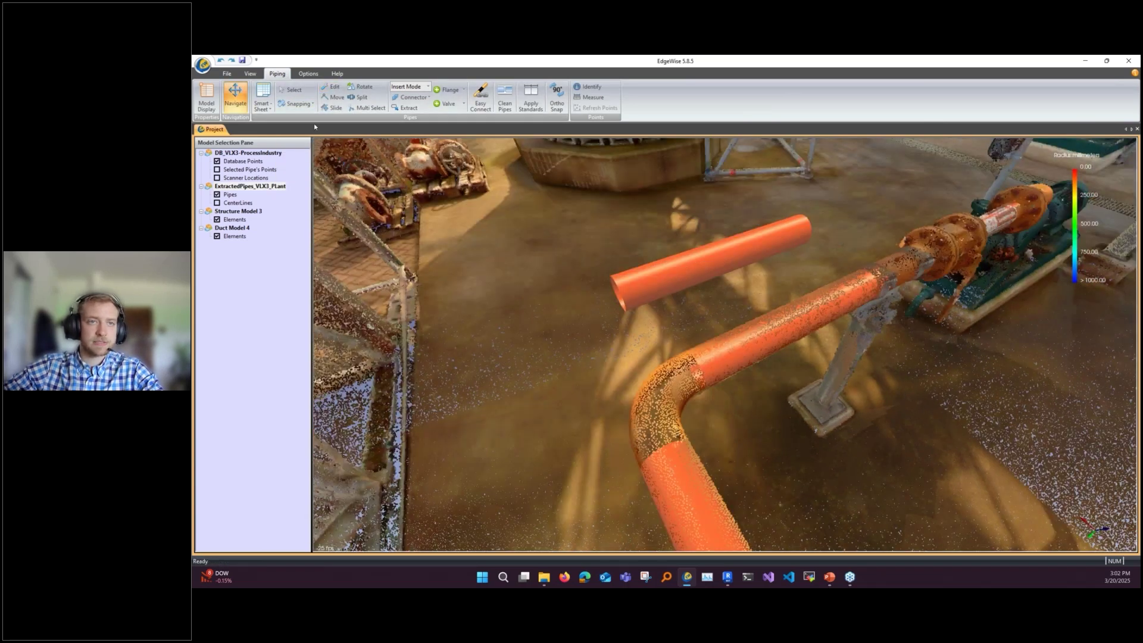
left_click(329, 107)
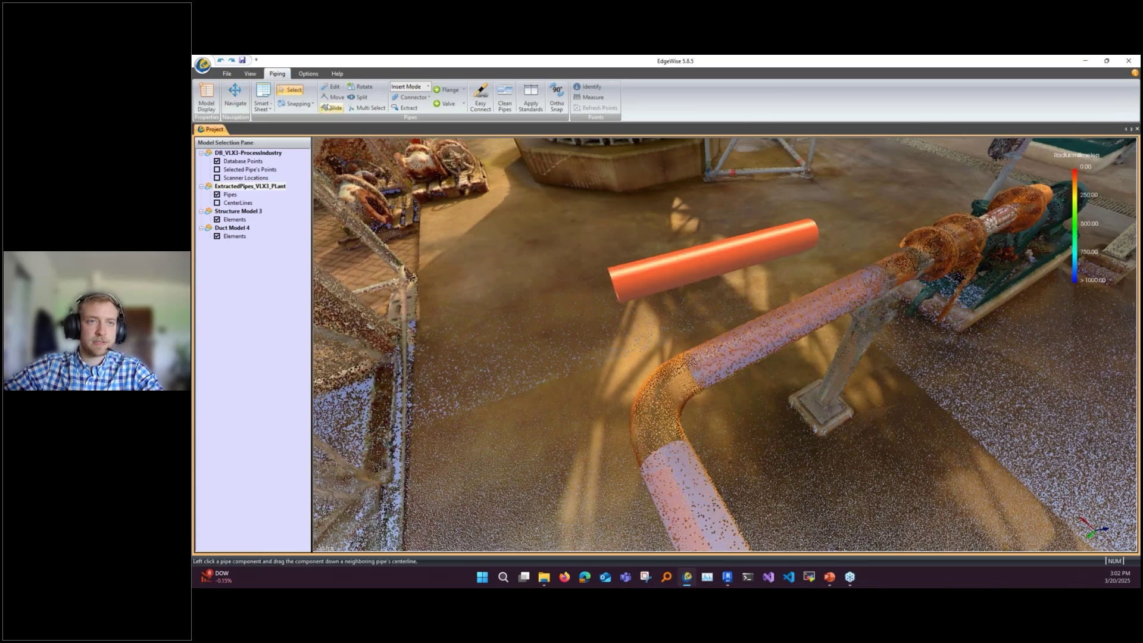
left_click(301, 104)
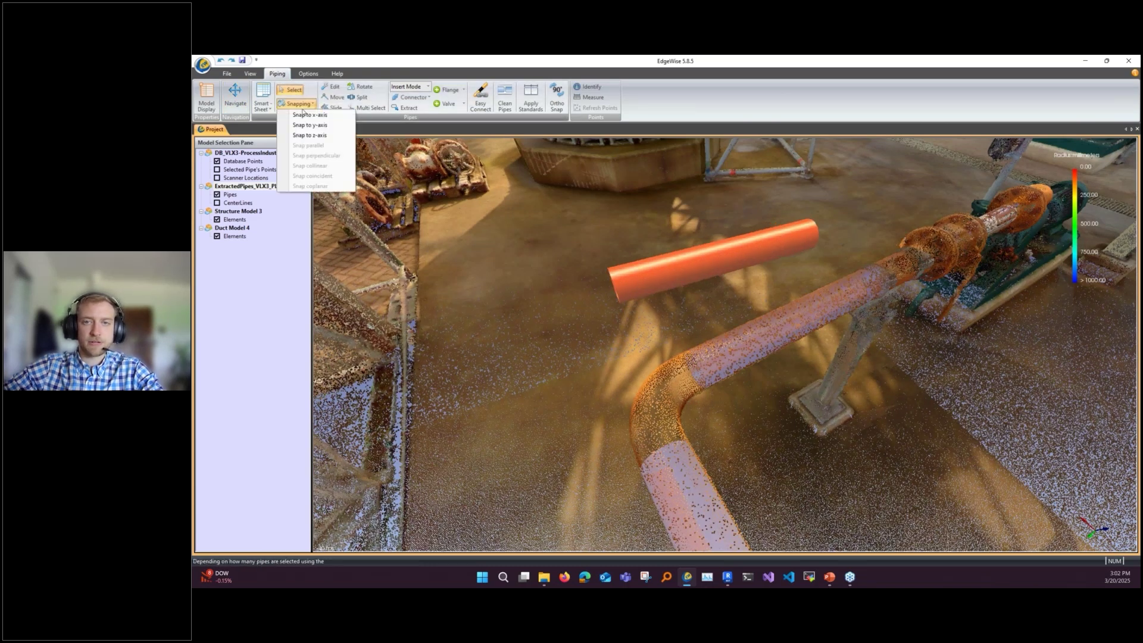
left_click(308, 115)
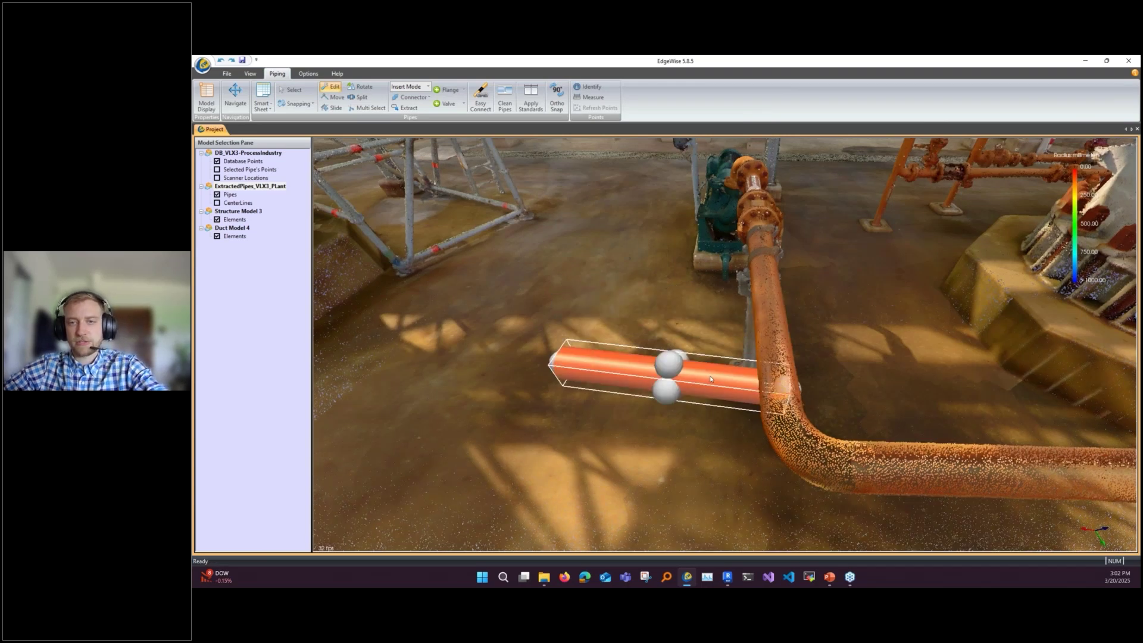
Step: Position the copied pipe as a branch whose end meets the straight pipe run next to the elbow
left_click(710, 377)
middle_click_drag(728, 374, 844, 474)
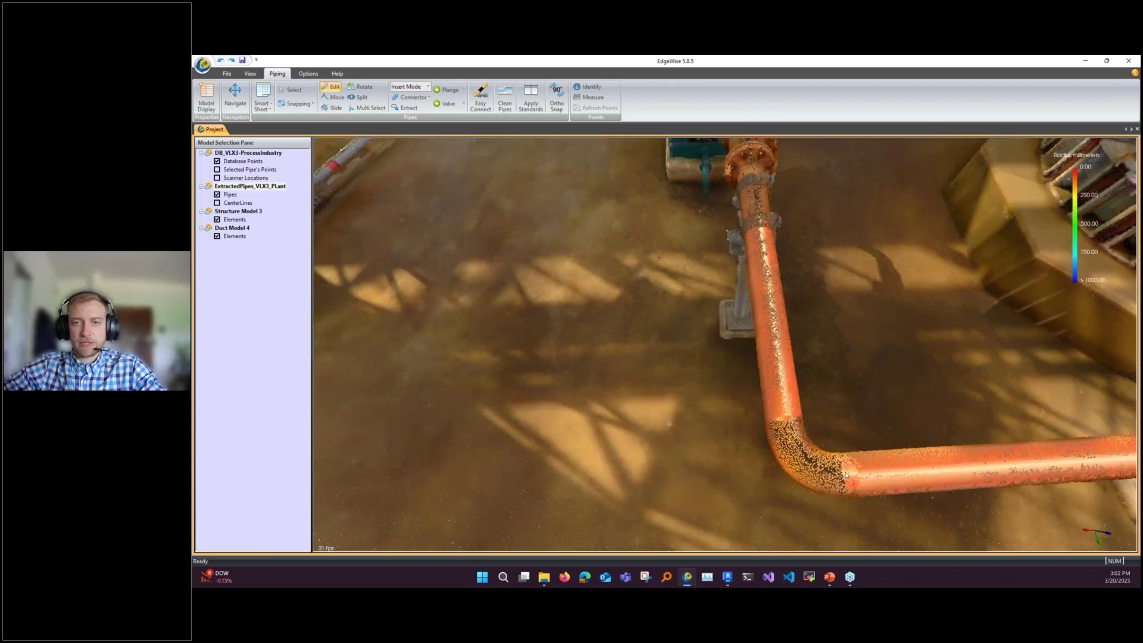
left_click_drag(844, 474, 680, 349)
middle_click_drag(663, 402, 634, 405)
left_click_drag(633, 404, 775, 432)
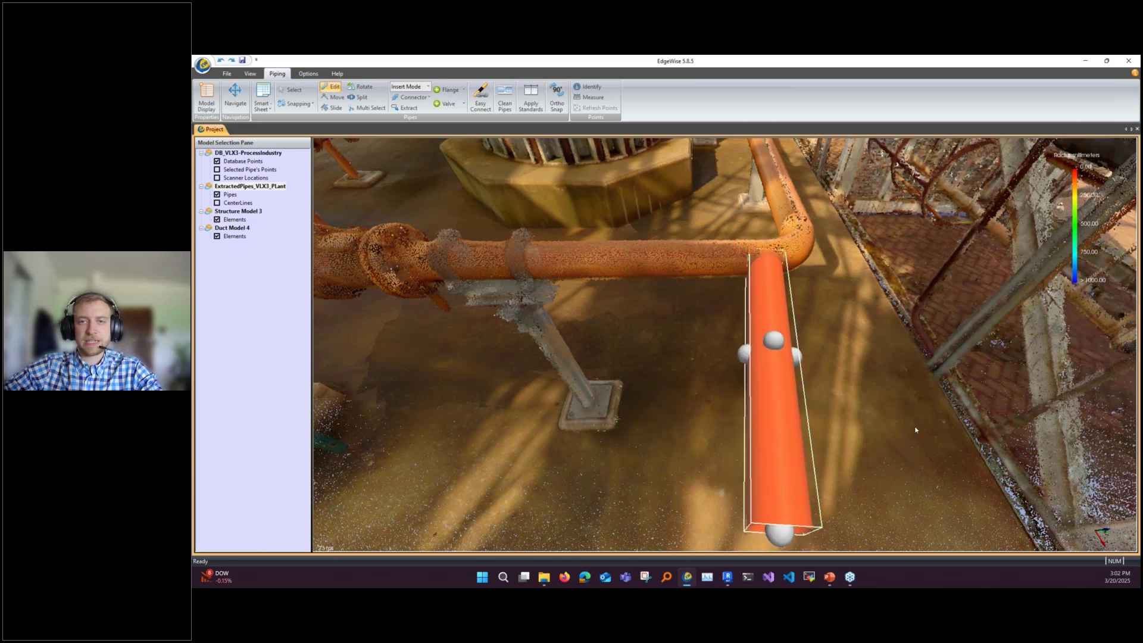
middle_click_drag(915, 430, 846, 352)
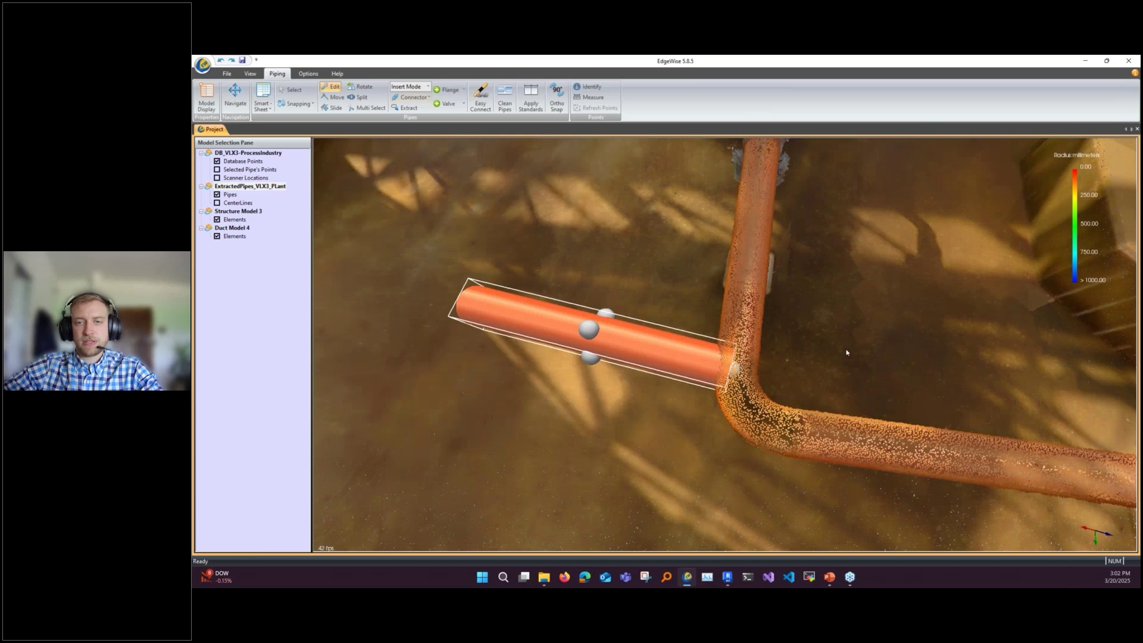
Step: Shorten the branch pipe to leave a gap at the run, and try to connect both with a T-joint beside the elbow
key("c")
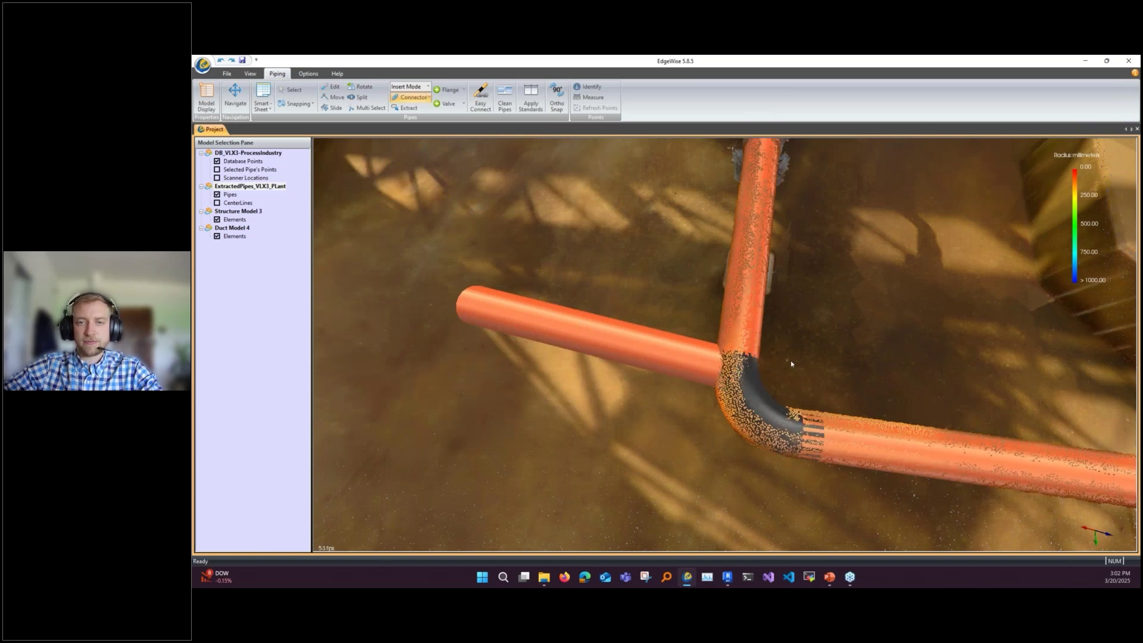
left_click(793, 376)
middle_click_drag(793, 376, 628, 338)
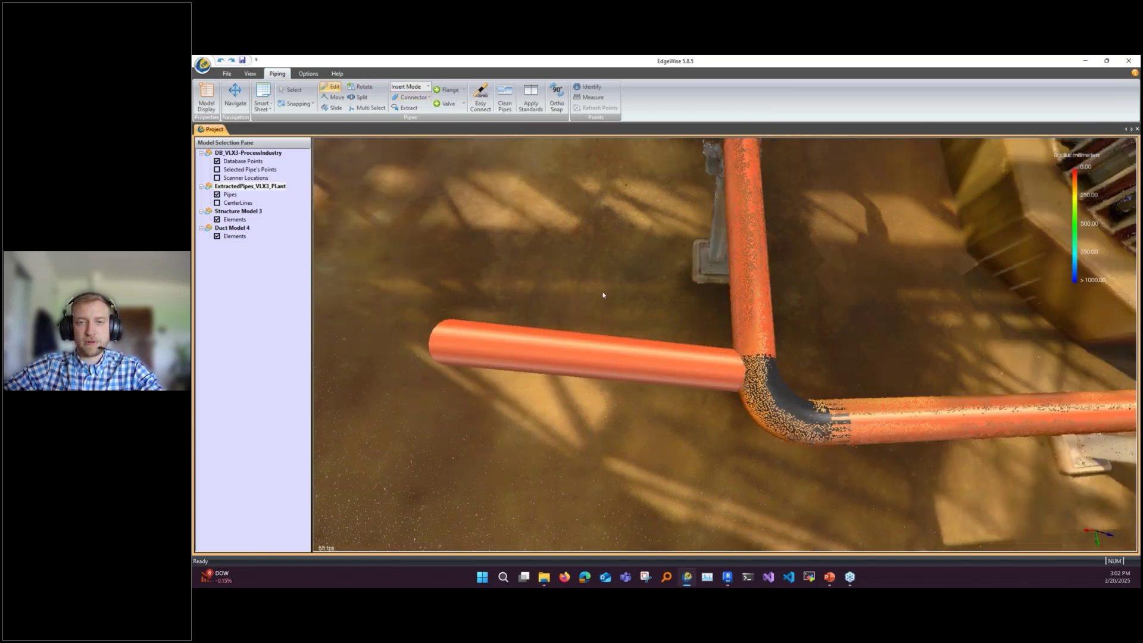
middle_click_drag(610, 293, 749, 350)
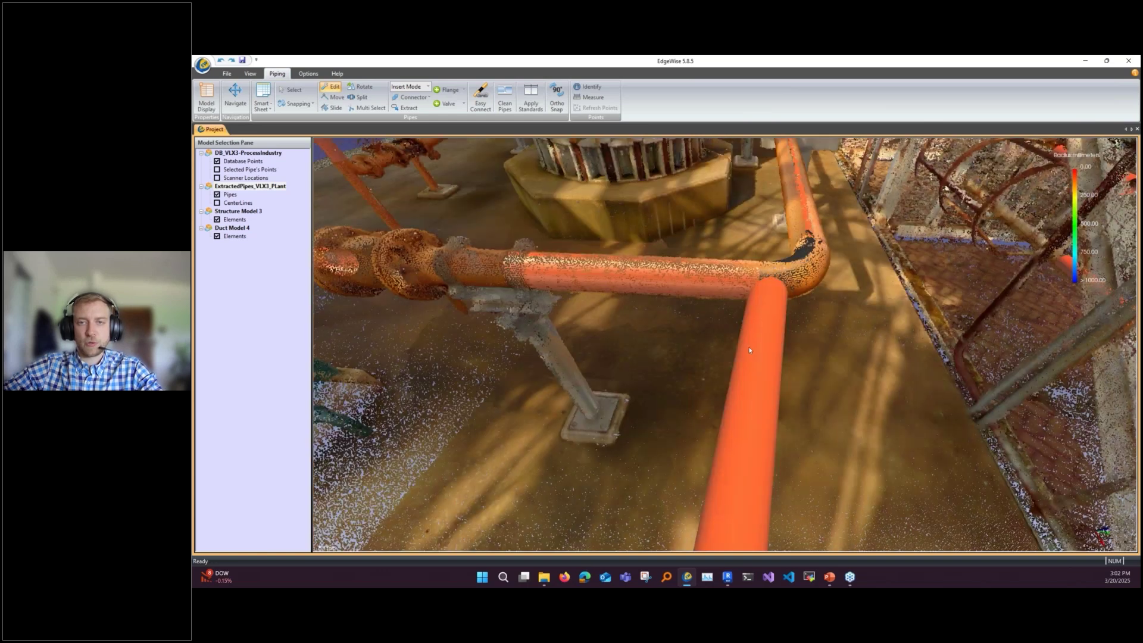
left_click(749, 350)
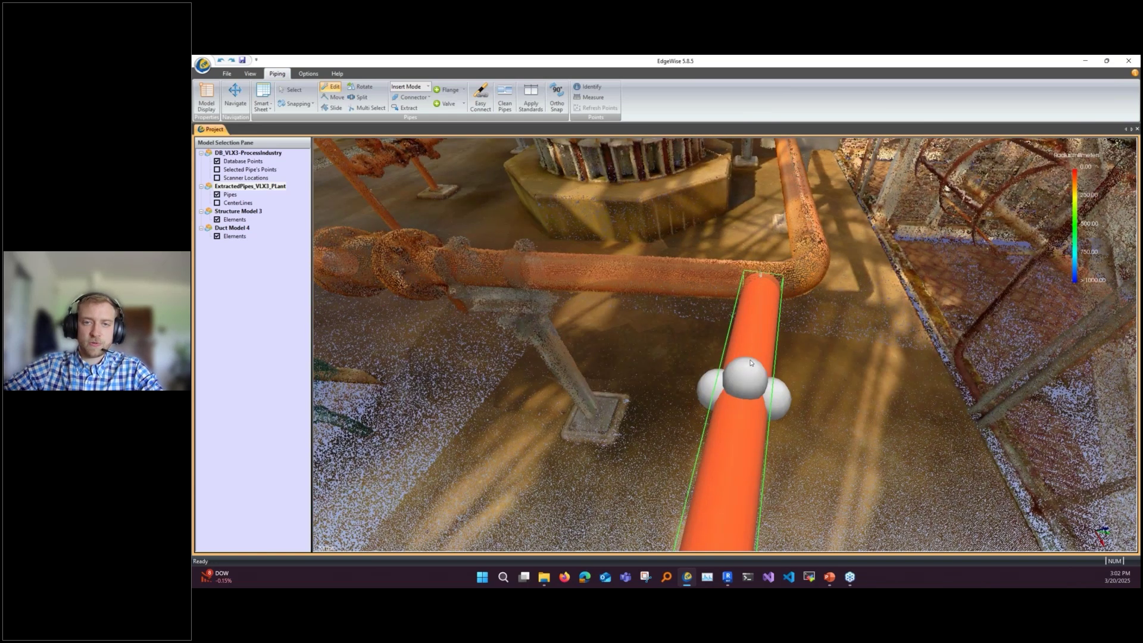
middle_click_drag(751, 363, 765, 447)
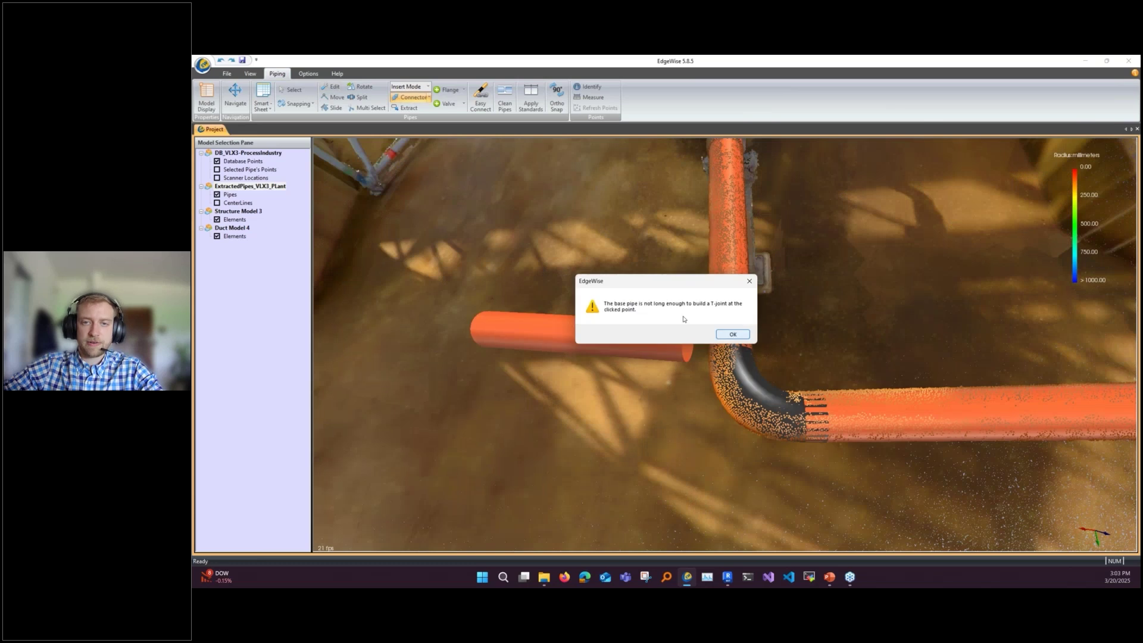
left_click(732, 334)
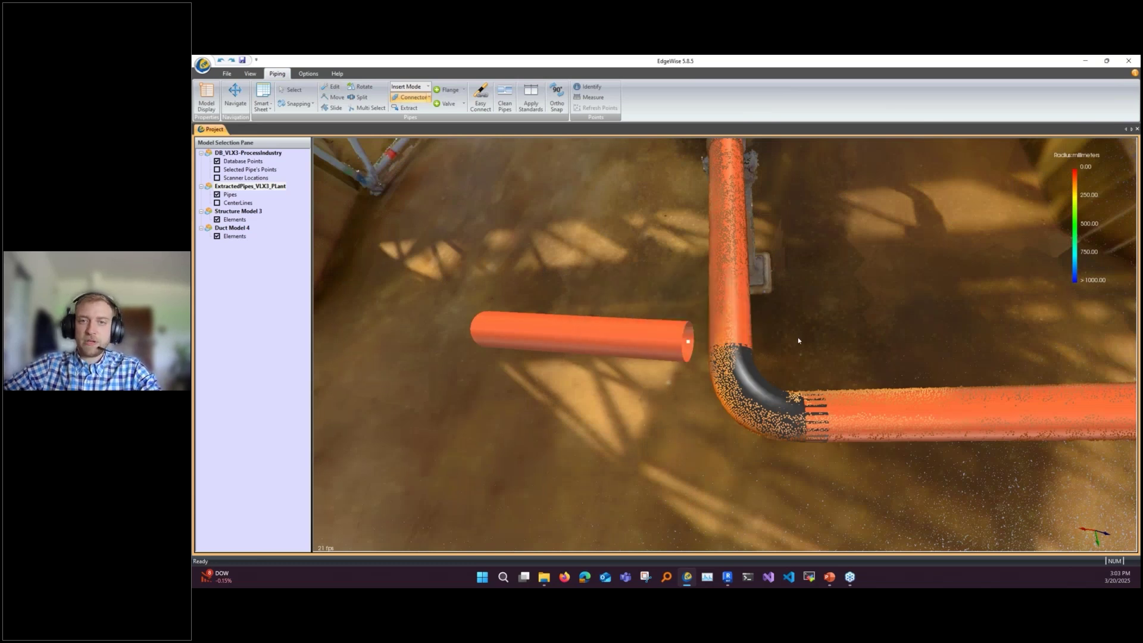
Step: Reduce the bend radius of the elbow beside the branch pipe to about 0.9 times the pipe's outside diameter
scroll(796, 336, "up", 2)
scroll(736, 390, "up", 2)
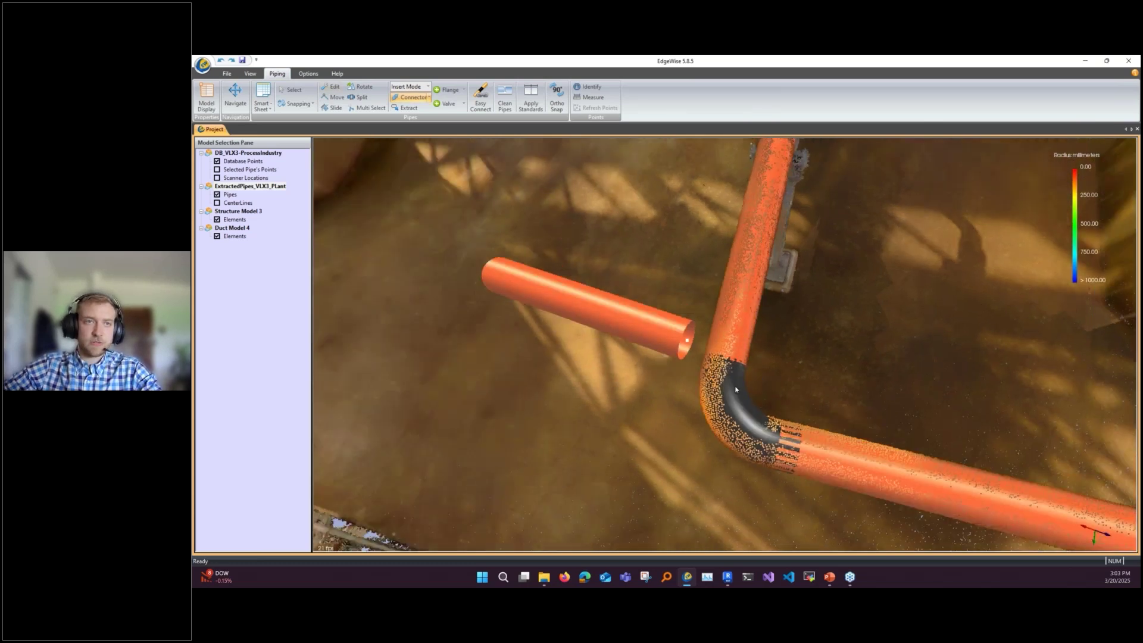
left_click(735, 389)
left_click_drag(430, 228, 411, 228)
left_click(569, 190)
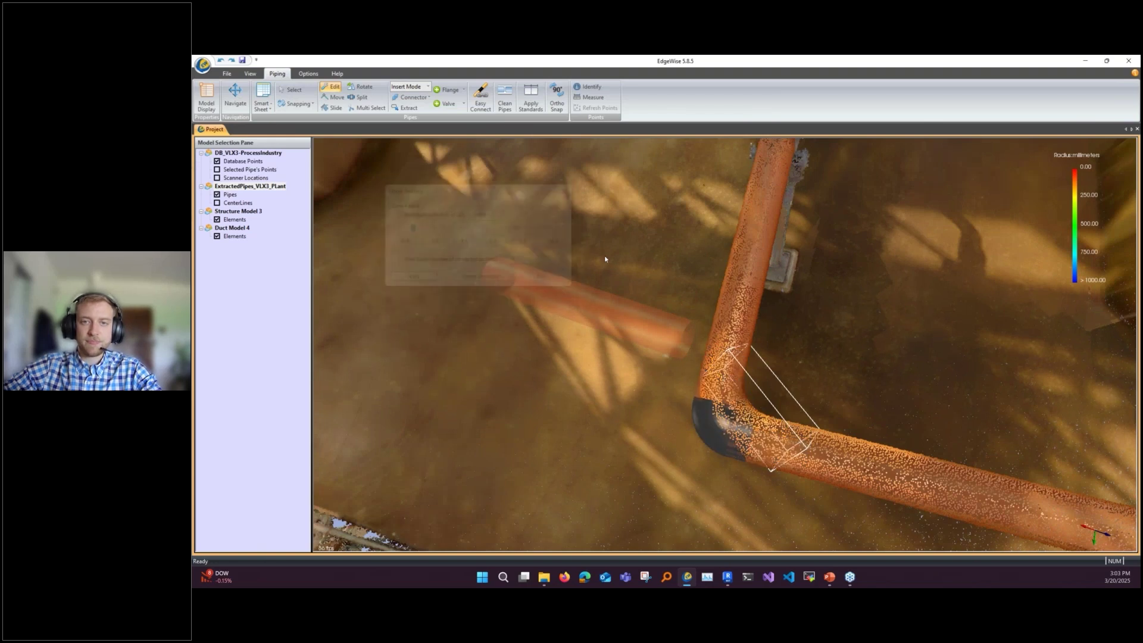
Step: Connect the end of the branch pipe to the straight run beside the elbow with a T-joint
scroll(605, 255, "up", 1)
key("c")
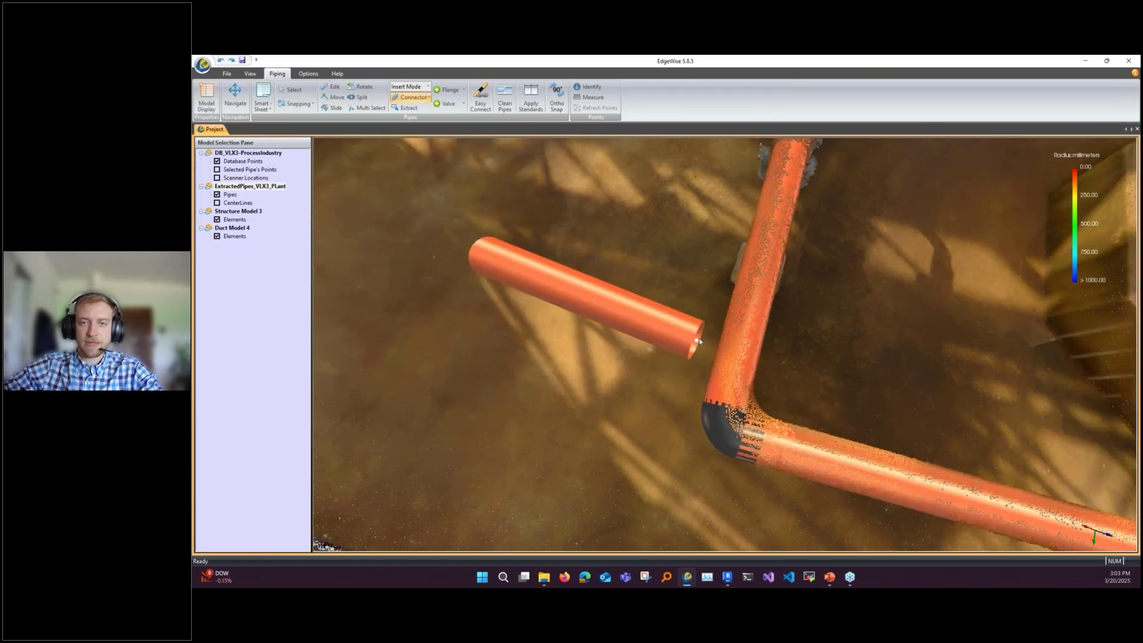
left_click(698, 339)
left_click(732, 351)
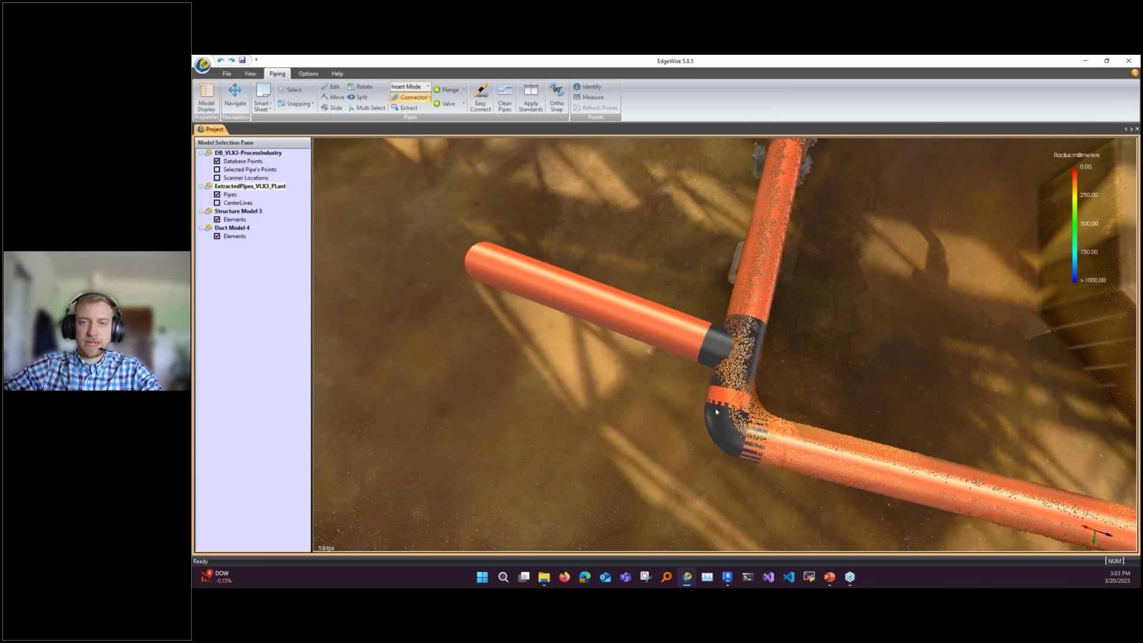
Step: Set the bend radius of the elbow next to the T-joint to 1 times the outside diameter and apply it
left_click(706, 408)
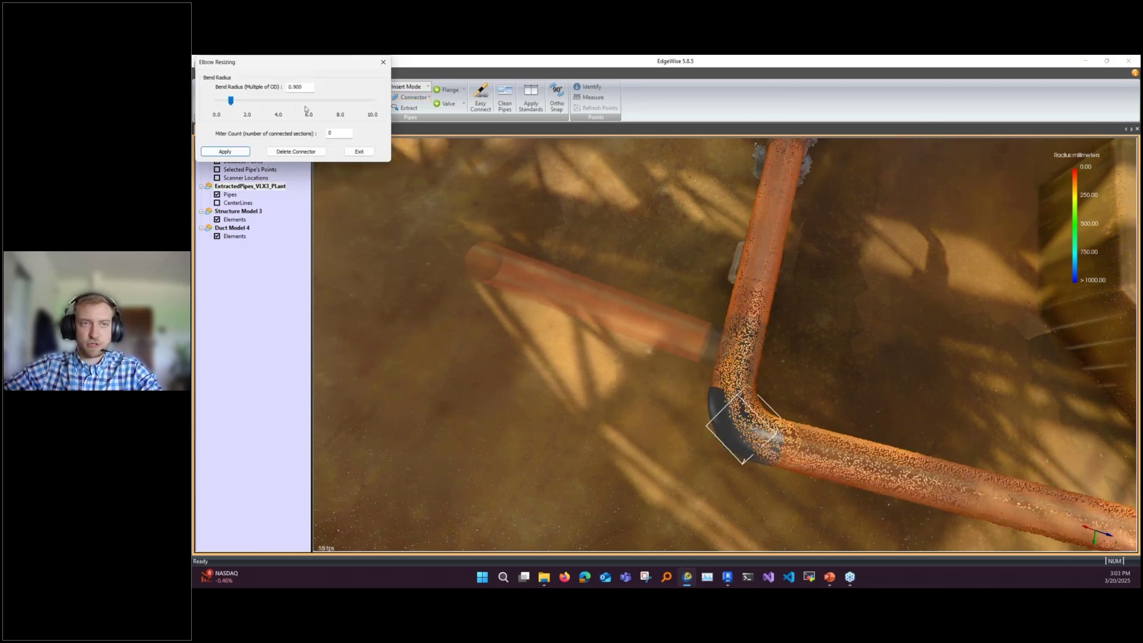
double_click(295, 86)
type("1")
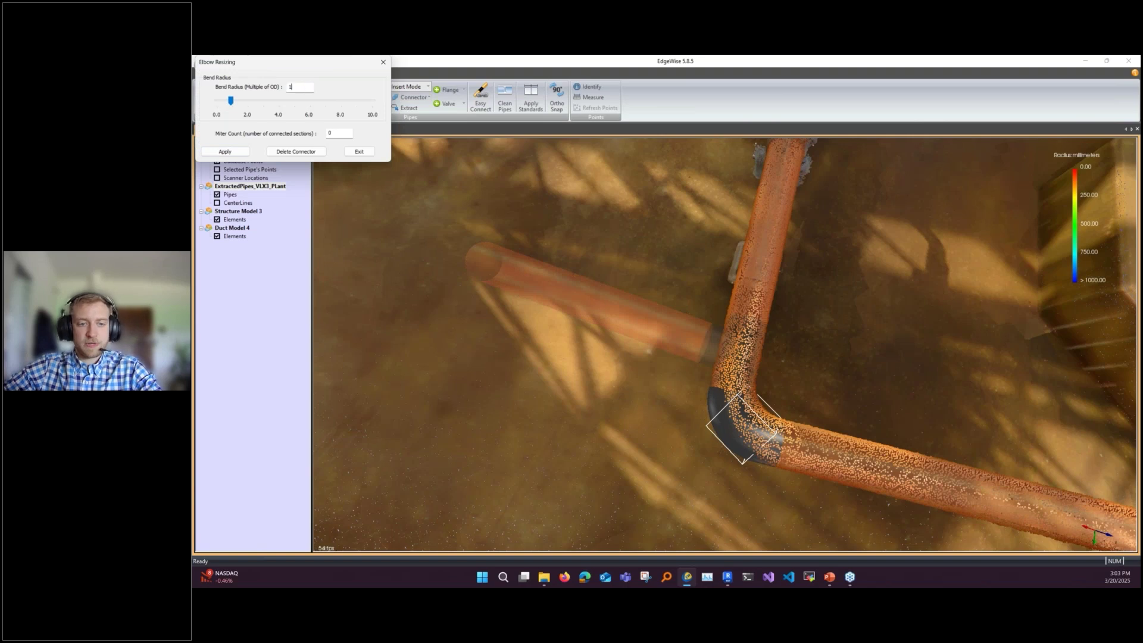
left_click(225, 151)
left_click(544, 312)
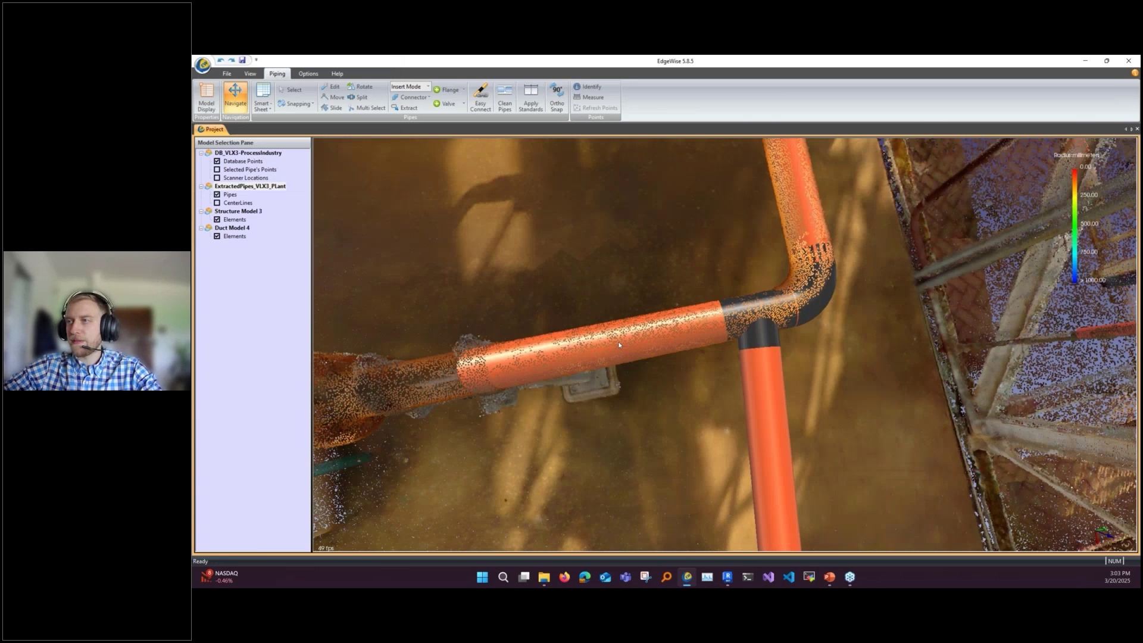
Step: Examine the T-joint, the branch pipe and the adjoining elbow from several sides and distances
left_click_drag(619, 345, 763, 358)
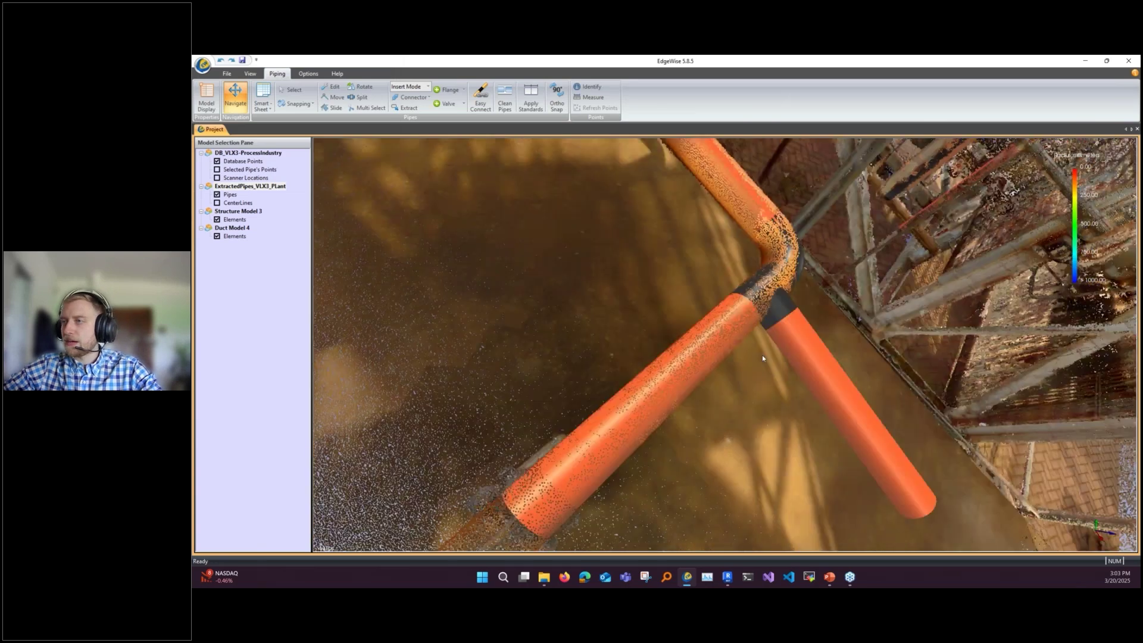
scroll(762, 355, "down", 2)
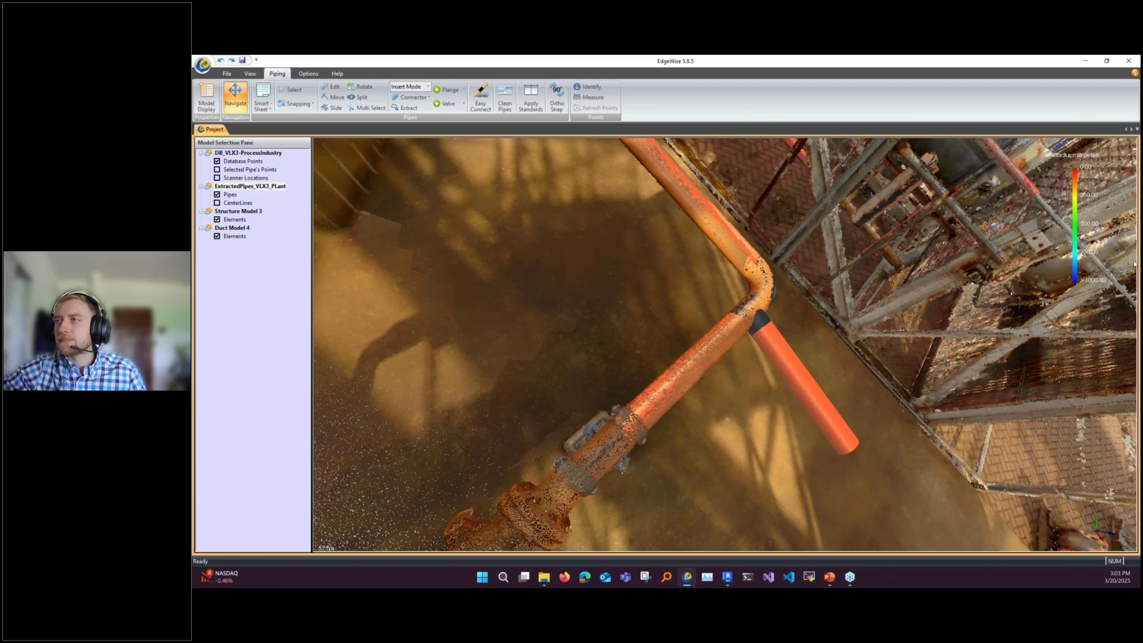
left_click_drag(902, 318, 768, 322)
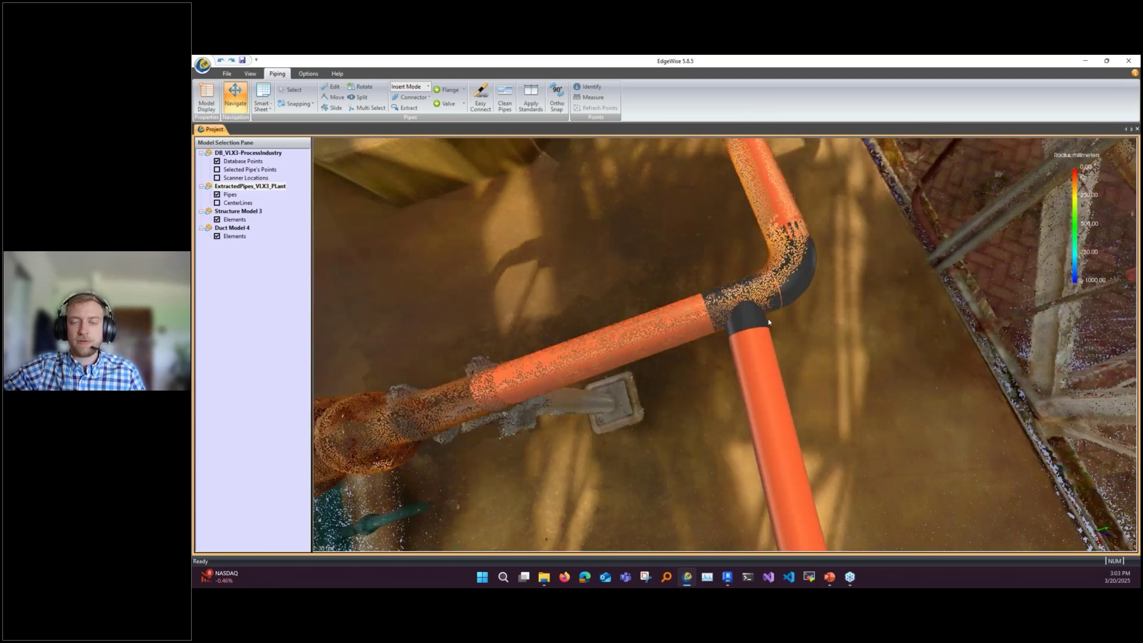
scroll(768, 319, "up", 3)
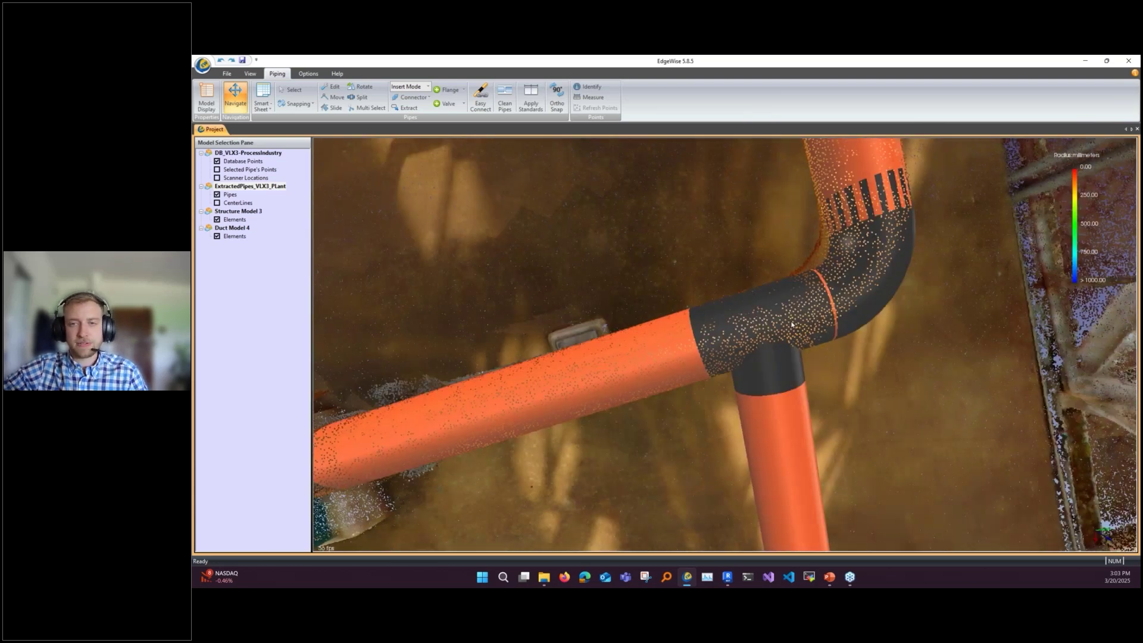
left_click_drag(773, 326, 688, 306)
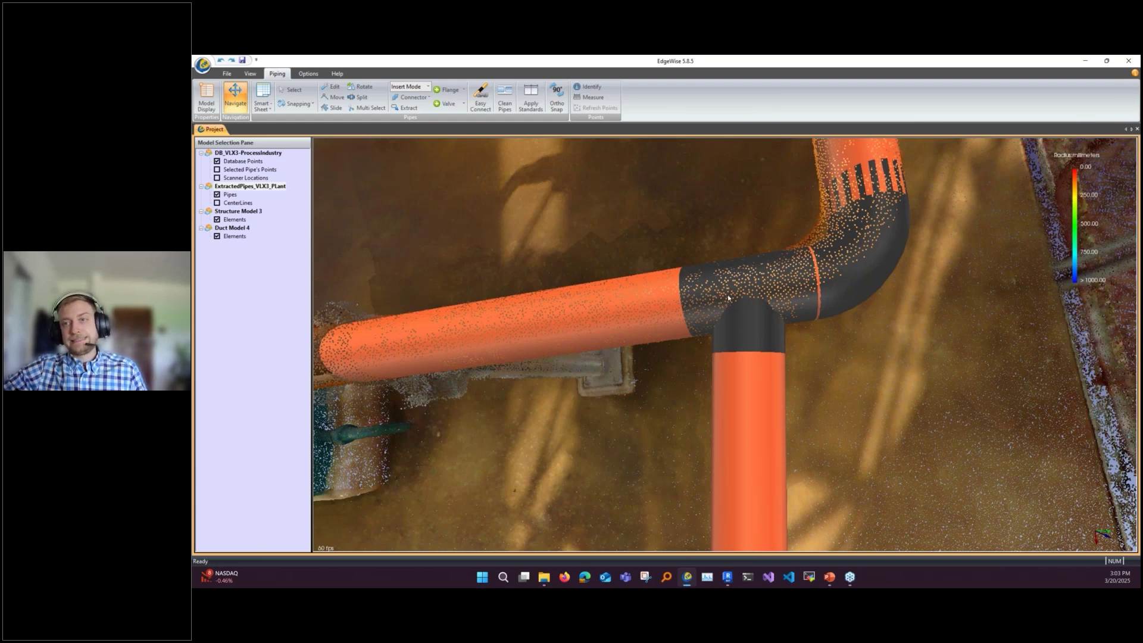
left_click_drag(695, 269, 766, 322)
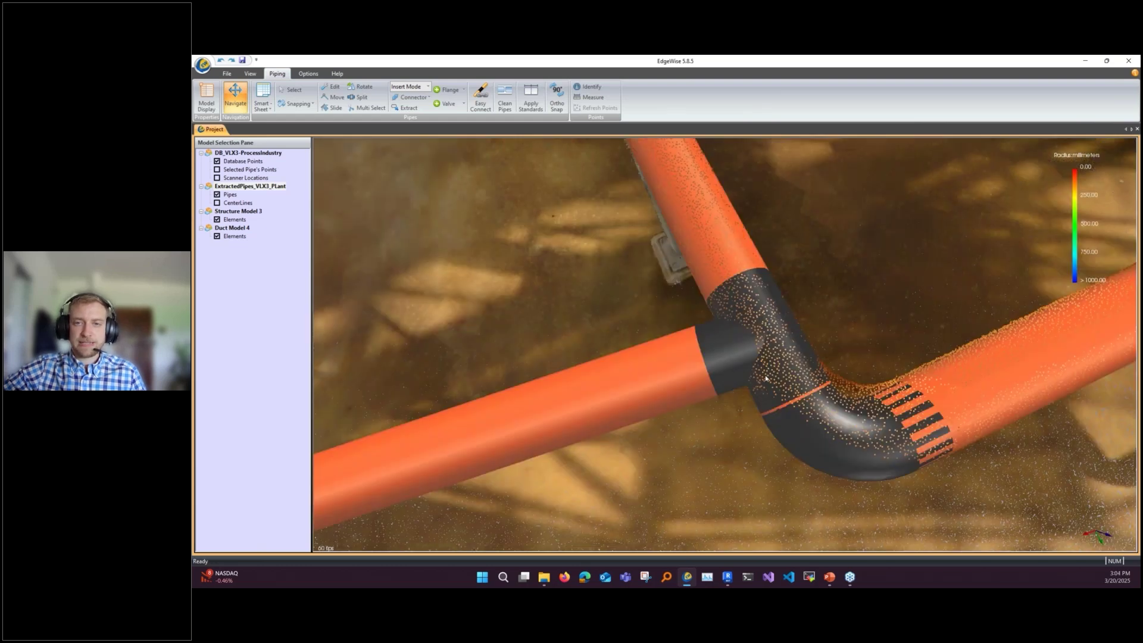
left_click_drag(788, 339, 811, 252)
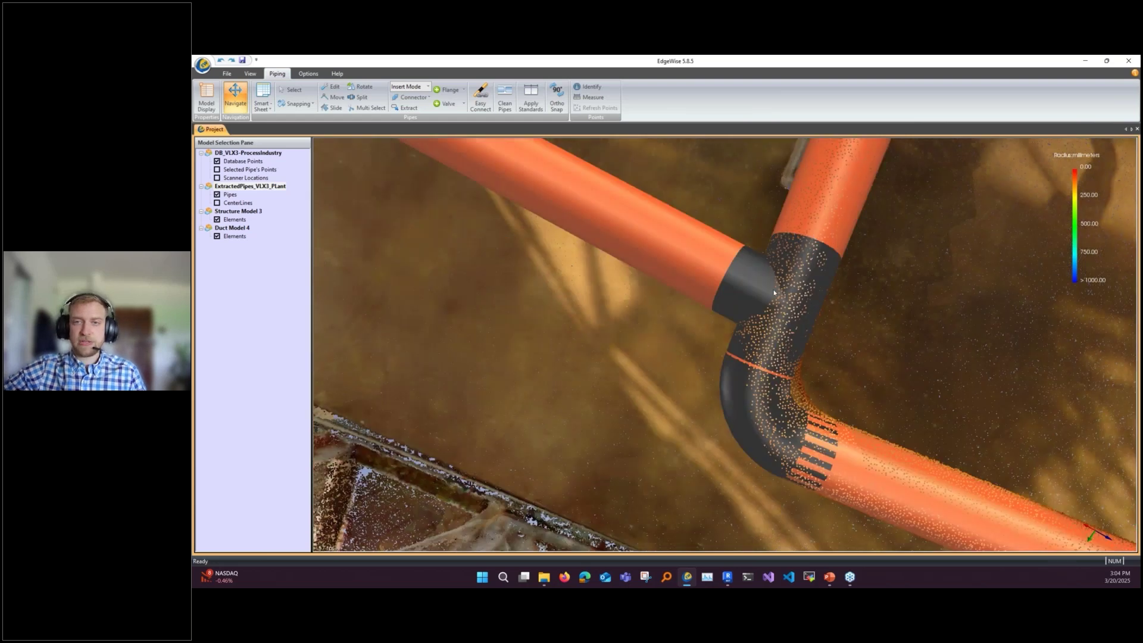
left_click_drag(773, 289, 855, 285)
scroll(757, 300, "down", 3)
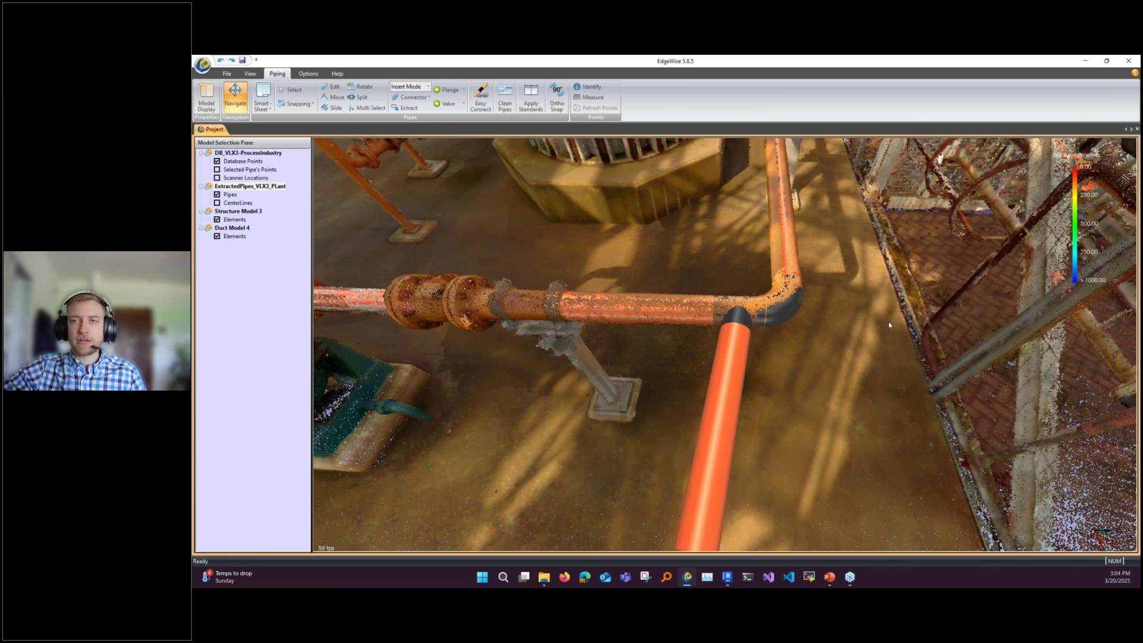
Step: Look at the Revit project, then return to EdgeWise and review the export formats offered for pipes
left_click(727, 578)
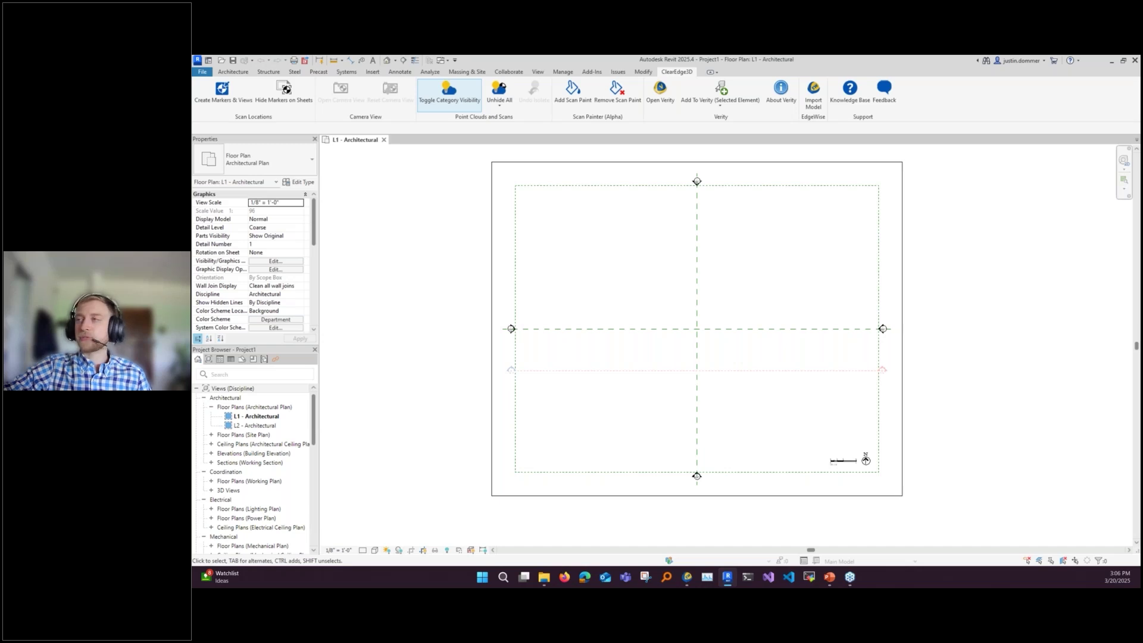
left_click(686, 579)
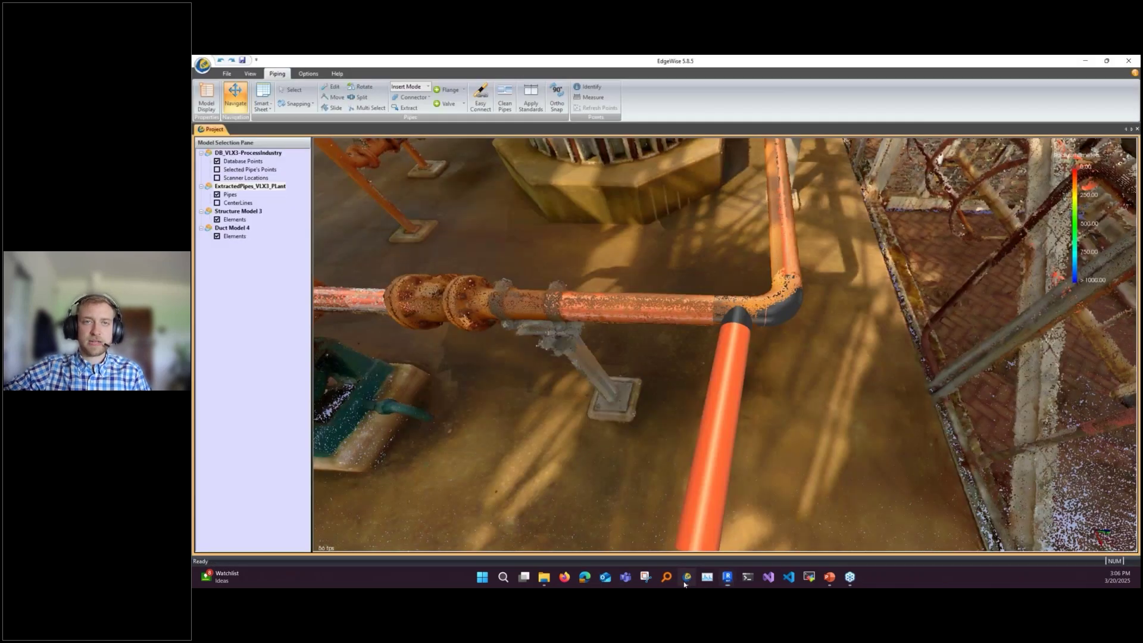
left_click(548, 104)
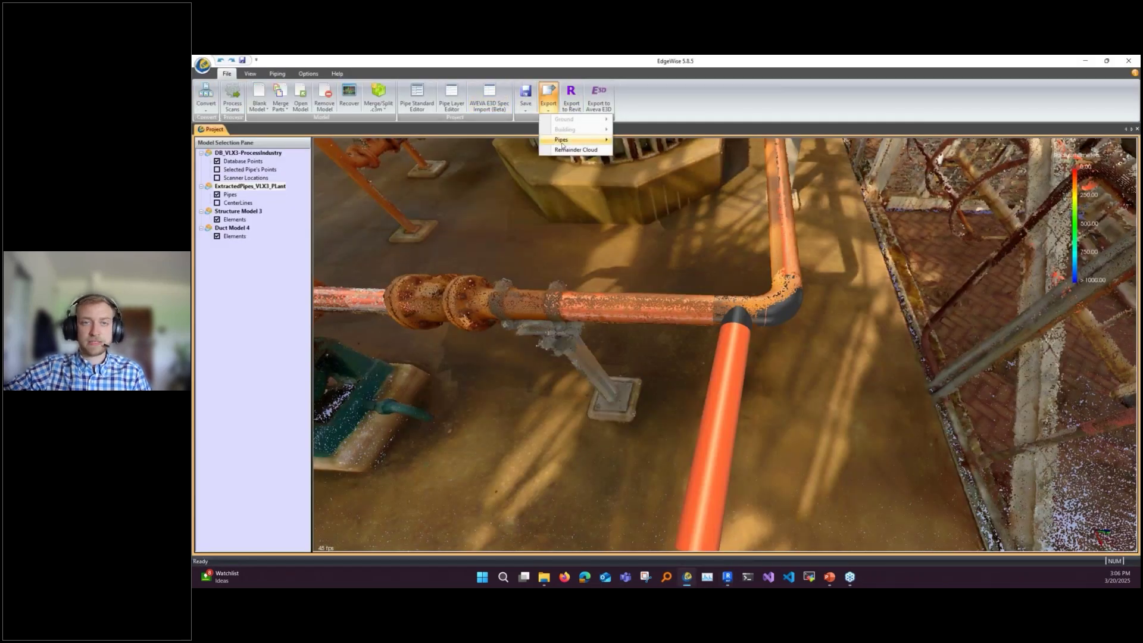
mouse_move(571, 139)
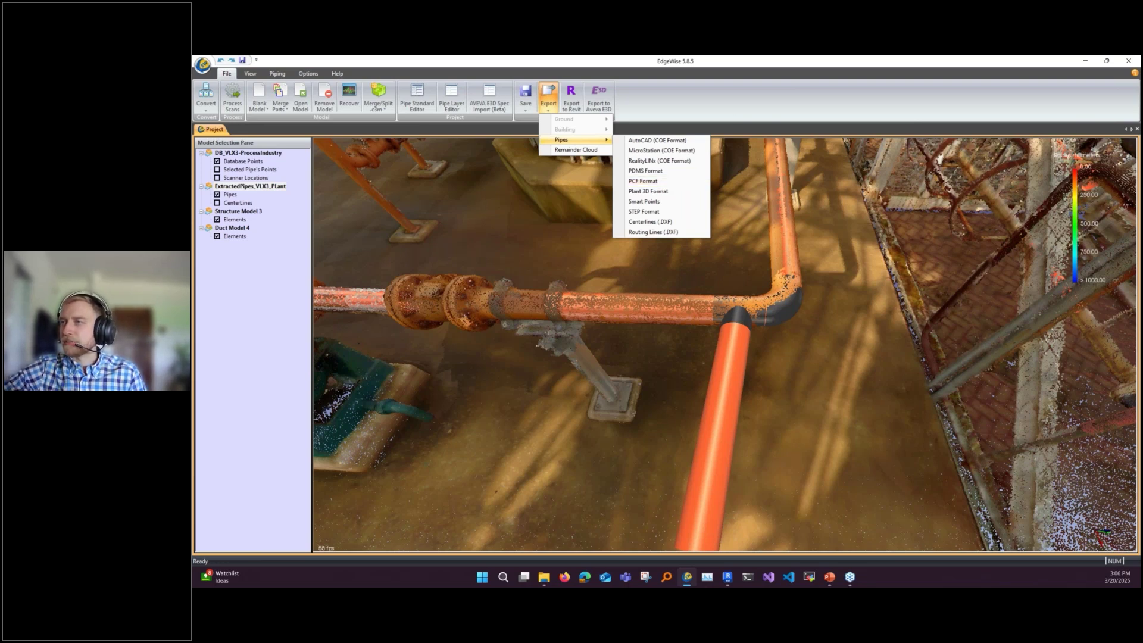
left_click(888, 229)
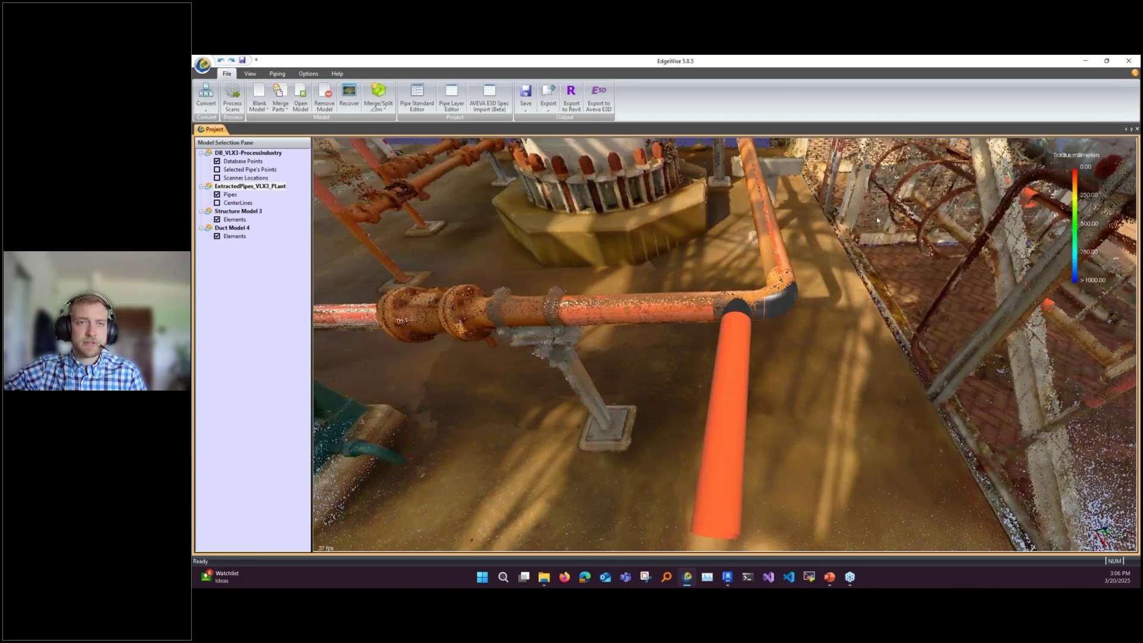
Step: Review the pipe dimensions of the ASME 150 psi standard in the Pipe Standard Editor and close it
left_click_drag(877, 219, 652, 186)
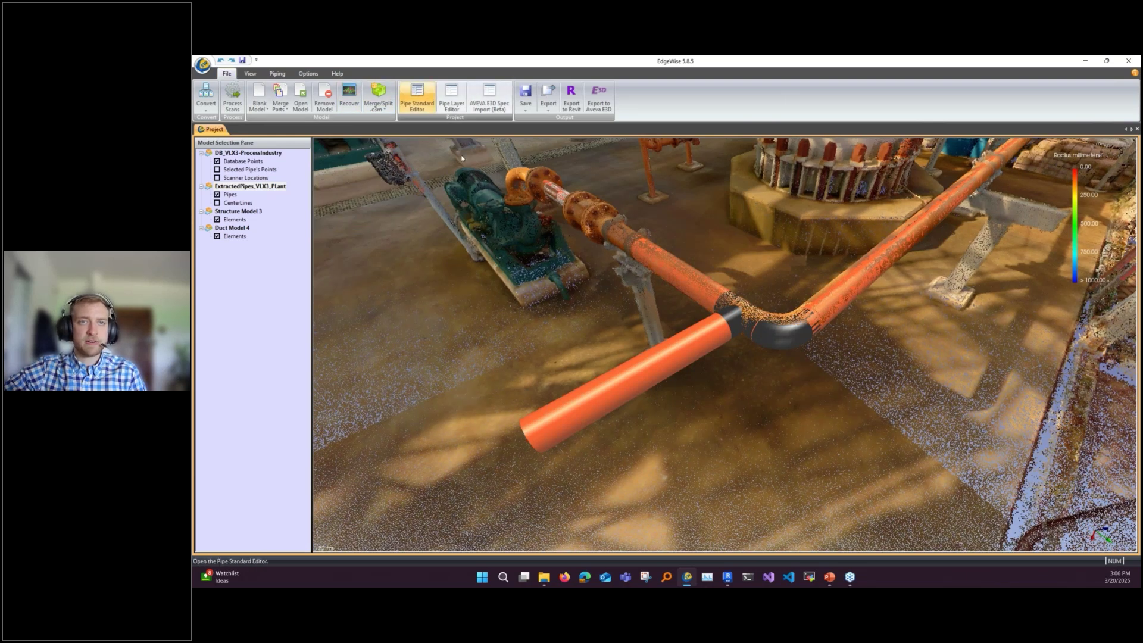
left_click(417, 99)
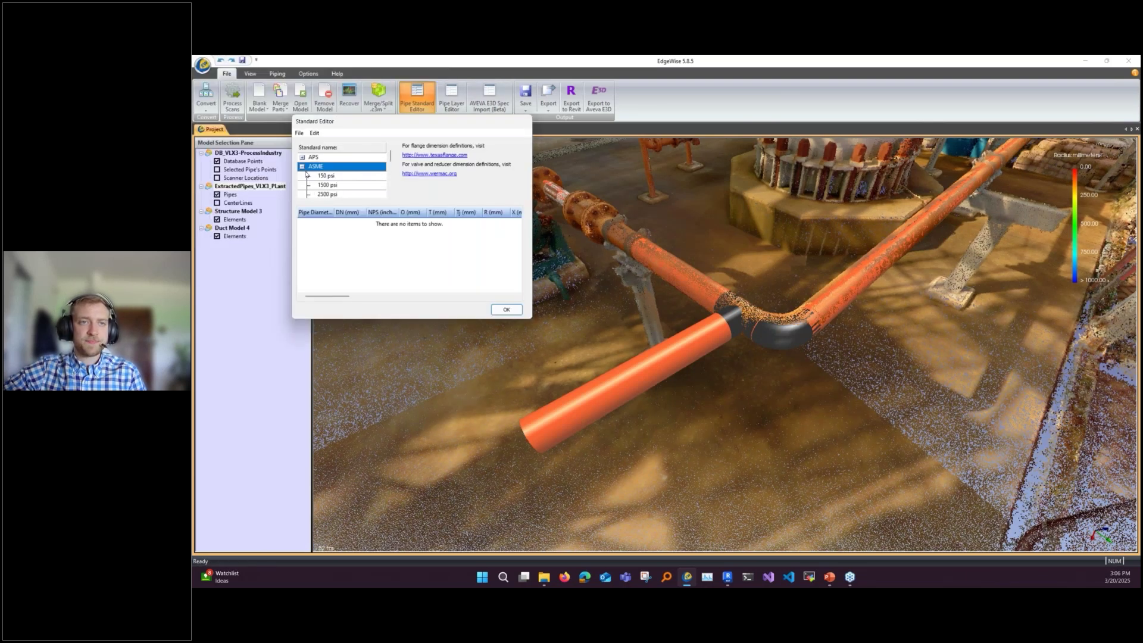
left_click(303, 166)
left_click(325, 175)
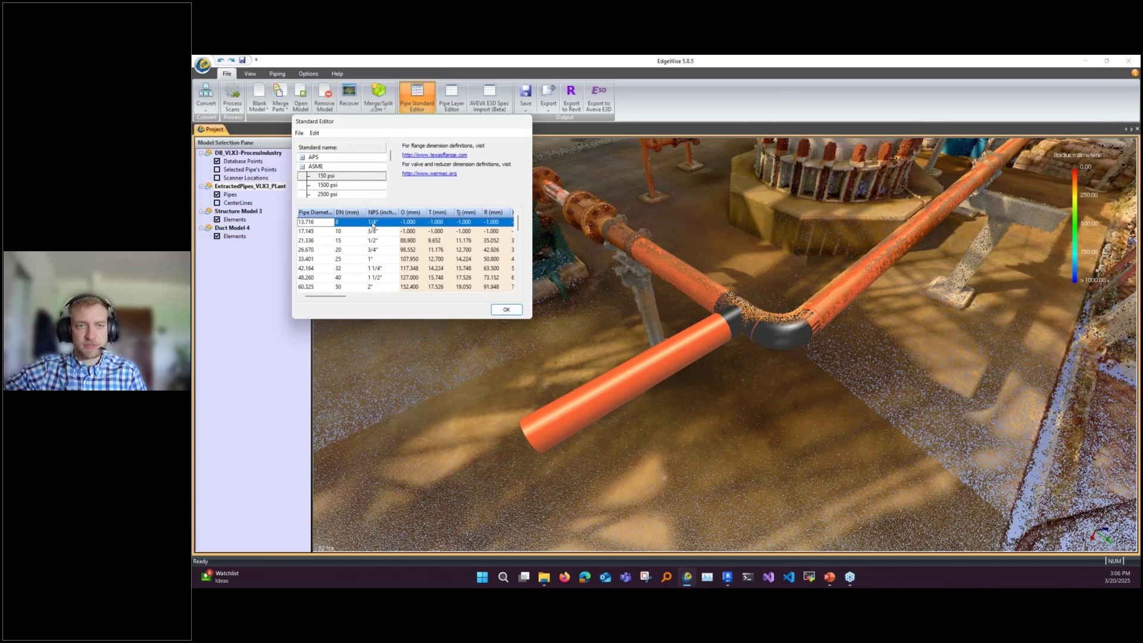
left_click(498, 308)
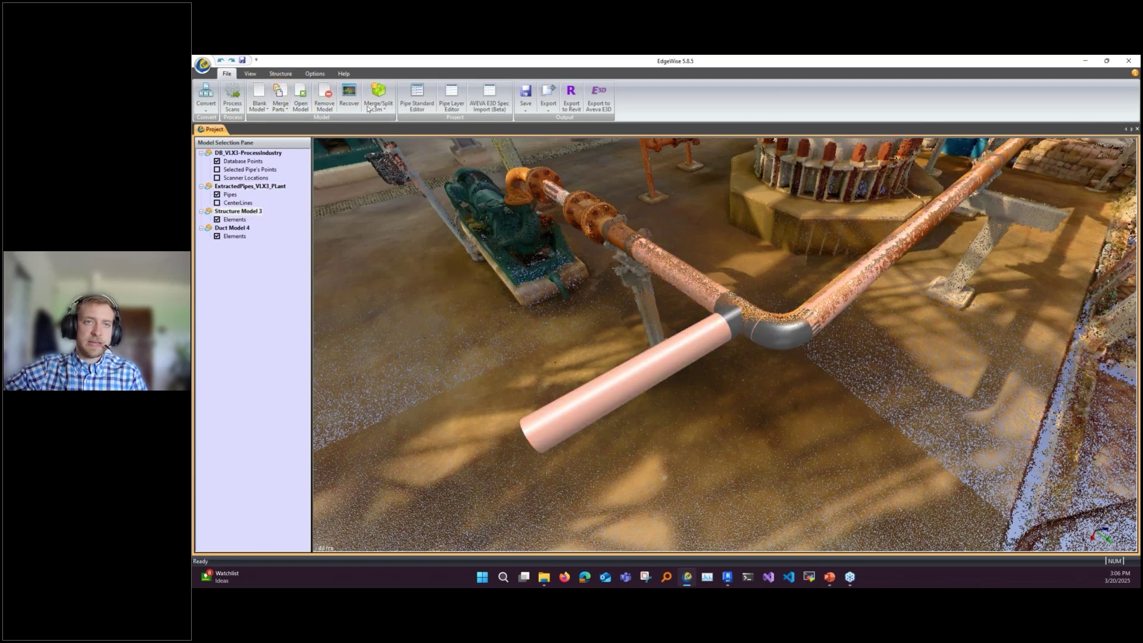
Step: Review the I-beam sizes of the EU-E3DCustom structural standard, keeping the size on Autofit
scroll(369, 108, "down", 2)
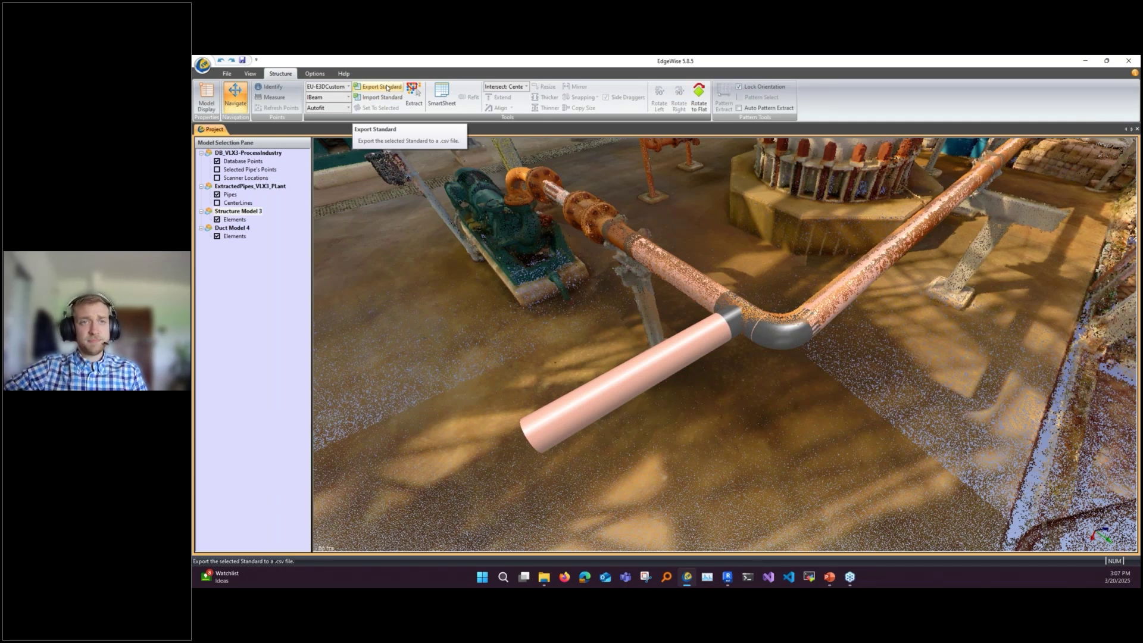
left_click(347, 98)
left_click(322, 121)
left_click(348, 108)
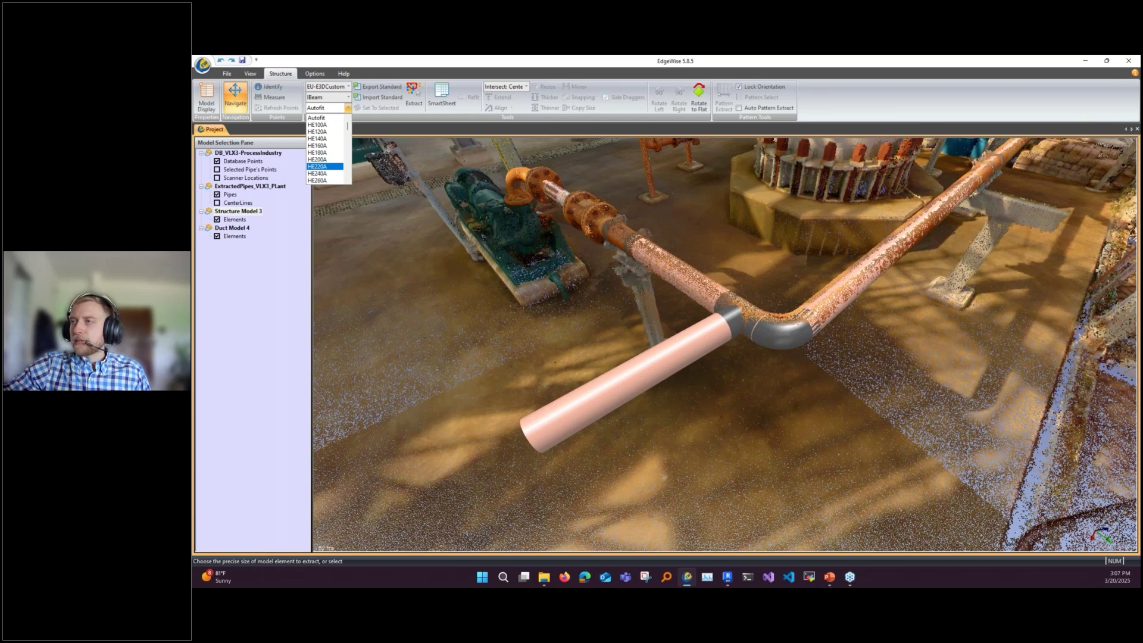
key("Return")
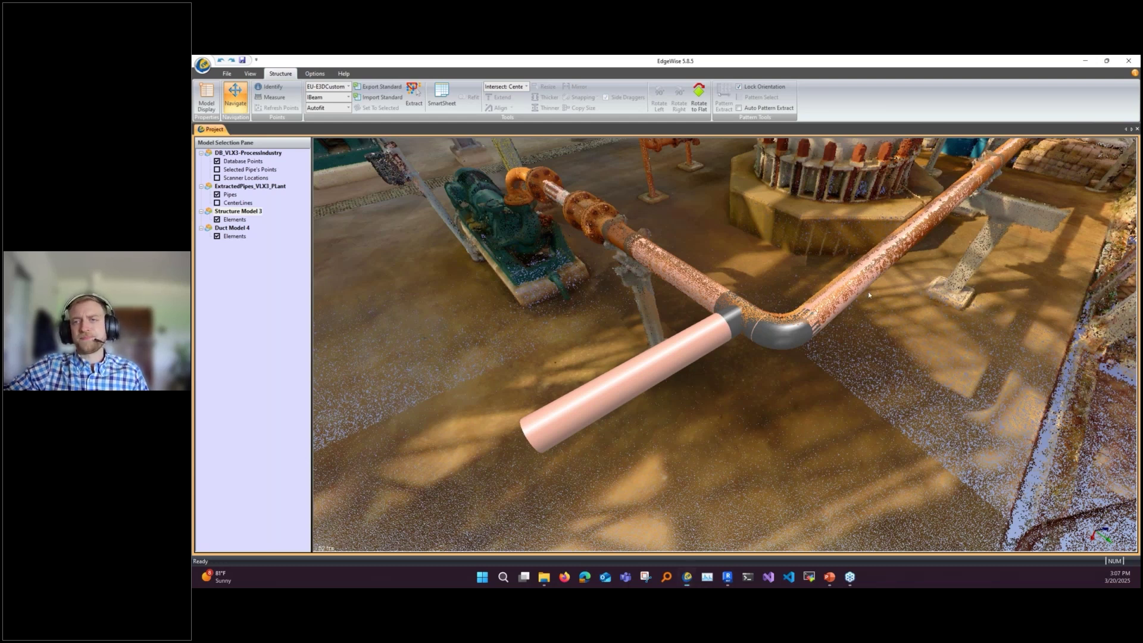
Step: Check the blank model options available for the project without adding a model
mouse_move(868, 292)
left_mouse_down()
mouse_move(894, 287)
mouse_move(868, 295)
left_mouse_up()
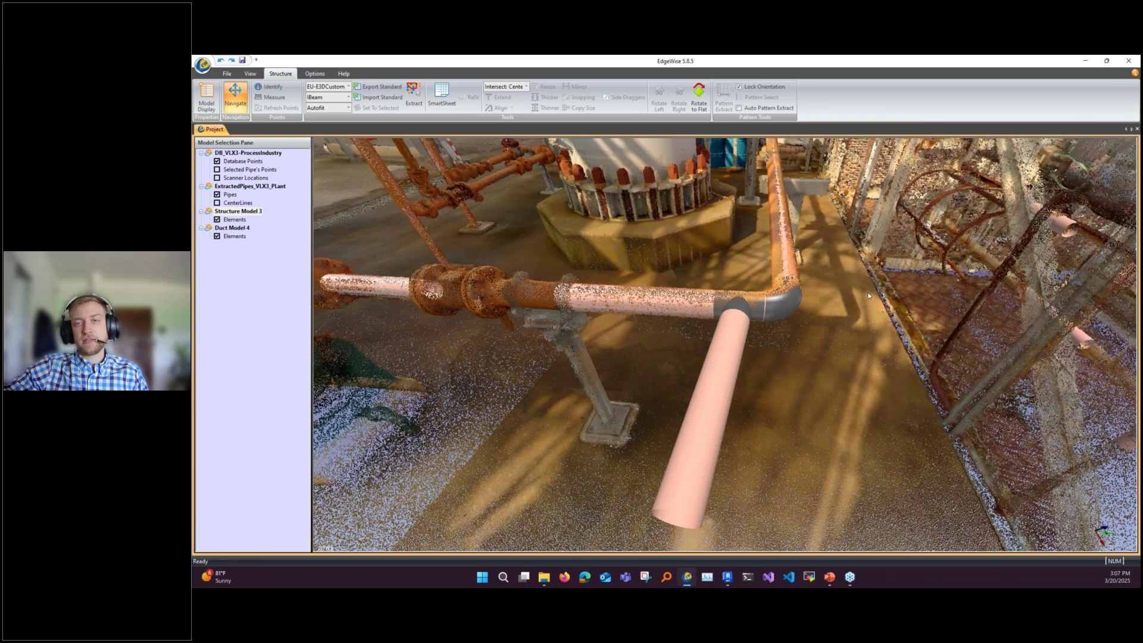
scroll(833, 316, "down", 5)
mouse_move(791, 340)
left_mouse_down()
mouse_move(814, 322)
mouse_move(812, 332)
left_mouse_up()
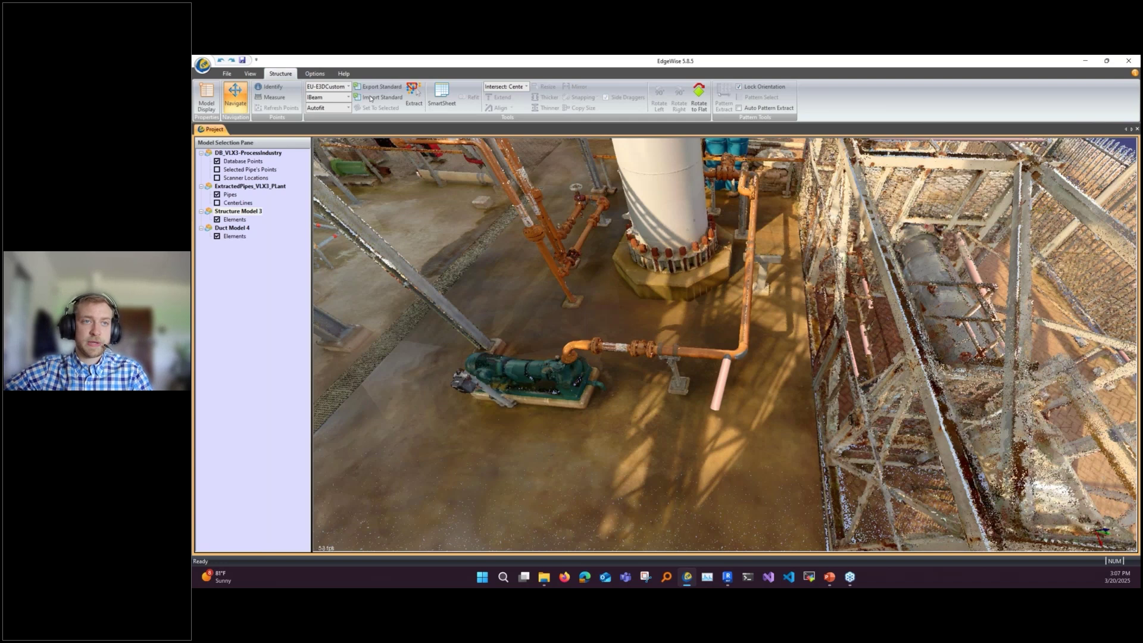
left_click(227, 73)
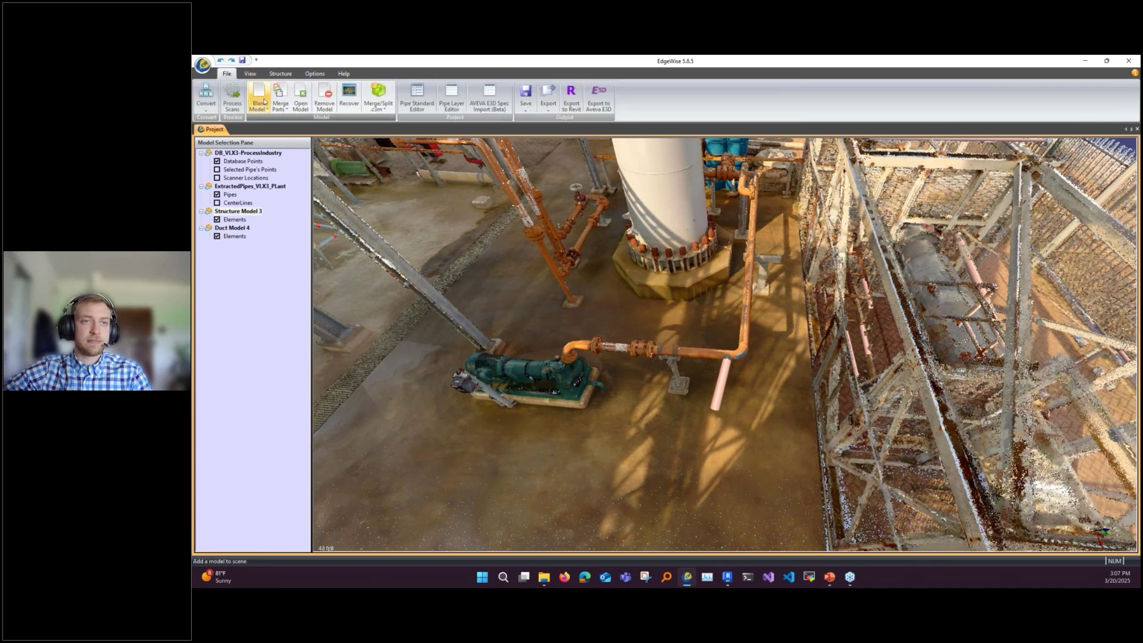
left_click(260, 98)
left_click(469, 244)
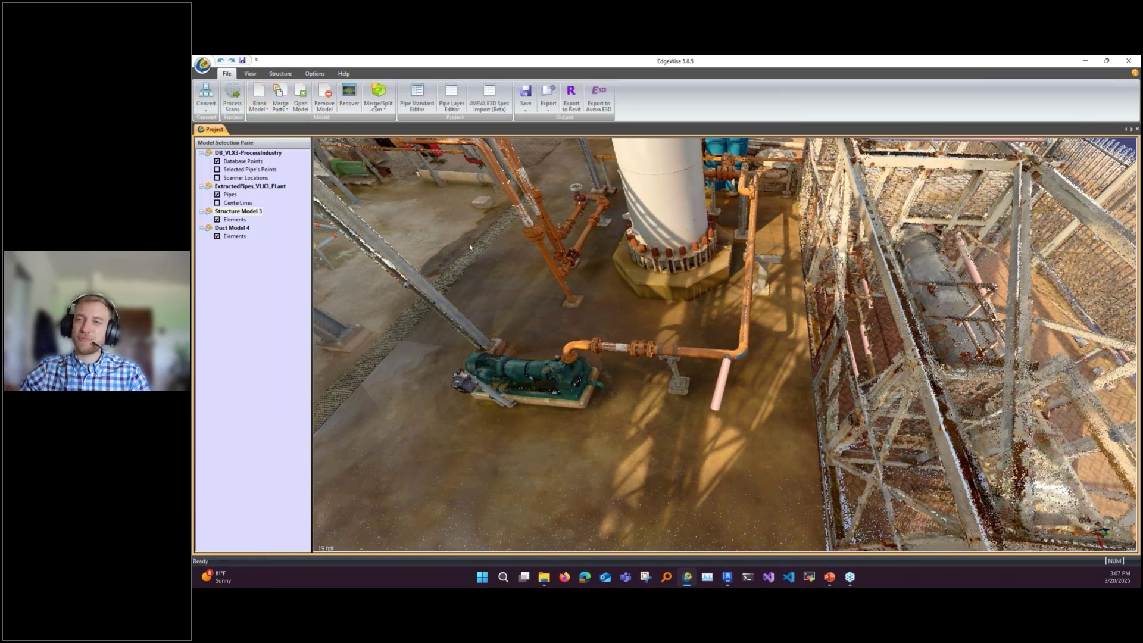
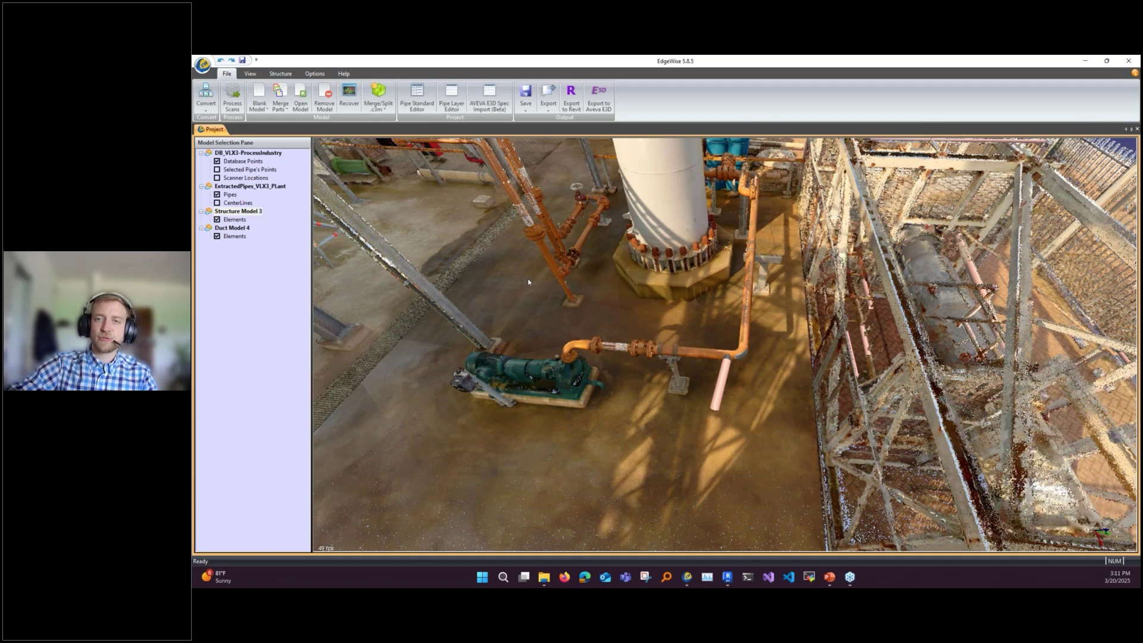
Step: Review the snapping options offered for structural elements, from Vertical and Horizontal to Collinear and Aligned
scroll(529, 282, "down", 2)
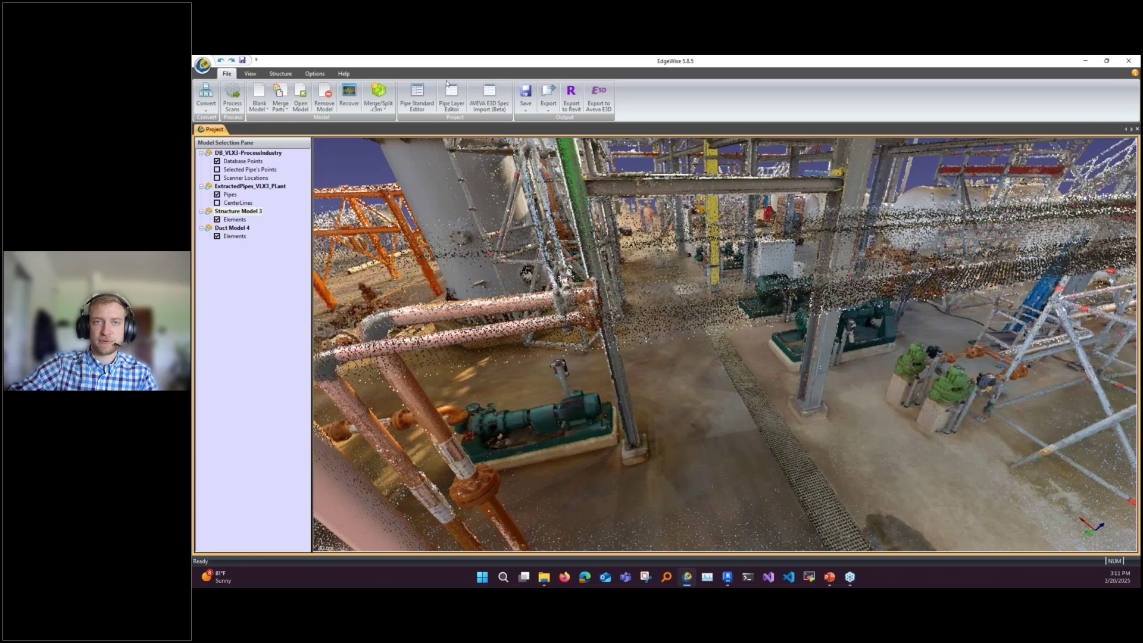
scroll(447, 84, "down", 2)
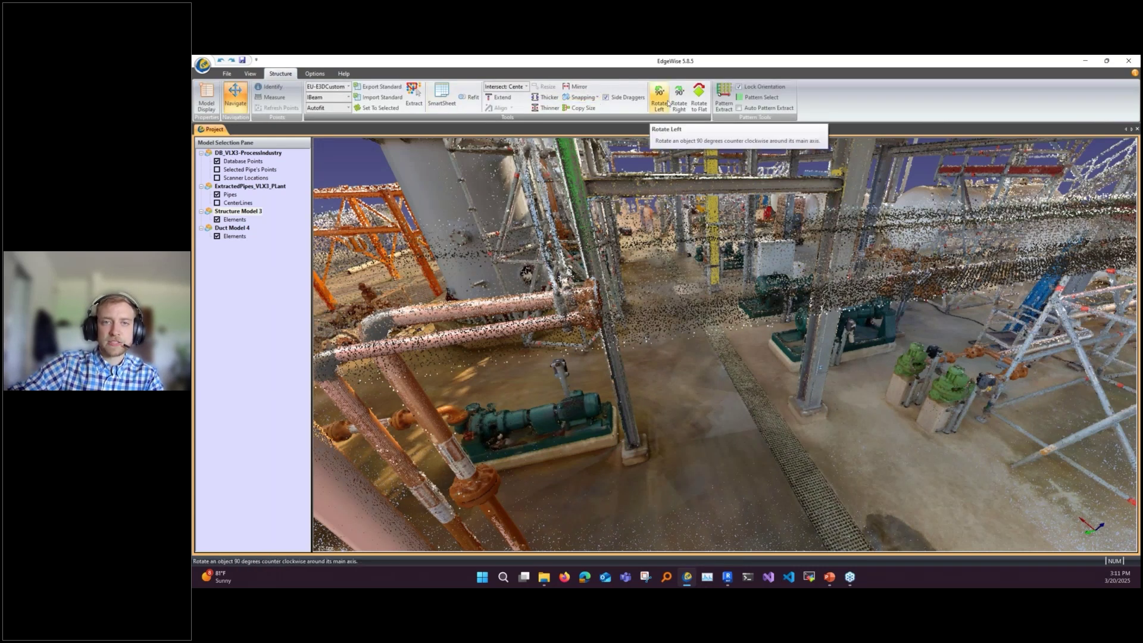
left_click(596, 97)
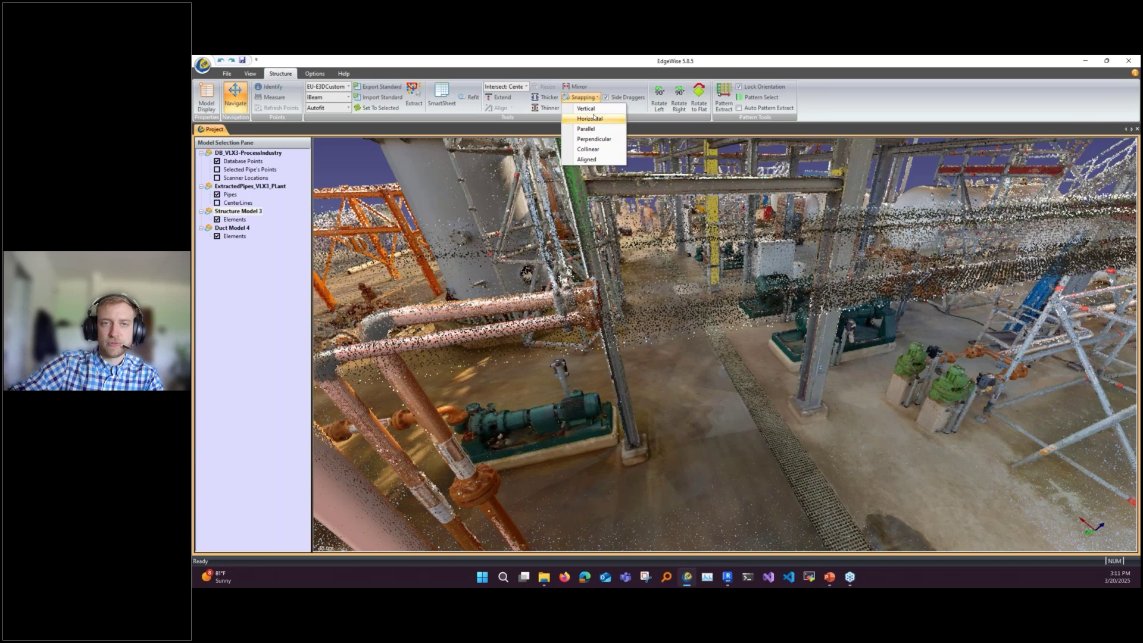
left_click(594, 118)
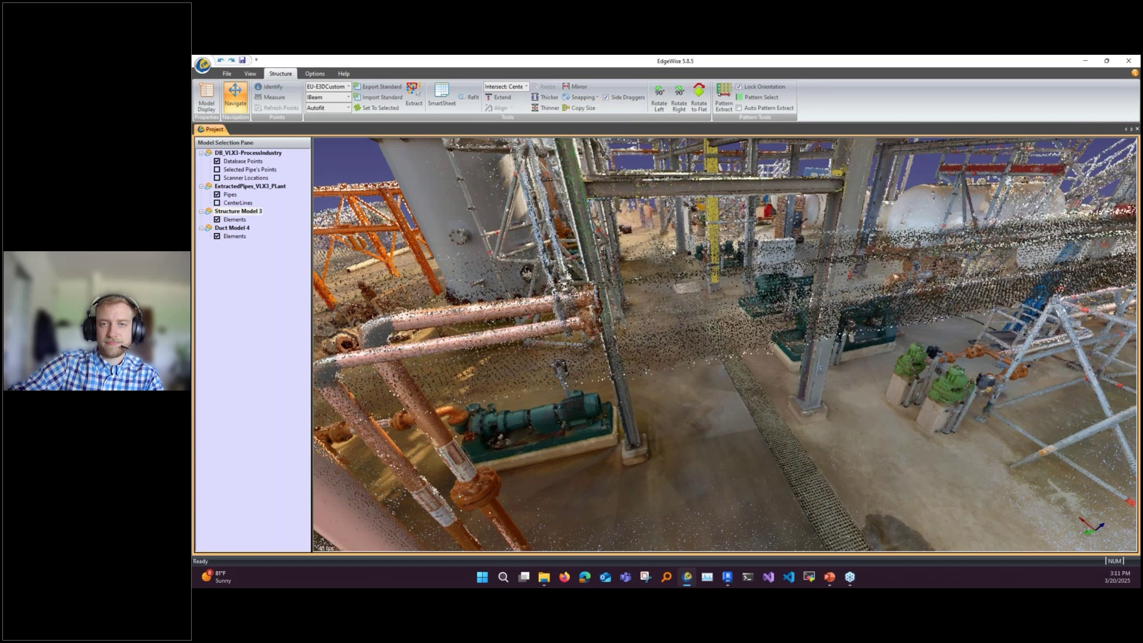
Step: Select the horizontal I-beam that spans the steel frame beside the raised platform
left_click_drag(672, 252, 696, 309)
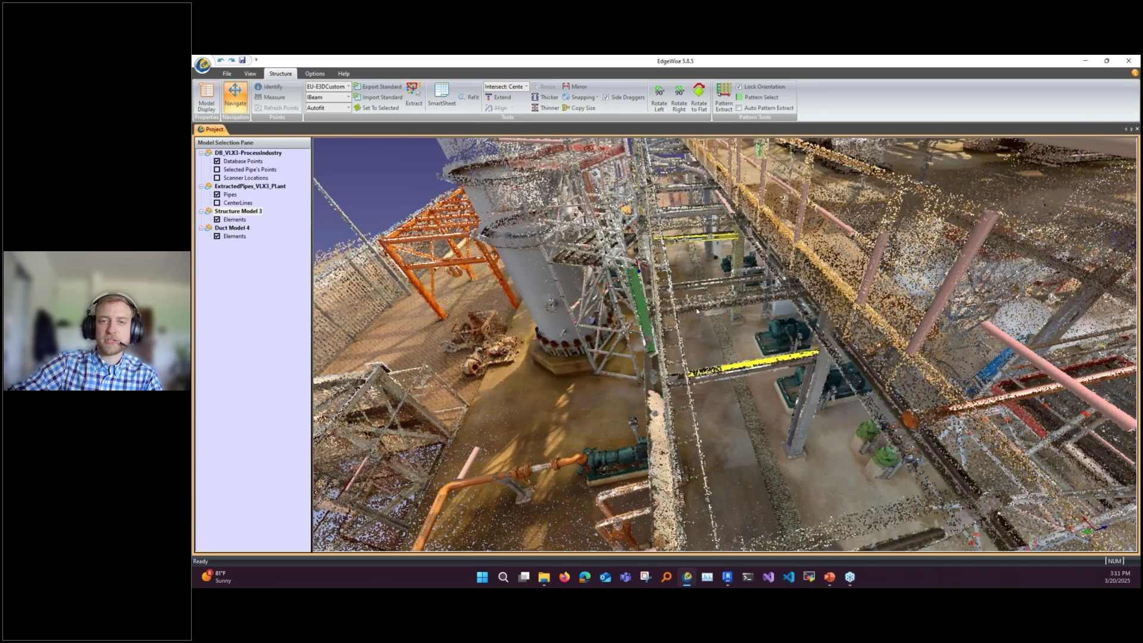
left_click_drag(695, 308, 685, 372)
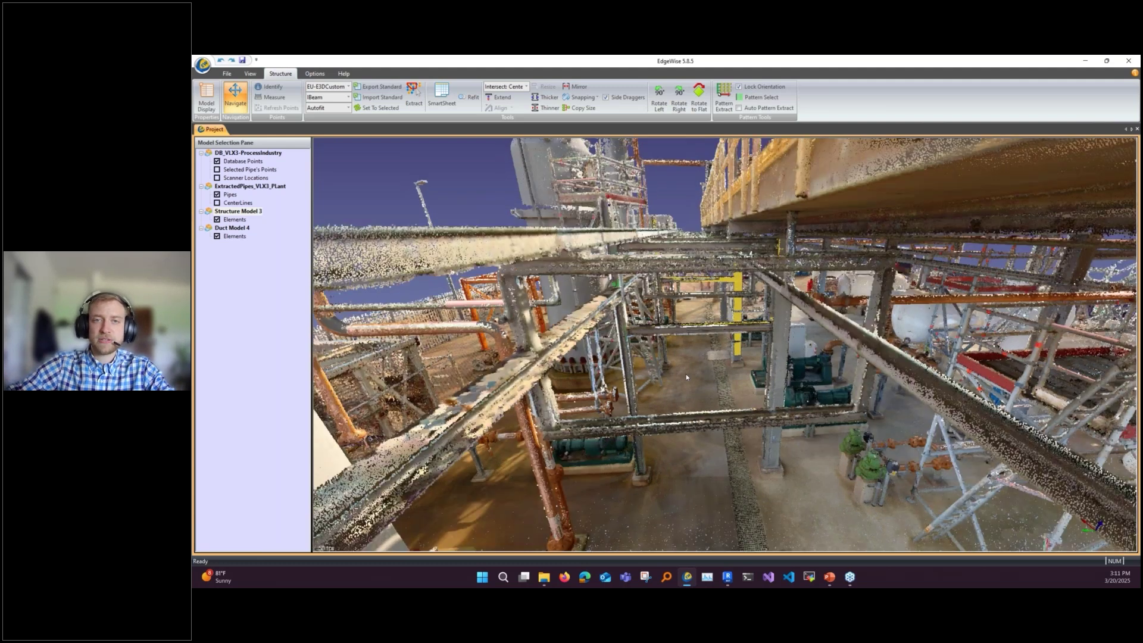
mouse_move(686, 374)
left_mouse_down()
mouse_move(789, 424)
mouse_move(807, 407)
mouse_move(703, 363)
mouse_move(742, 473)
mouse_move(732, 225)
mouse_move(680, 369)
left_mouse_up()
left_click(695, 369)
left_click(703, 363)
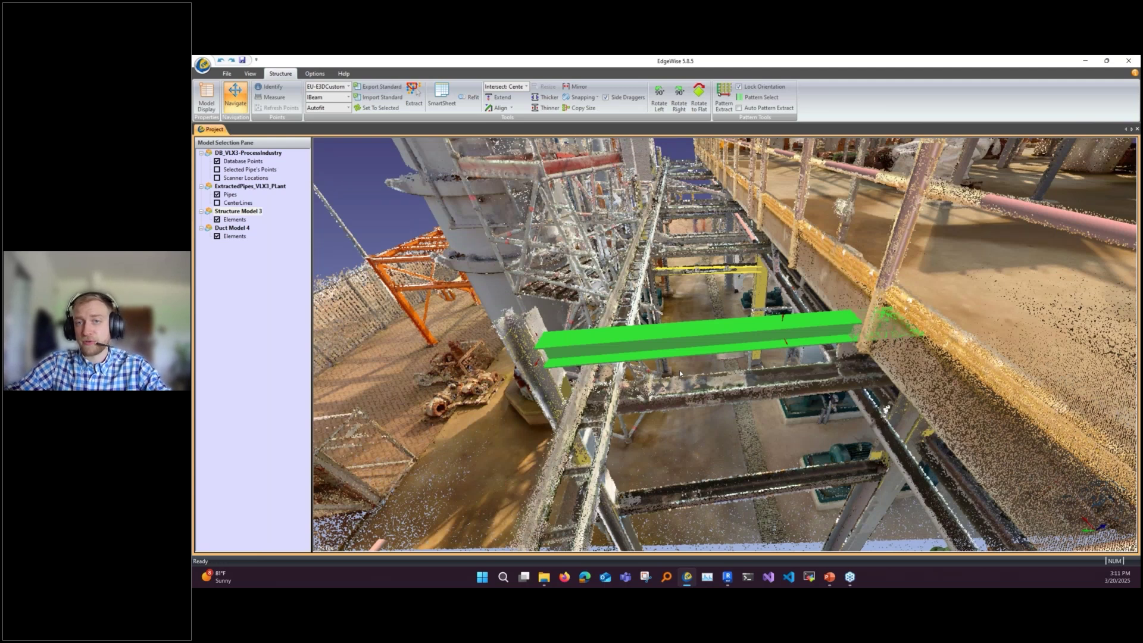
Step: Hide the database points and align the selected beam's lower flange with the steel column at its end
middle_click_drag(680, 373, 783, 307)
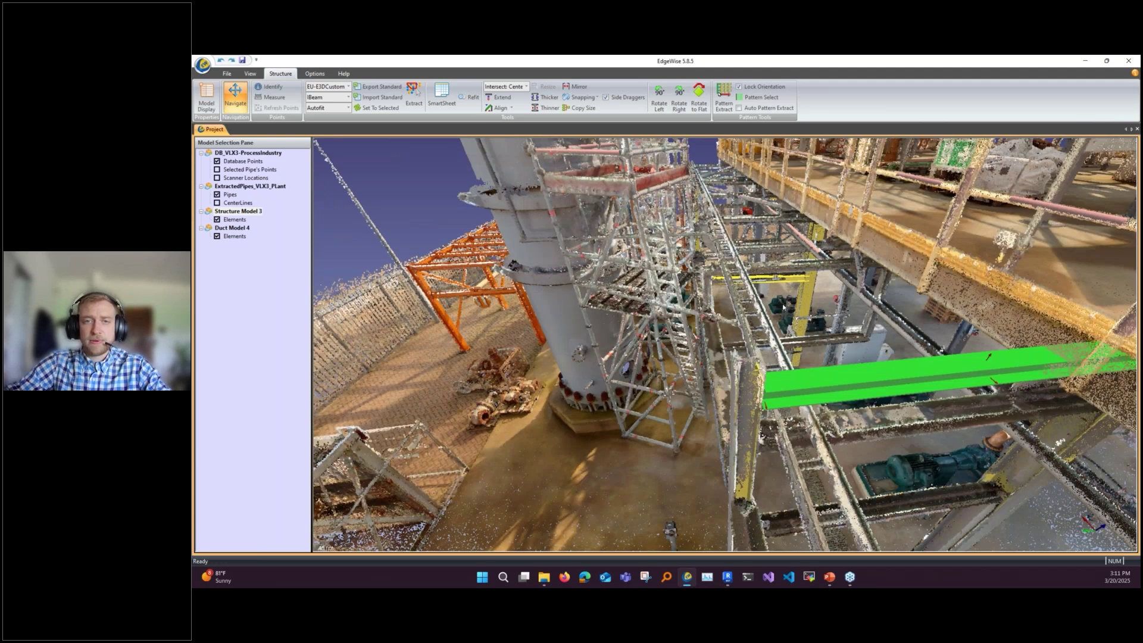
scroll(778, 305, "down", 2)
mouse_move(774, 305)
left_mouse_down()
mouse_move(660, 325)
mouse_move(602, 215)
mouse_move(624, 202)
mouse_move(631, 238)
left_mouse_up()
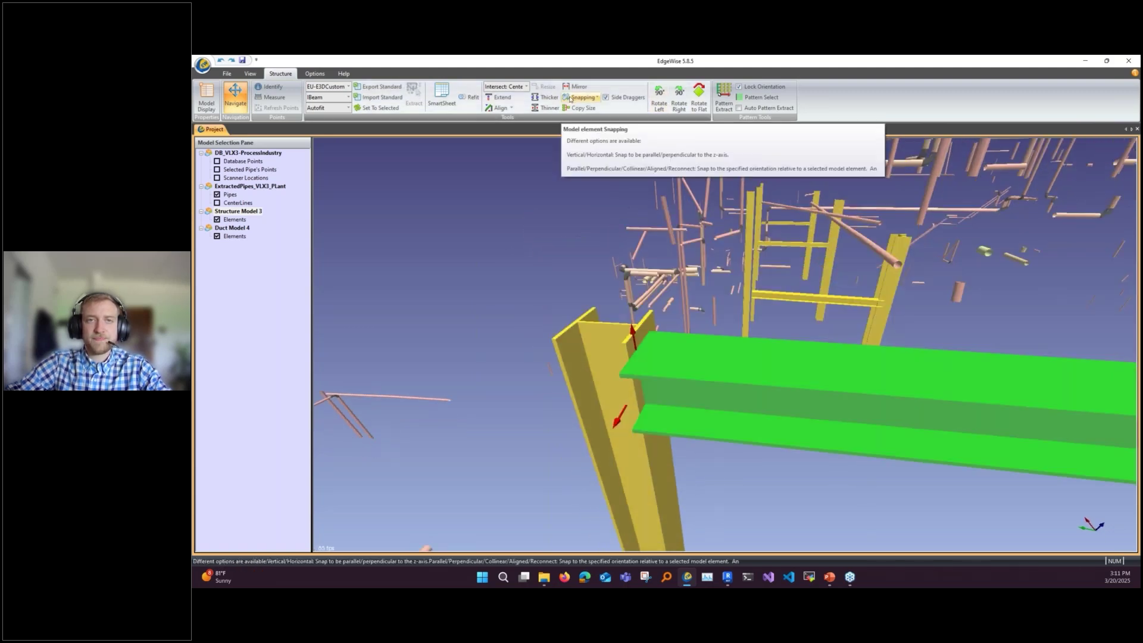
left_click(498, 108)
left_click(666, 452)
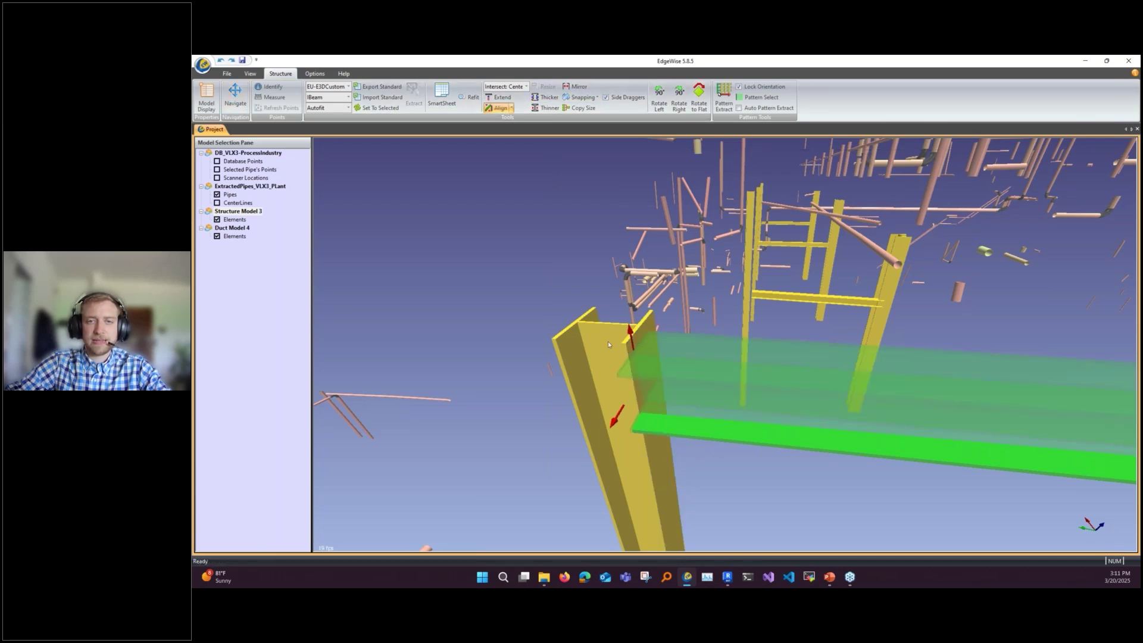
left_click(575, 323)
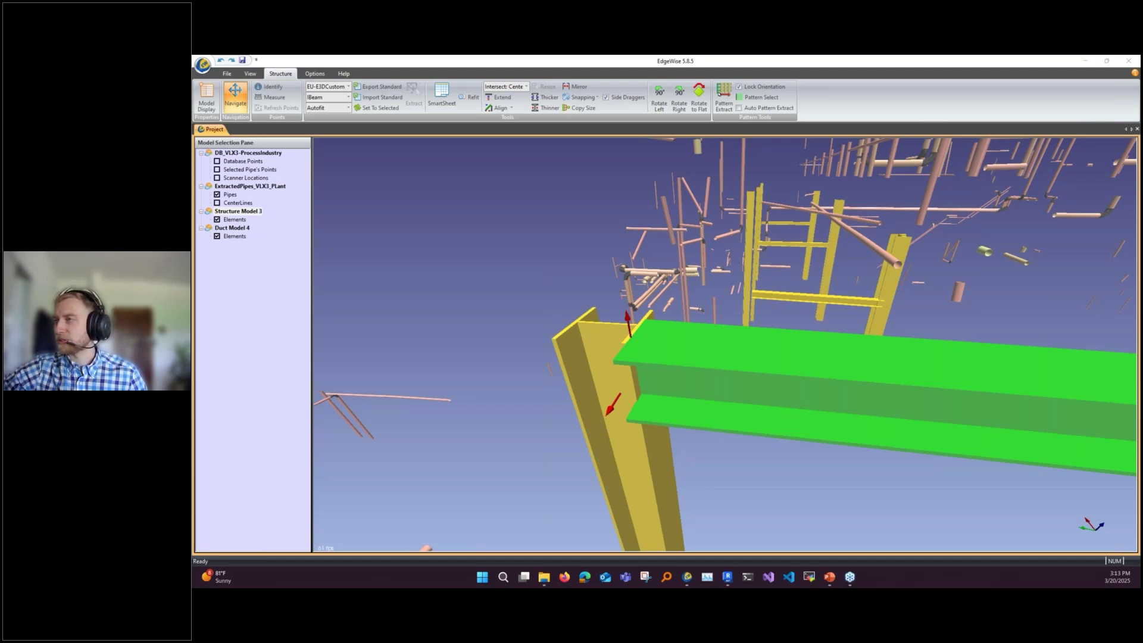
Step: Activate the ExtractedPipes_VLX3_PLant model and set the Revit Family of the long horizontal pipe run to Conduit in Chain Info
left_click_drag(688, 280, 595, 310)
left_click(250, 187)
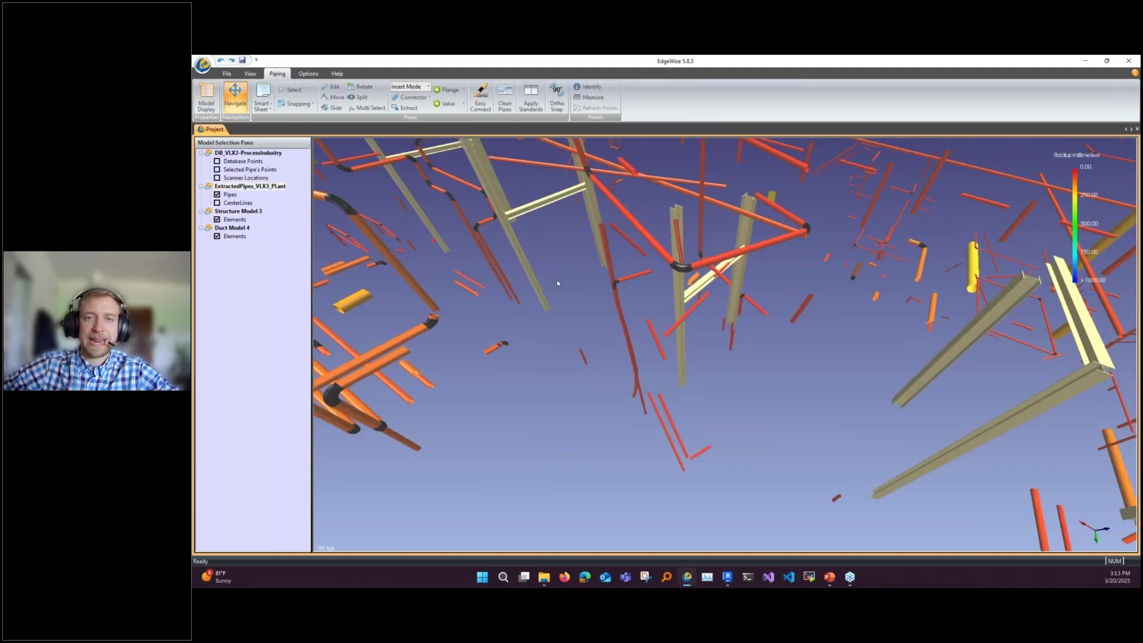
left_click_drag(563, 300, 660, 381)
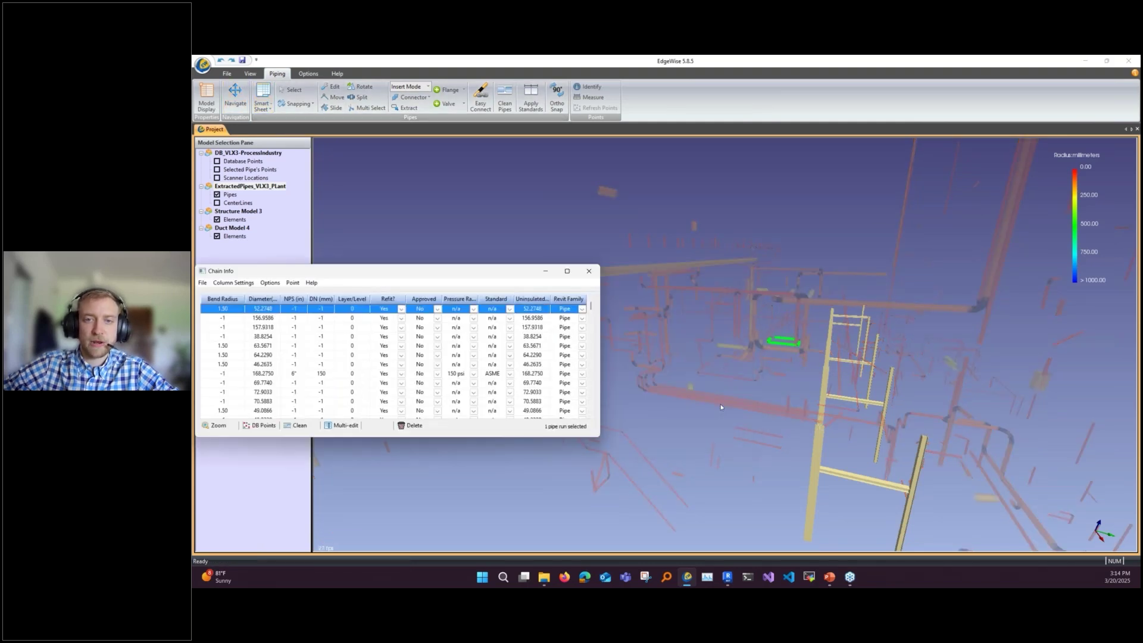
left_click(720, 404)
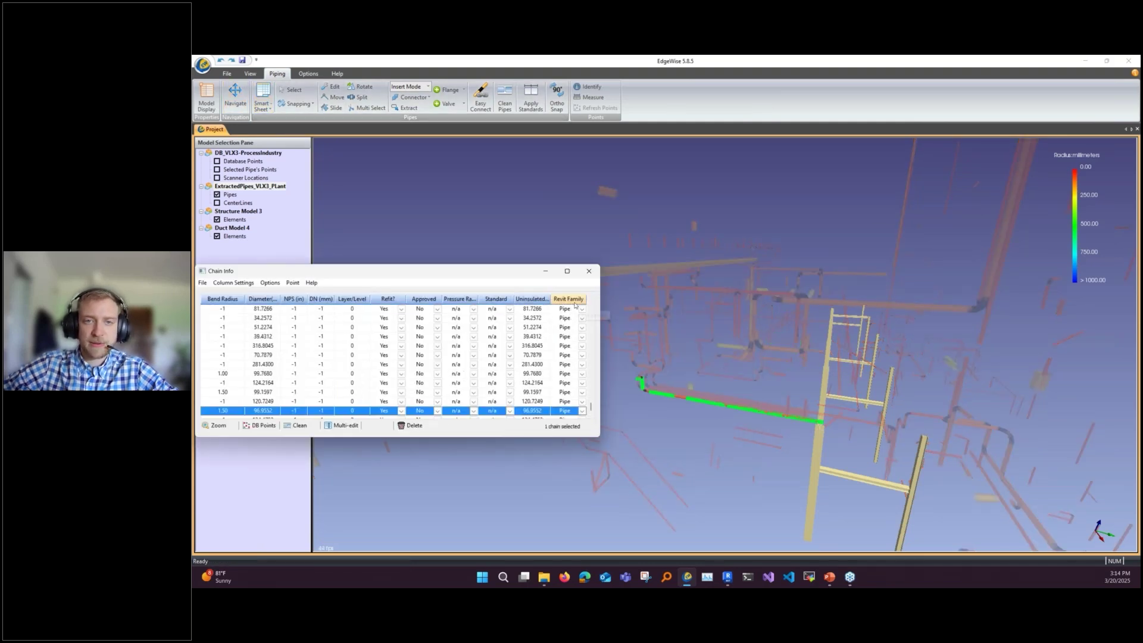
scroll(568, 335, "down", 1)
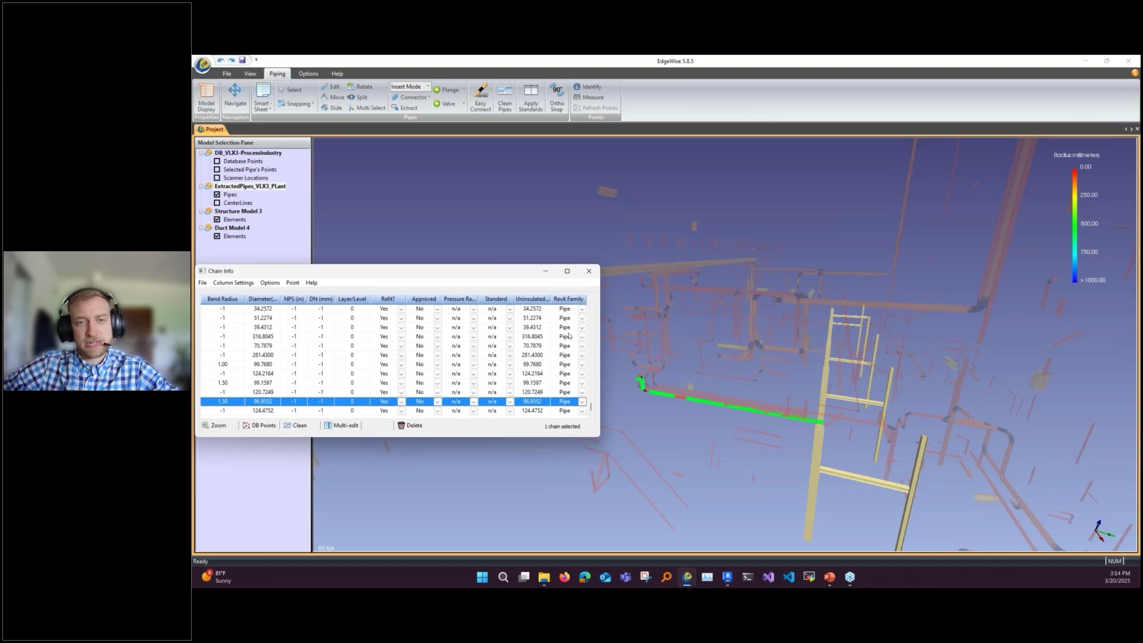
left_click(583, 403)
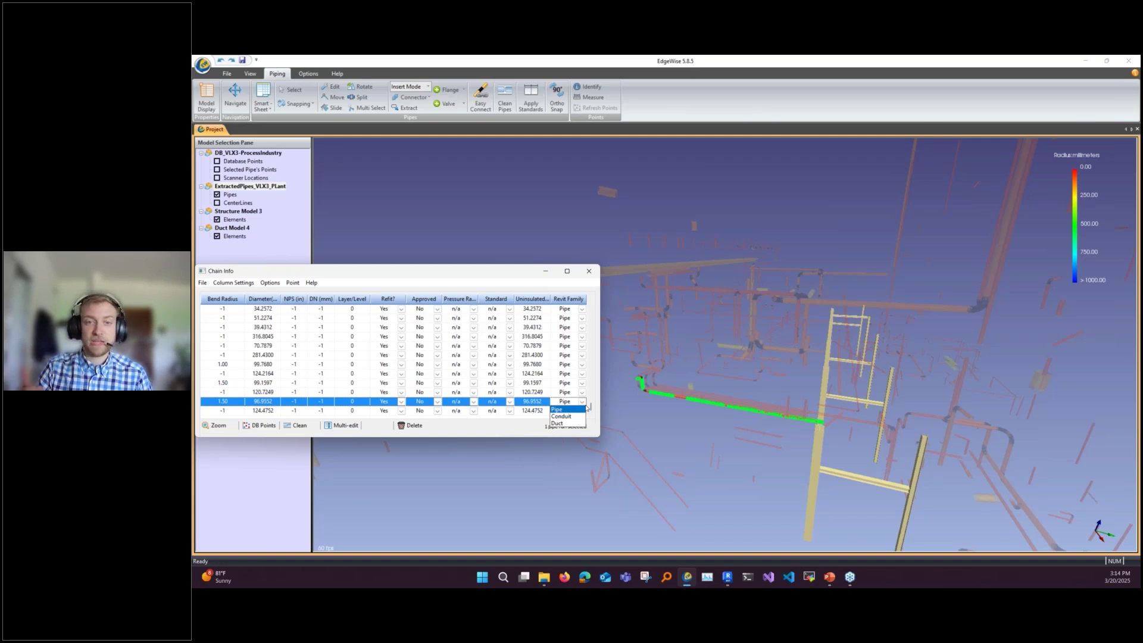
left_click(562, 416)
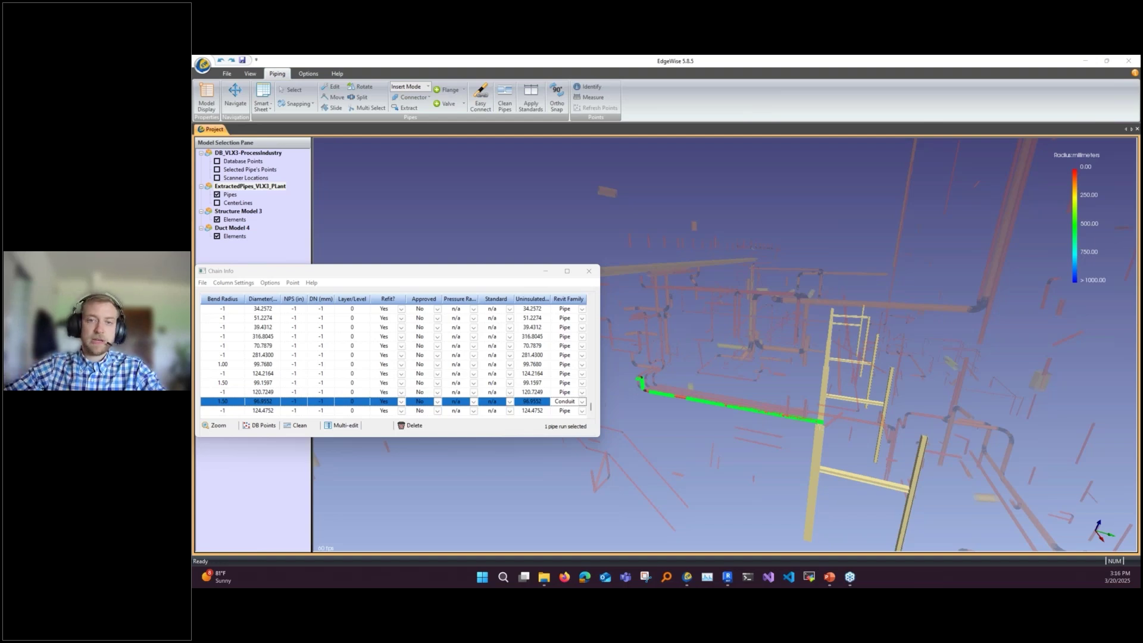
Step: Add the parallel neighbouring pipe runs to the selection, prepare a multi-edit of Revit Family to Conduit, and close it without applying
left_click(717, 399)
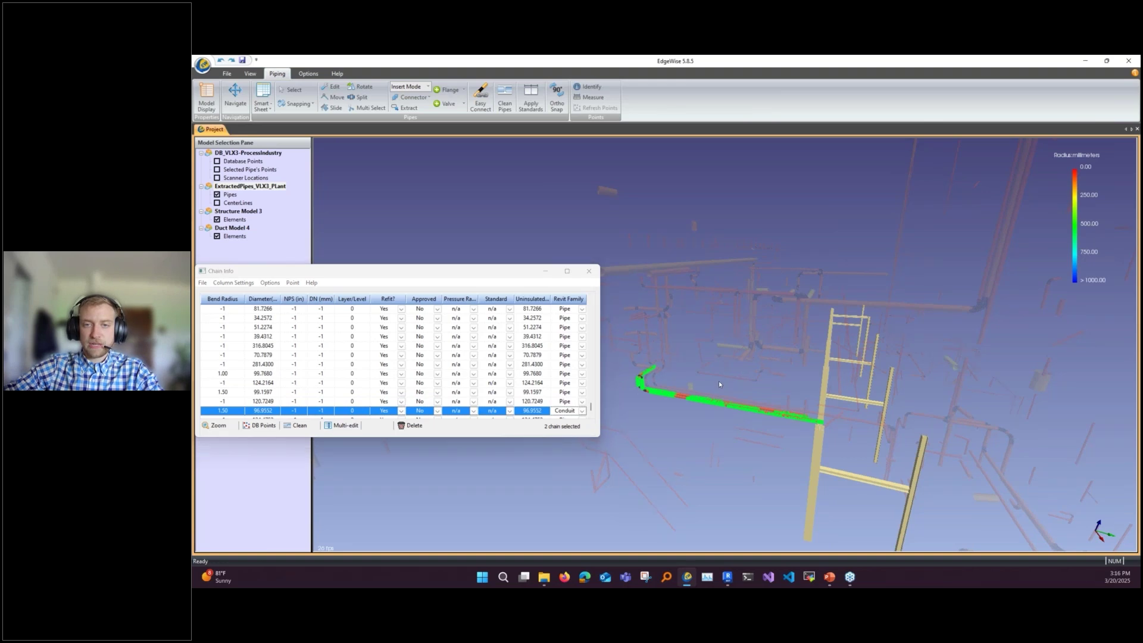
middle_click_drag(719, 384, 668, 400)
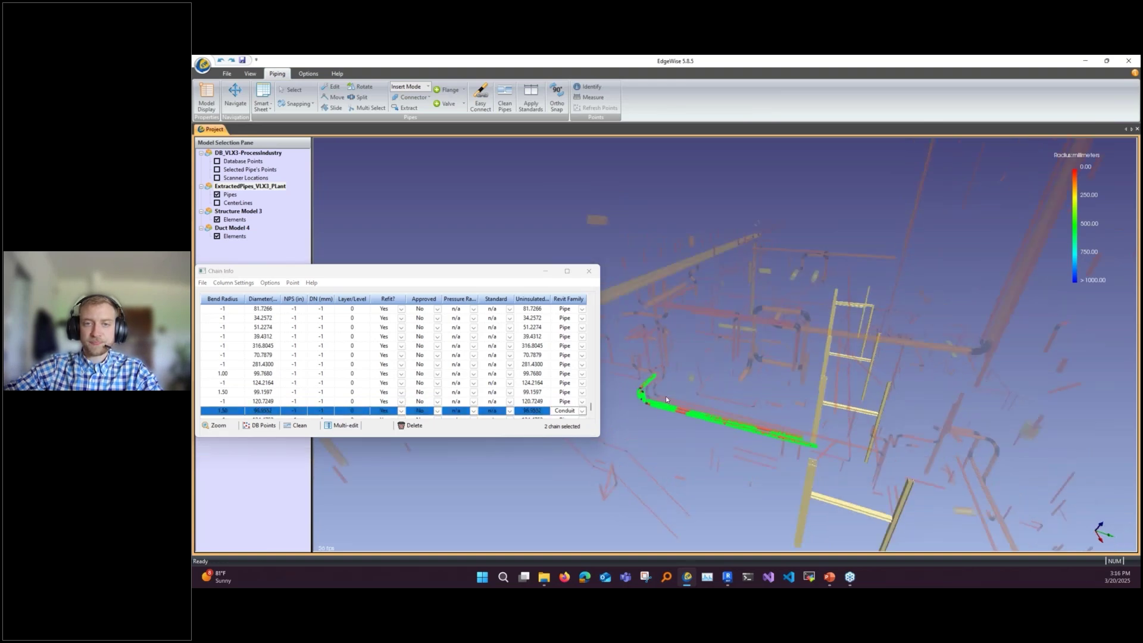
left_click(666, 400, "ctrl")
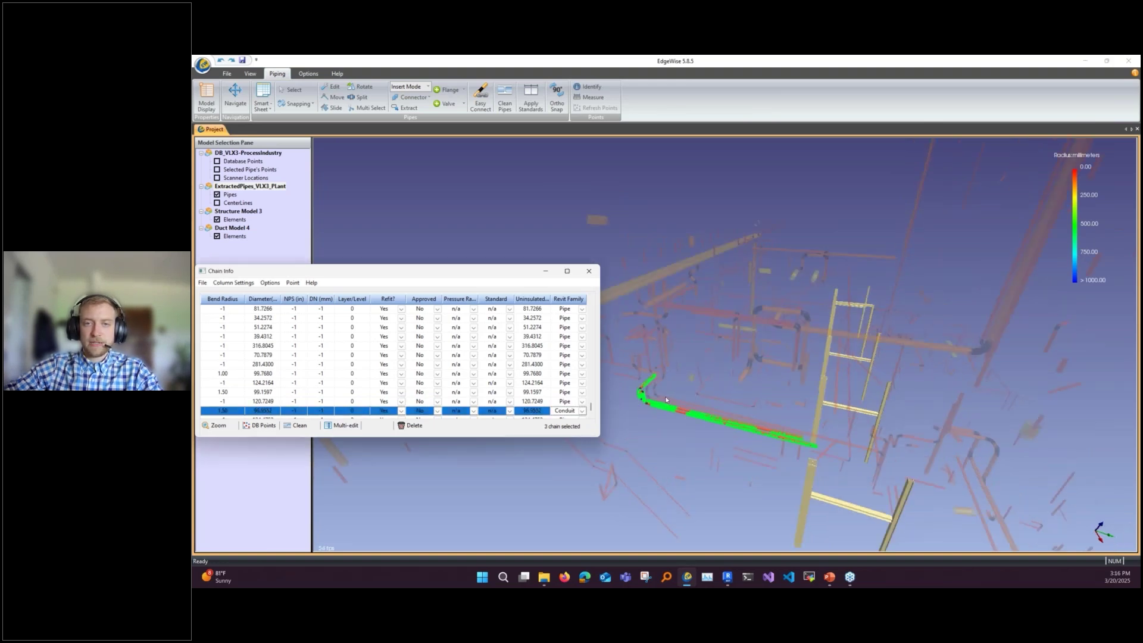
left_click(663, 404, "ctrl")
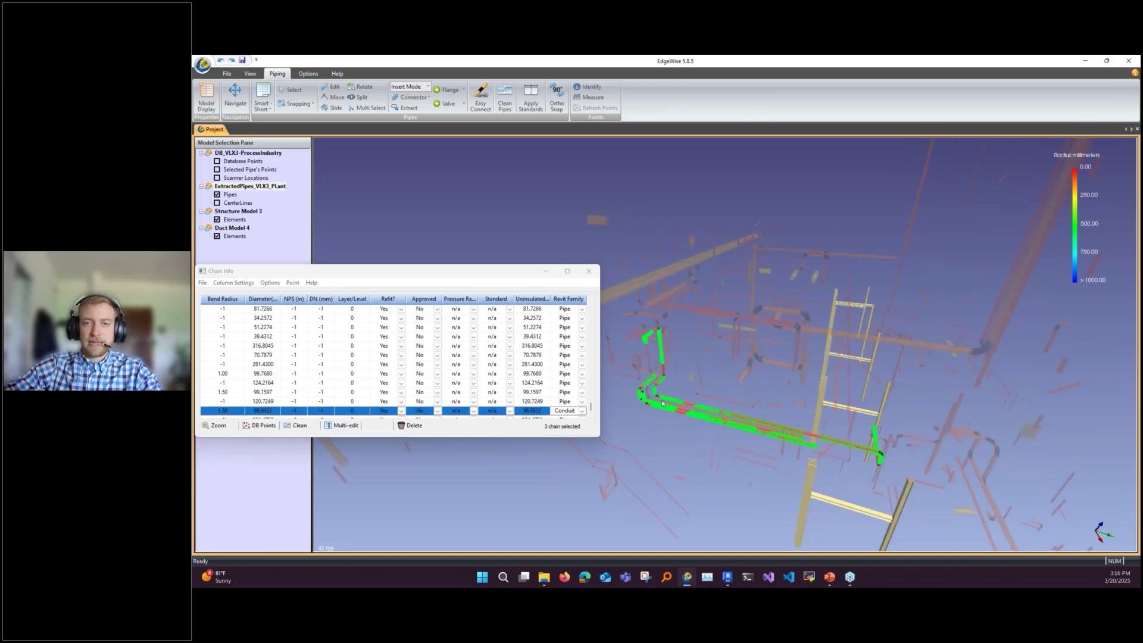
left_click(336, 426)
left_click(413, 345)
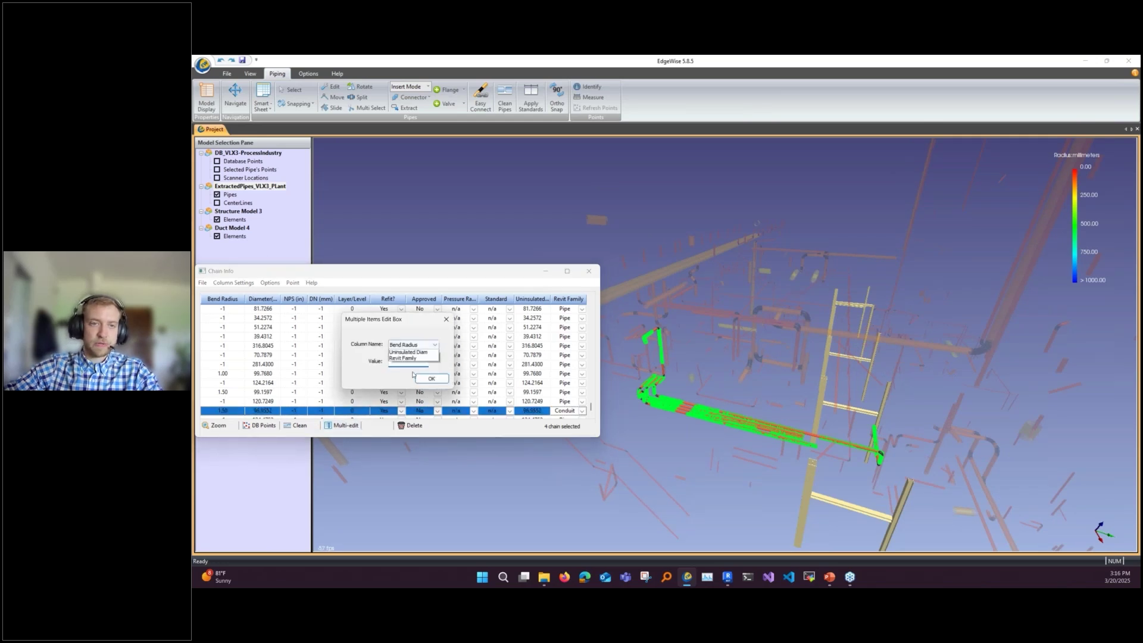
left_click(420, 390)
left_click(412, 362)
left_click(406, 369)
left_click(409, 363)
left_click(411, 370)
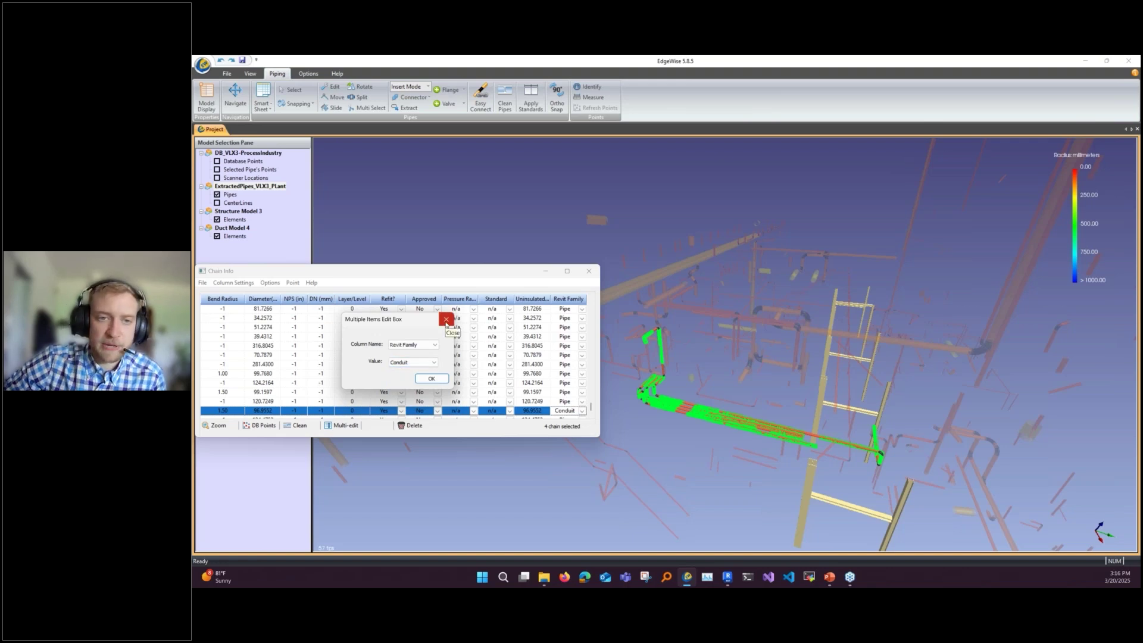
left_click(448, 322)
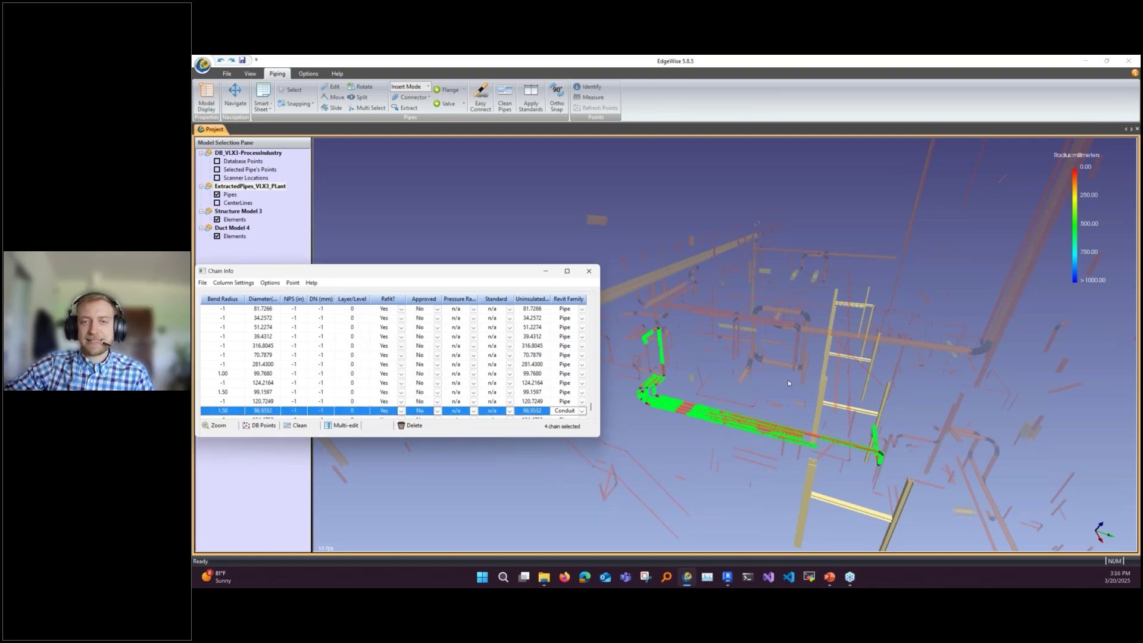
left_click_drag(792, 385, 716, 352)
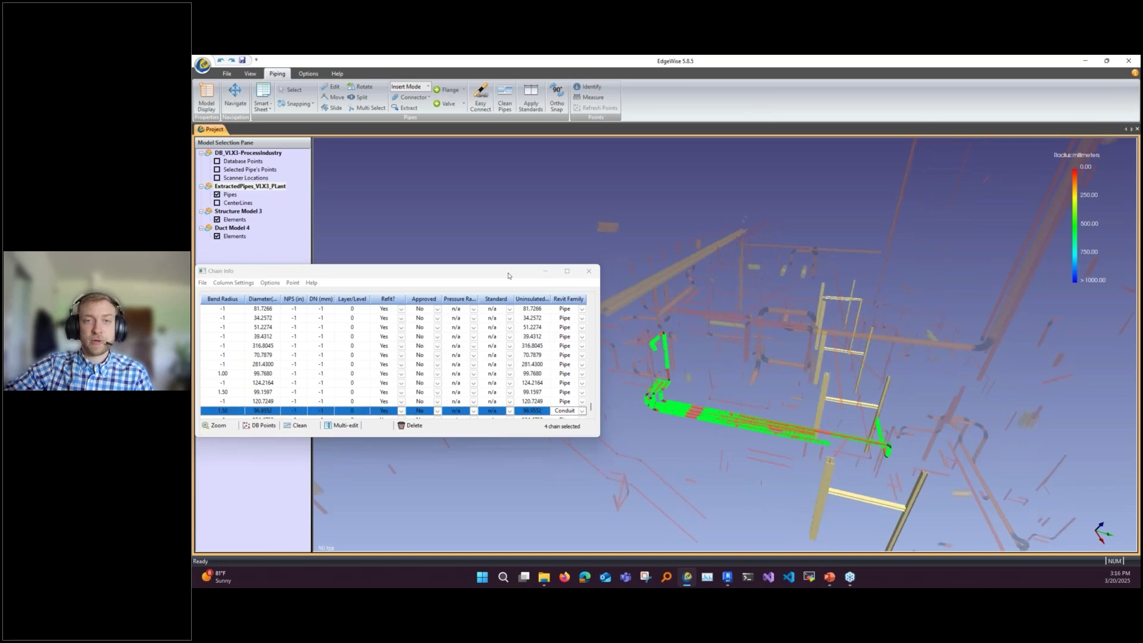
left_click_drag(508, 275, 523, 257)
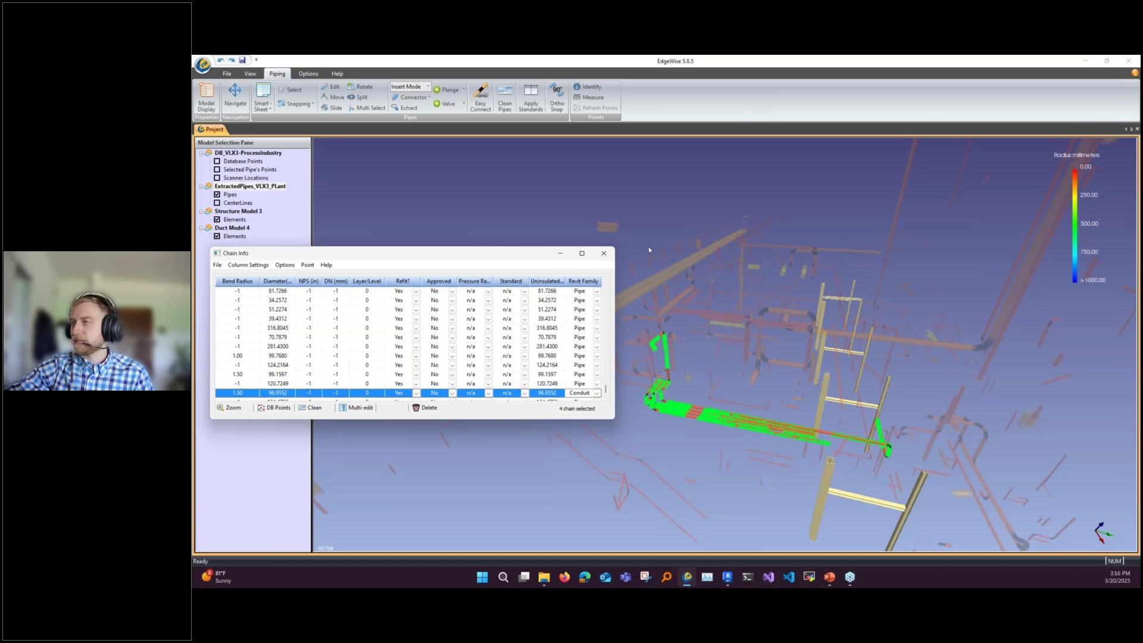
left_click_drag(520, 258, 572, 238)
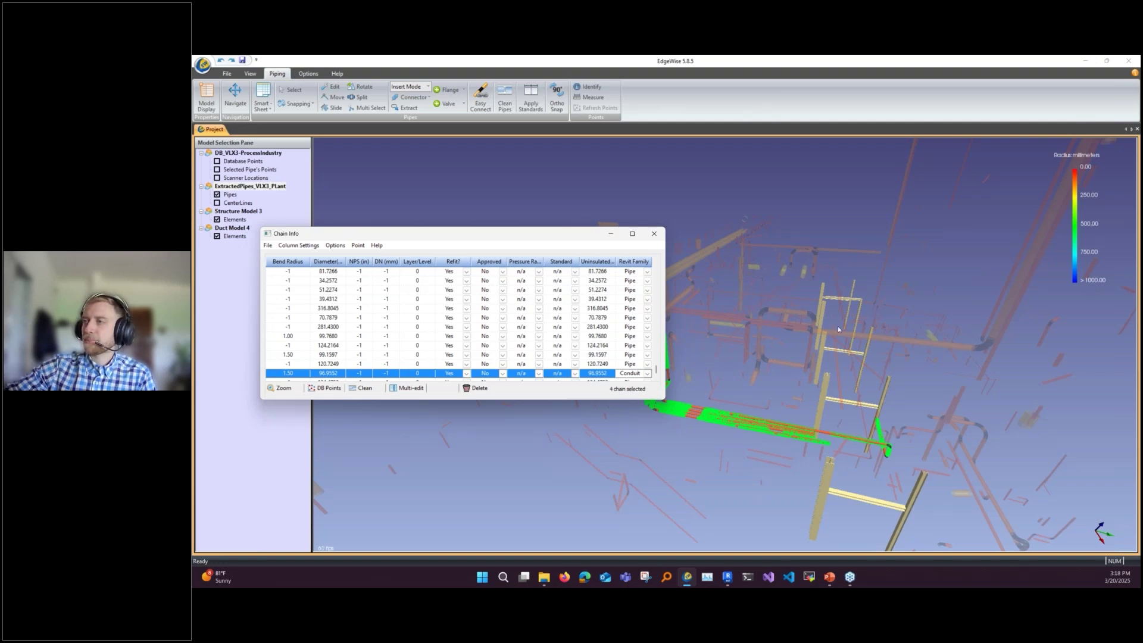
left_click_drag(555, 234, 588, 213)
left_click(1025, 88)
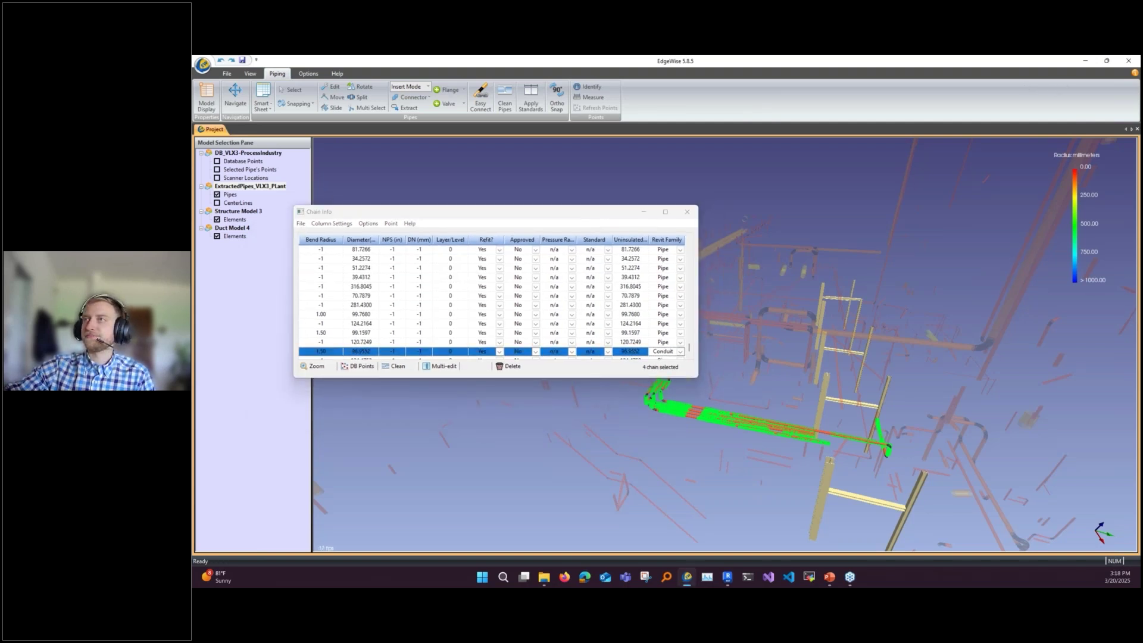